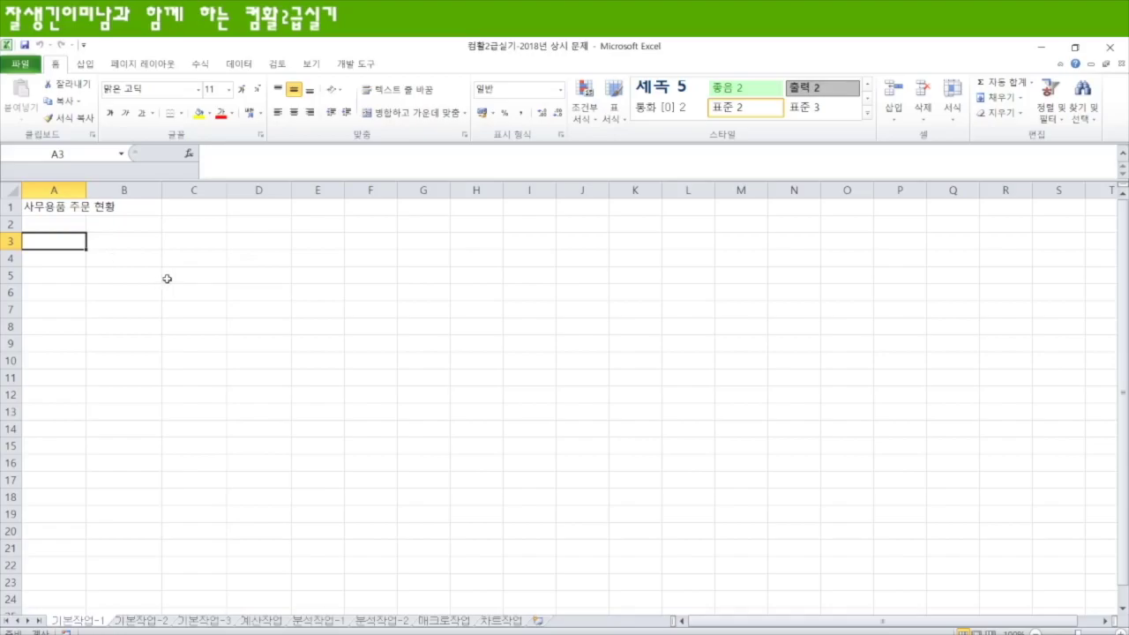
Step: Enter the column headers 구분, 모델명, 입고예정일, 제조업체, 판매자명 and 주문량 across A3:F3
type("구")
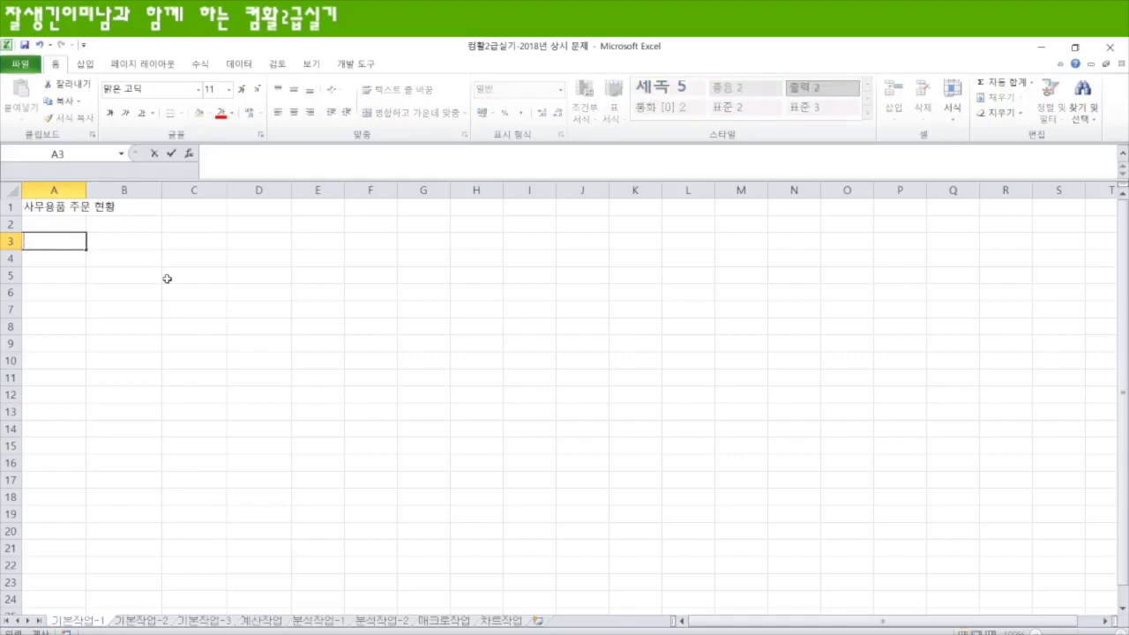
type("분")
key("Tab")
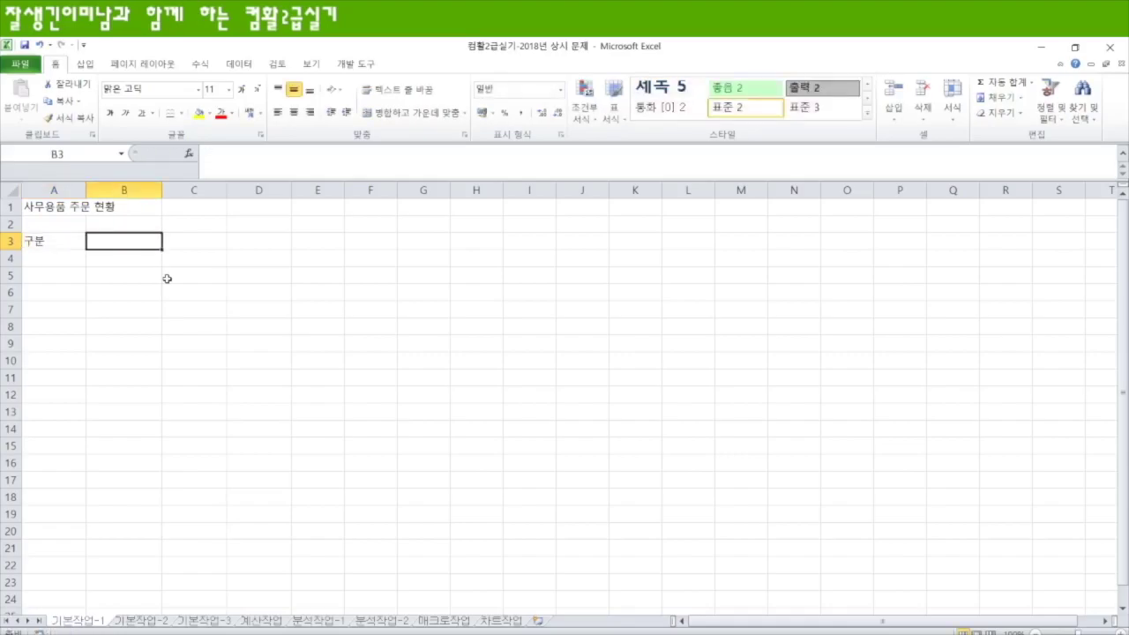
type("모델명")
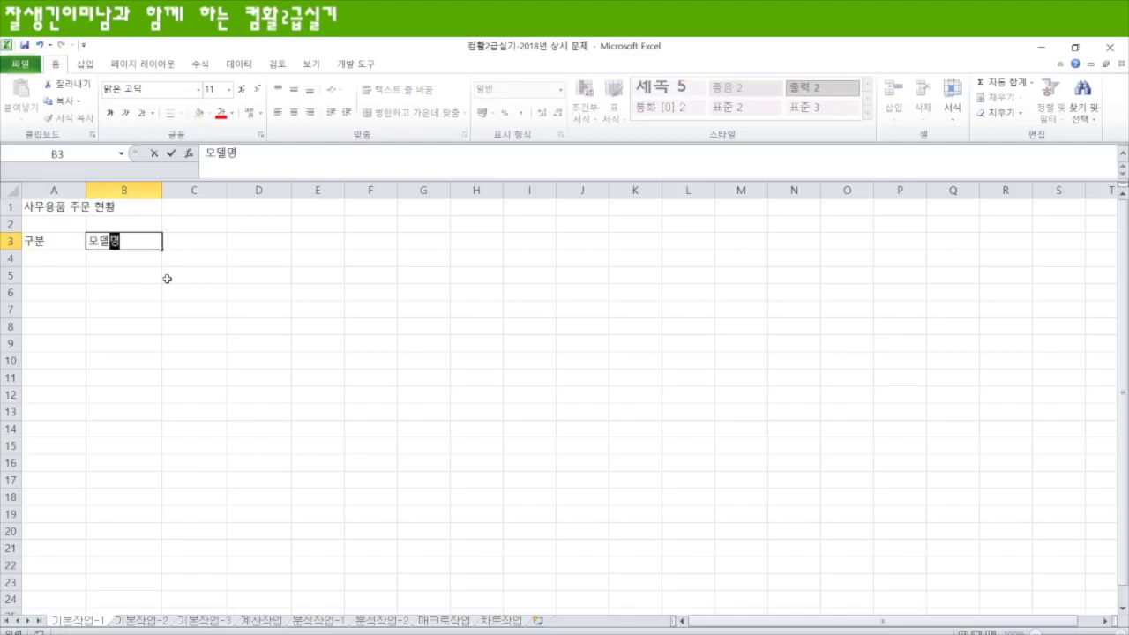
key("Tab")
type("ㅇ입고예정ㅇ")
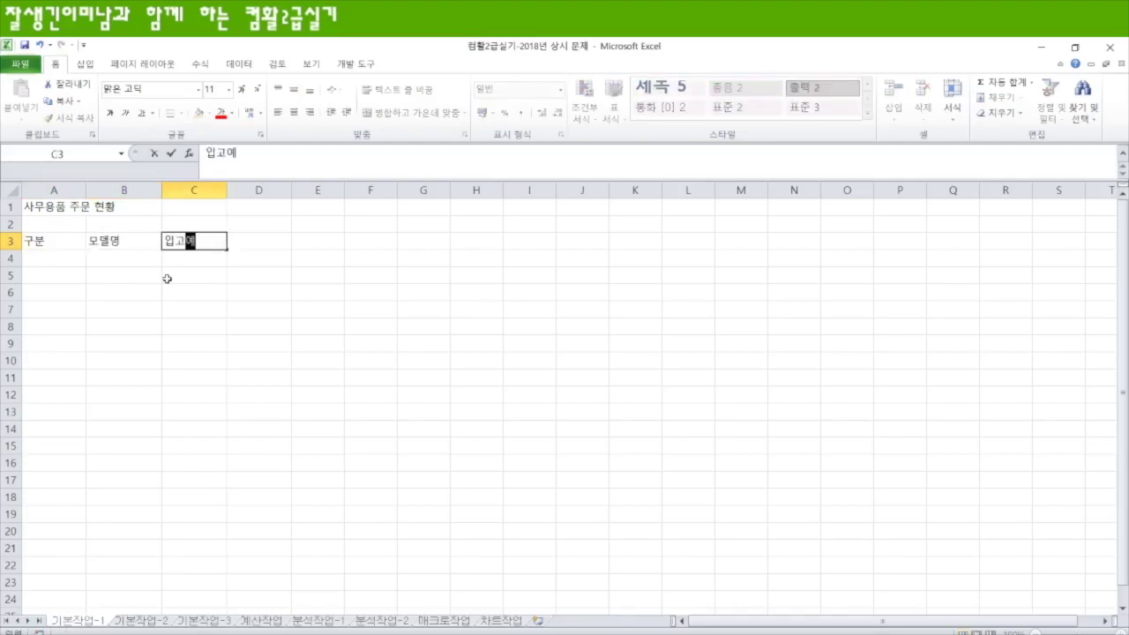
type("일")
key("Tab")
type("제조업")
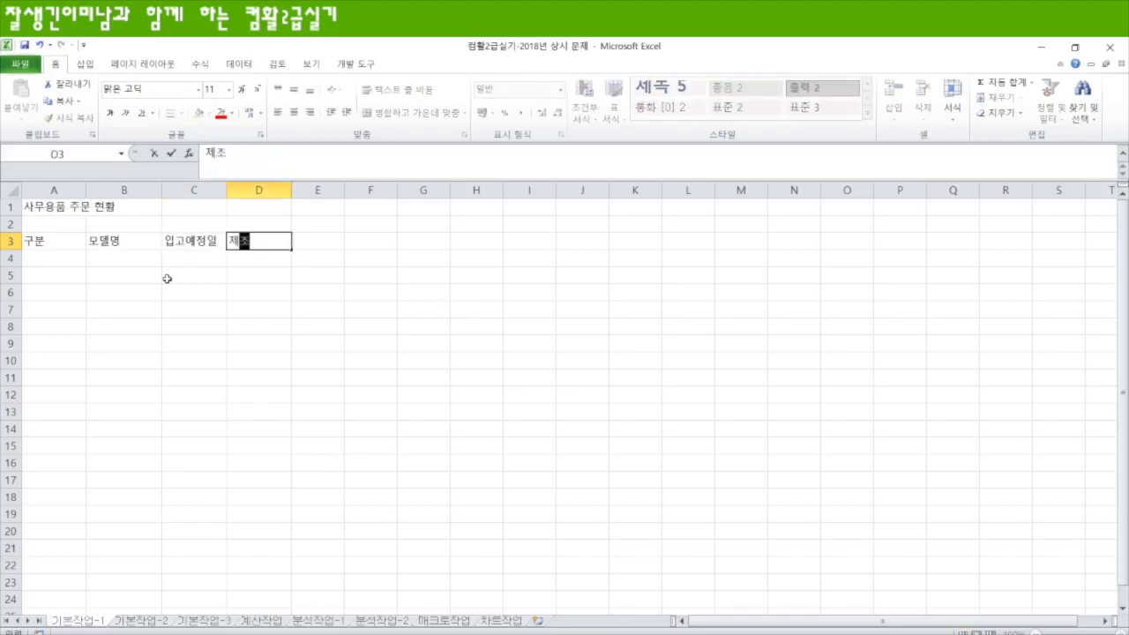
type("체")
key("Tab")
type("판매자명")
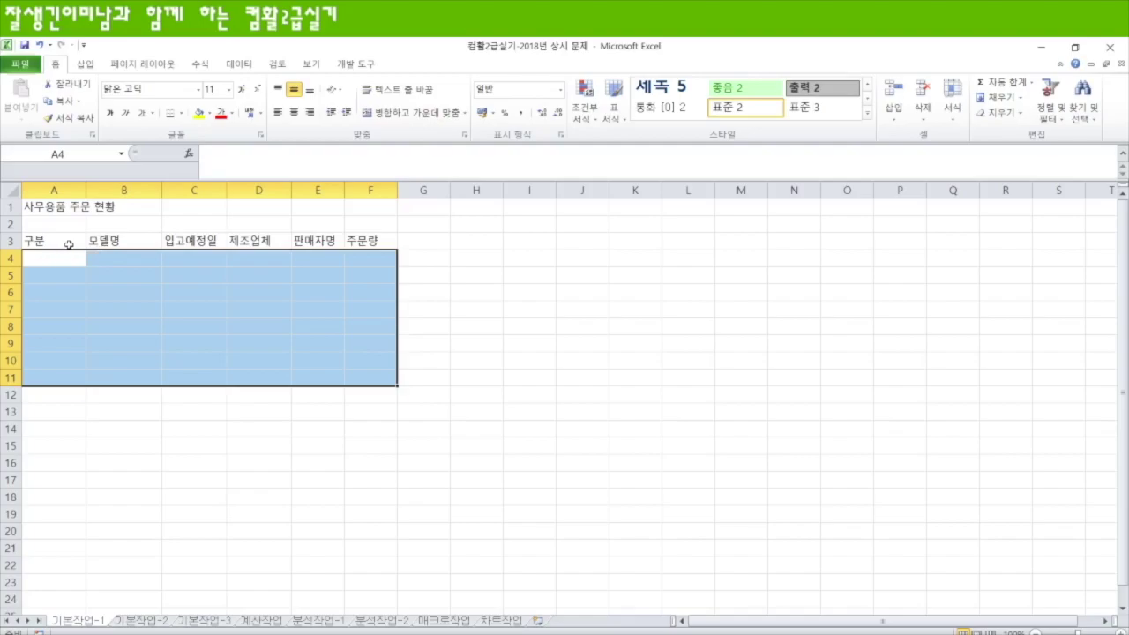
left_click(62, 245)
left_click(116, 243)
left_click(194, 240)
left_click(260, 240)
left_click(312, 239)
left_click(379, 239)
Step: Enter 클리어파일 in A4 and 스테일플러 in A5 under the 구분 header
left_click(75, 260)
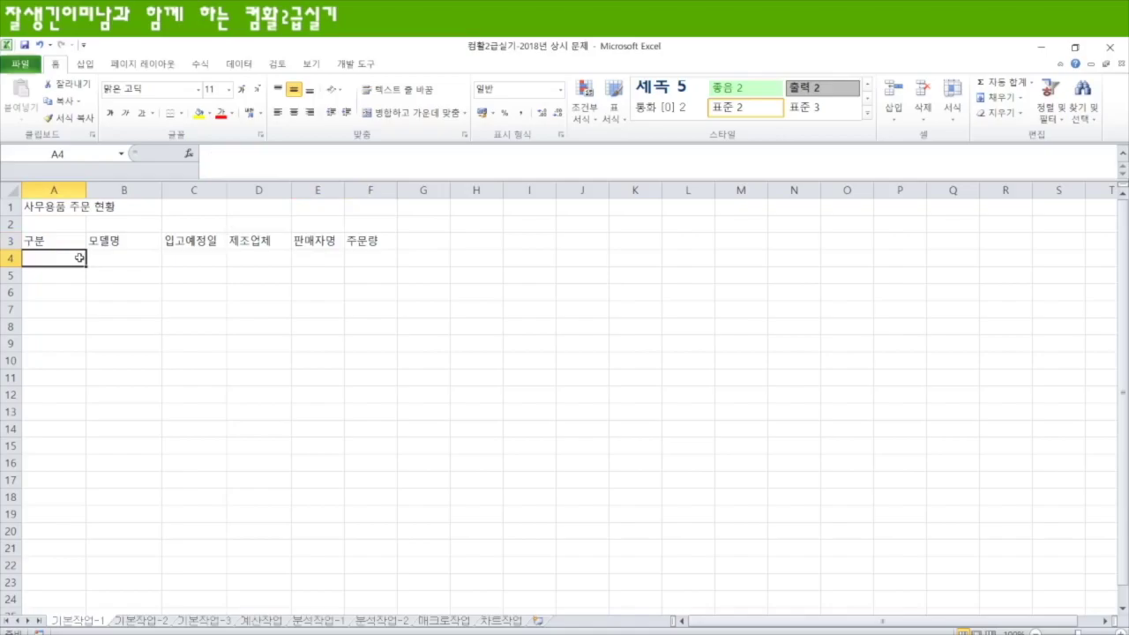
type("클리어파일")
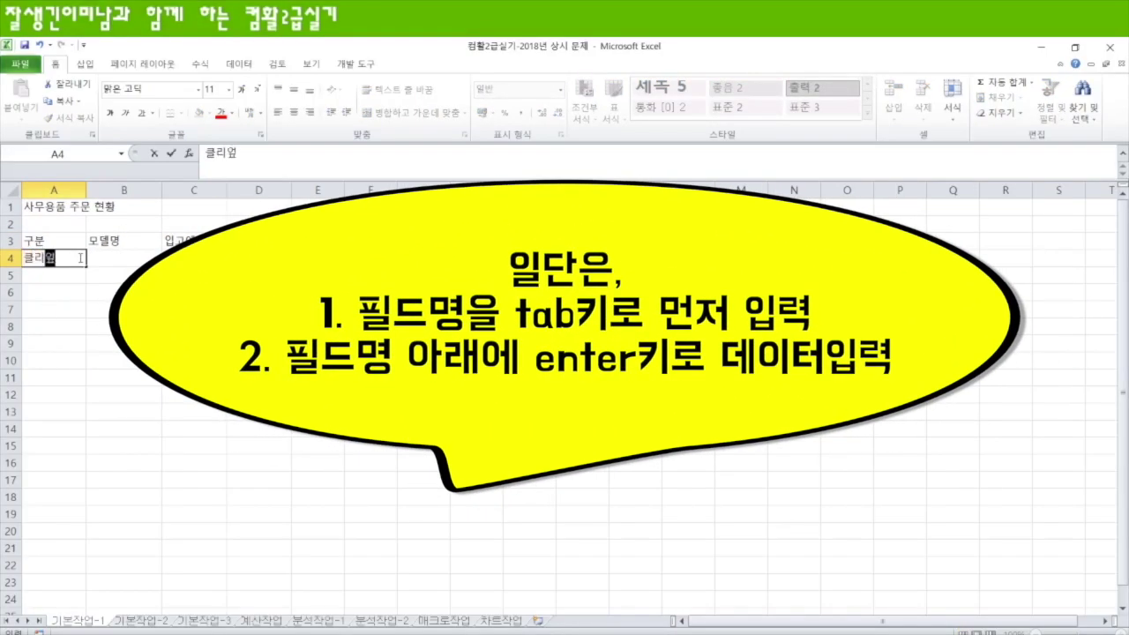
key("Return")
type("슬테이플러")
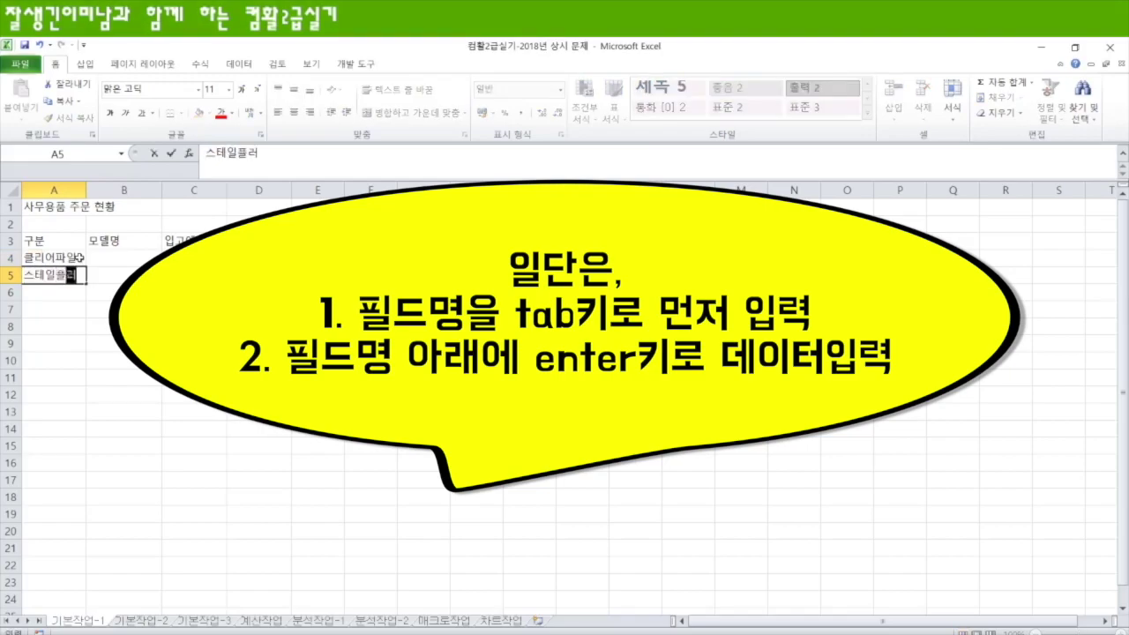
key("Return")
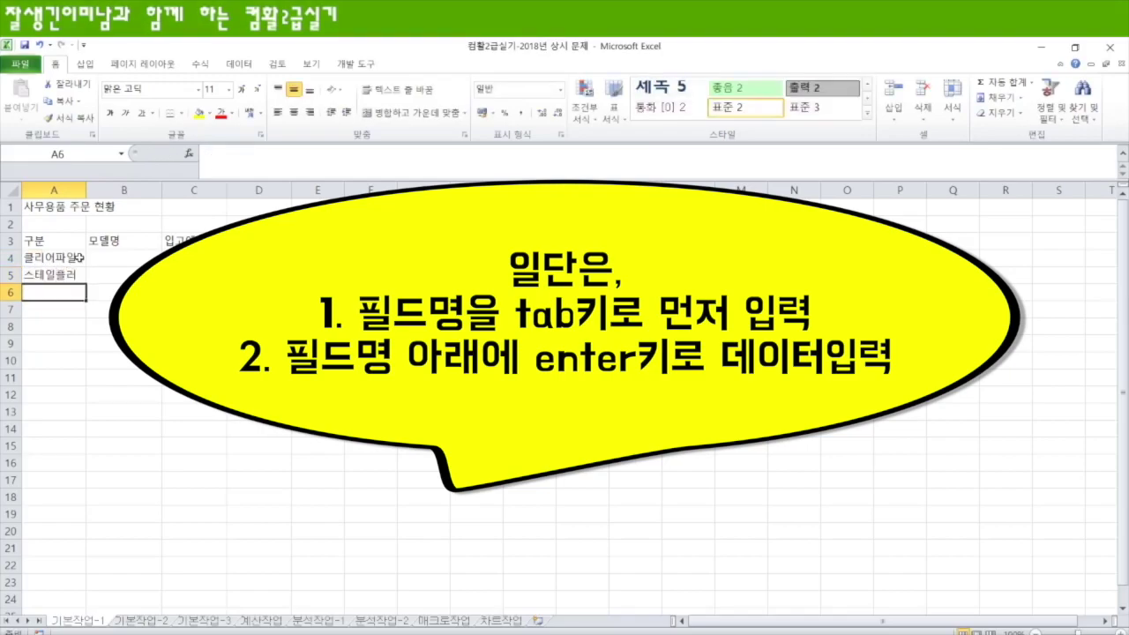
Step: Continue the 구분 column with 필기도구 in A6 and 다이어리 in A7
type("클")
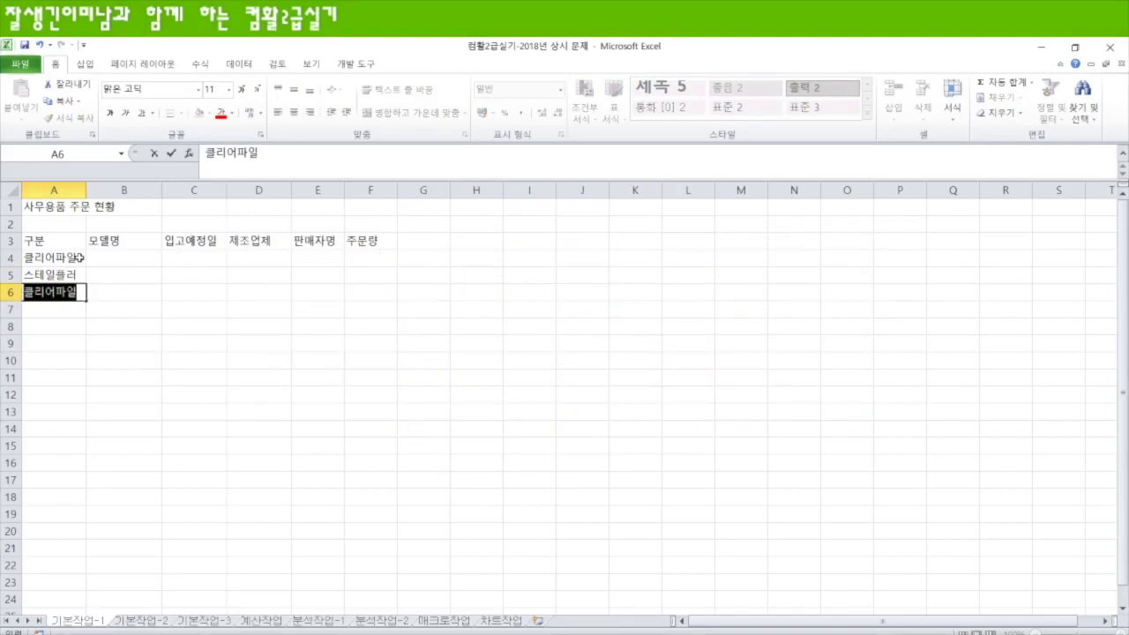
key("BackSpace")
key("BackSpace")
key("BackSpace")
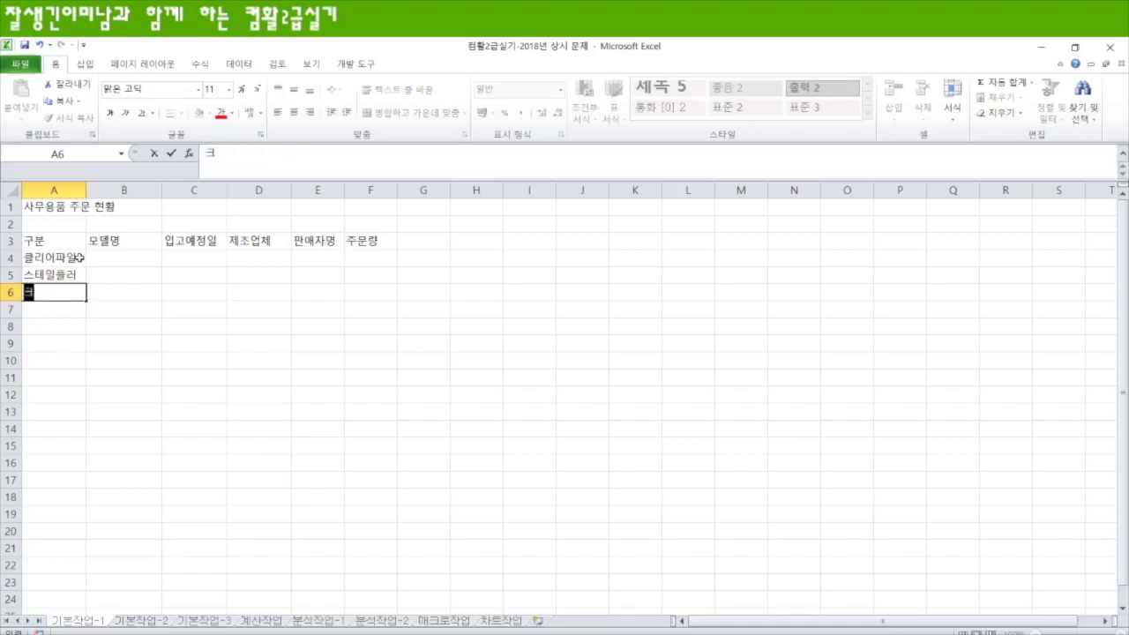
type("필기도구")
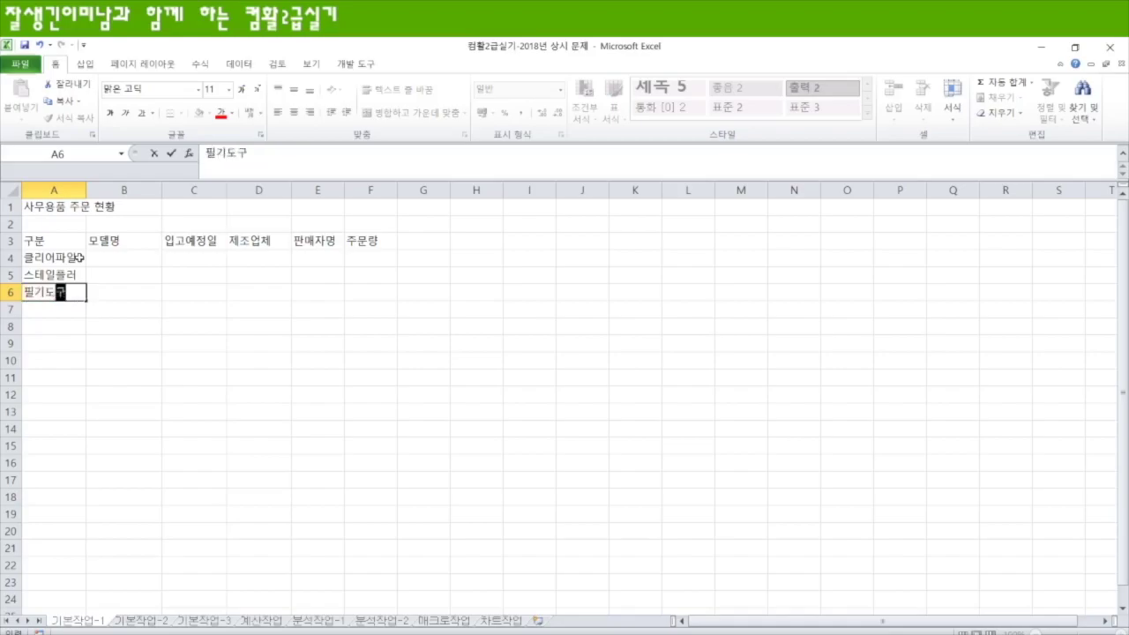
key("Return")
type("다이어리")
key("Return")
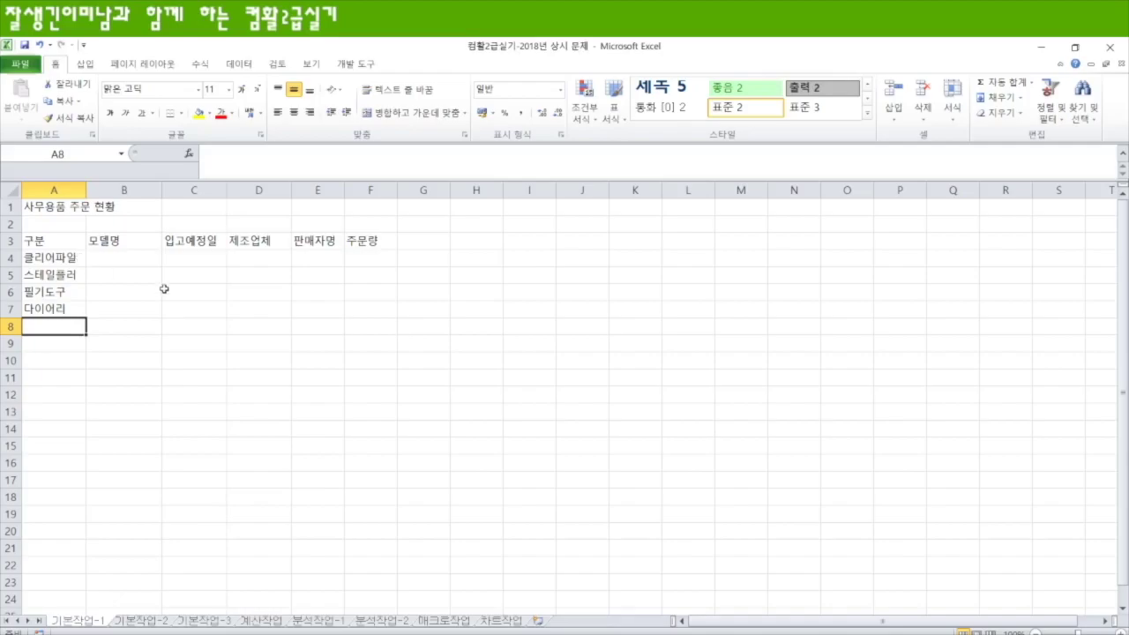
Step: Enter the date 2018-04-09 in C4 and C5 of the 입고예정일 column
left_click(191, 259)
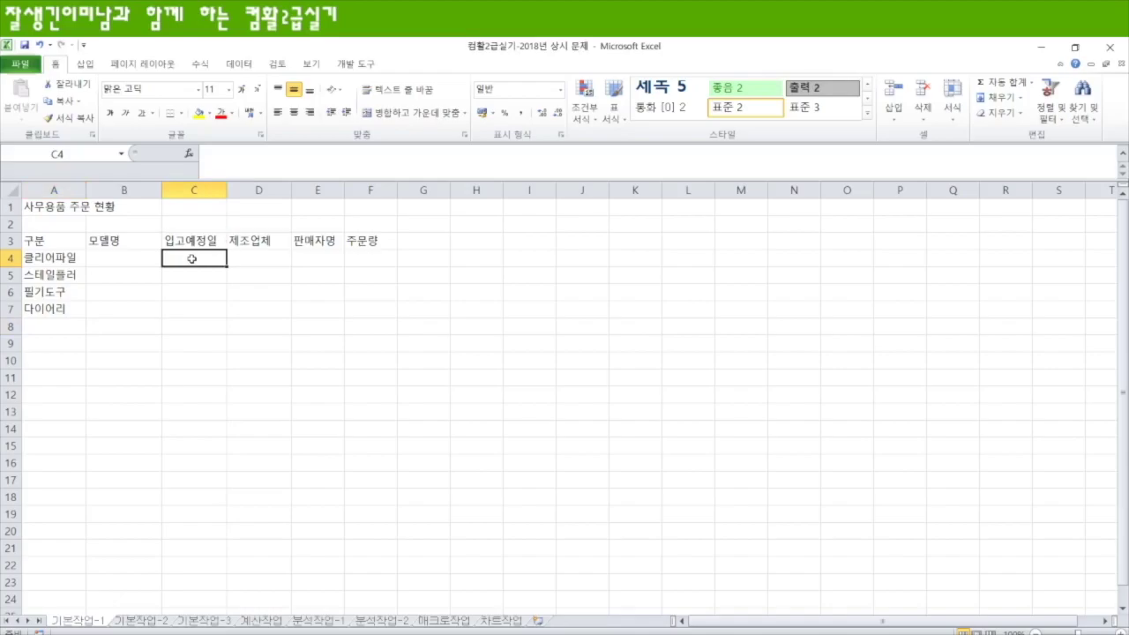
type("2018")
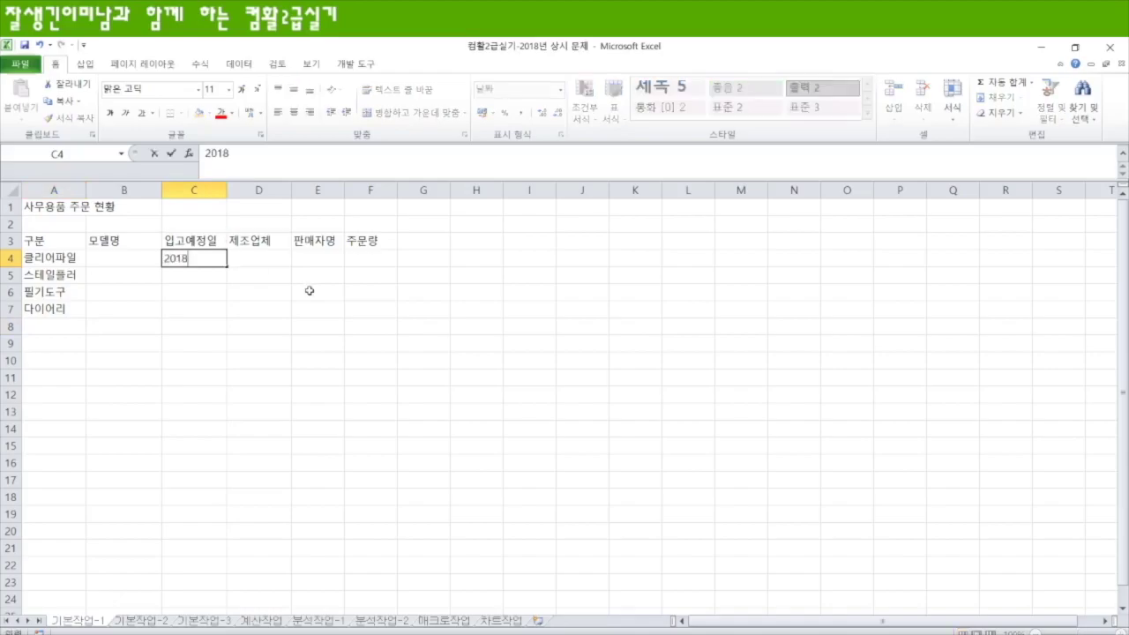
type("-04-09")
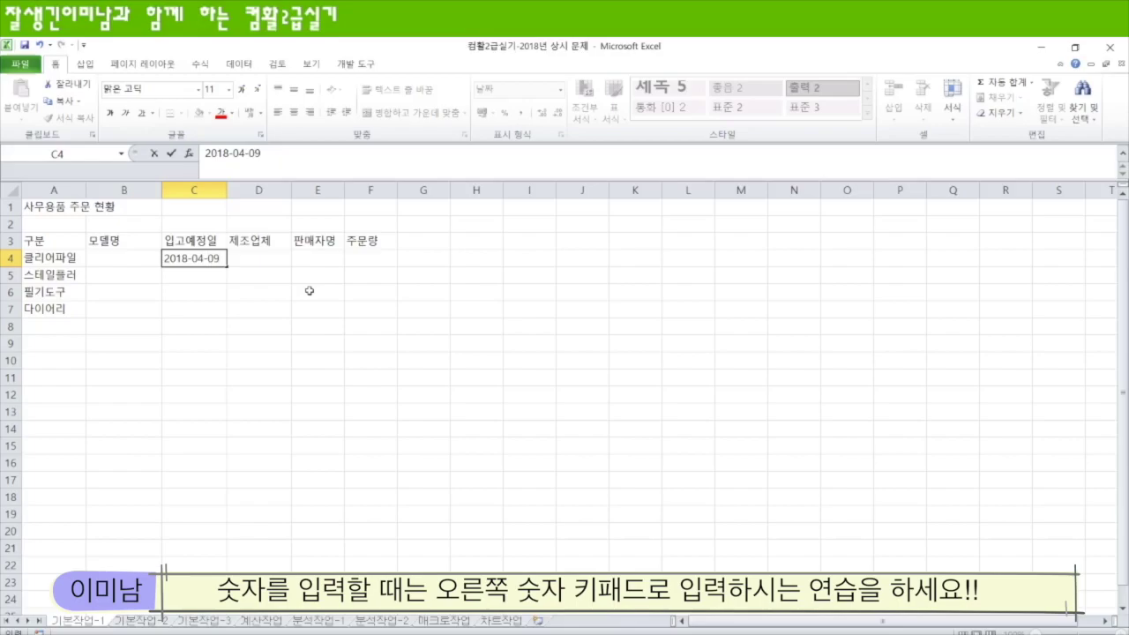
key("Return")
type("2018-04")
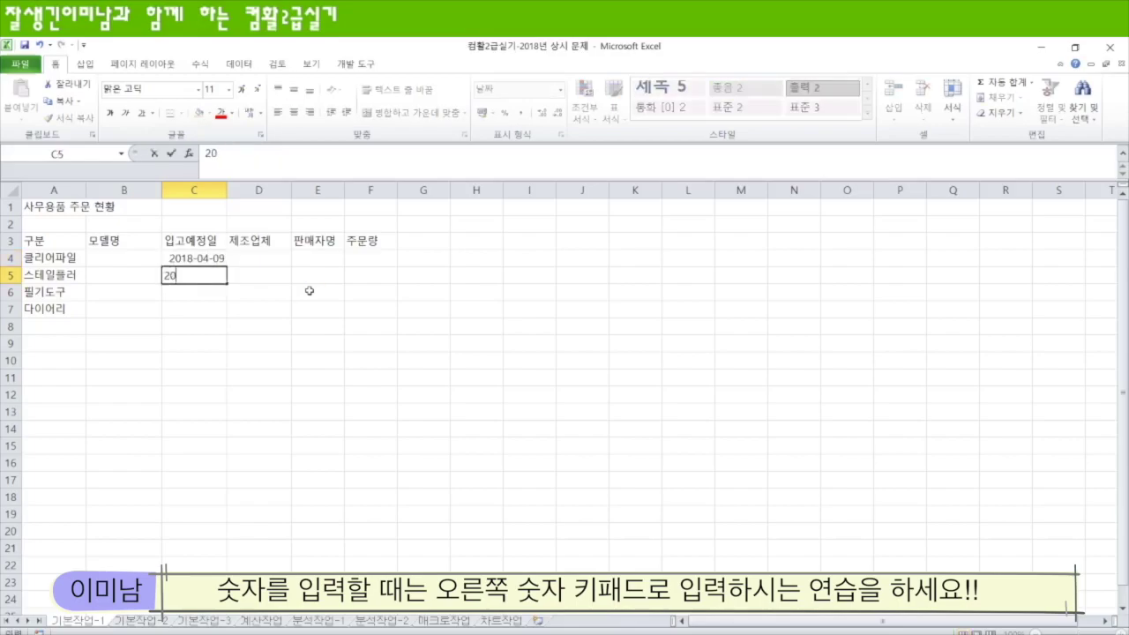
type("-09")
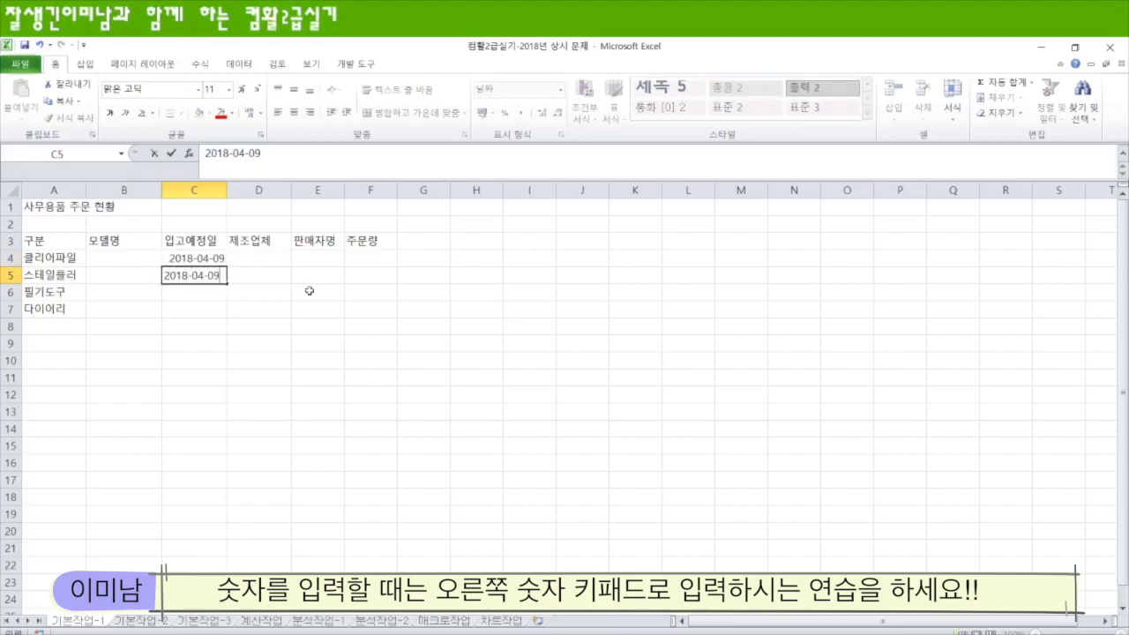
key("Return")
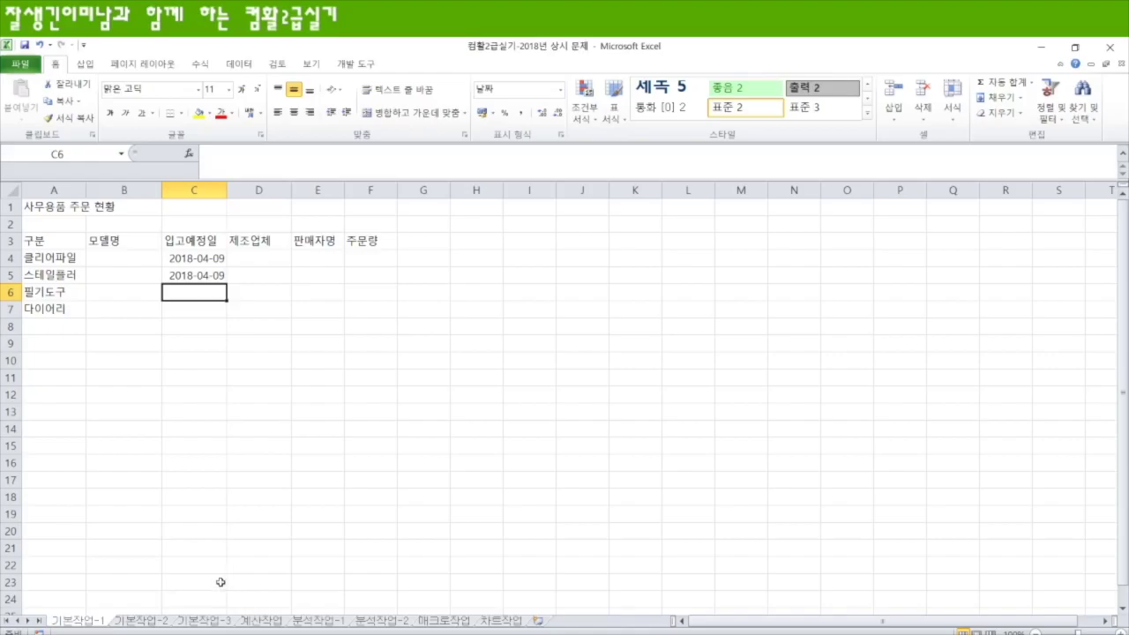
Step: Switch to the 기본작업-2 sheet, check its print preview and return to the worksheet
left_click(141, 621)
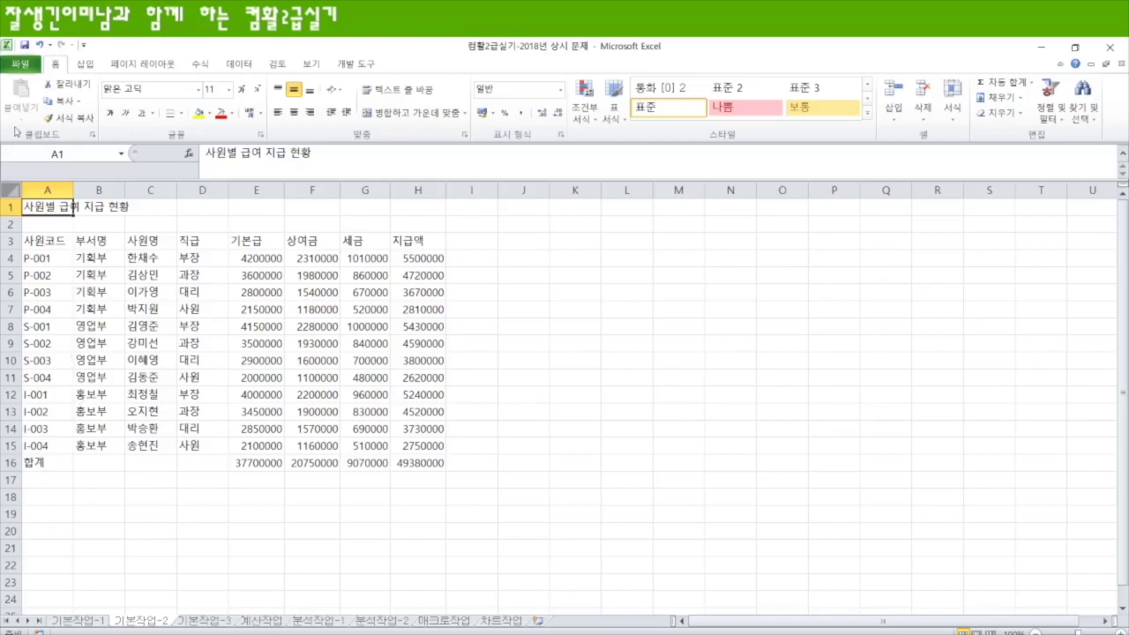
left_click(22, 65)
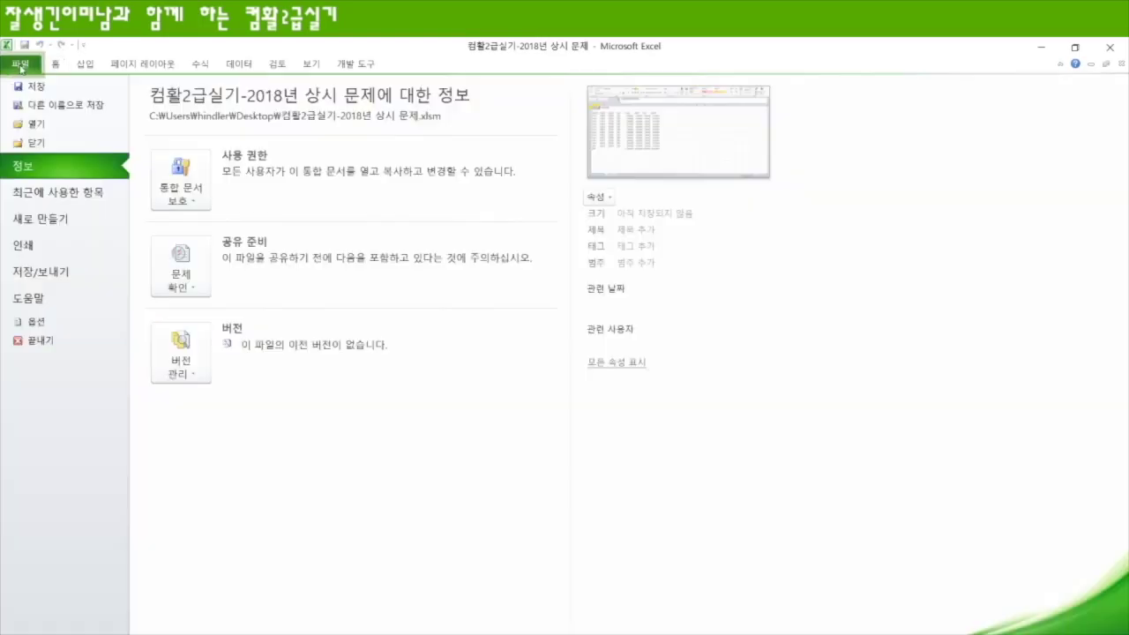
left_click(48, 249)
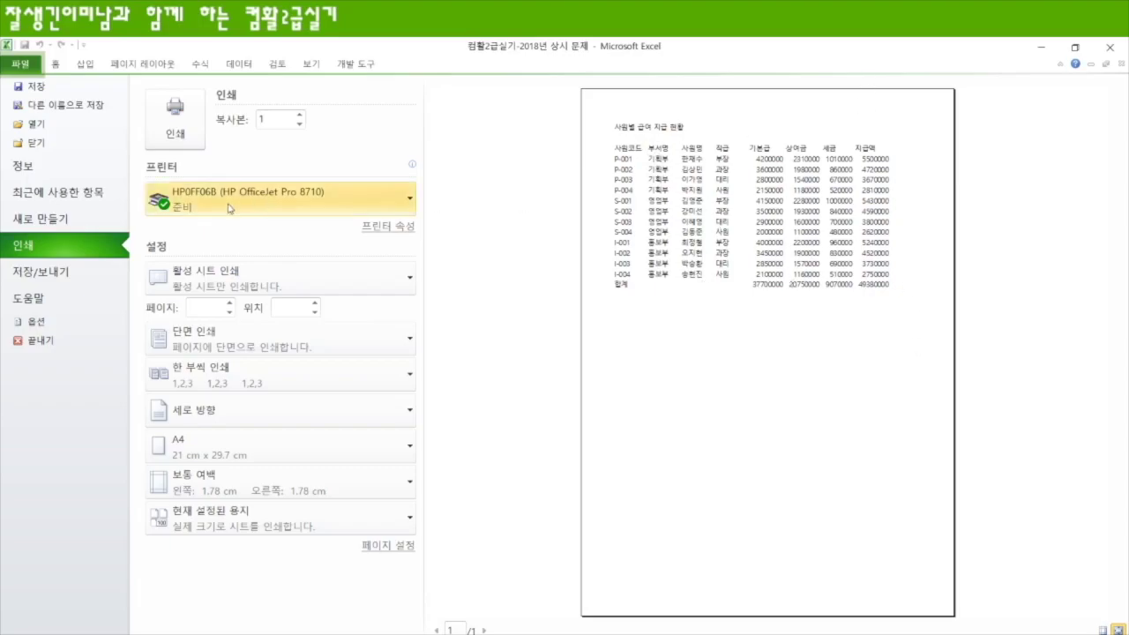
left_click(56, 65)
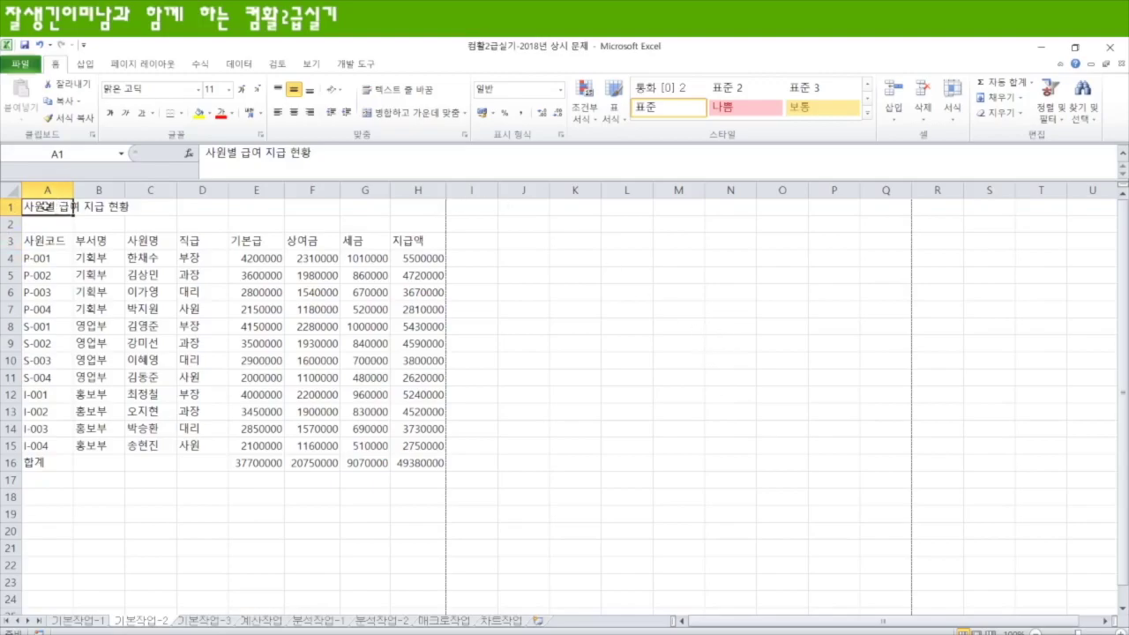
Step: Merge and center the title 사원별 급여 지급 현황 across A1:H1
left_click_drag(48, 206, 418, 200)
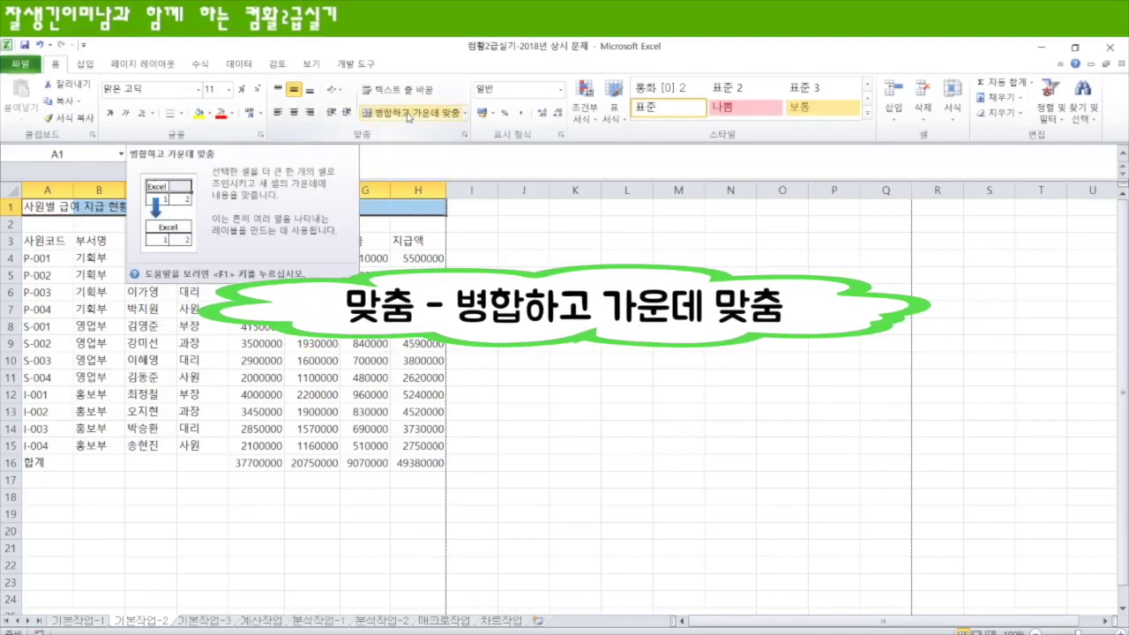
left_click(408, 113)
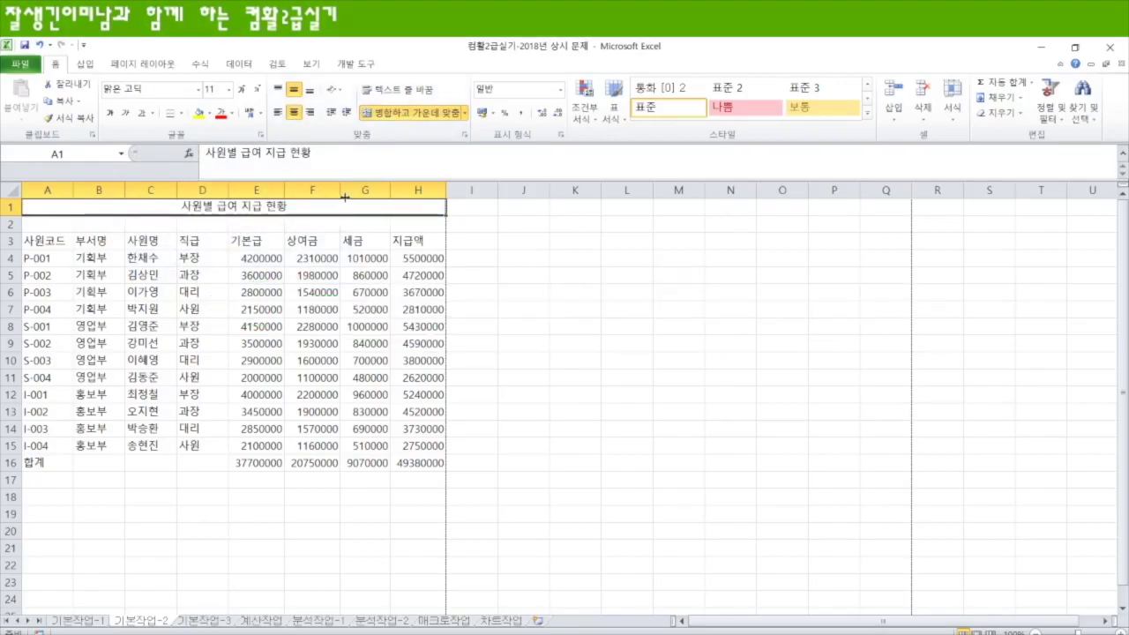
right_click(254, 212)
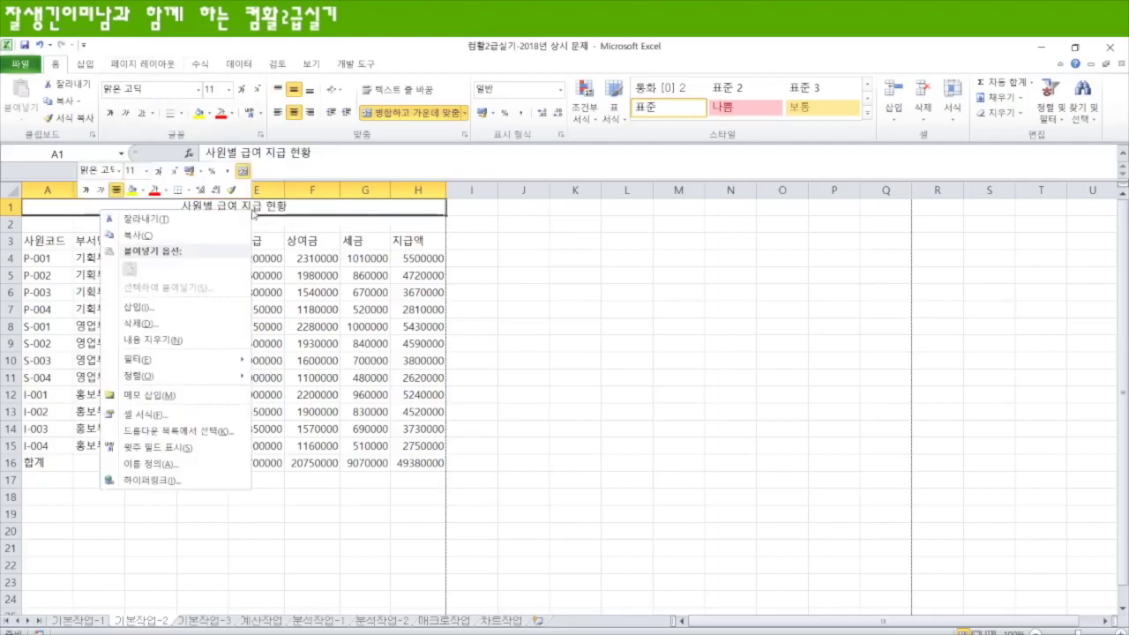
Step: Format the merged title in A1 with the 궁서체 font, size 16 and a double underline
left_click(151, 90)
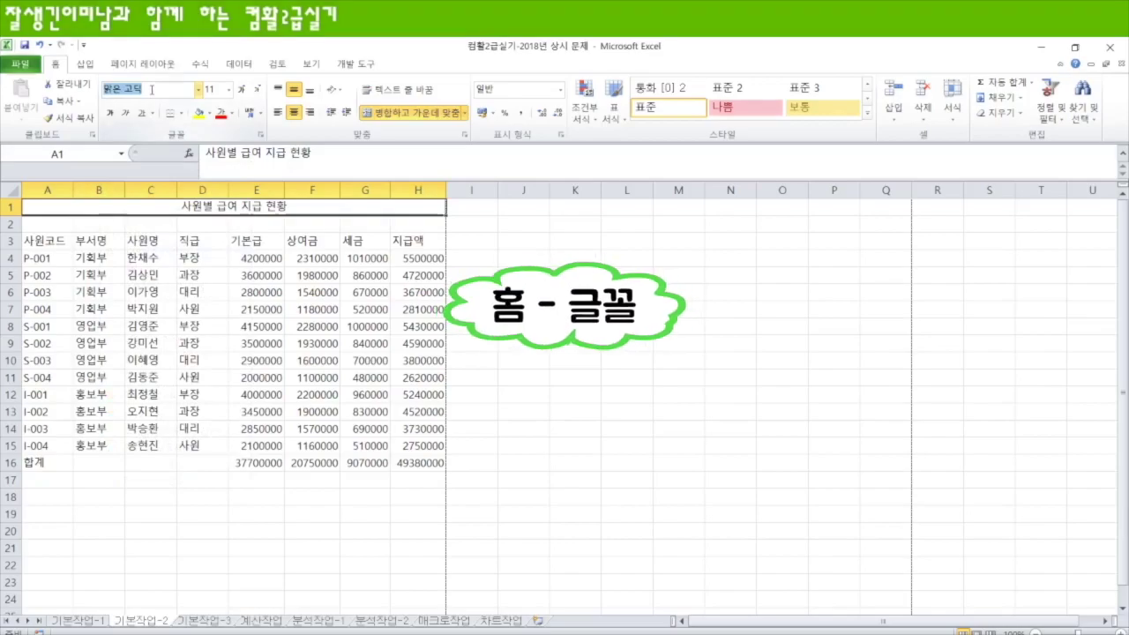
type("ㄱ")
type("궁서")
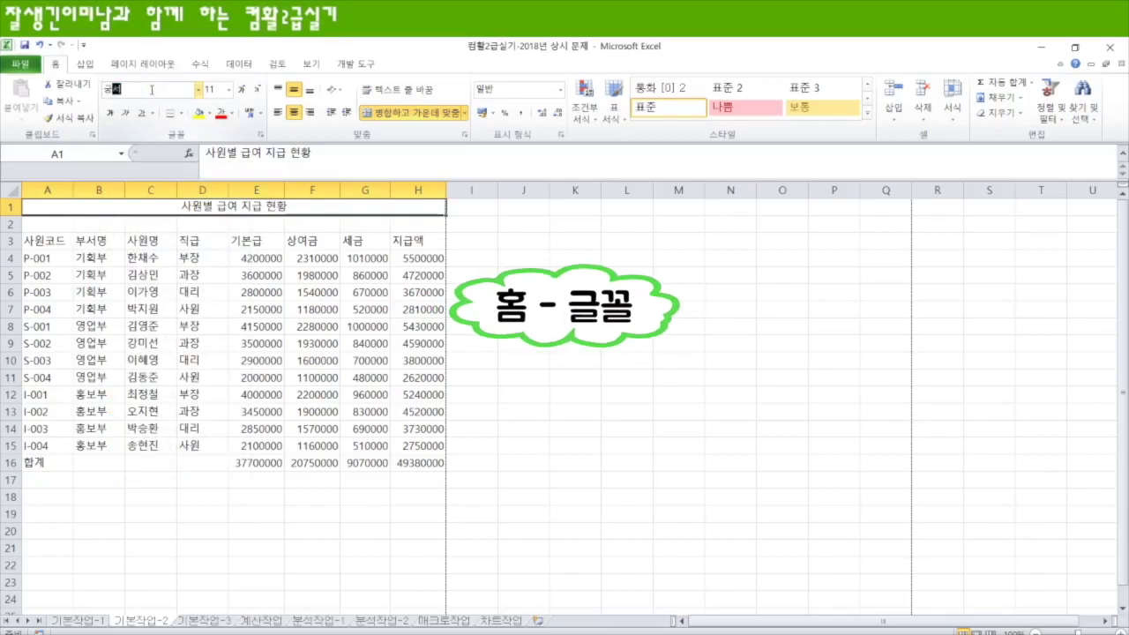
type("체")
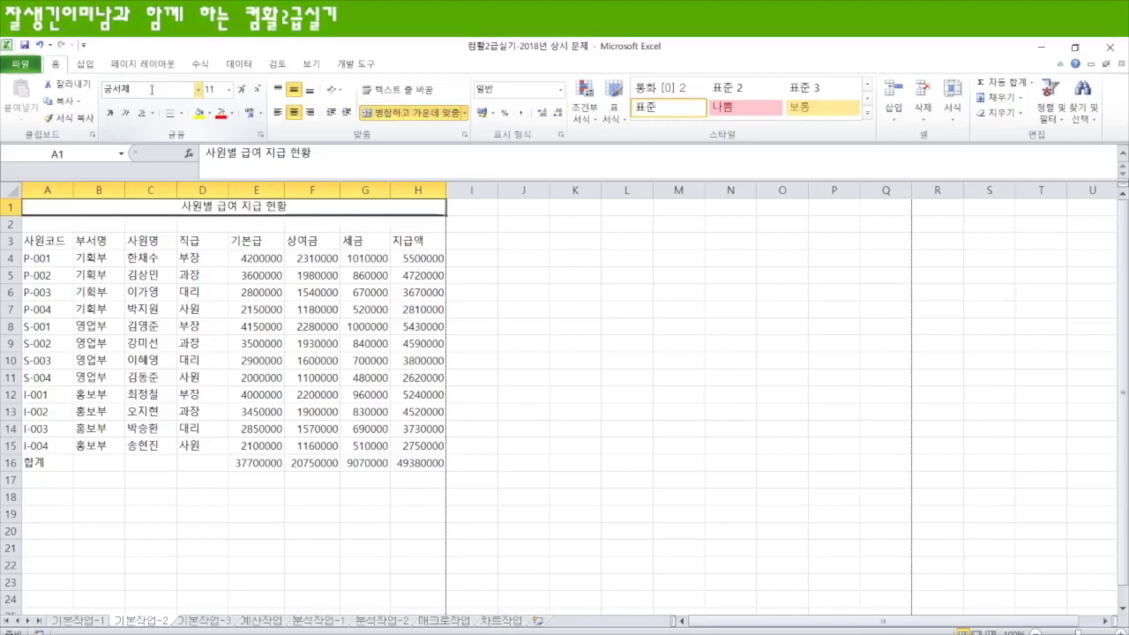
key("Return")
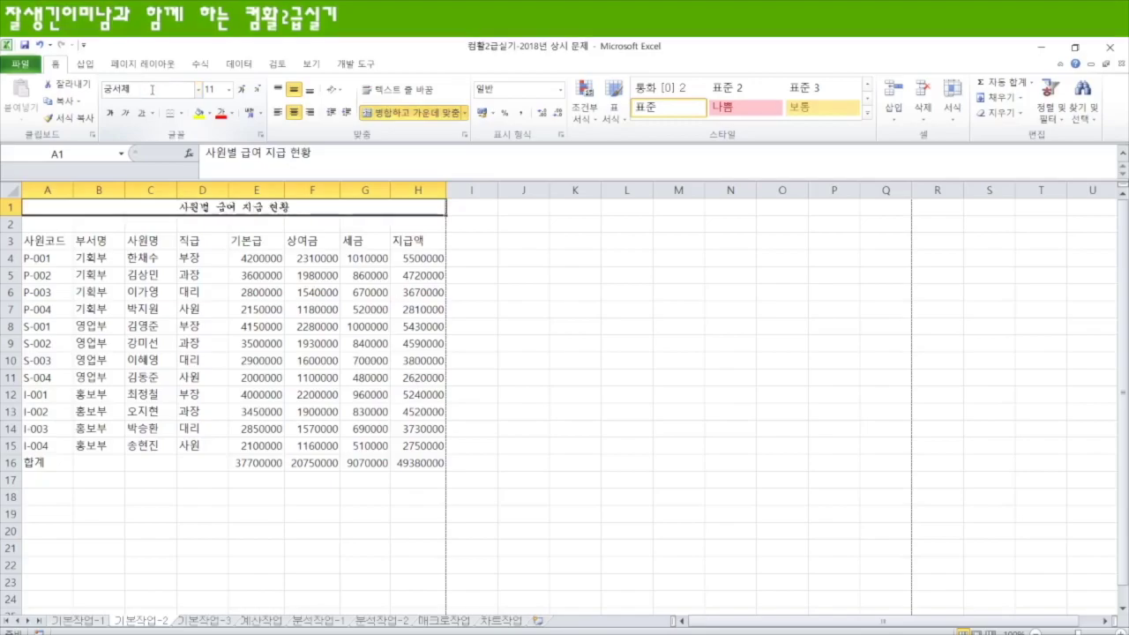
left_click(210, 91)
type("16")
key("Return")
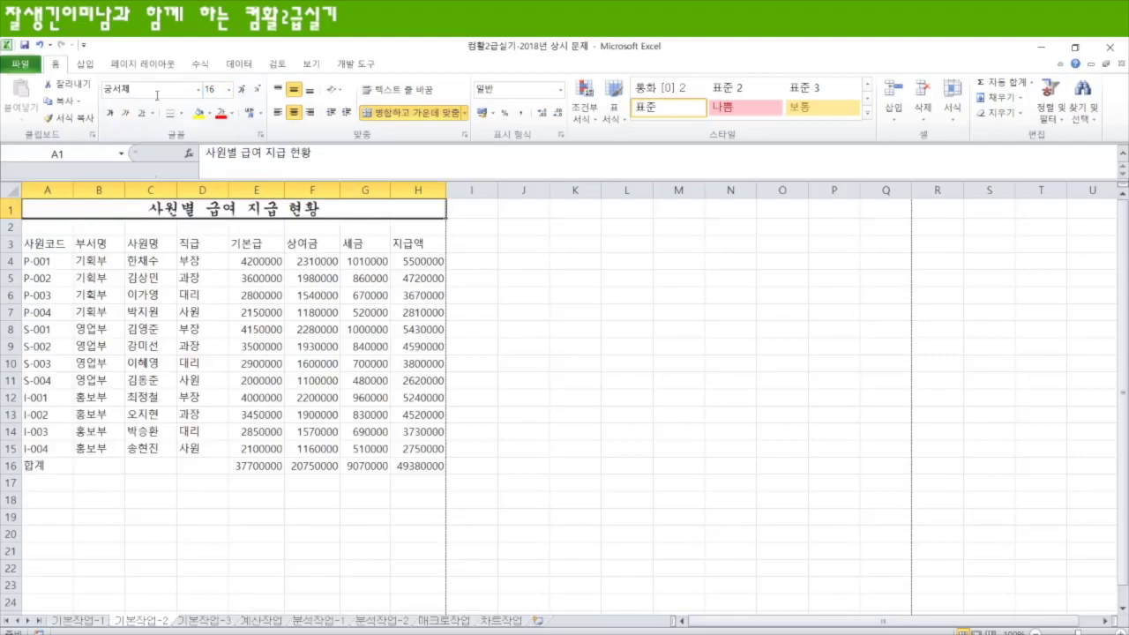
left_click(153, 113)
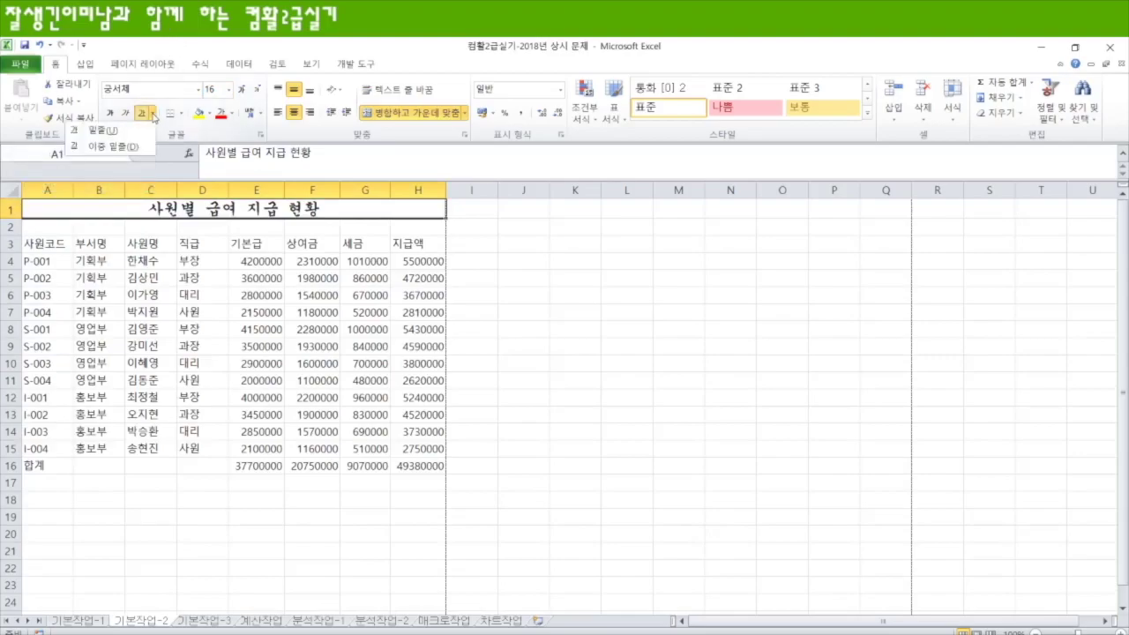
left_click(128, 147)
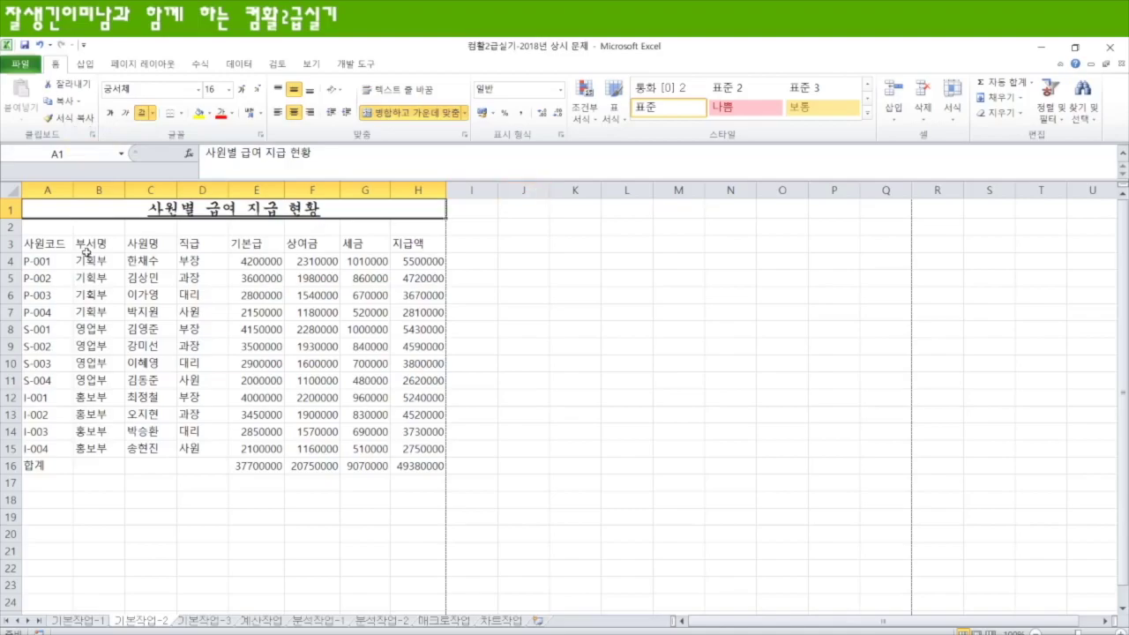
Step: Apply the 40% - 강조색4 cell style to the header row A3:H3 and center its text horizontally
left_click_drag(48, 243, 418, 245)
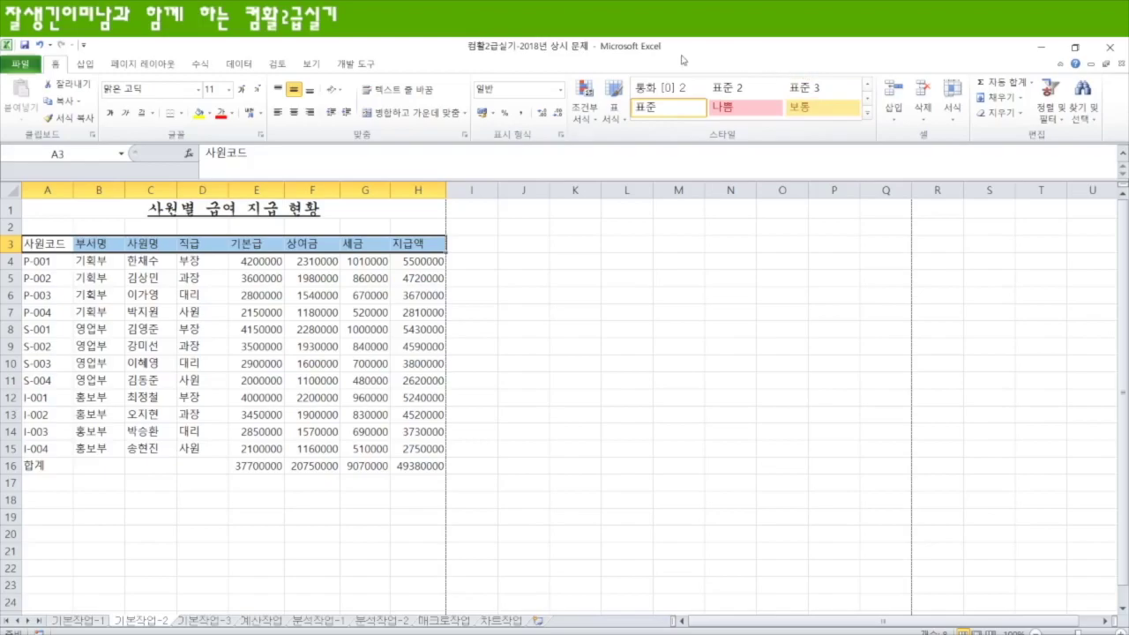
left_click(868, 116)
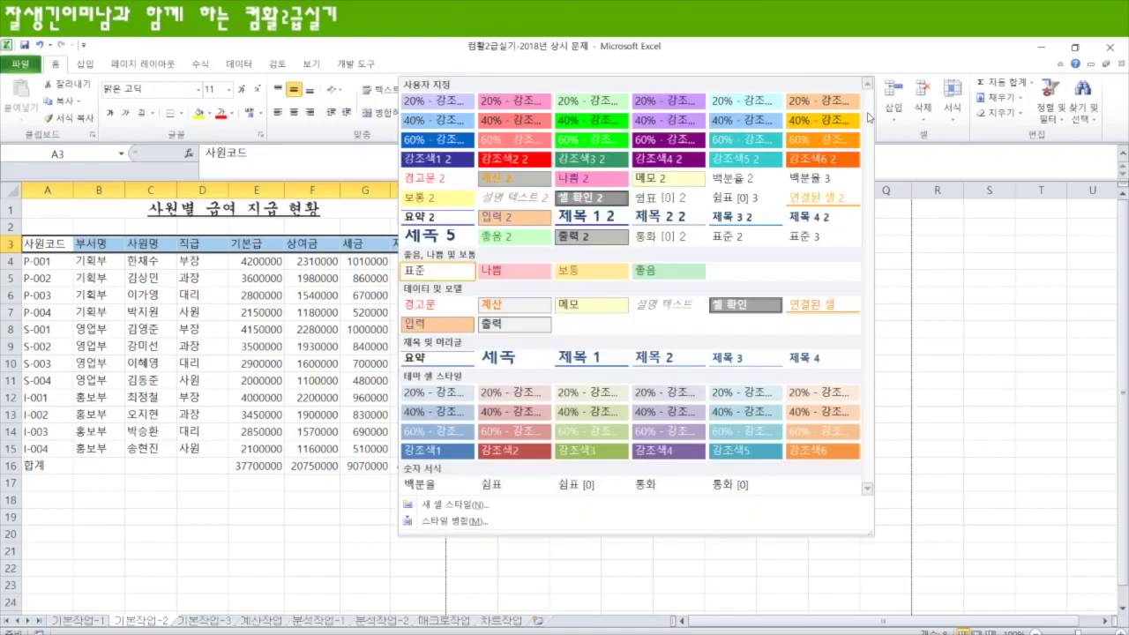
left_click(673, 414)
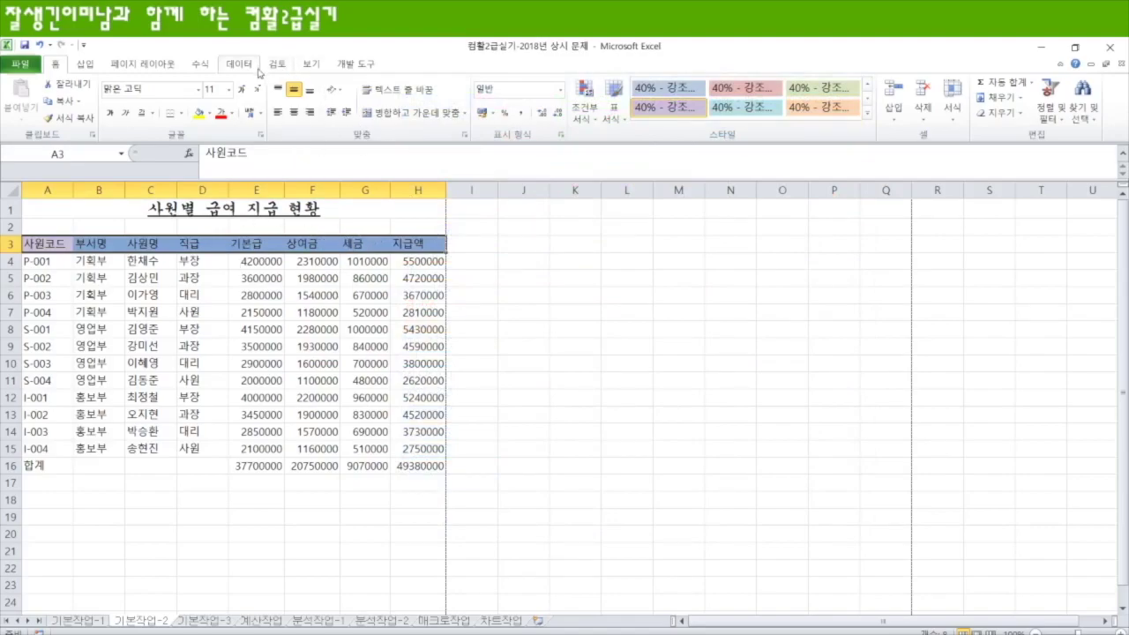
left_click(296, 91)
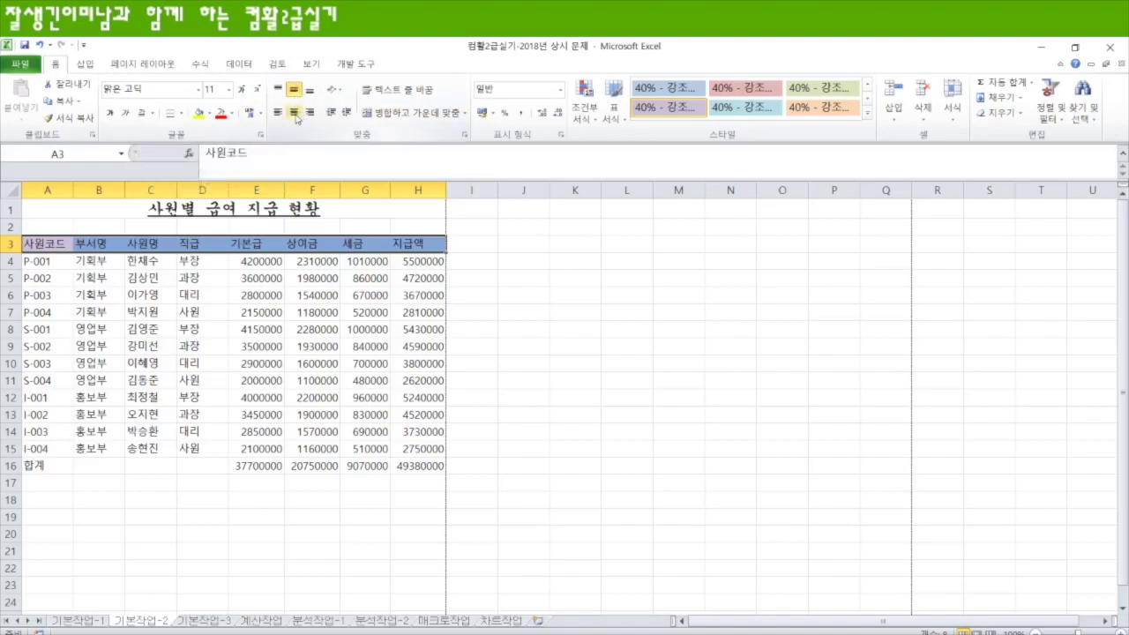
left_click(295, 113)
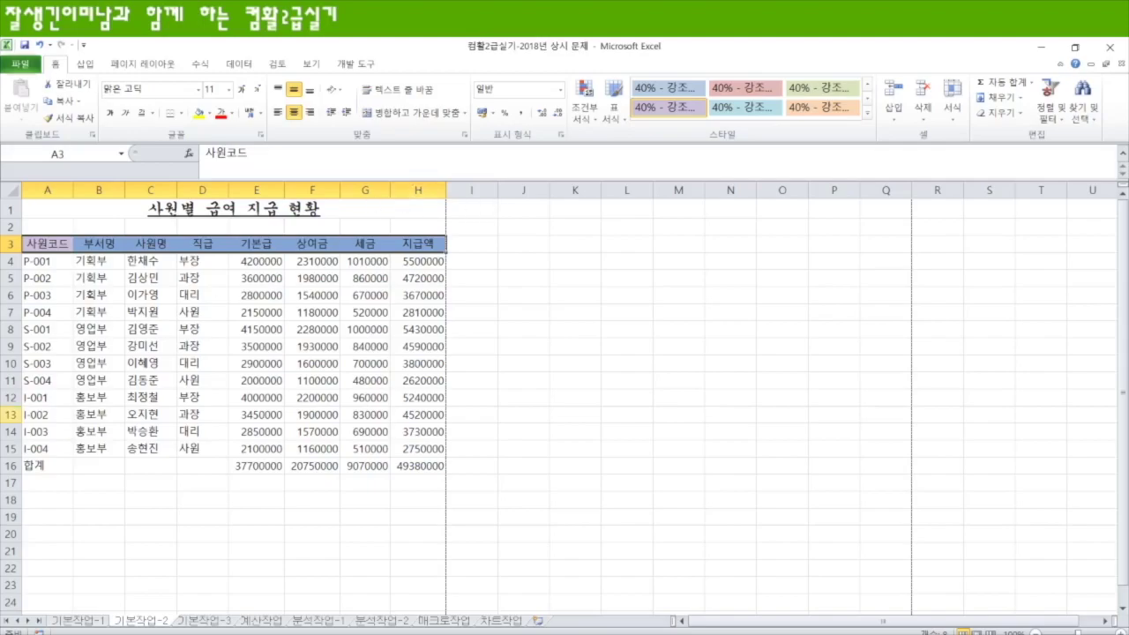
Step: Insert a comment on cell H16, replacing the default author text with 3월 급여 지급 총액
left_click(427, 466)
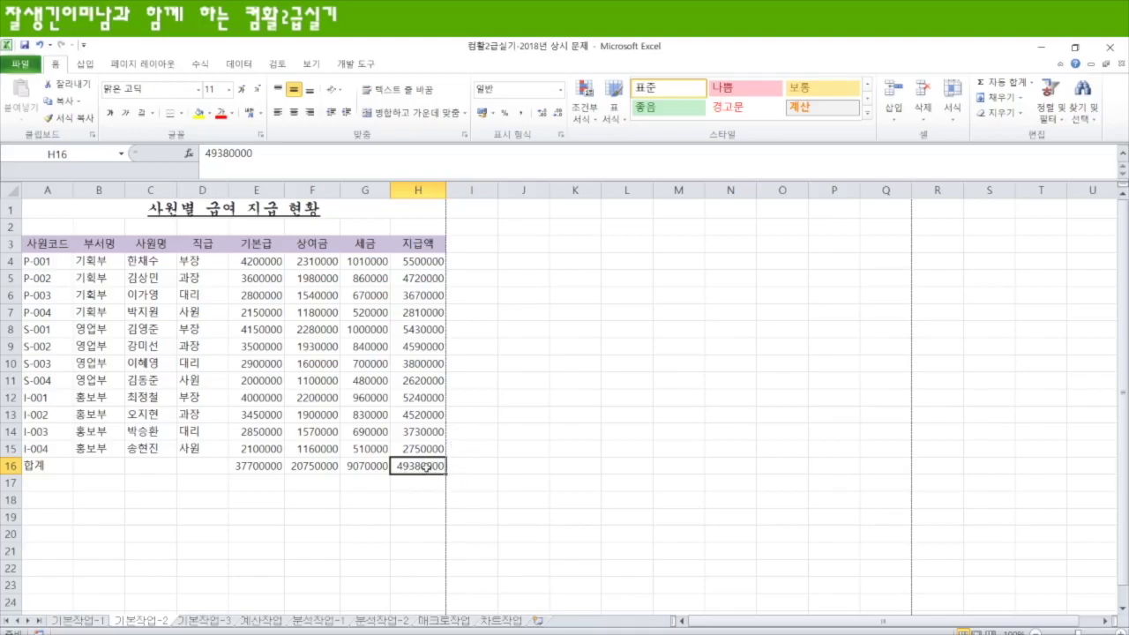
left_click(277, 64)
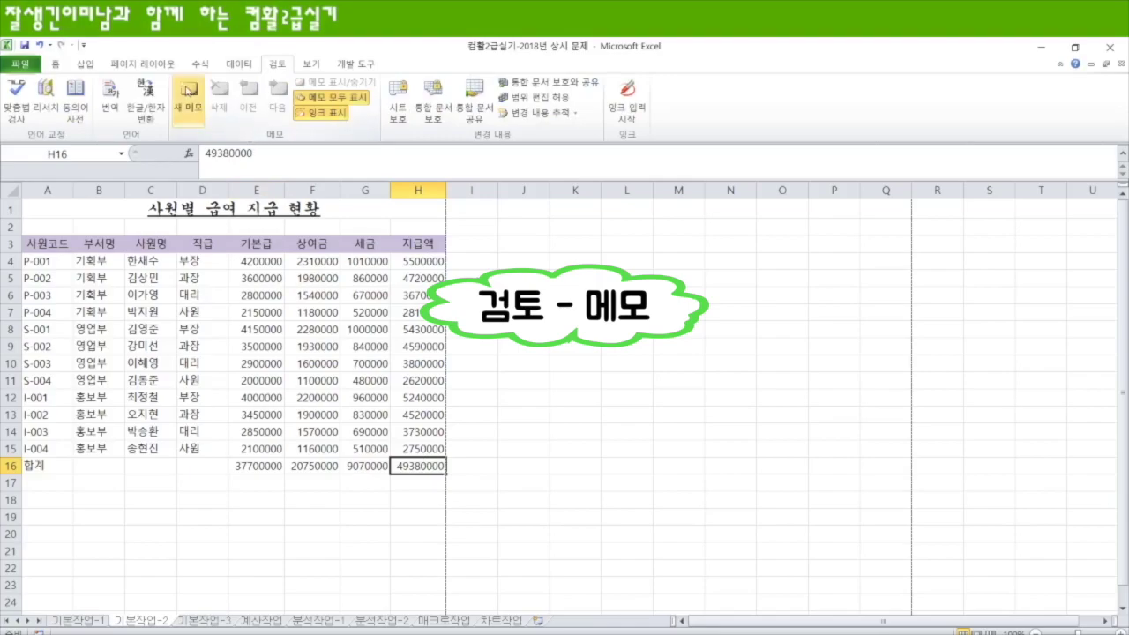
right_click(420, 464)
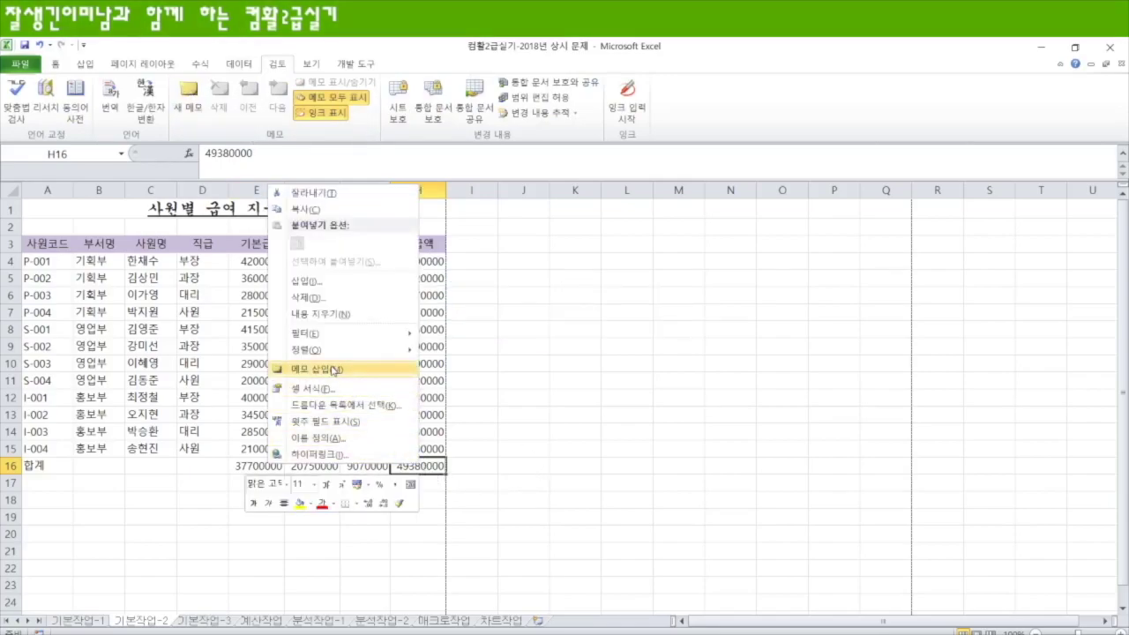
left_click(333, 369)
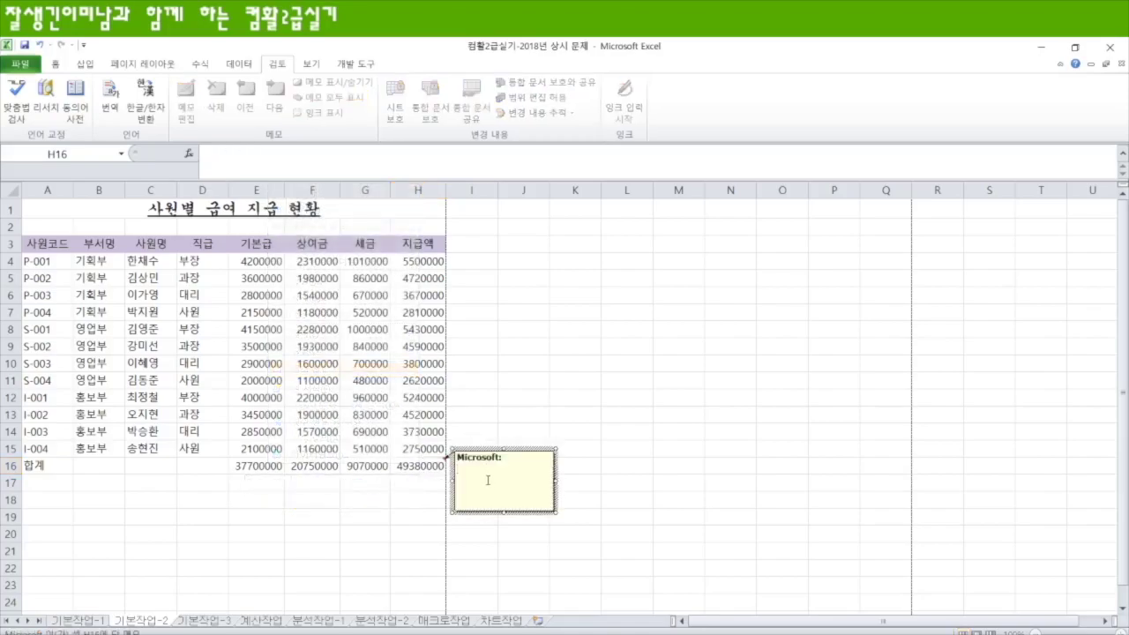
left_click_drag(455, 459, 504, 459)
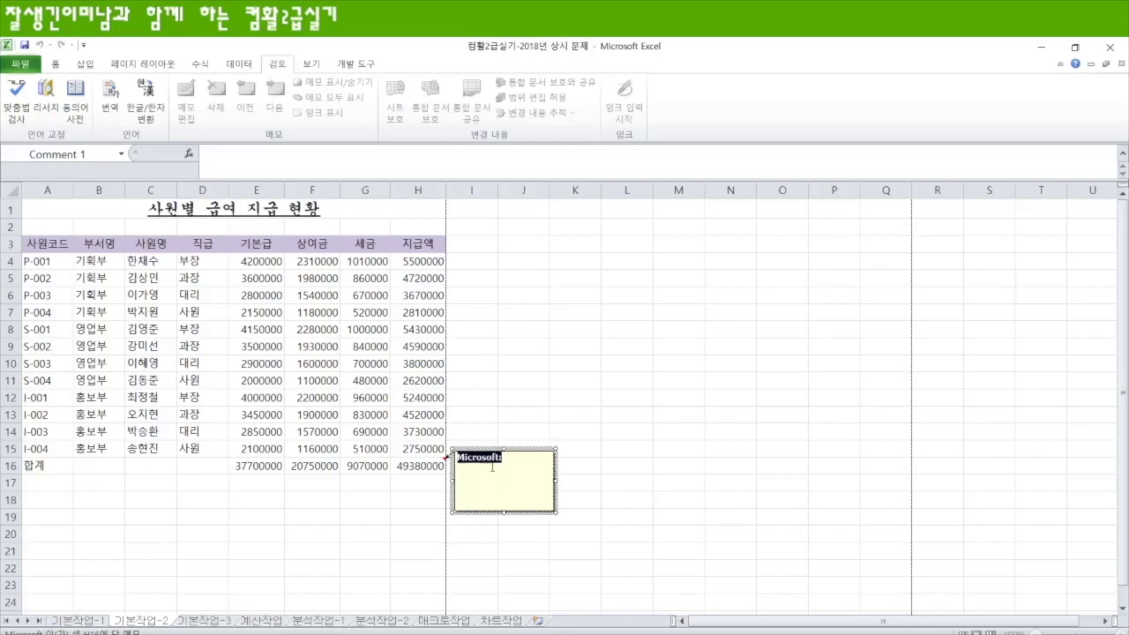
type("3월 급여 ㅈ지급 총액")
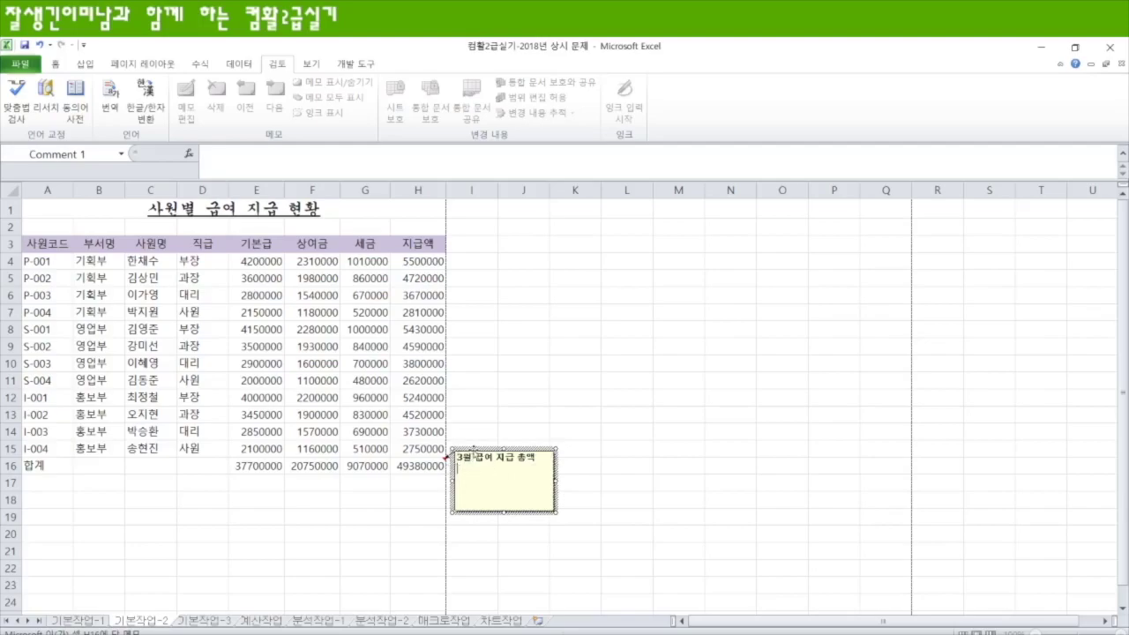
Step: Turn on automatic sizing in the format settings of the H16 comment
right_click(476, 450)
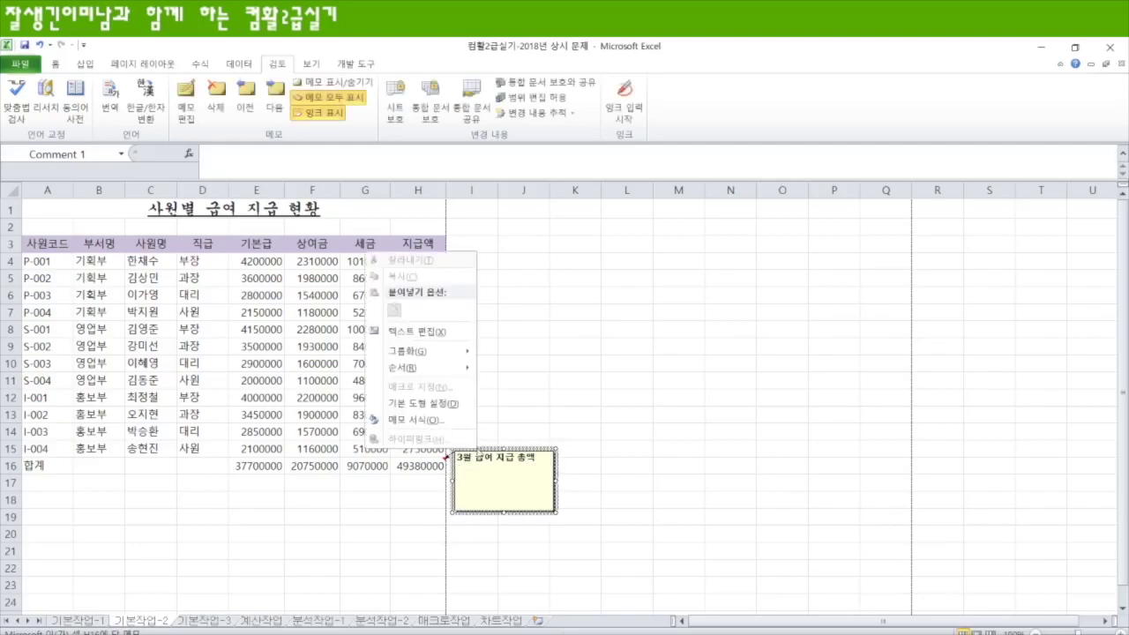
left_click(429, 420)
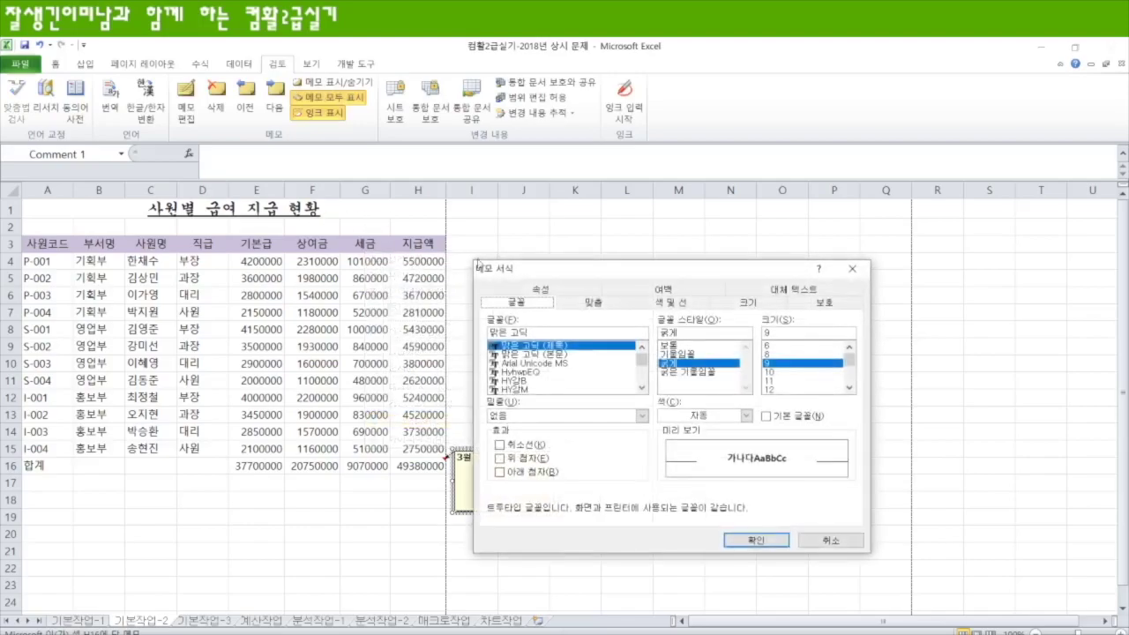
left_click(589, 304)
left_click(510, 374)
left_click(756, 540)
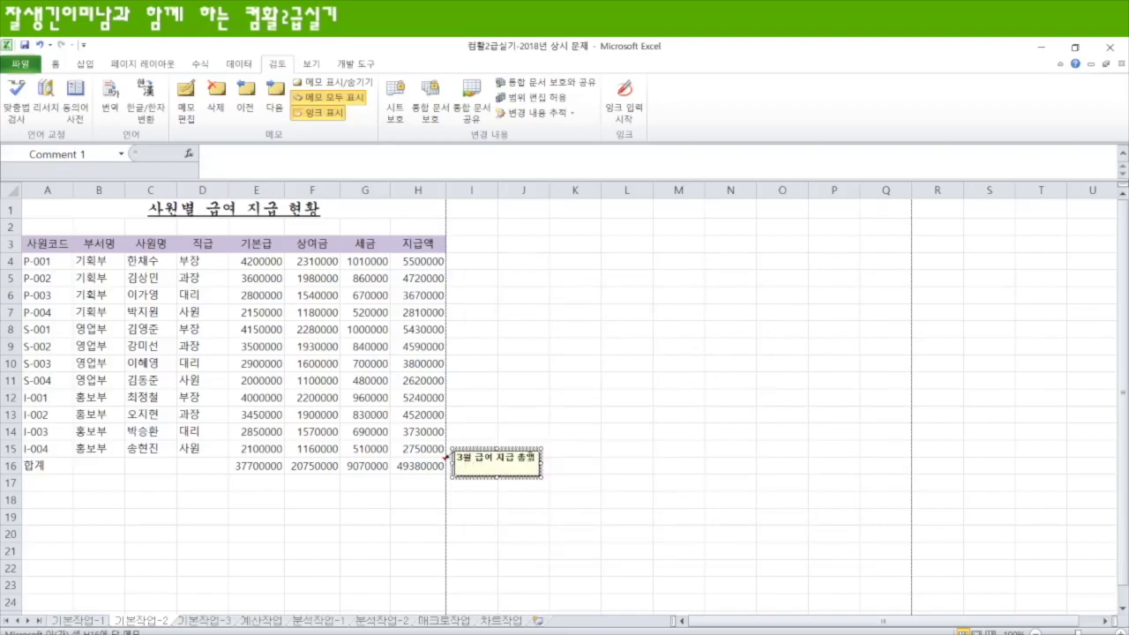
Step: Remove the empty last line from the H16 comment and switch the display of all comments off and on again
left_click(463, 469)
key("BackSpace")
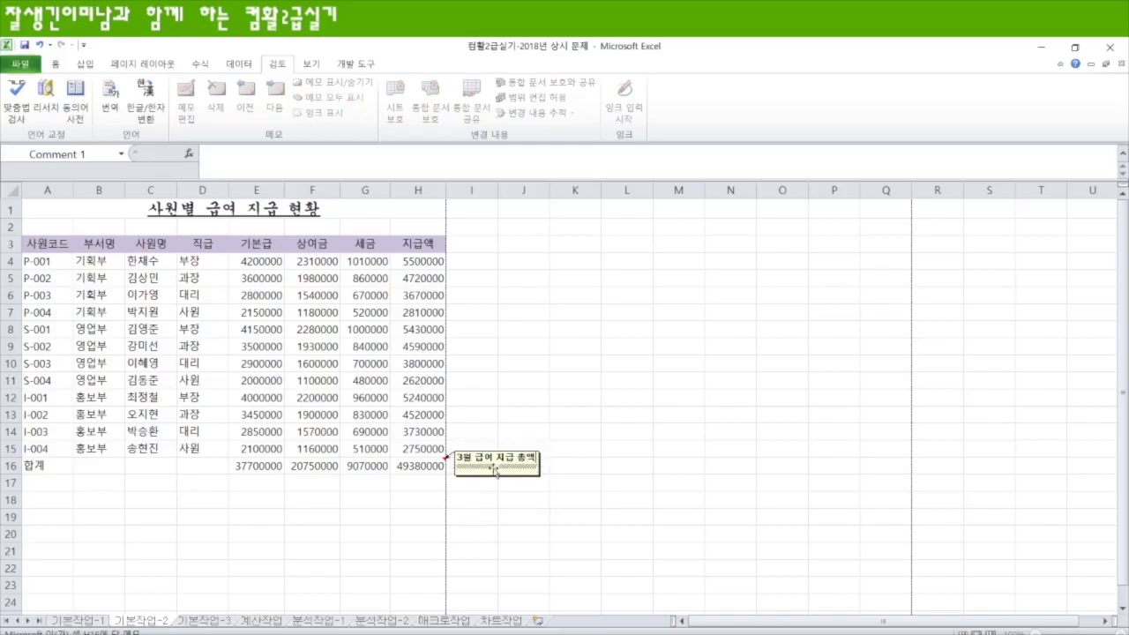
left_click(598, 463)
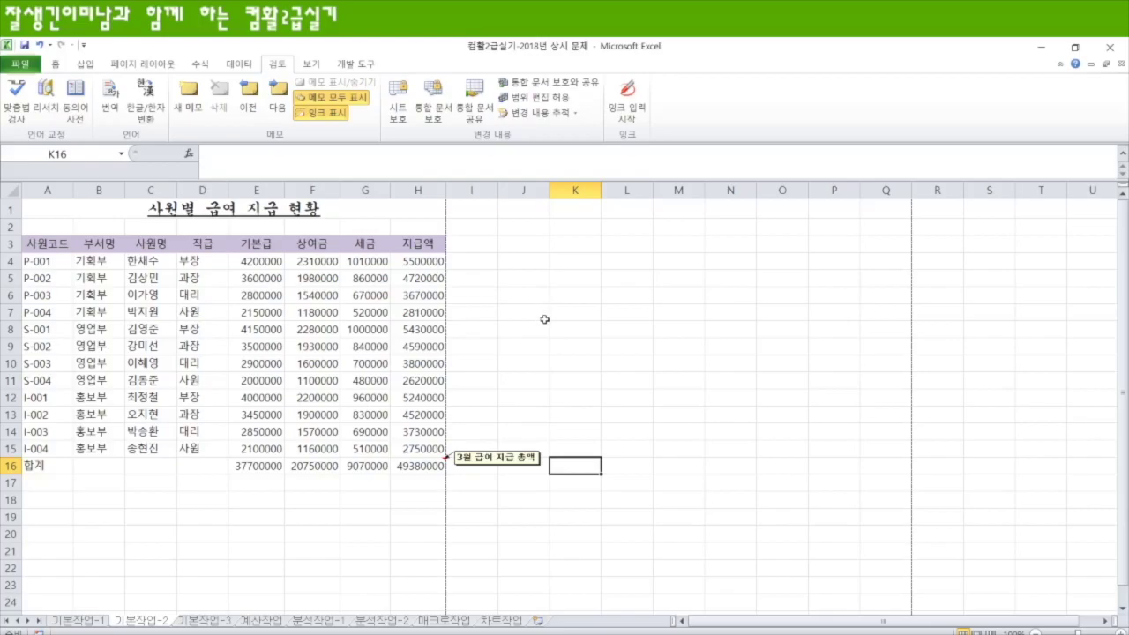
left_click(343, 102)
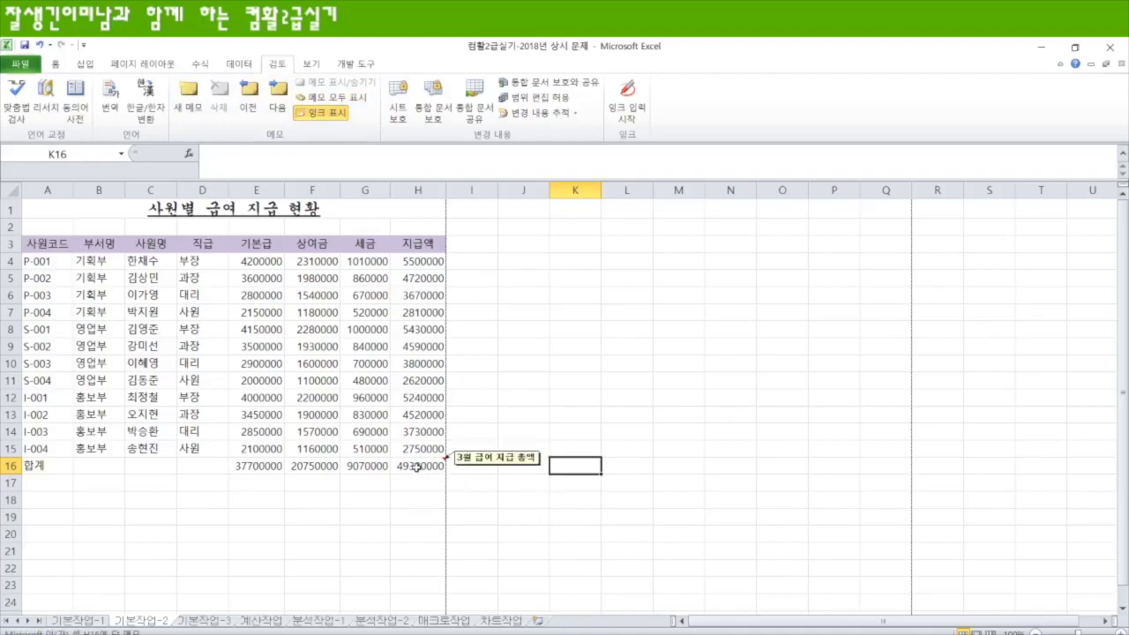
left_click(343, 99)
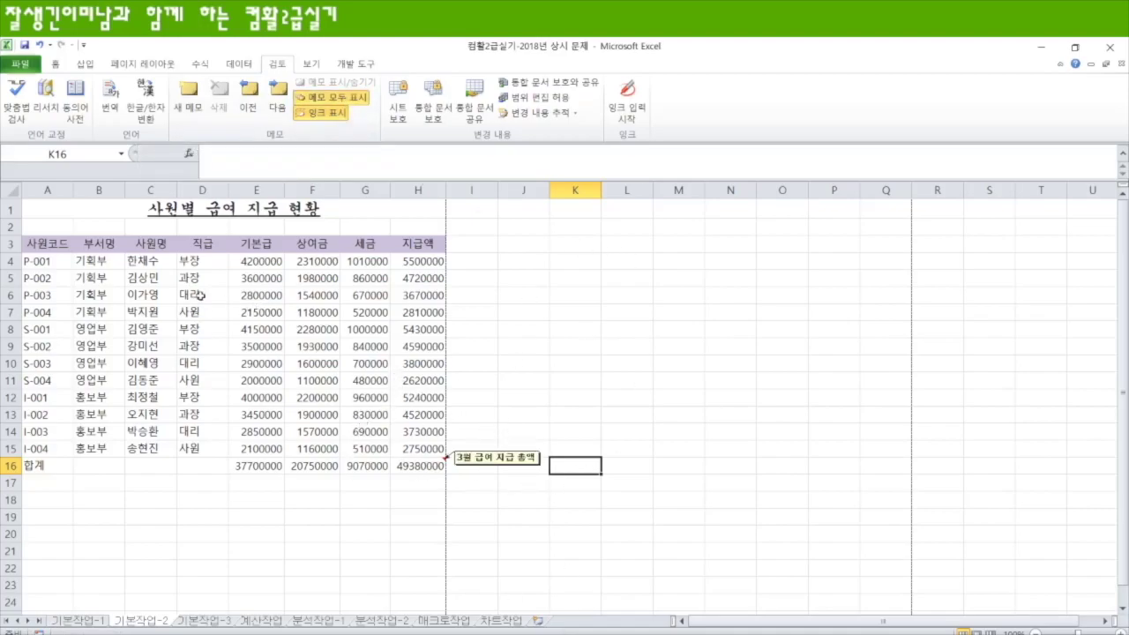
Step: Select the salary amounts and totals in E4:H16
left_click_drag(256, 262, 413, 468)
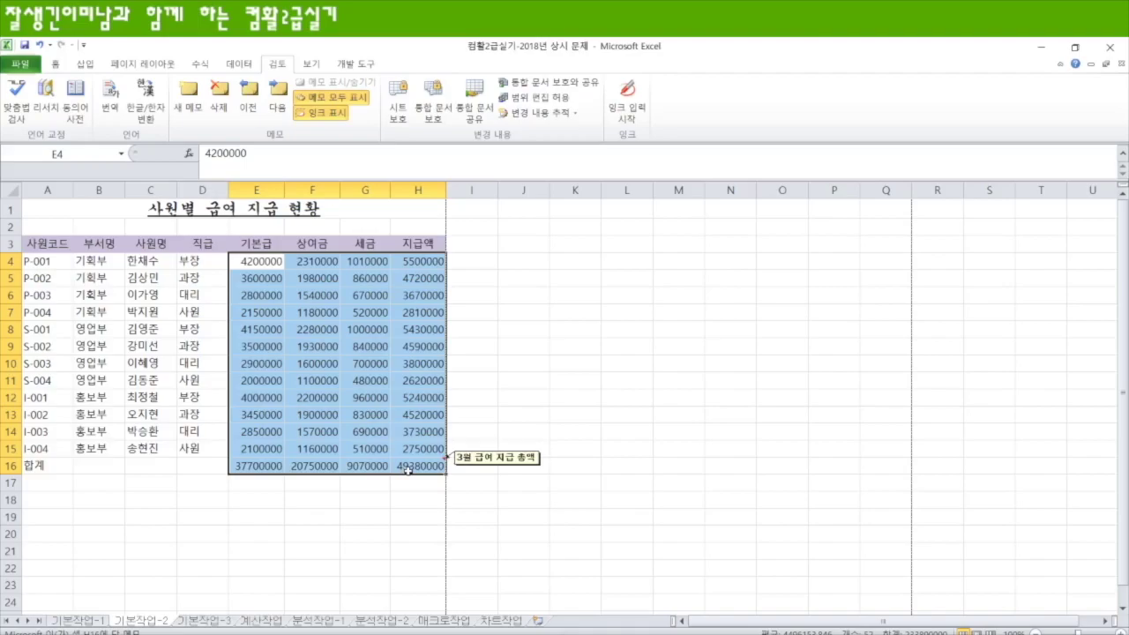
left_click(55, 63)
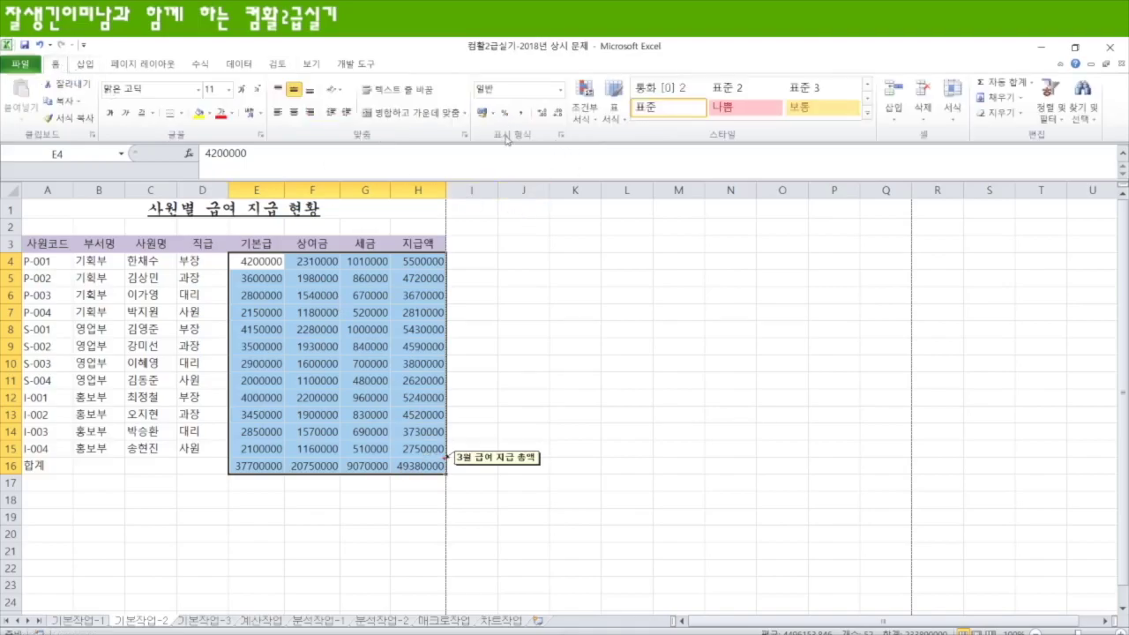
left_click(562, 137)
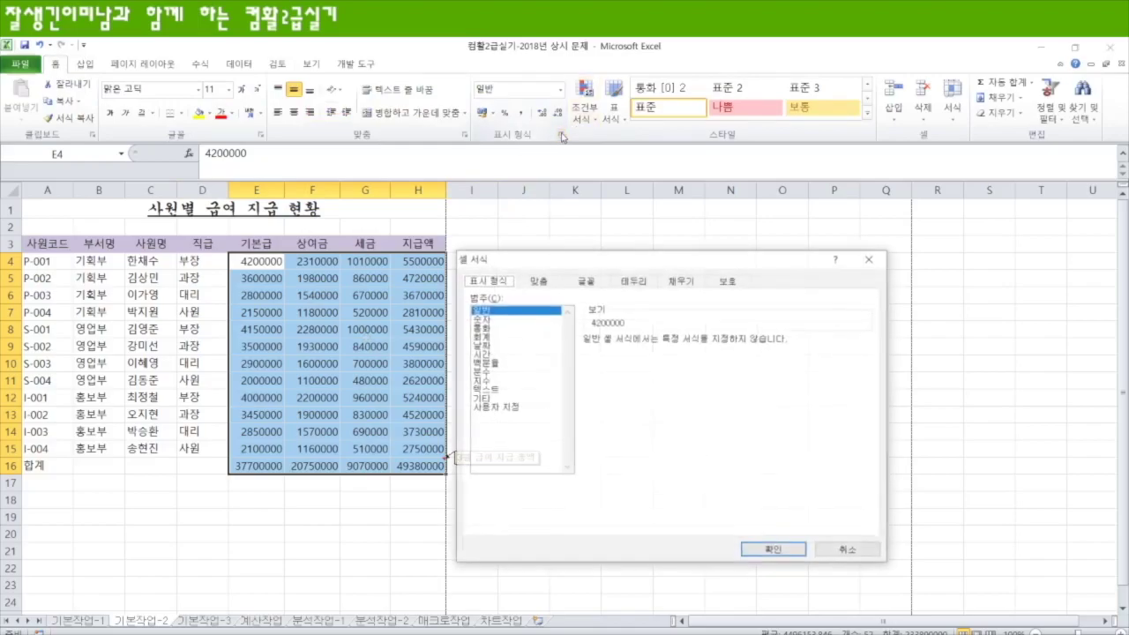
left_click(775, 549)
right_click(262, 263)
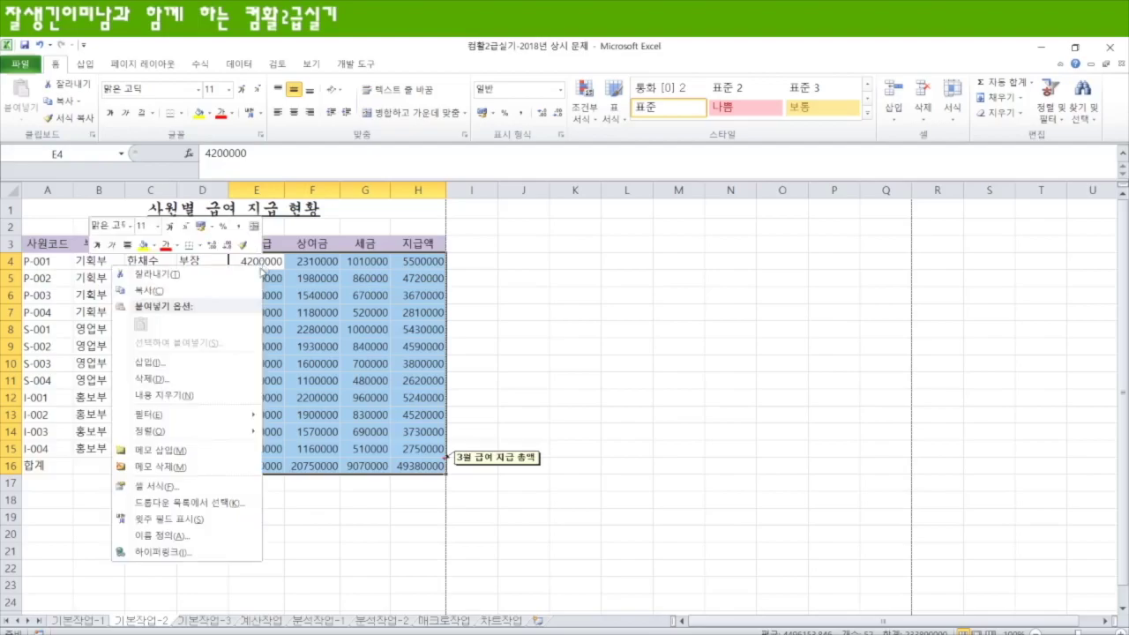
left_click(188, 488)
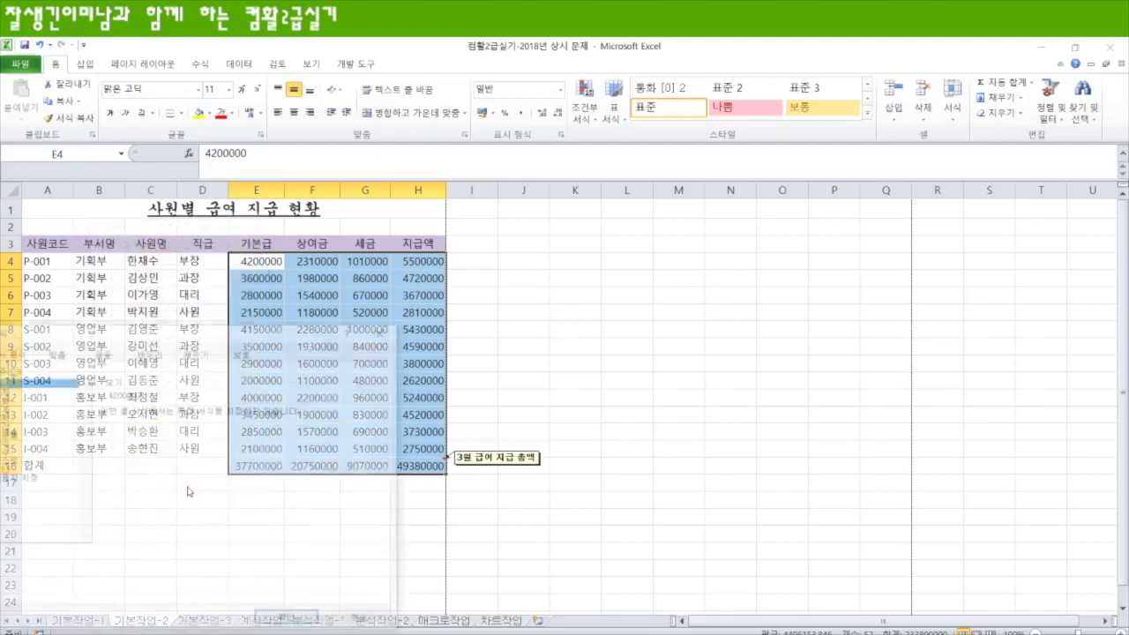
left_click_drag(236, 334, 739, 159)
key("Escape")
Step: Apply the custom number format #,##0원 to the amounts in E4:H16
key("ctrl+1")
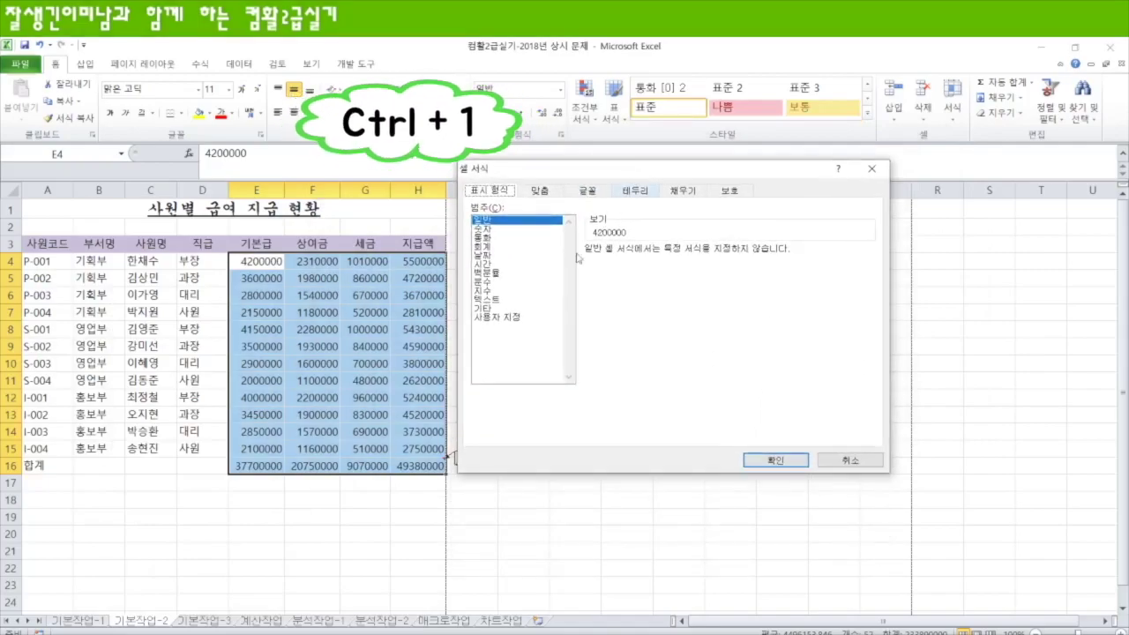
left_click(504, 318)
left_click_drag(622, 263, 512, 262)
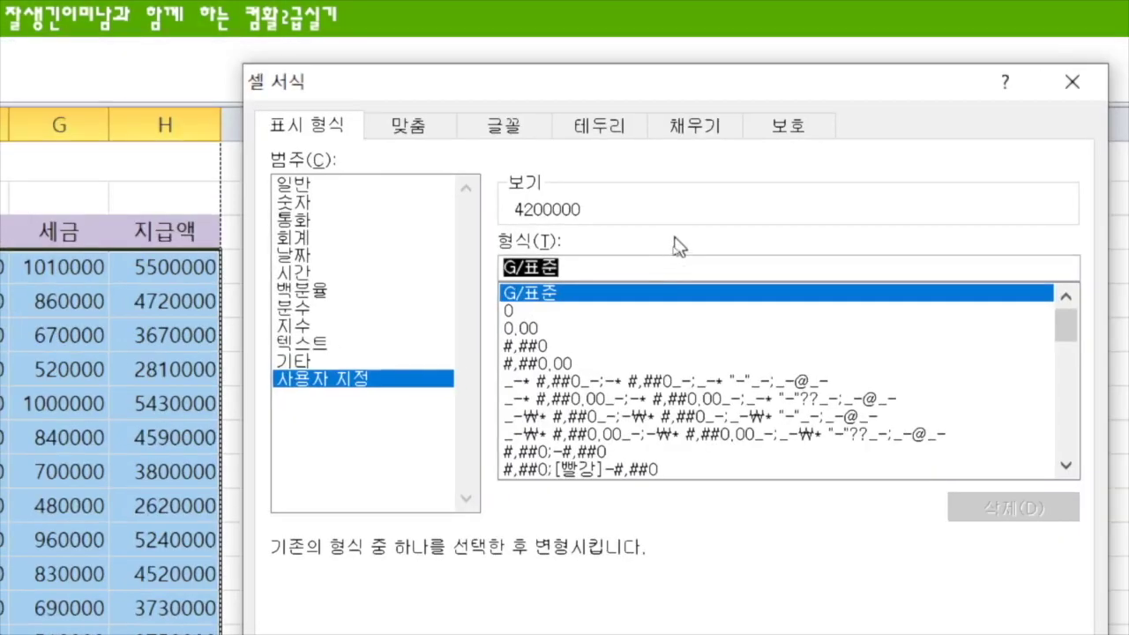
type("#,#")
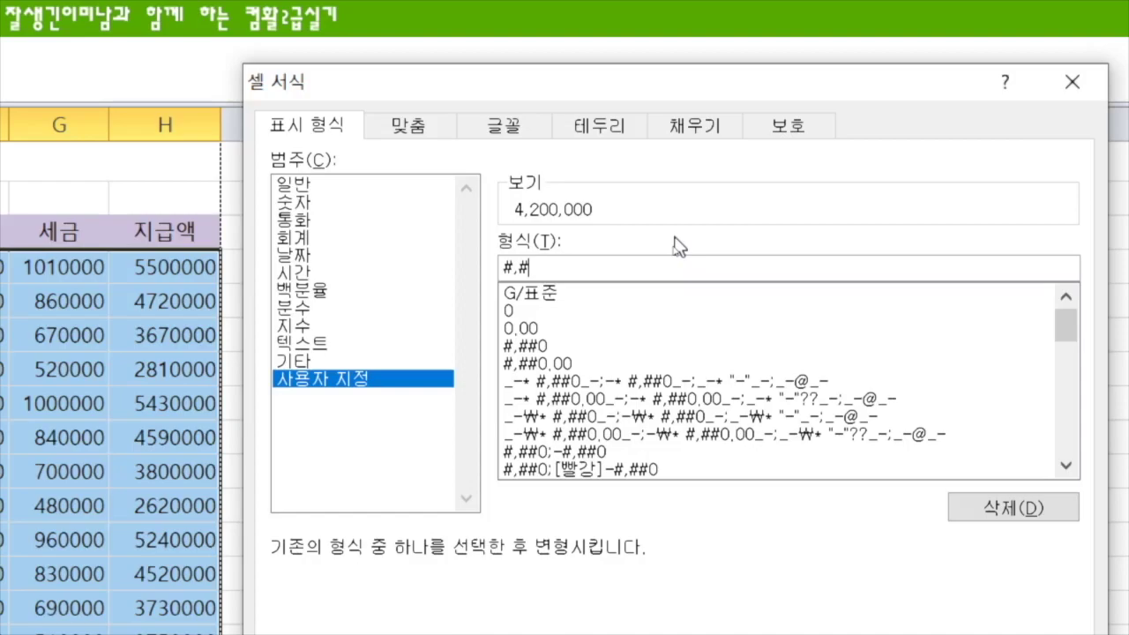
type("우ㄴ")
key("BackSpace")
key("BackSpace")
key("BackSpace")
type("##")
type("원")
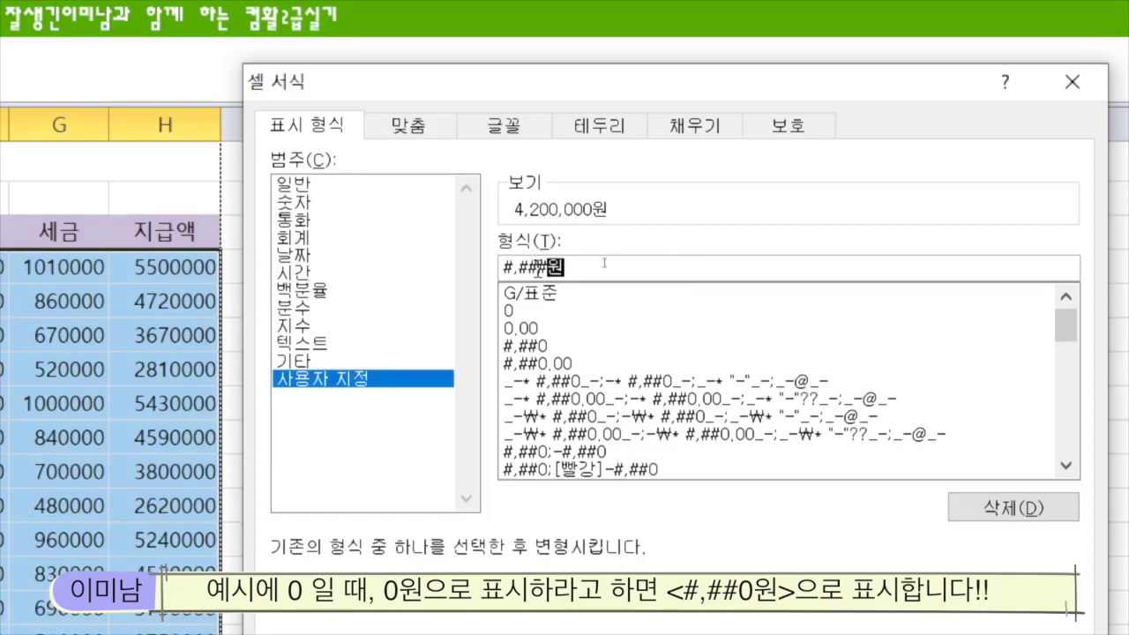
left_click_drag(548, 269, 540, 269)
type("0")
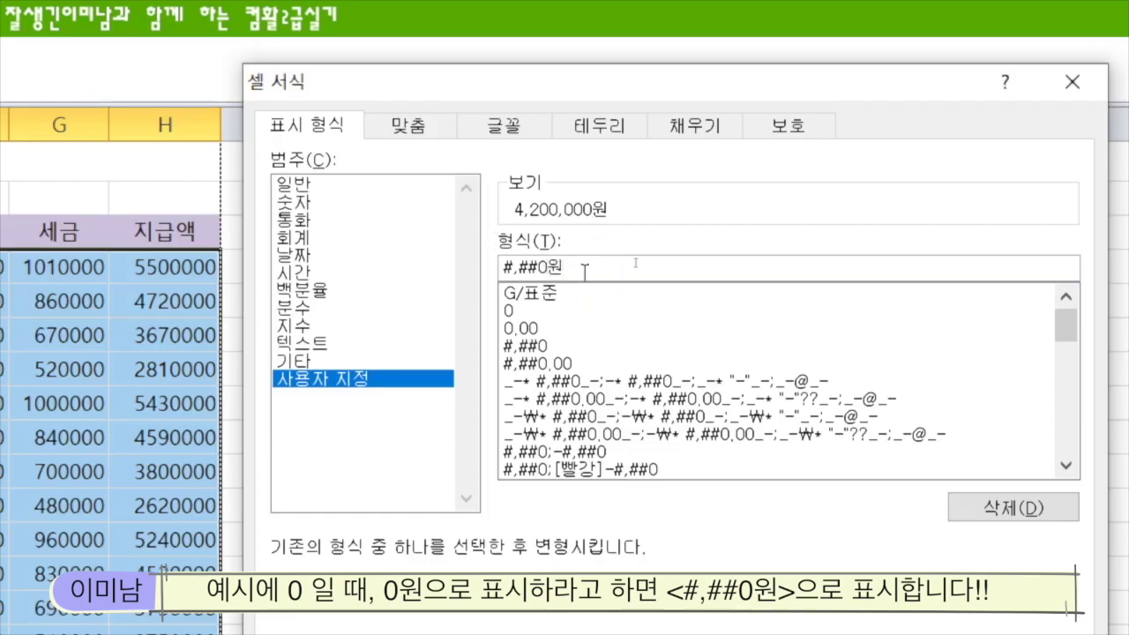
key("Return")
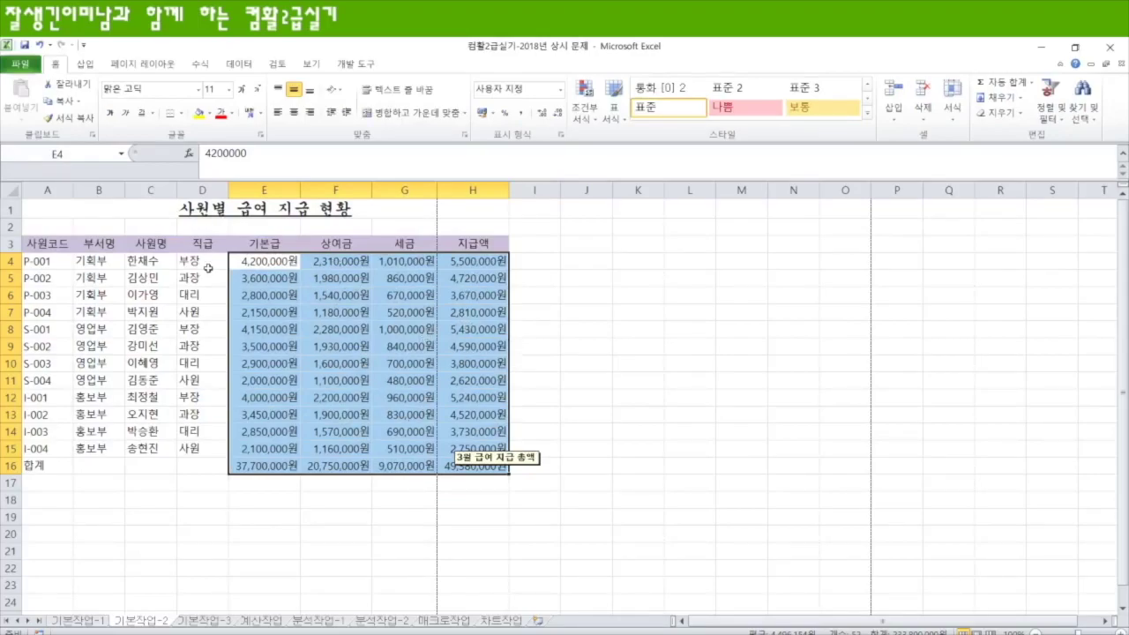
Step: Apply all borders (모든 테두리) to the table range A3:H16
left_click(39, 243)
left_click_drag(38, 243, 487, 466)
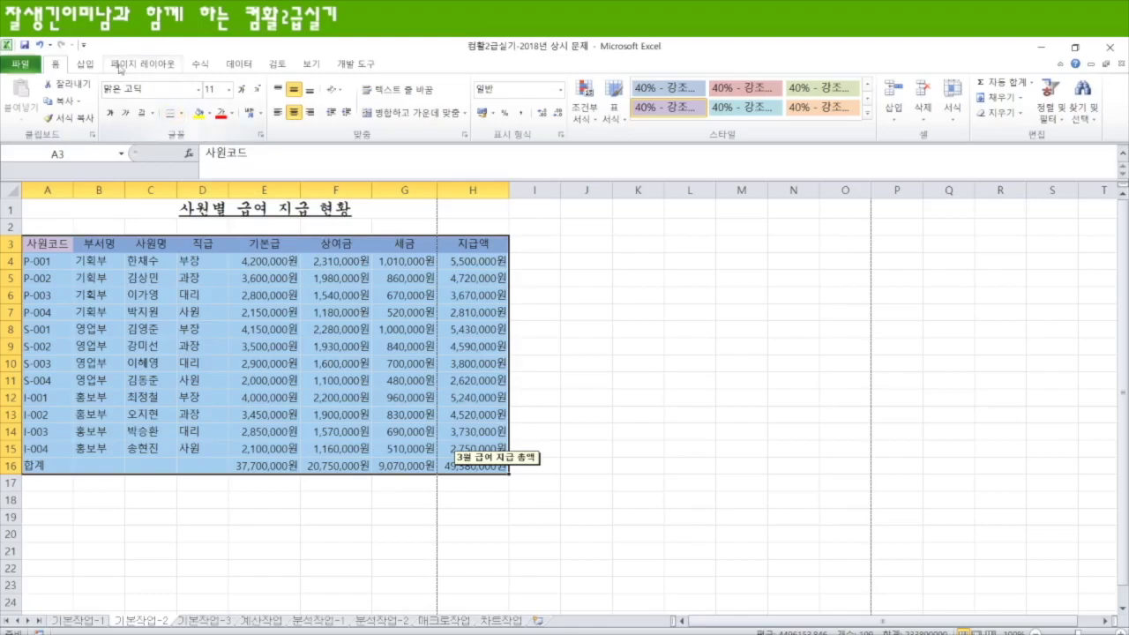
left_click(180, 113)
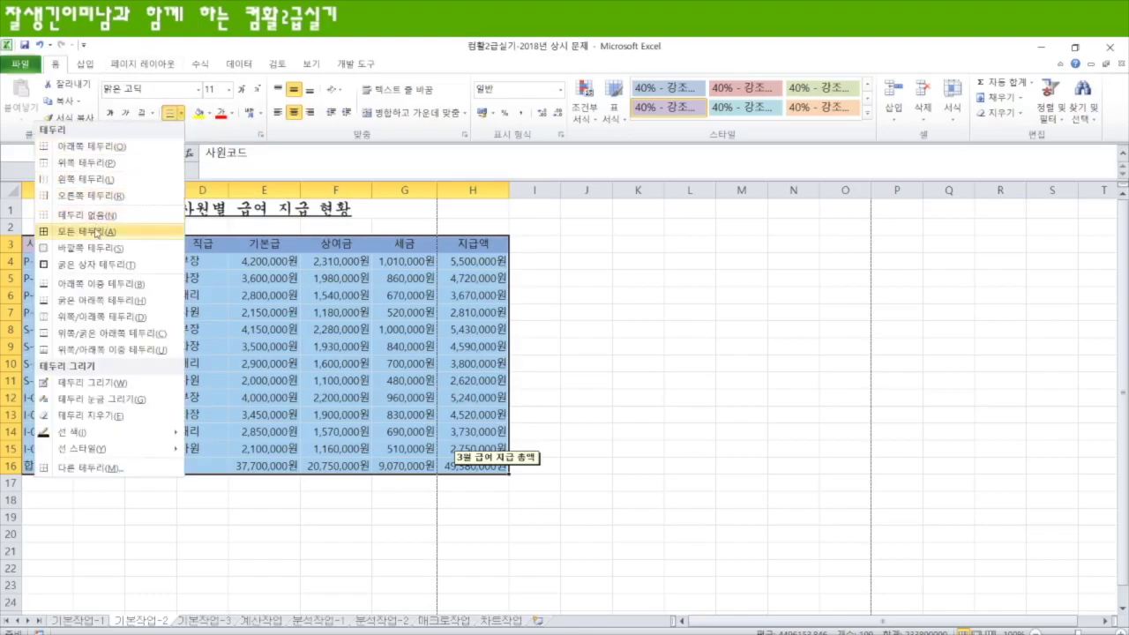
left_click(95, 231)
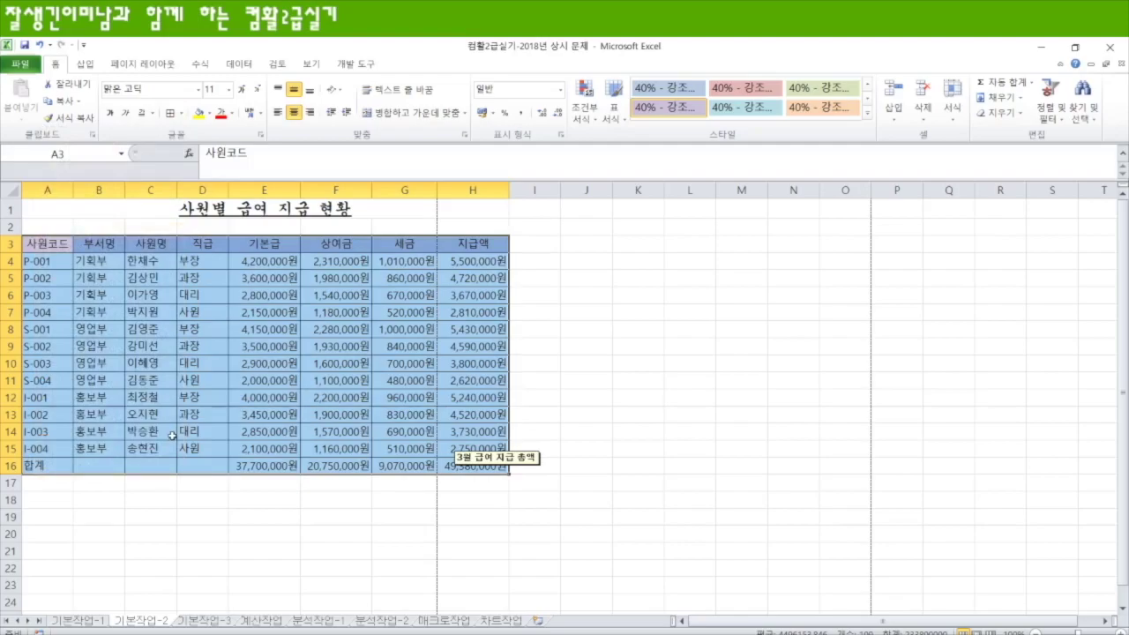
Step: Apply both diagonal borders to the empty cells B16:D16 in the 합계 row
left_click_drag(92, 467, 196, 468)
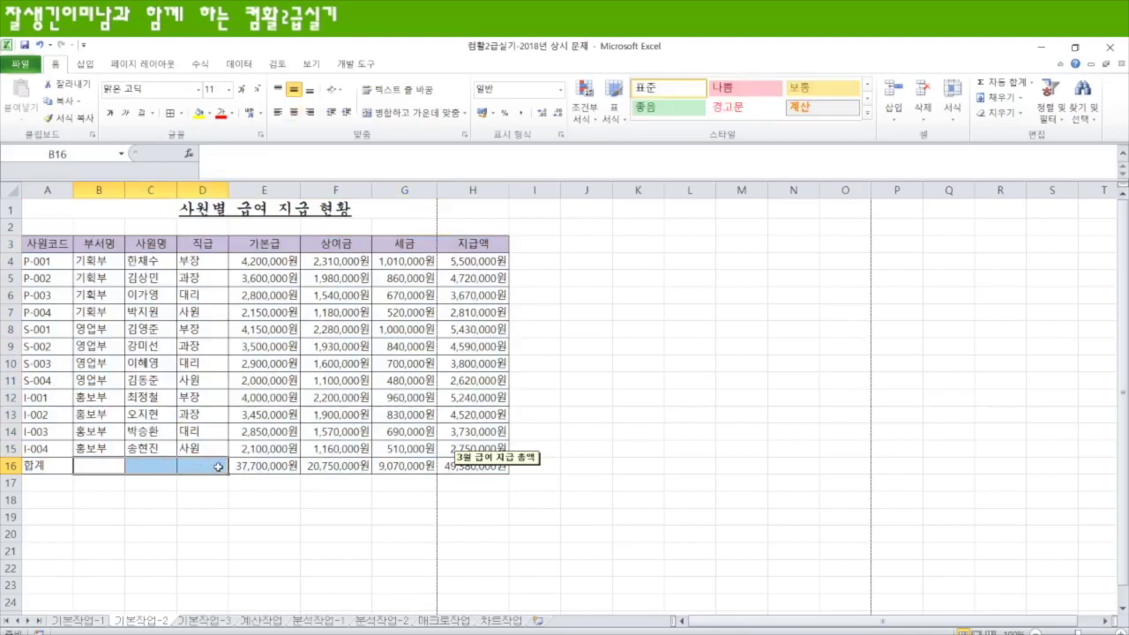
key("ctrl+1")
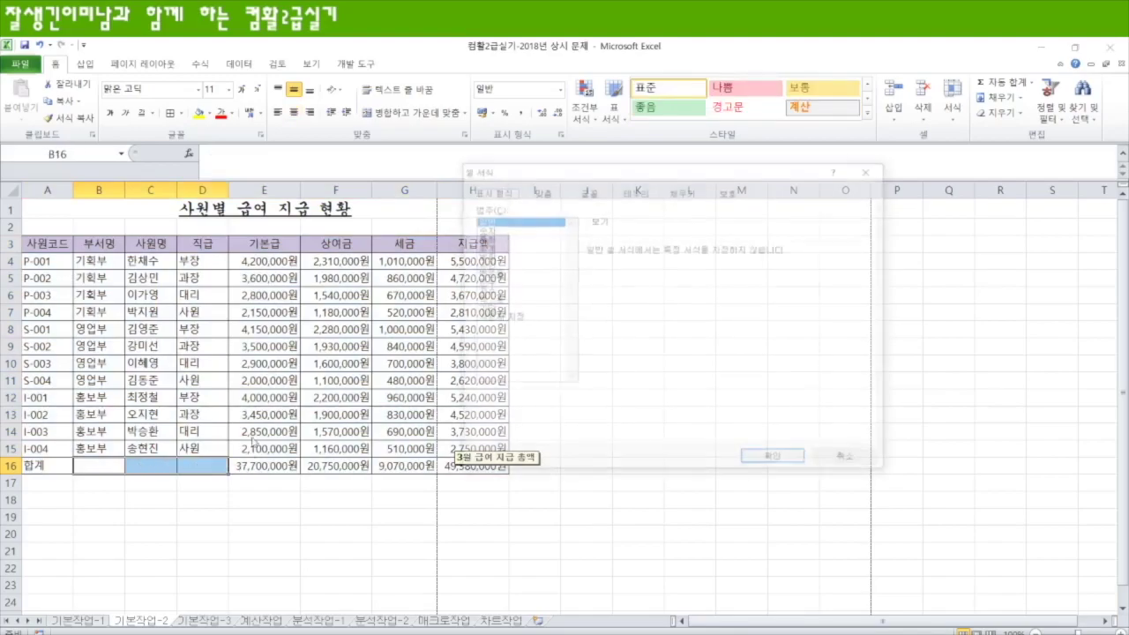
left_click(634, 190)
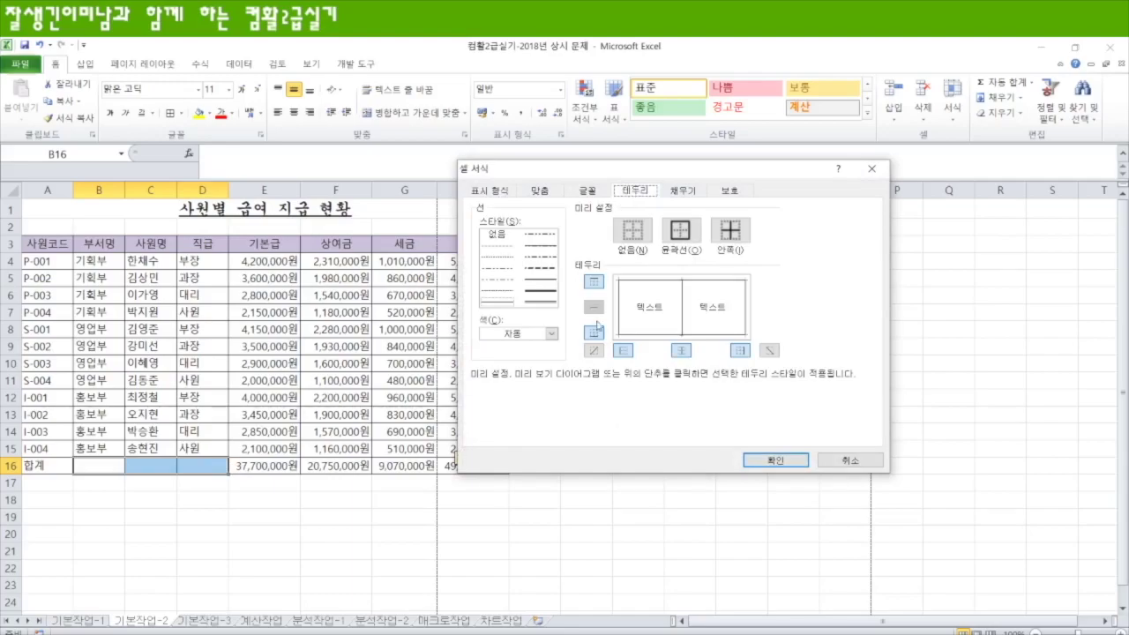
left_click(593, 350)
left_click(770, 350)
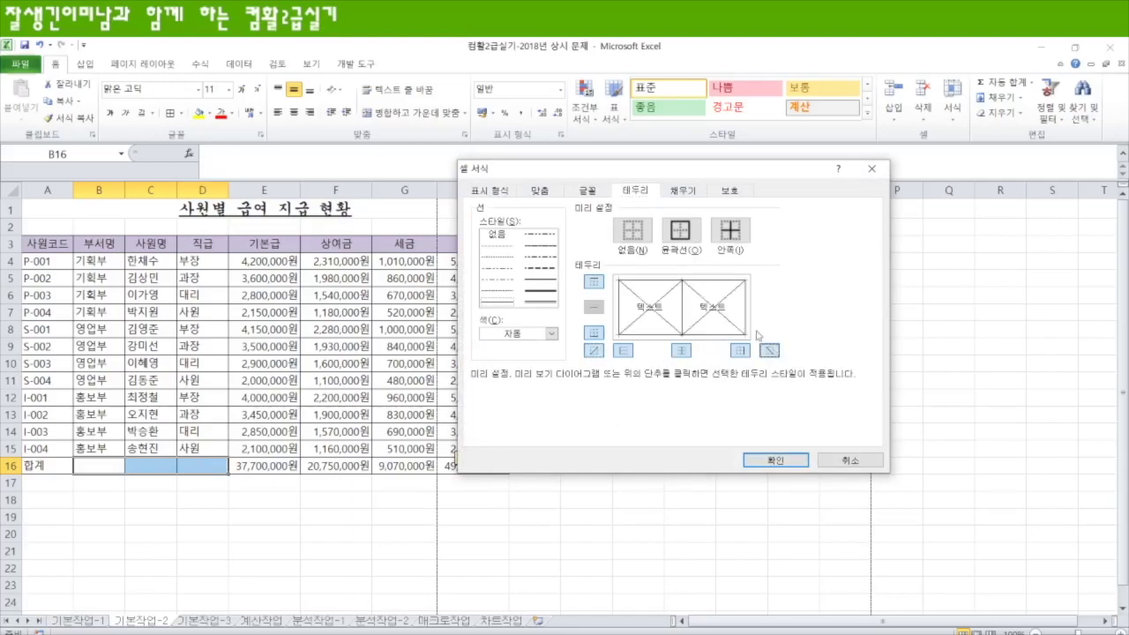
left_click(791, 458)
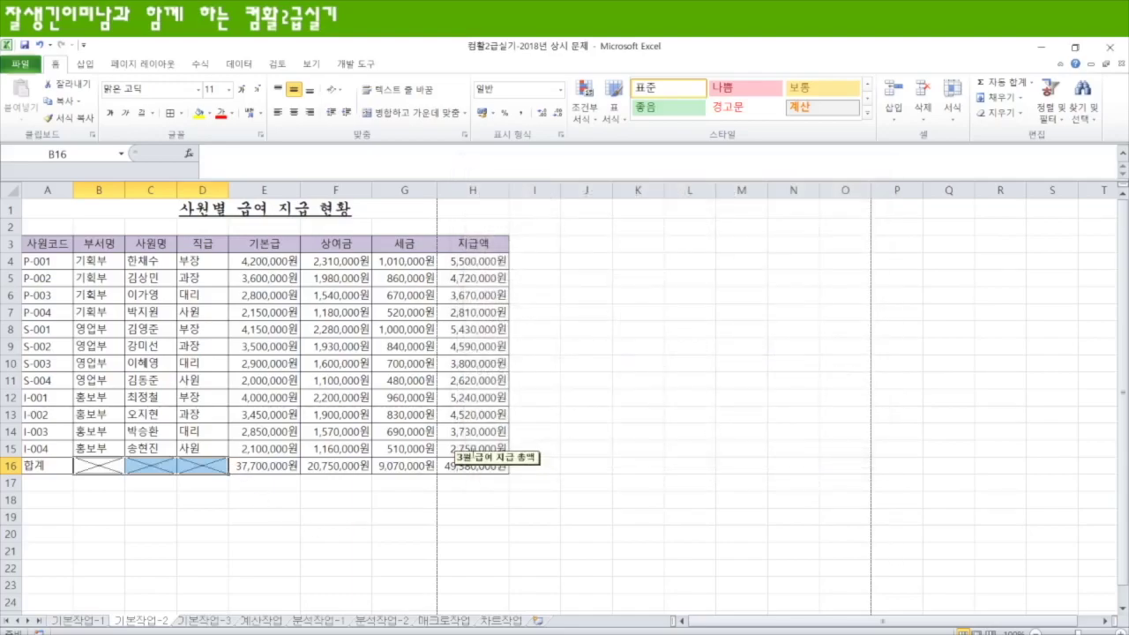
left_click(604, 398)
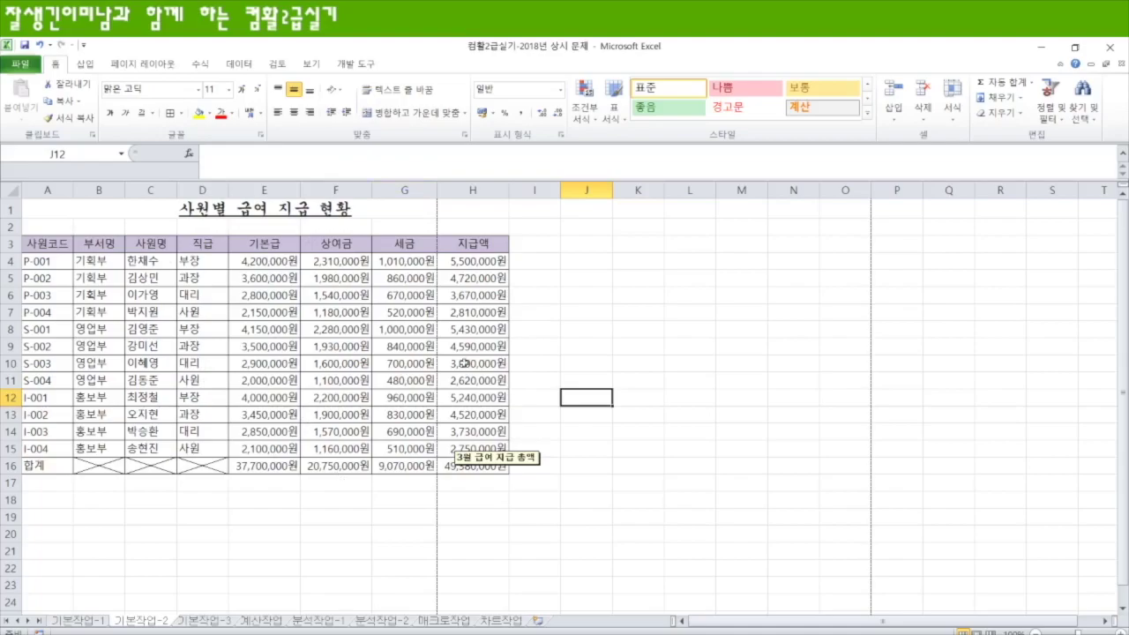
Step: Check the print preview of the 기본작업-2 salary table and return to the sheet
left_click(19, 63)
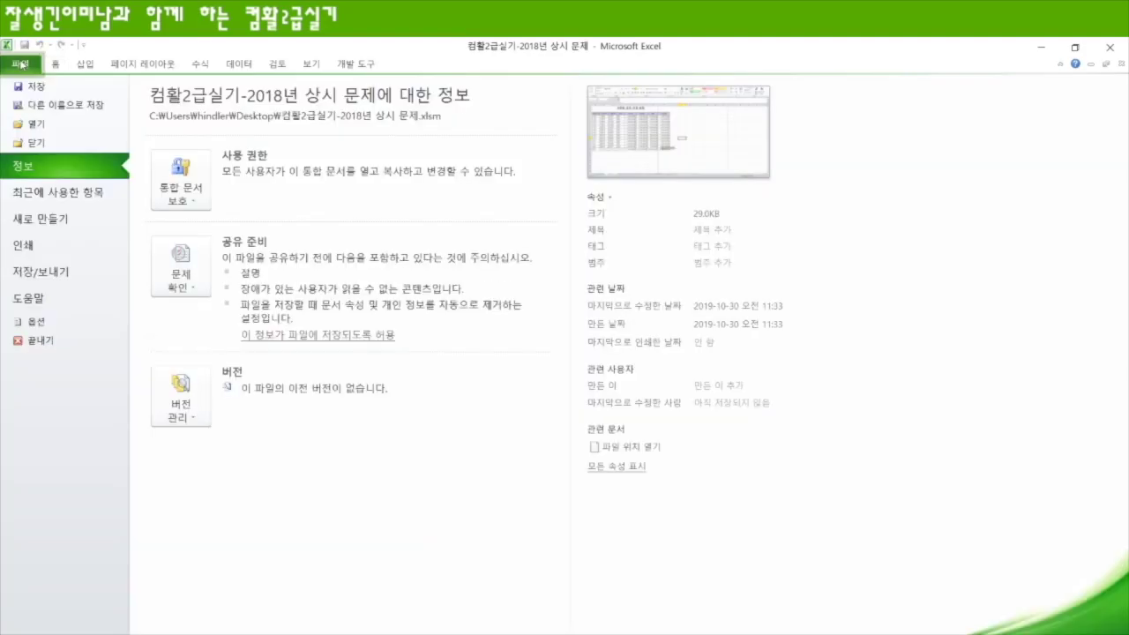
left_click(25, 249)
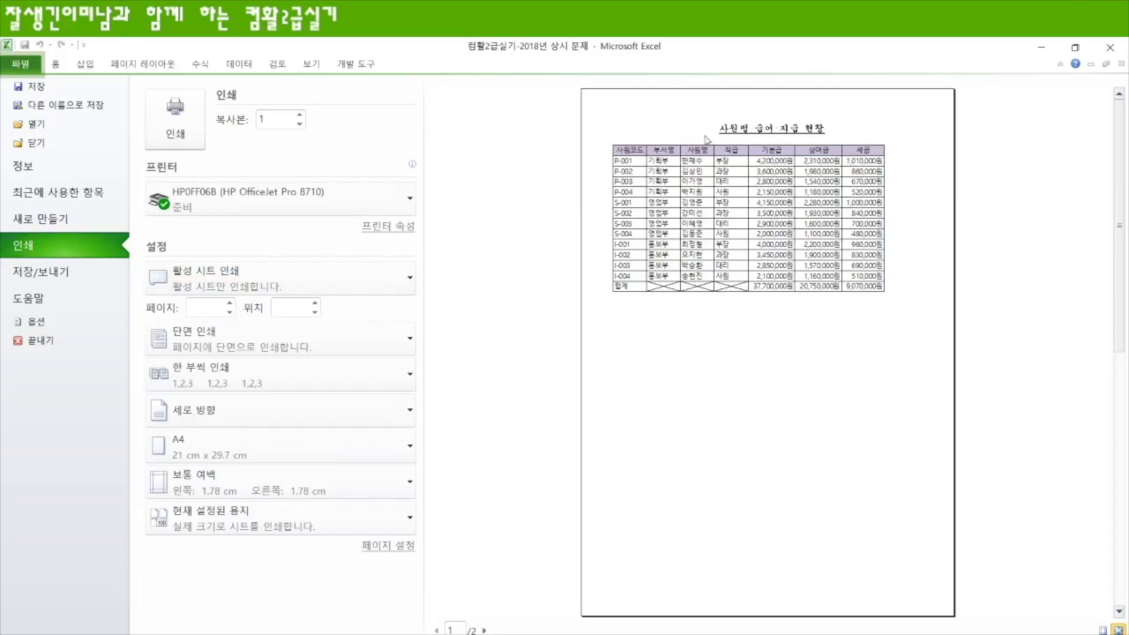
key("Escape")
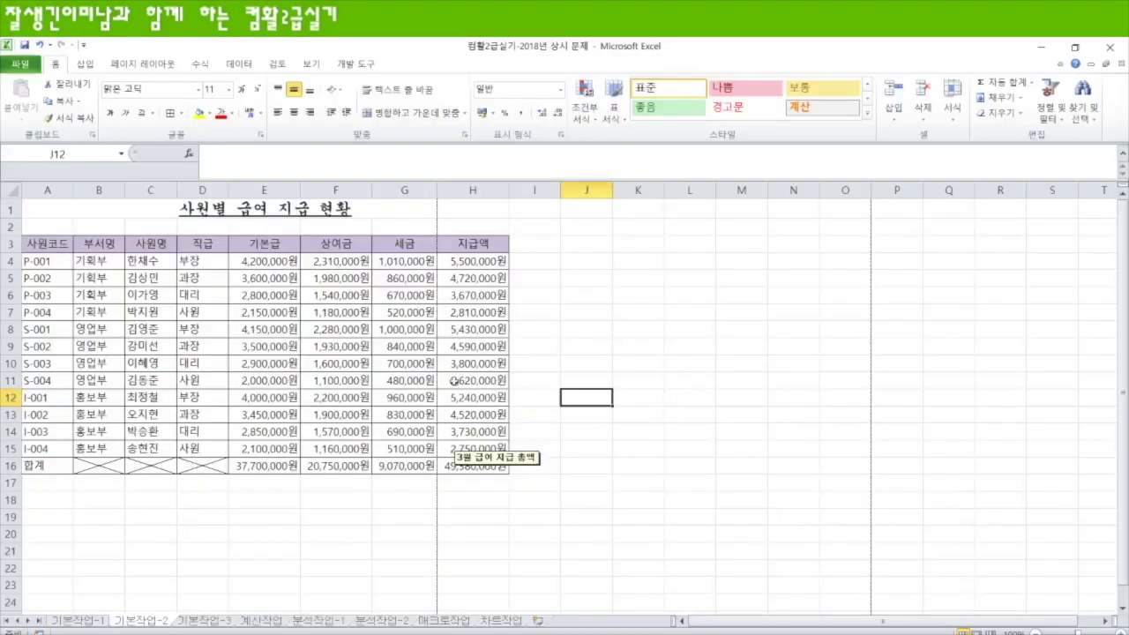
Step: Switch to the 기본작업-3 sheet and select the 성별 values in C4:C18, followed by the 총점 values in G4:G18
left_click(202, 622)
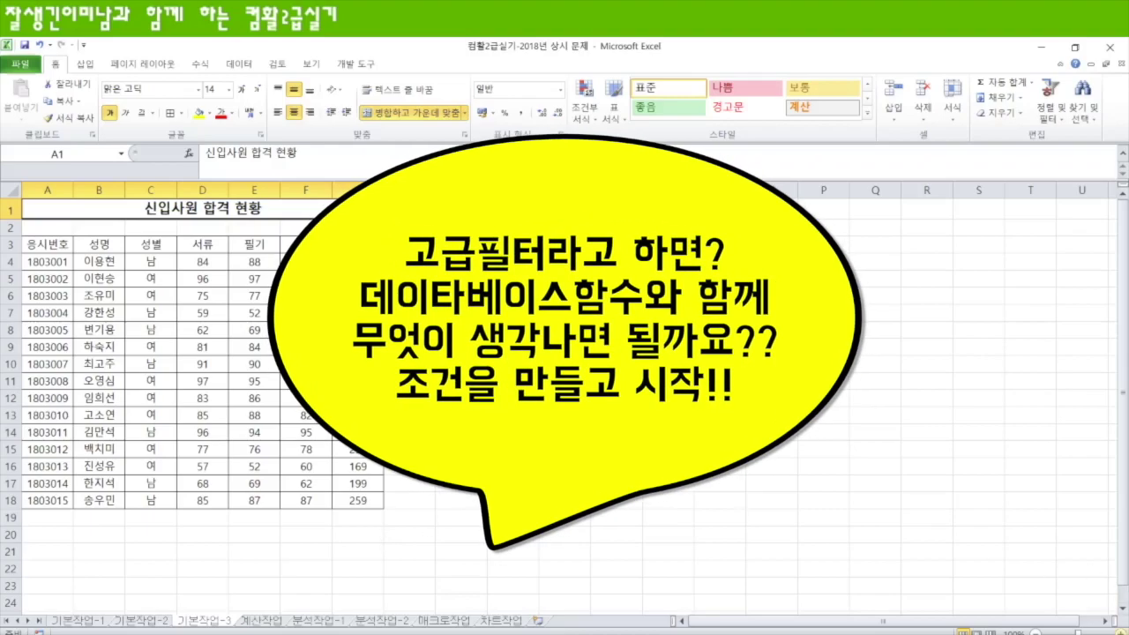
scroll(565, 353, "up", 1)
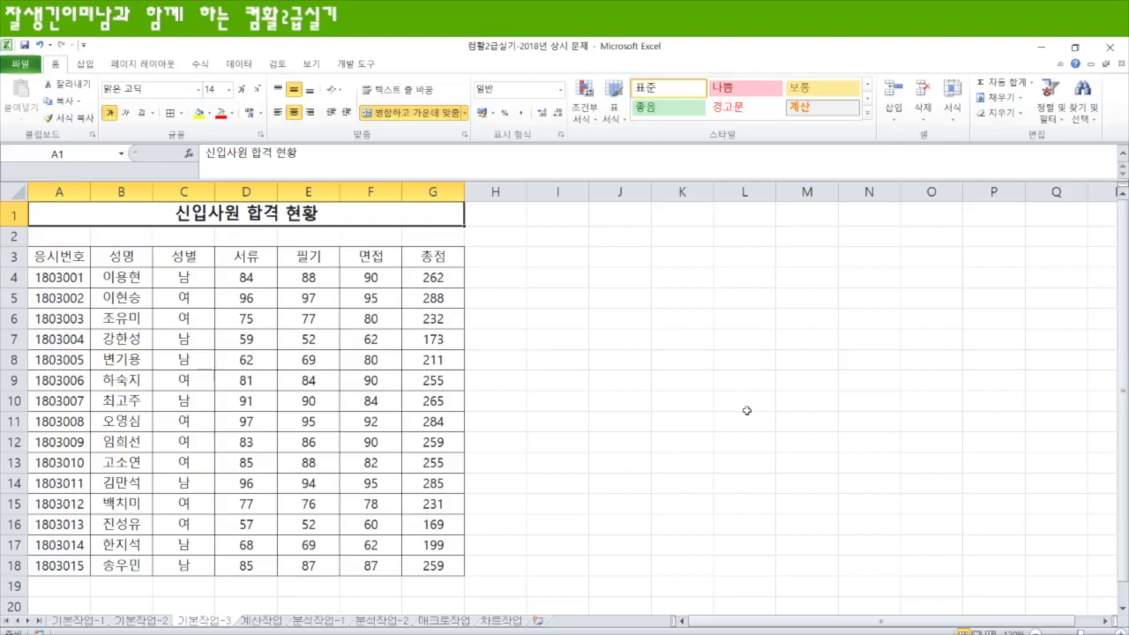
left_click_drag(187, 275, 187, 565)
left_click_drag(428, 274, 432, 565)
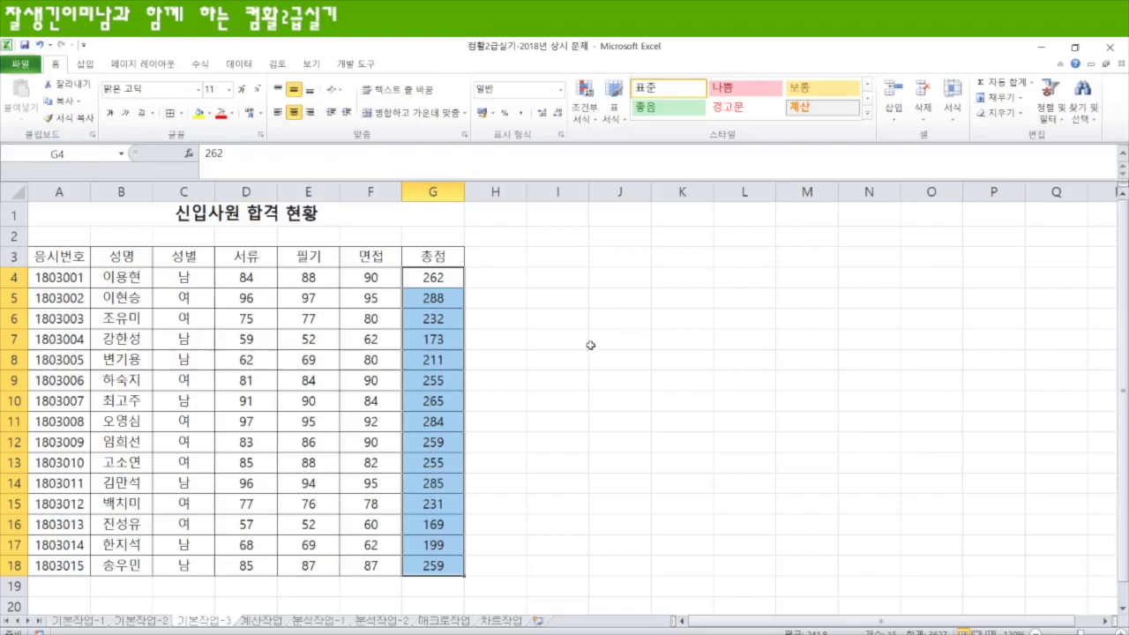
Step: Fill I8:J8, L8 and M9 with yellow to illustrate same-row and different-row condition layouts
left_click_drag(564, 342, 637, 339)
left_click_drag(570, 361, 629, 362)
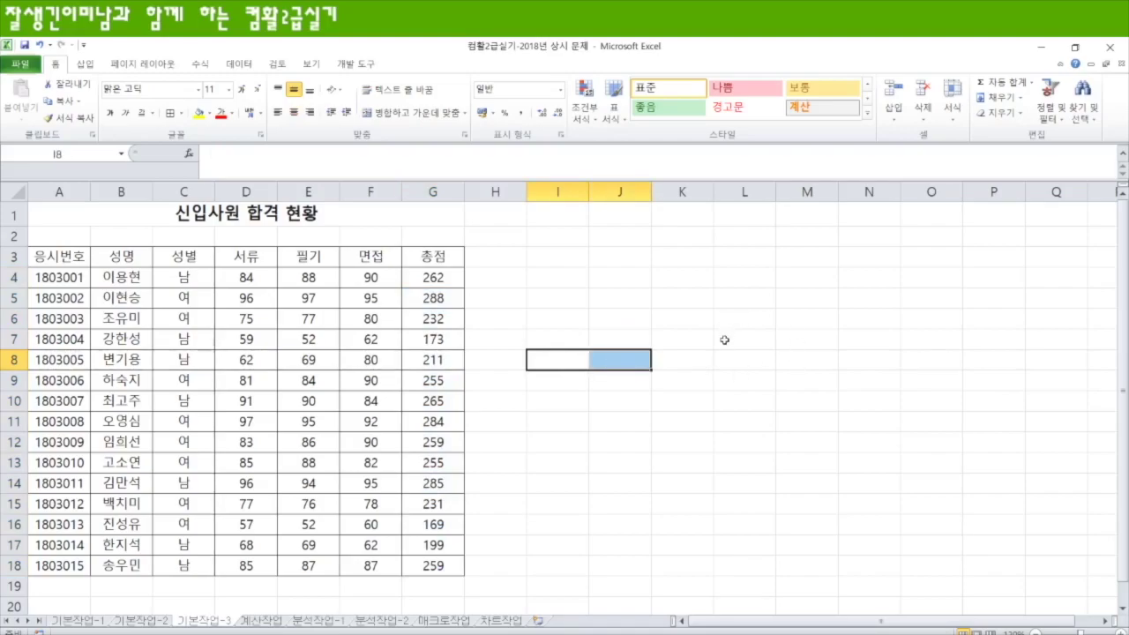
left_click(198, 113)
left_click(748, 358)
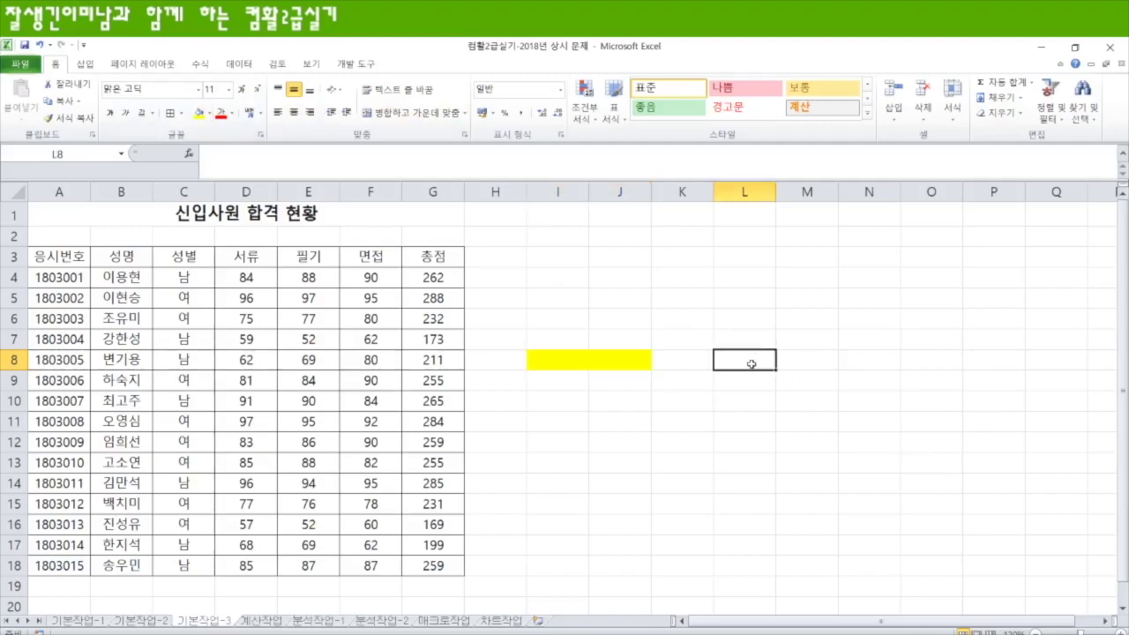
left_click(199, 113)
left_click(803, 379)
left_click(199, 113)
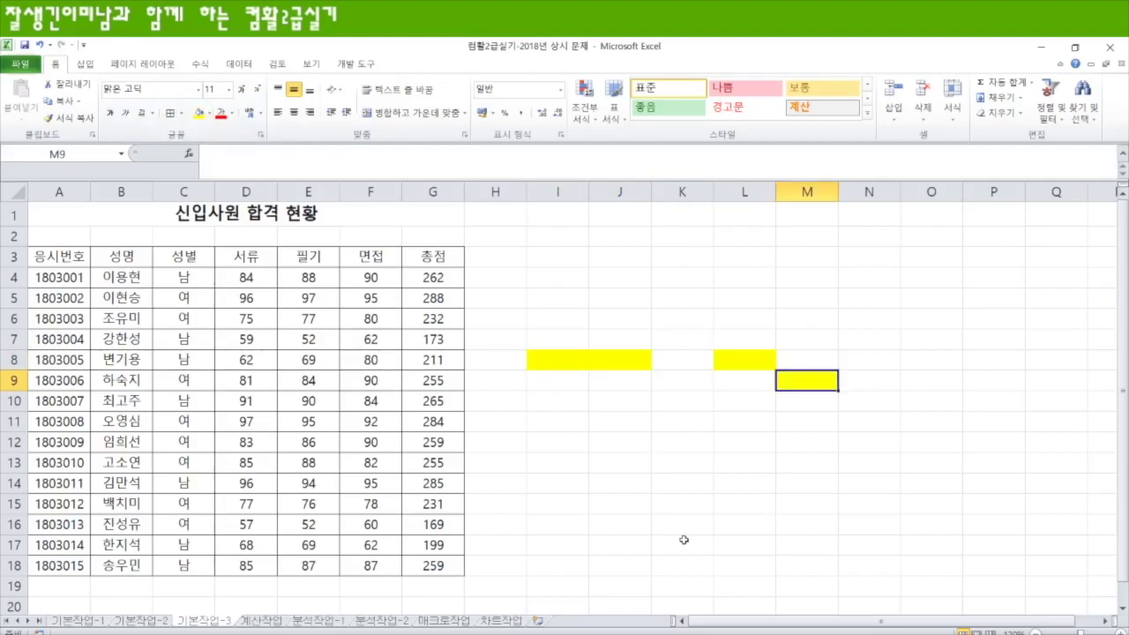
Step: Fill the criteria area A21:C23 below the table with yellow and select A21
scroll(693, 491, "down", 3)
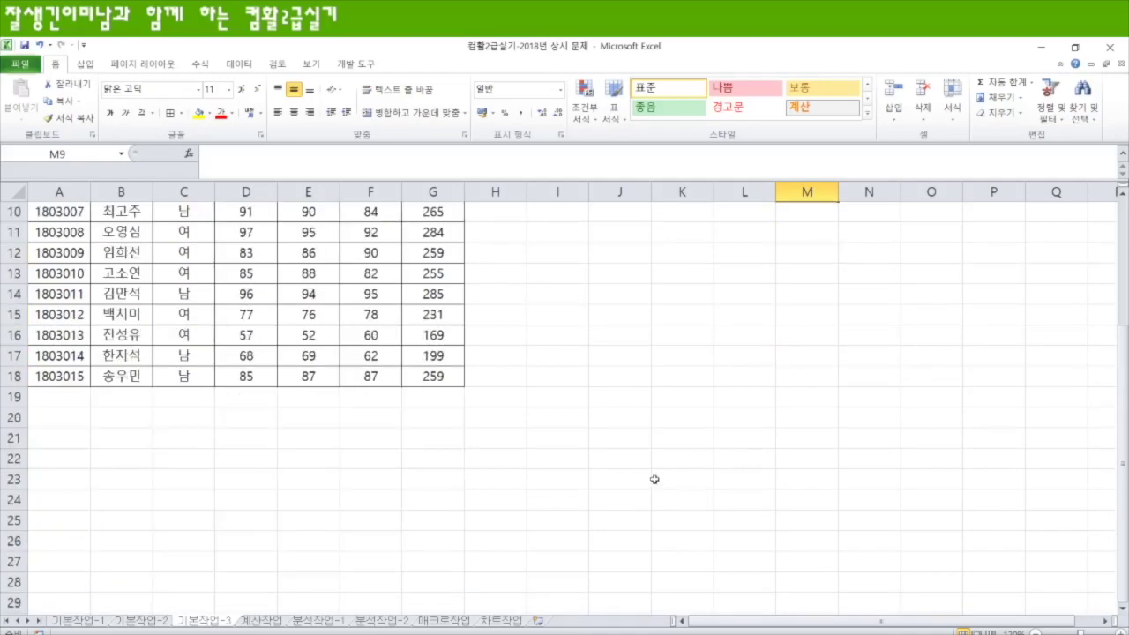
left_click_drag(57, 439, 196, 476)
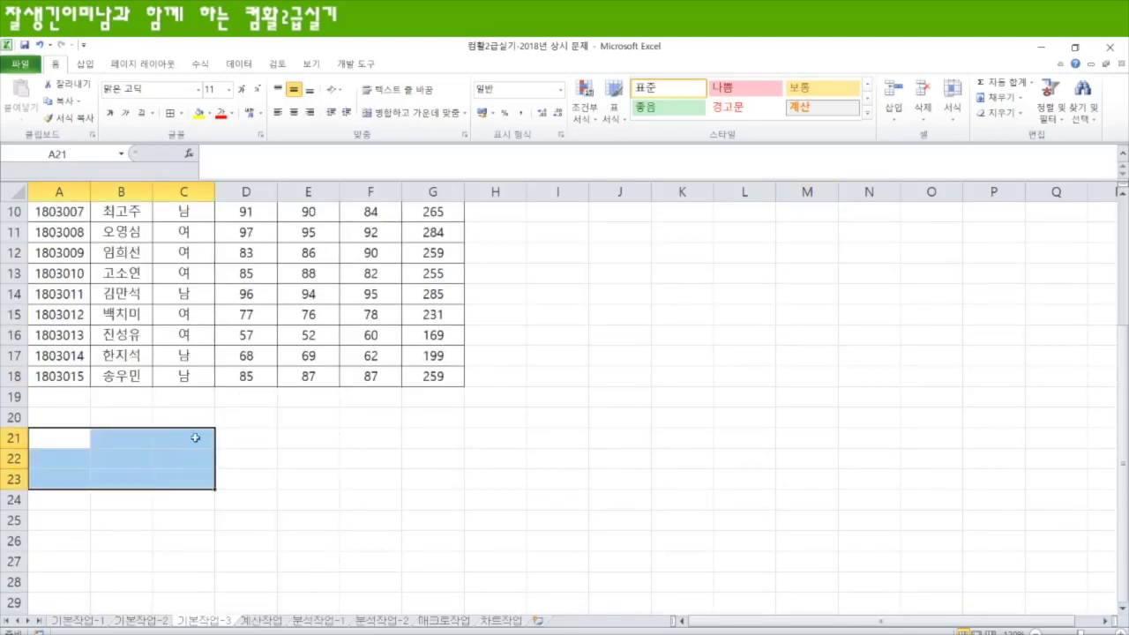
left_click(205, 115)
left_click(74, 436)
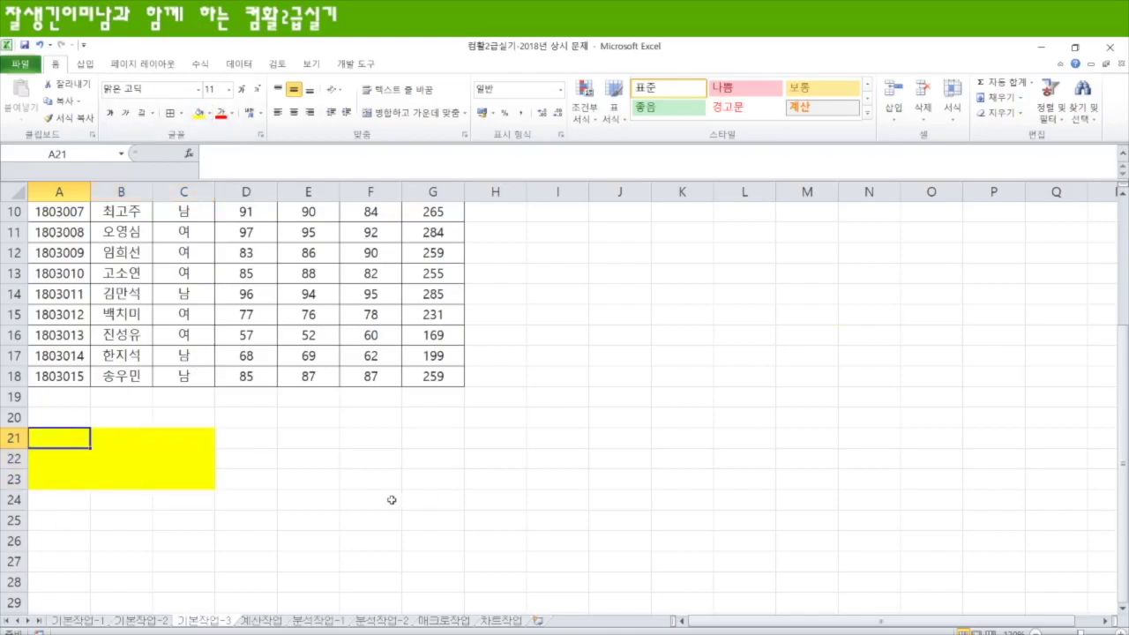
Step: Enter the criteria heading 성별 in A21 with the condition 남 in A22
scroll(392, 500, "up", 1)
type("성별")
key("Return")
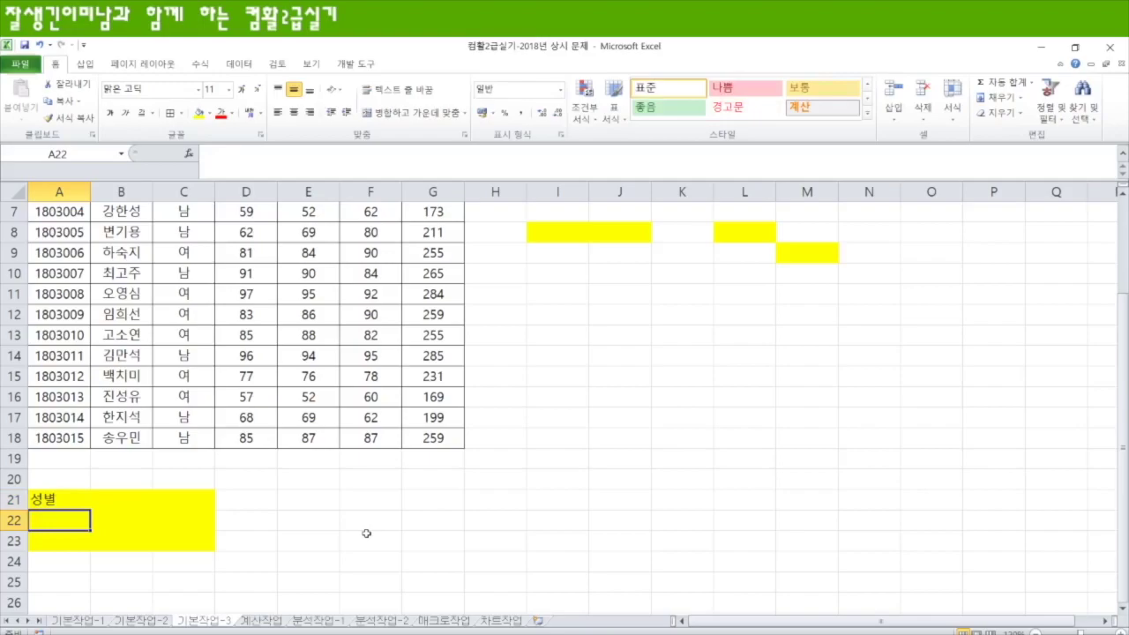
type("남")
key("Tab")
key("Up")
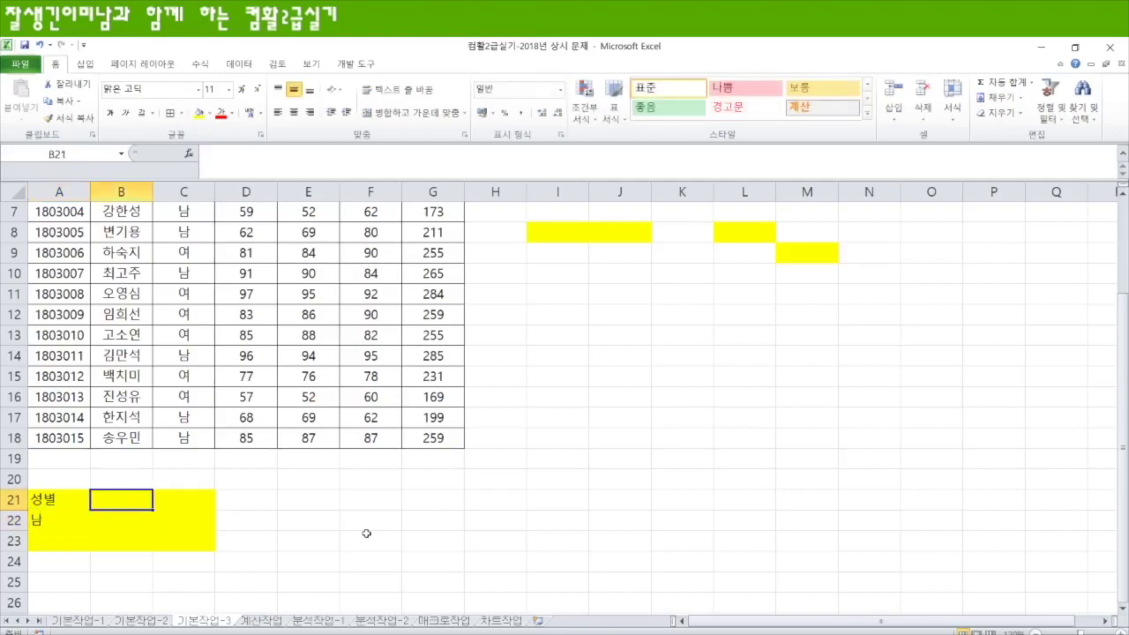
Step: Enter the second criteria heading 총점 in B21
scroll(366, 534, "up", 2)
scroll(376, 527, "down", 3)
type("총점")
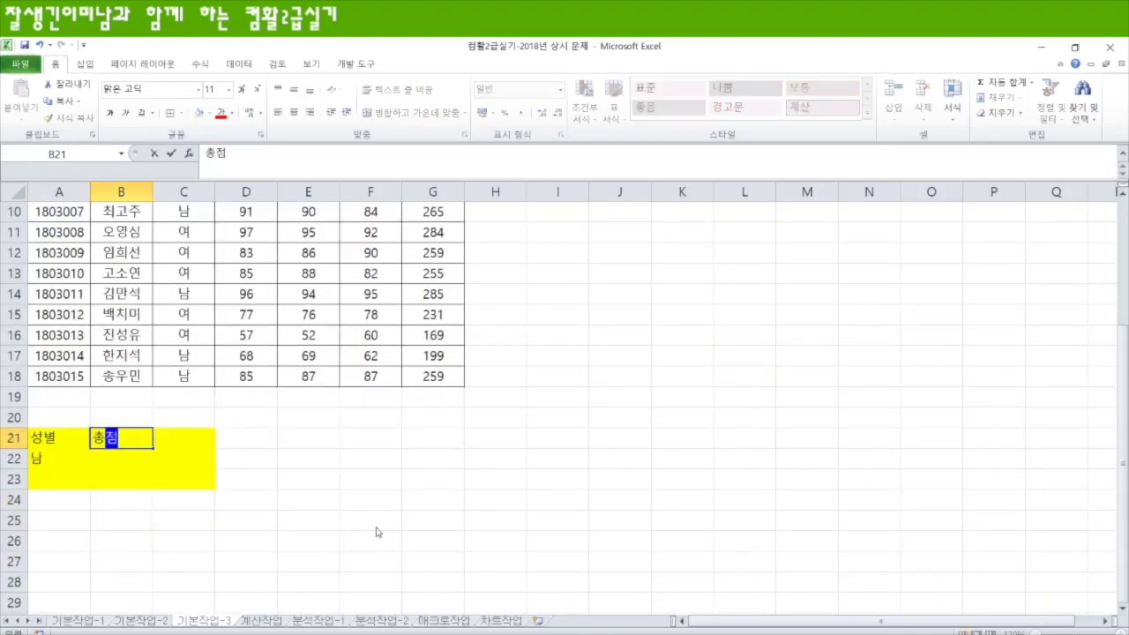
key("Return")
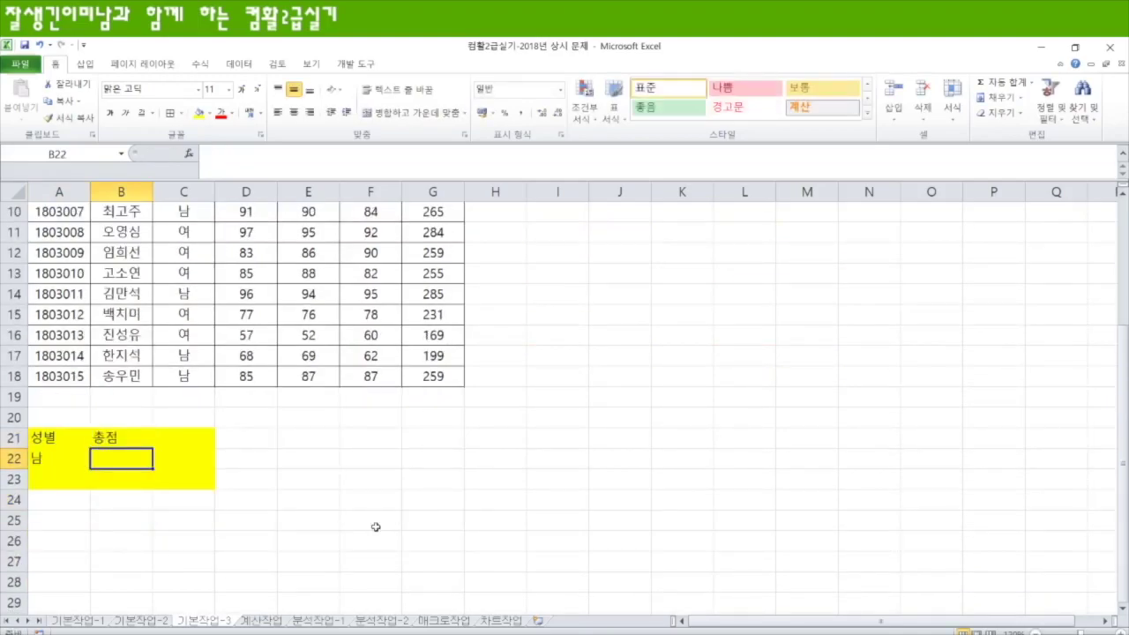
type("2")
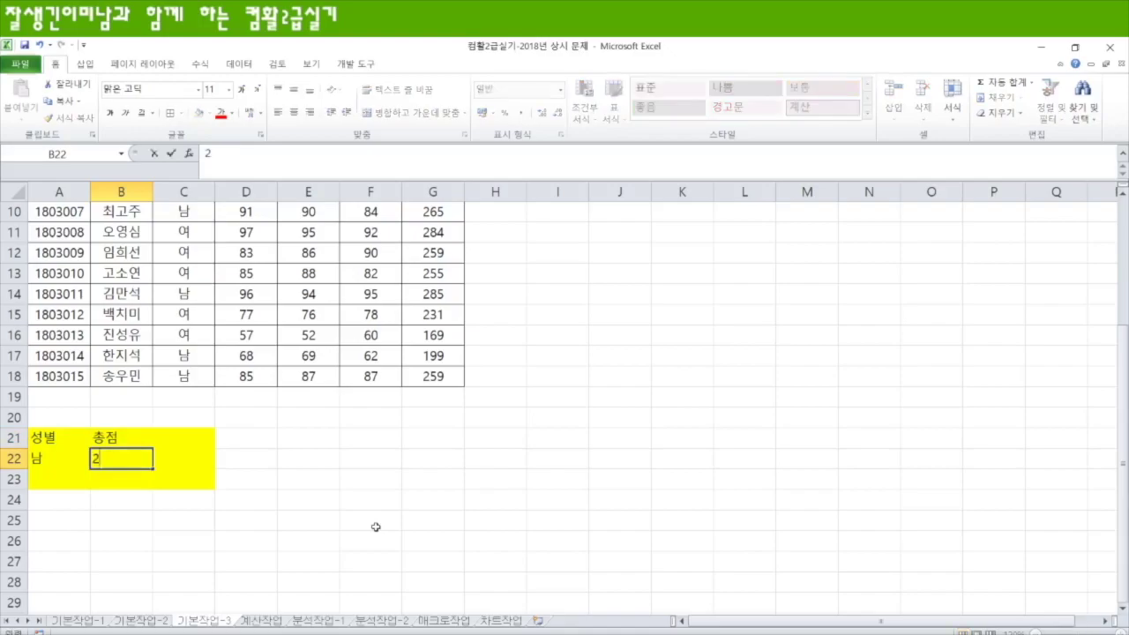
type("50이상")
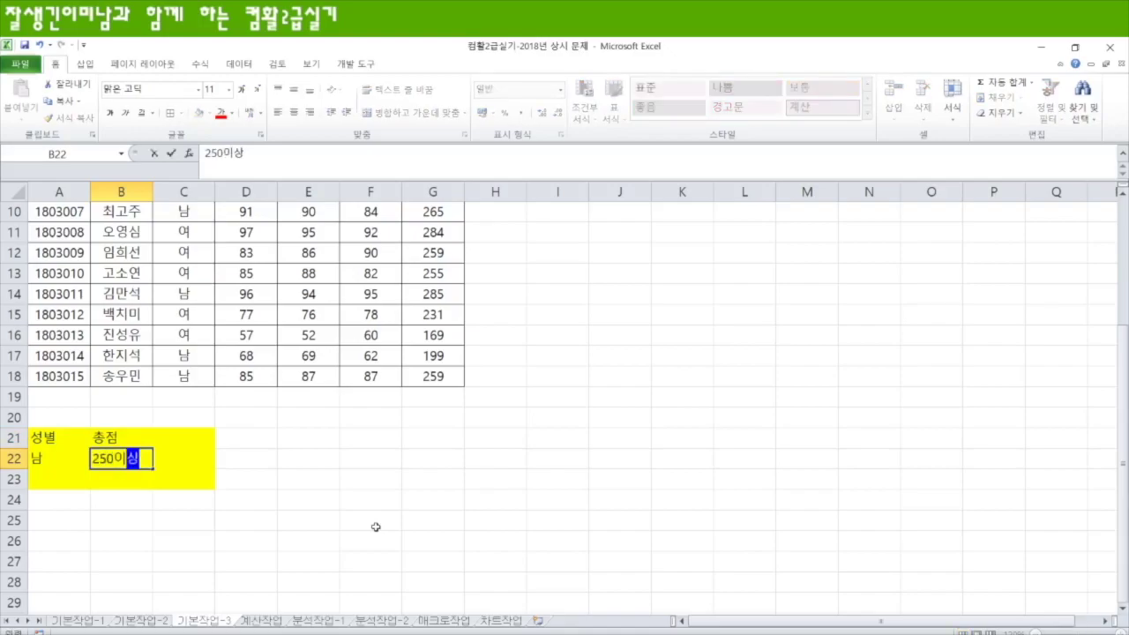
key("BackSpace")
key("BackSpace")
key("BackSpace")
key("BackSpace")
key("BackSpace")
key("BackSpace")
key("BackSpace")
Step: Enter the condition >=250 for 총점 in B22
type(">=250")
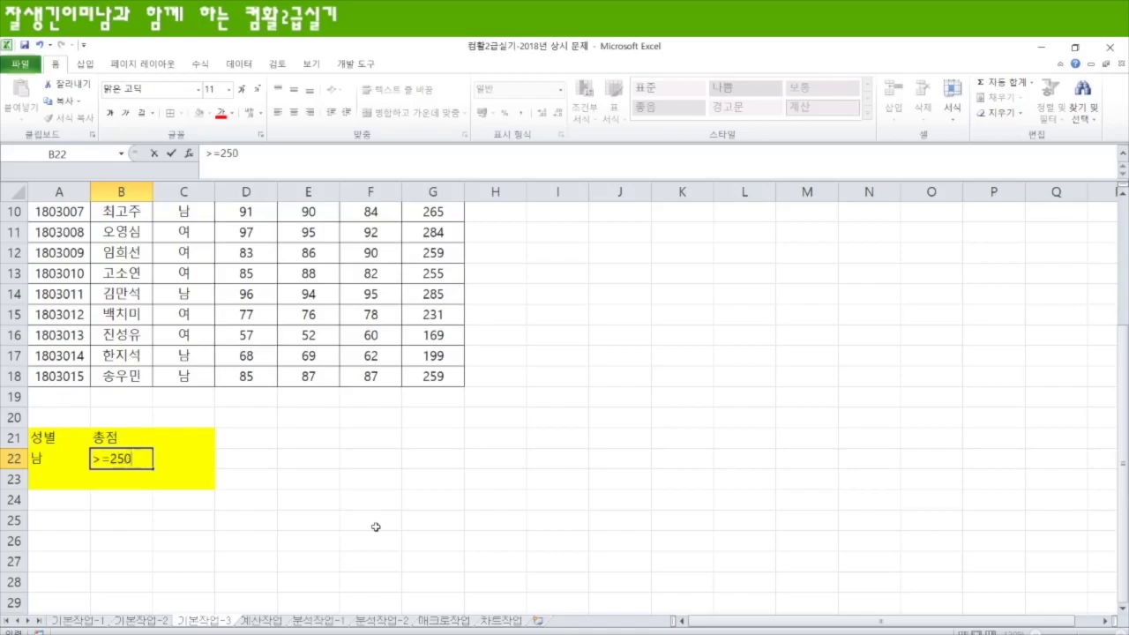
key("Return")
left_click(124, 457)
left_click_drag(130, 472, 131, 441)
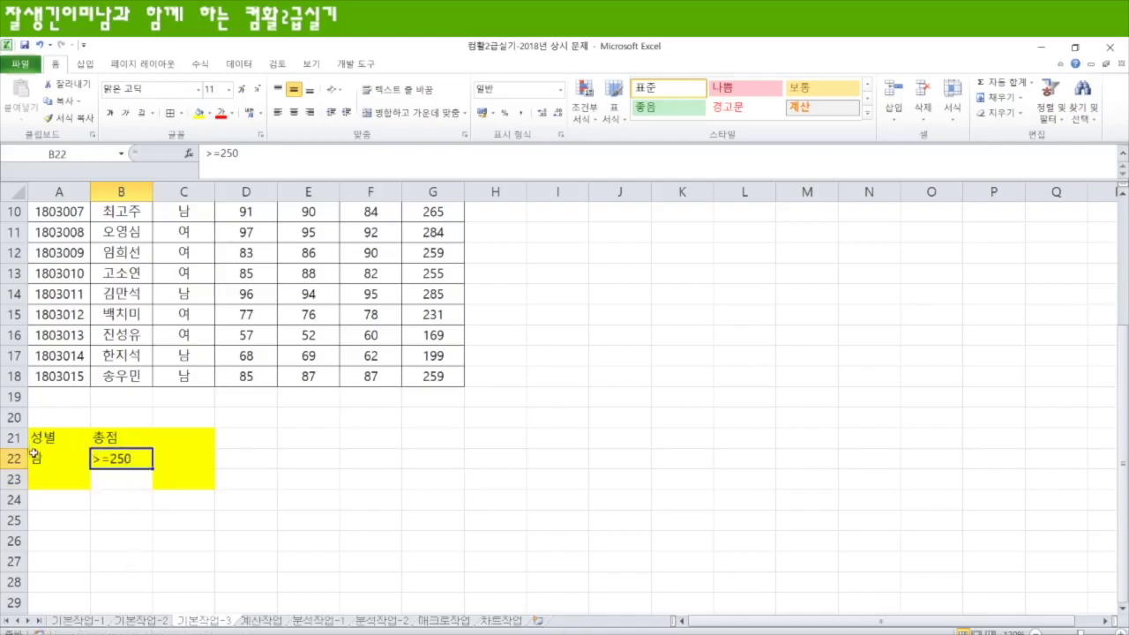
Step: Review the criteria range A21:B22, the source table and the output row A25:G25 for the advanced filter
left_click_drag(49, 433, 142, 455)
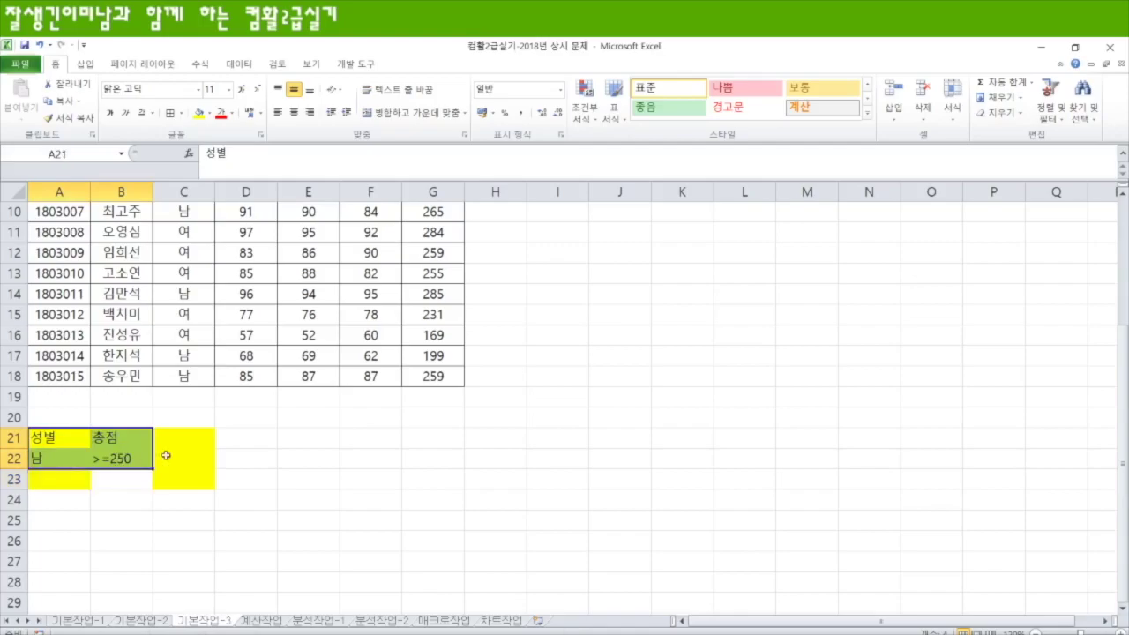
left_click(307, 476)
scroll(428, 528, "up", 3)
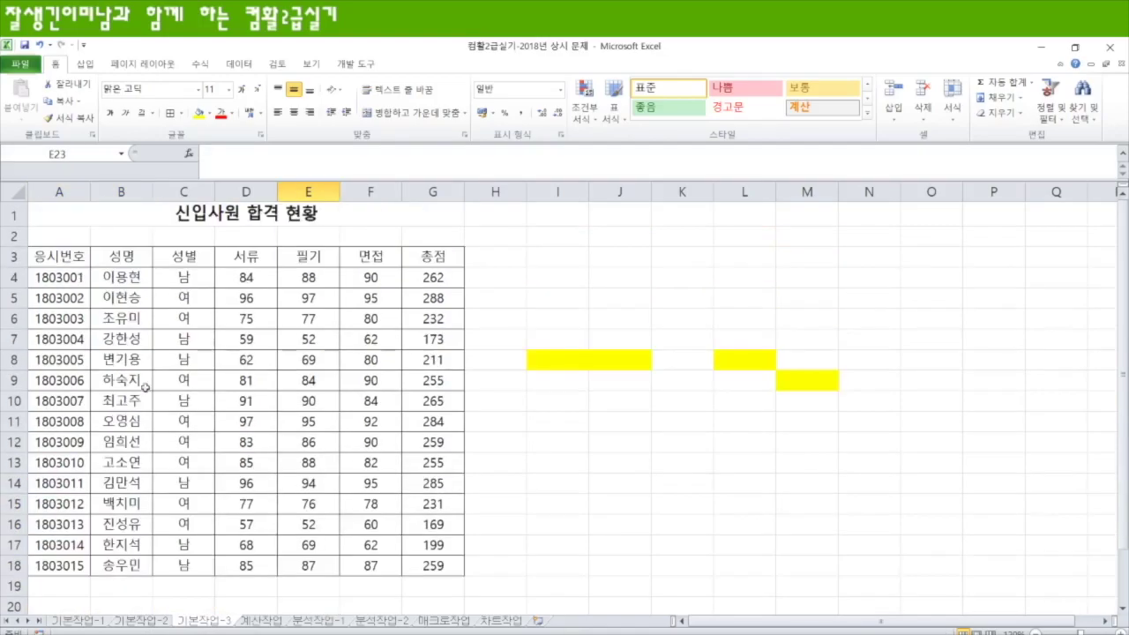
scroll(158, 450, "down", 1)
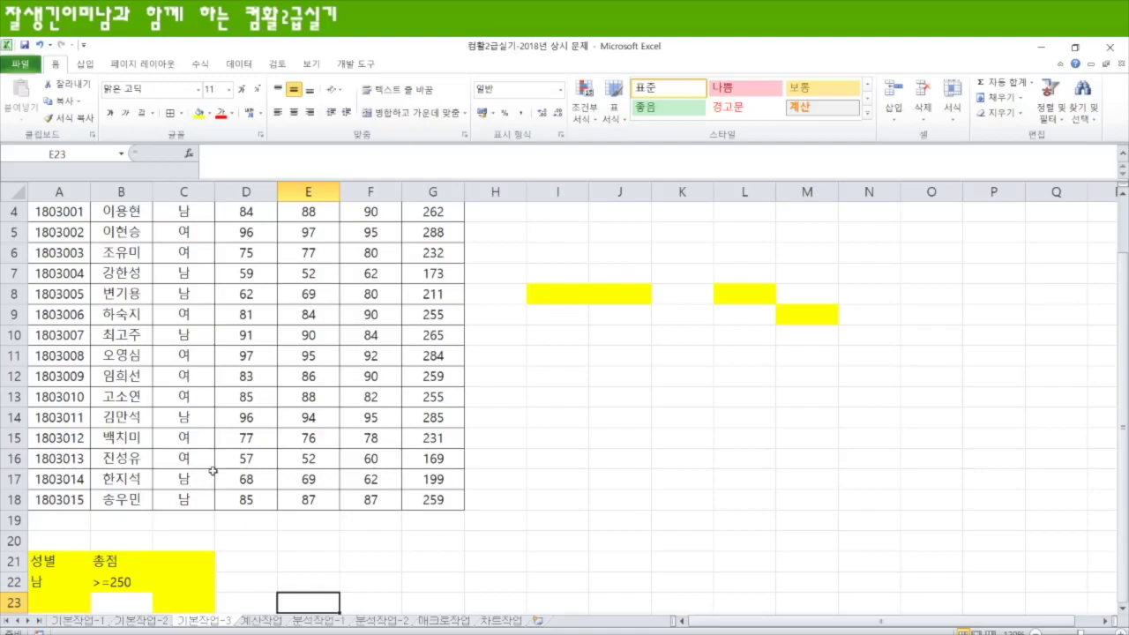
scroll(217, 480, "down", 2)
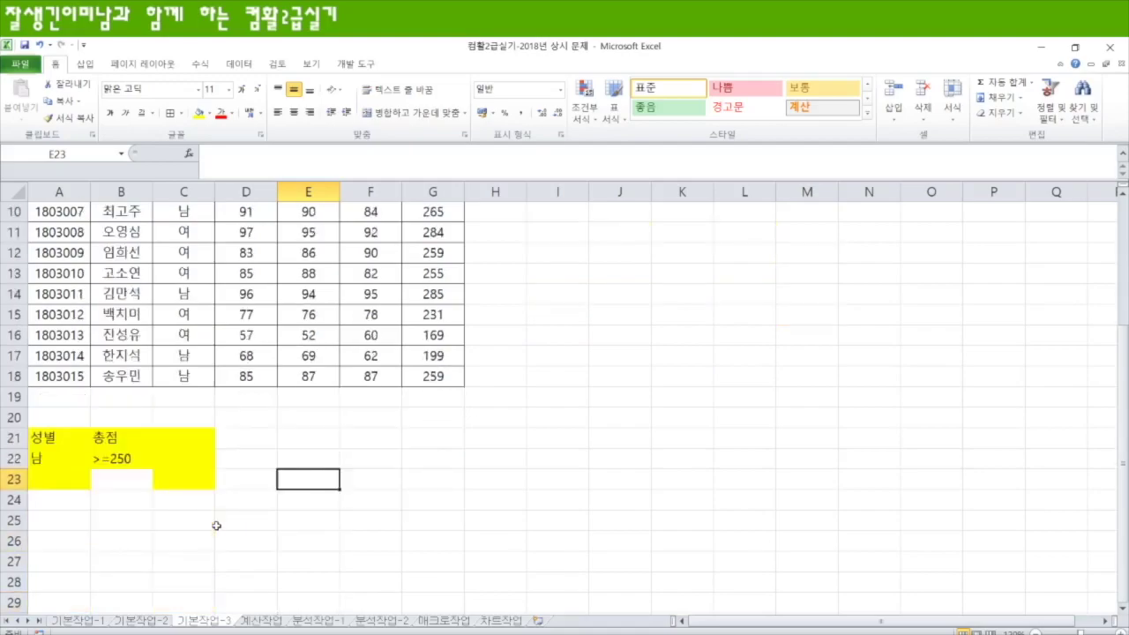
left_click(62, 522)
left_click_drag(49, 436, 126, 460)
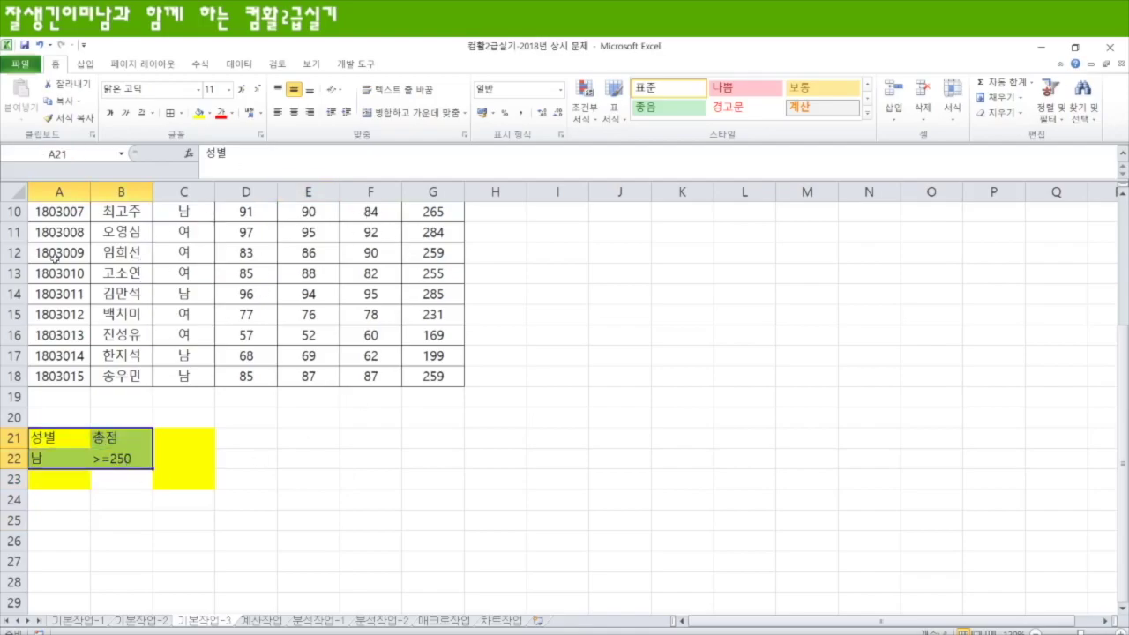
scroll(385, 460, "up", 3)
scroll(207, 343, "down", 4)
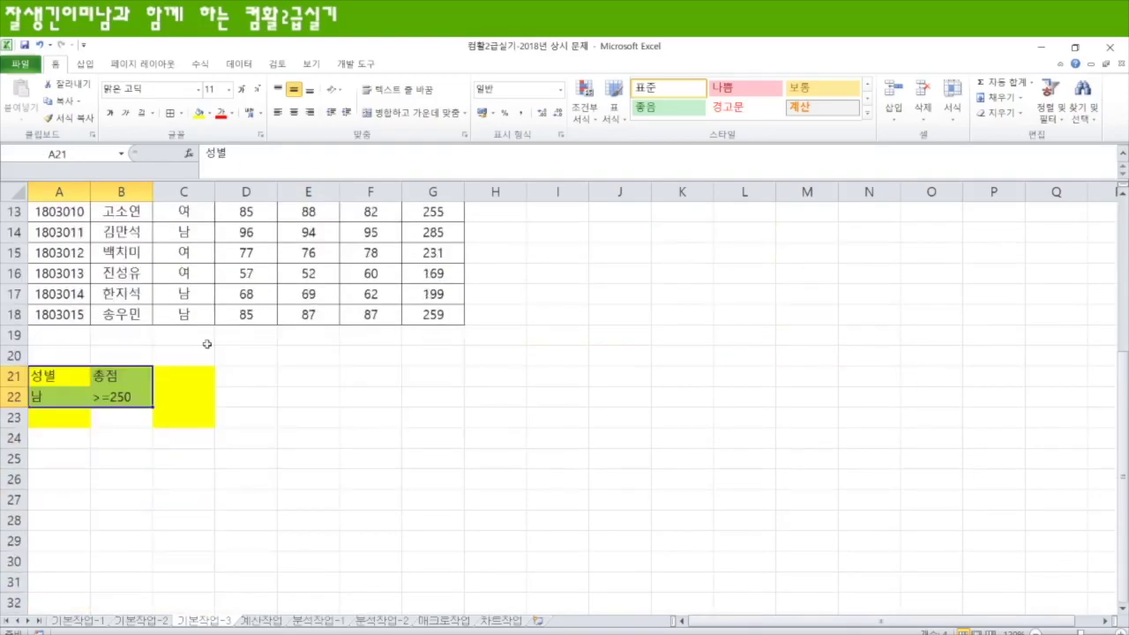
left_click(64, 461)
left_click_drag(64, 461, 431, 456)
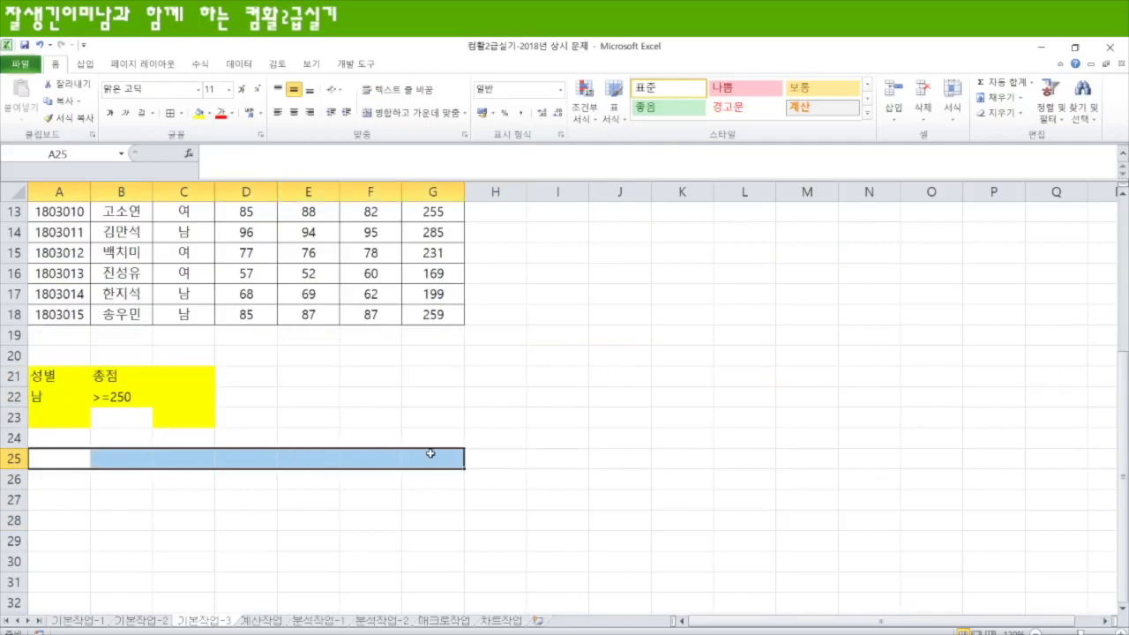
Step: Start an advanced filter on 기본작업-3 with the applicant table A3:G18 as the list range
scroll(405, 522, "up", 3)
scroll(406, 522, "up", 1)
left_click_drag(72, 256, 438, 569)
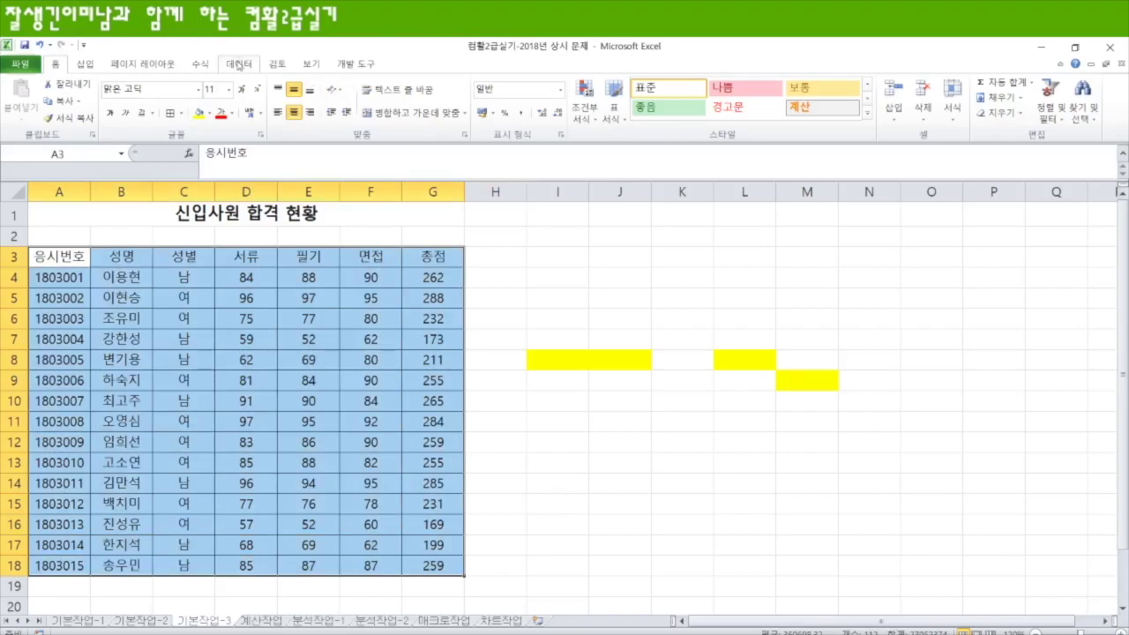
left_click(238, 65)
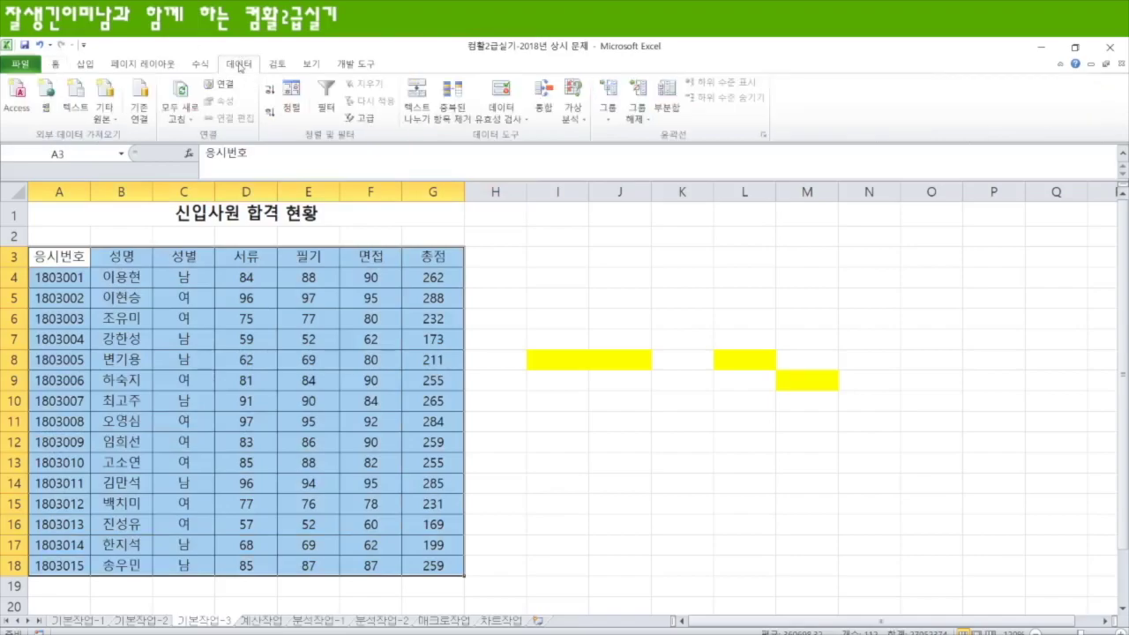
left_click(366, 120)
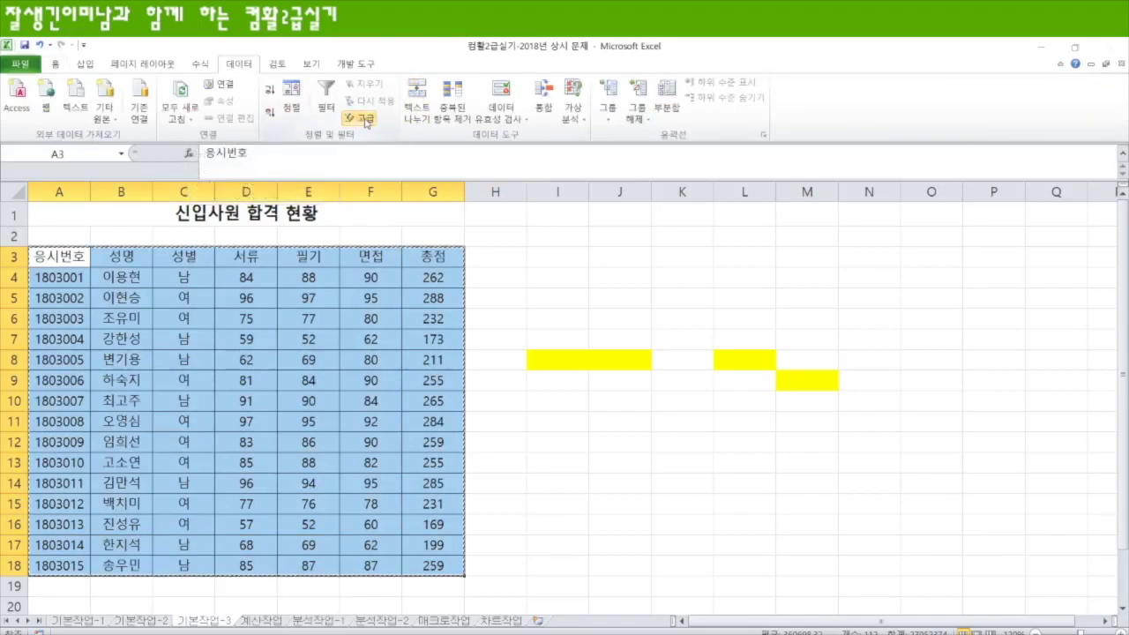
left_click_drag(664, 250, 550, 217)
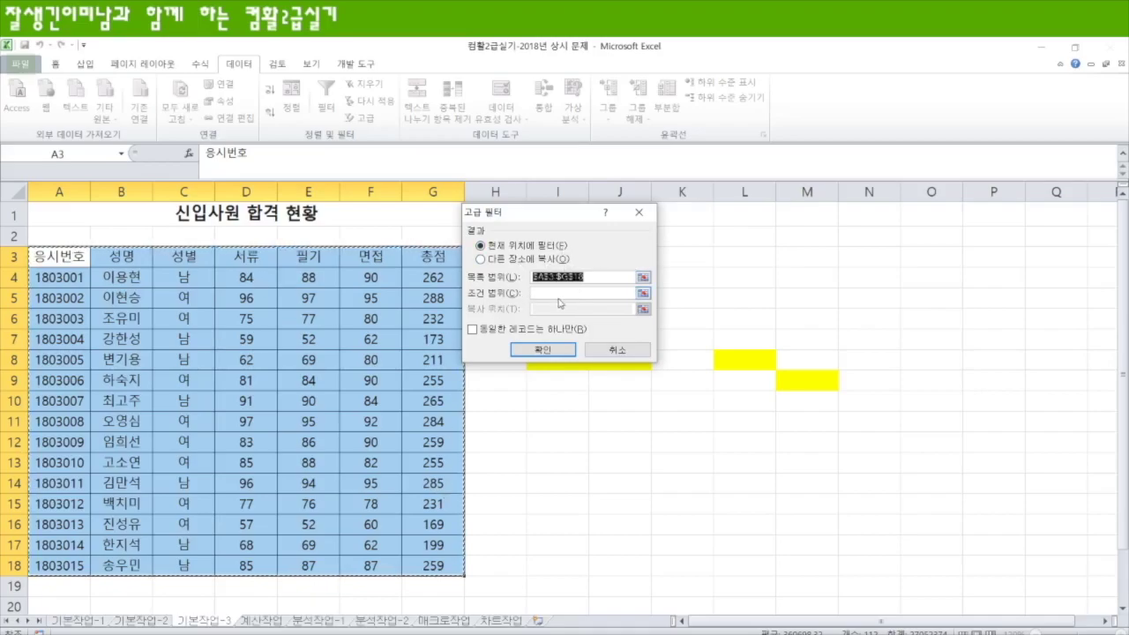
Step: Set the advanced filter's criteria range to A21:B22
left_click(538, 294)
scroll(323, 459, "down", 3)
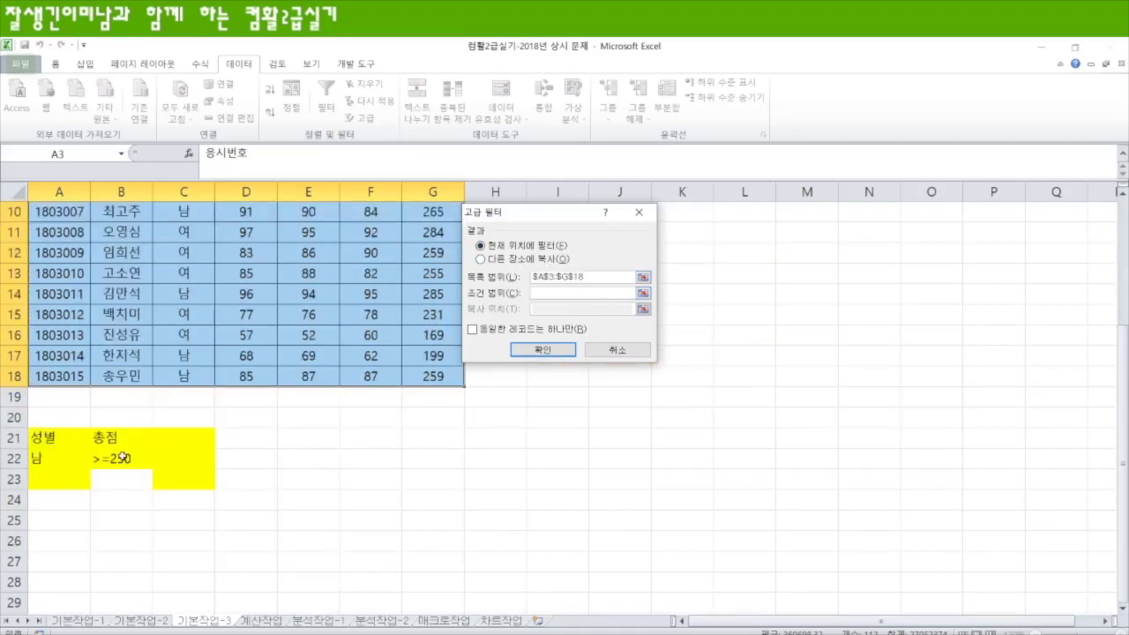
left_click_drag(48, 441, 141, 465)
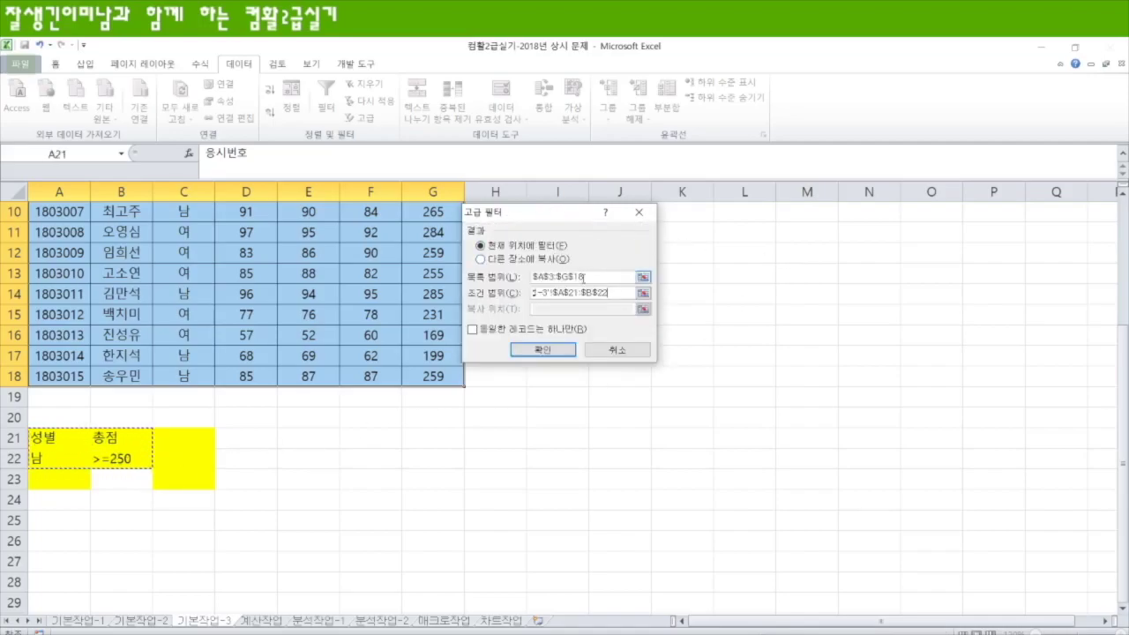
scroll(388, 413, "up", 3)
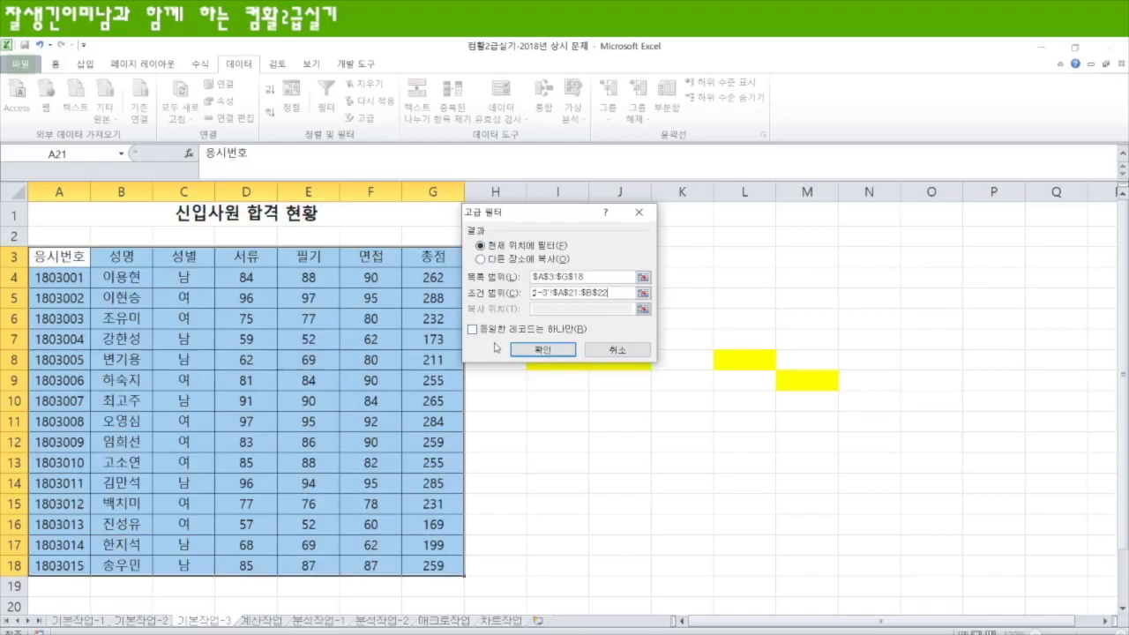
Step: Set the filter to copy its results to another location starting at A25, and run it
left_click(480, 259)
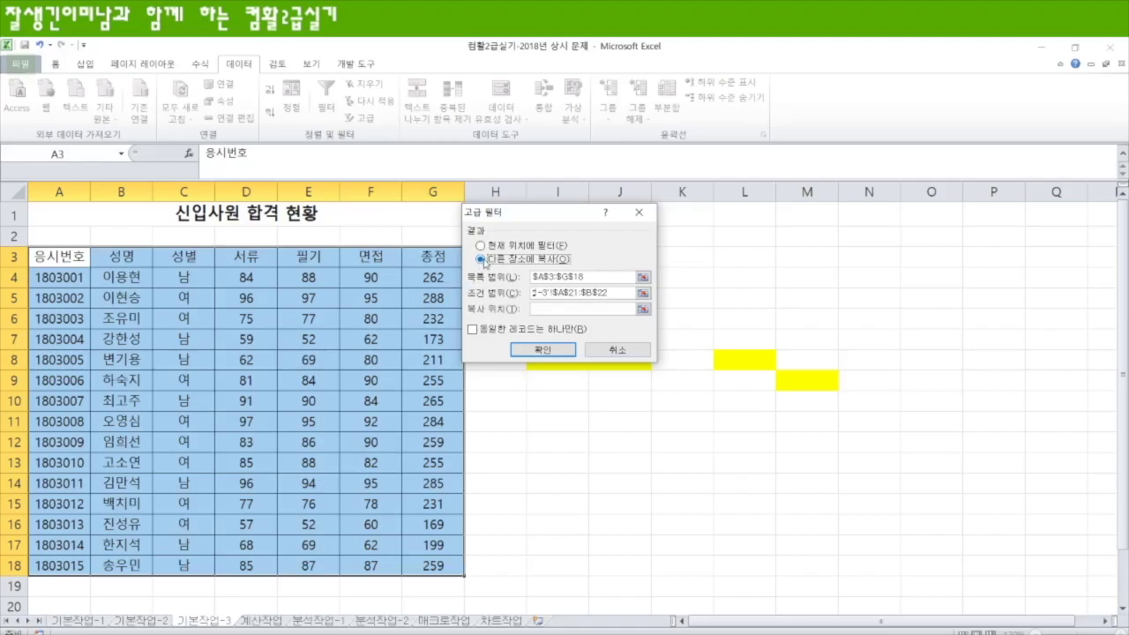
left_click(643, 310)
left_click(621, 318)
scroll(203, 495, "down", 5)
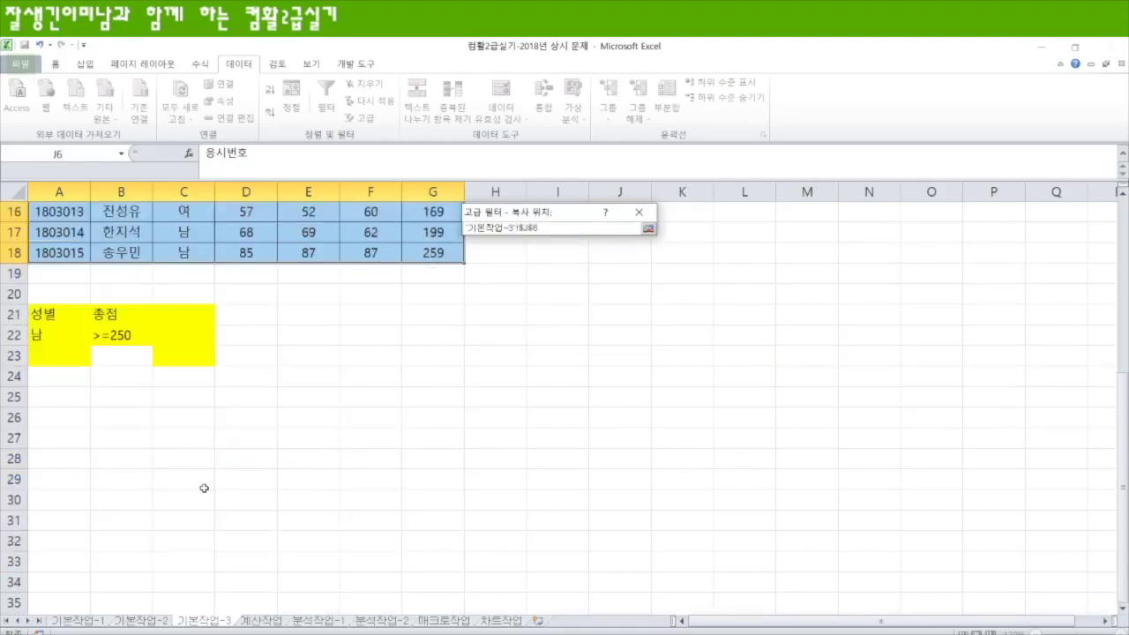
left_click(68, 397)
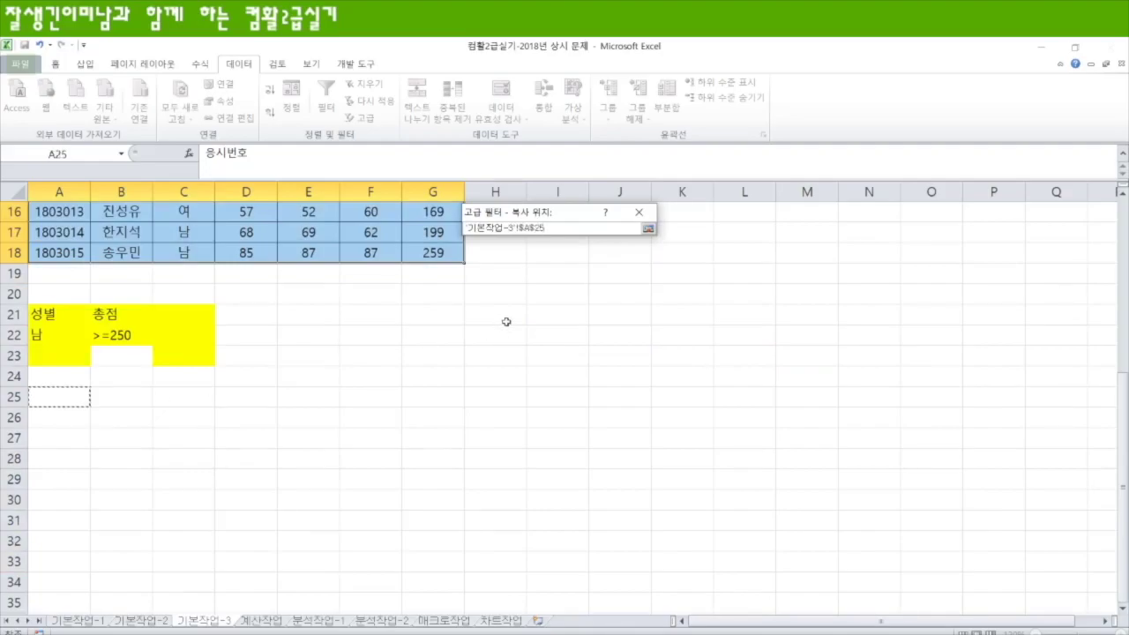
key("Return")
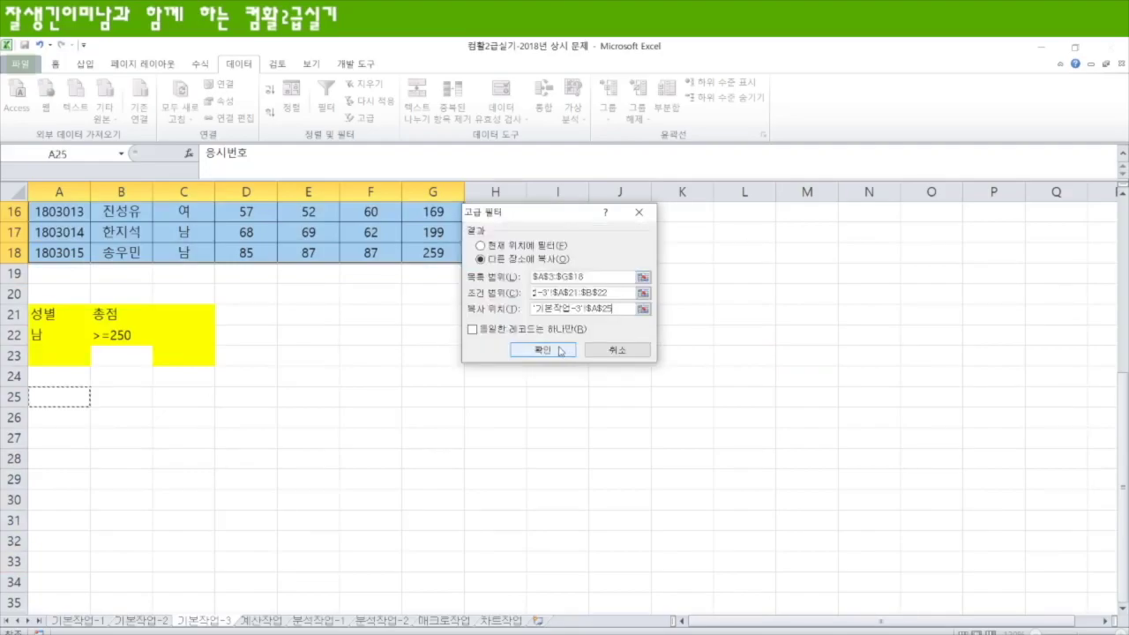
left_click(555, 346)
scroll(332, 486, "down", 6)
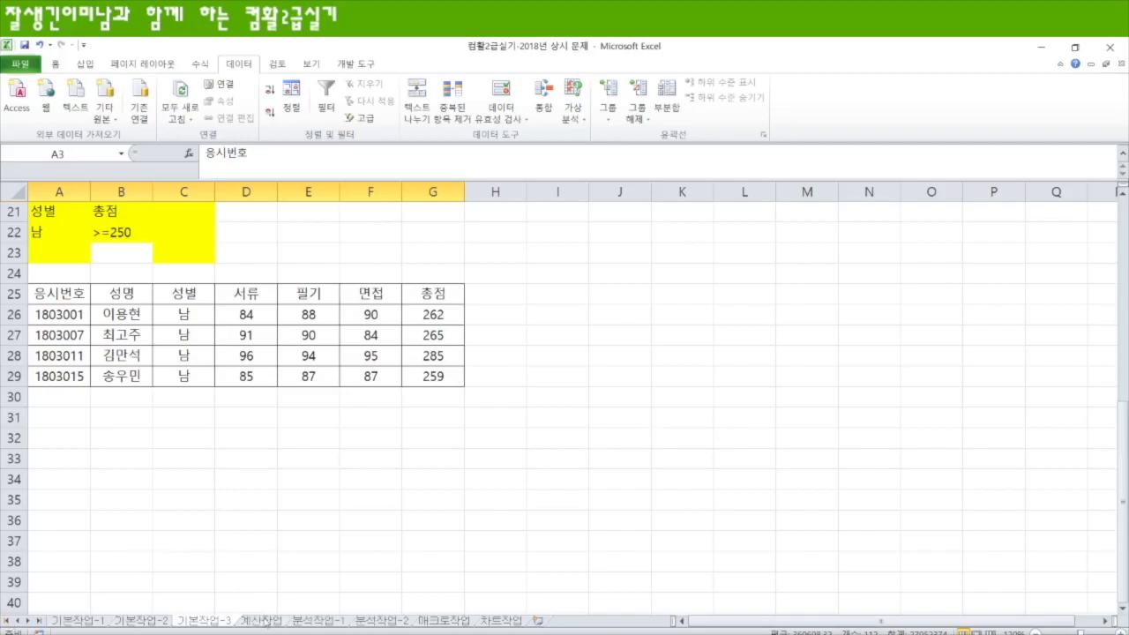
Step: Enter the output headings 응시번호, 성명 and 총점 in A34:C34 for a filter limited to those fields
scroll(232, 515, "up", 5)
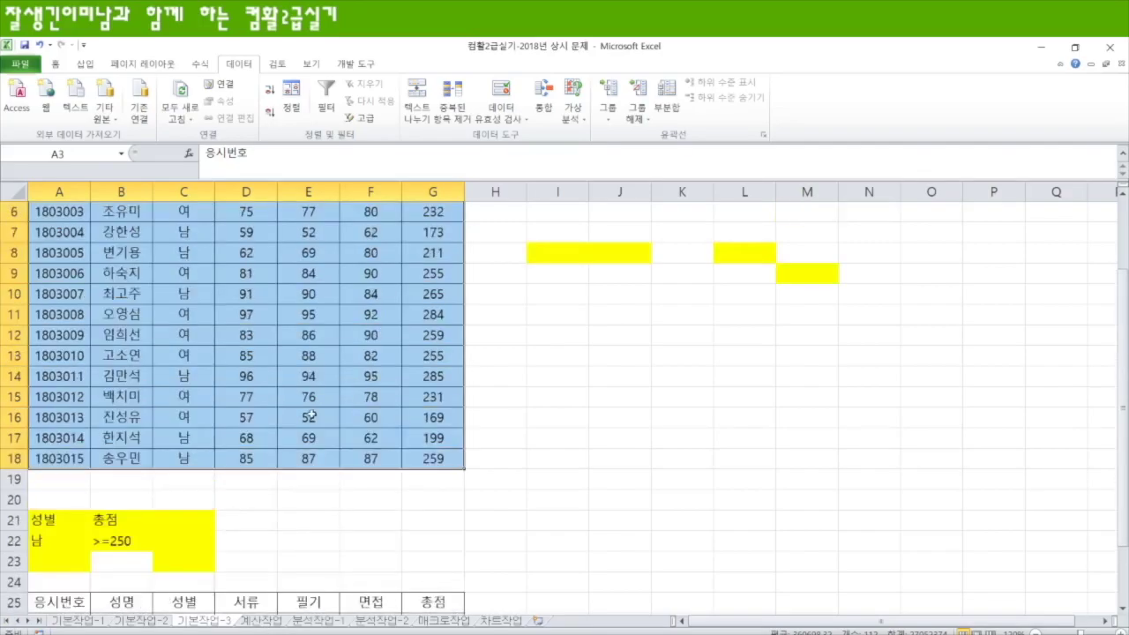
scroll(247, 467, "up", 2)
scroll(215, 335, "down", 4)
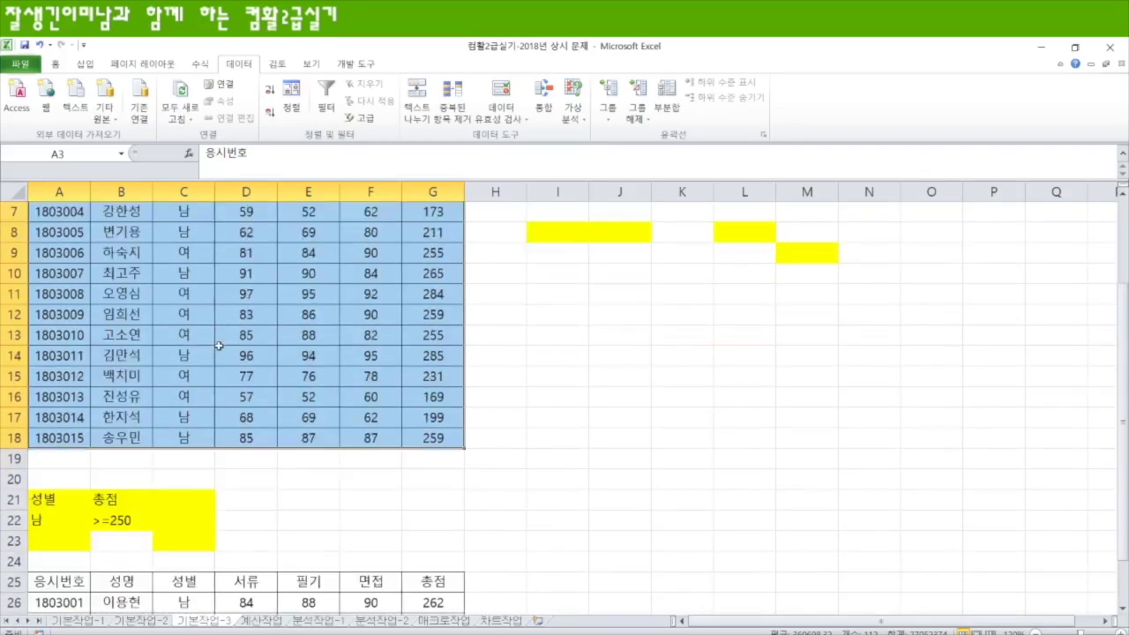
scroll(182, 507, "down", 2)
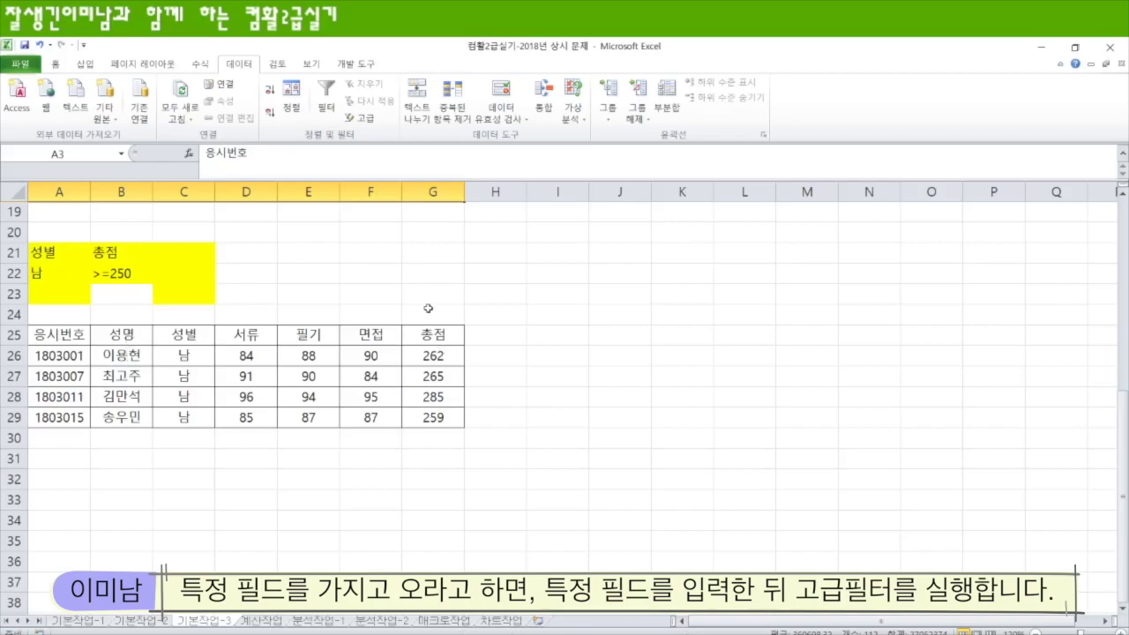
left_click(72, 519)
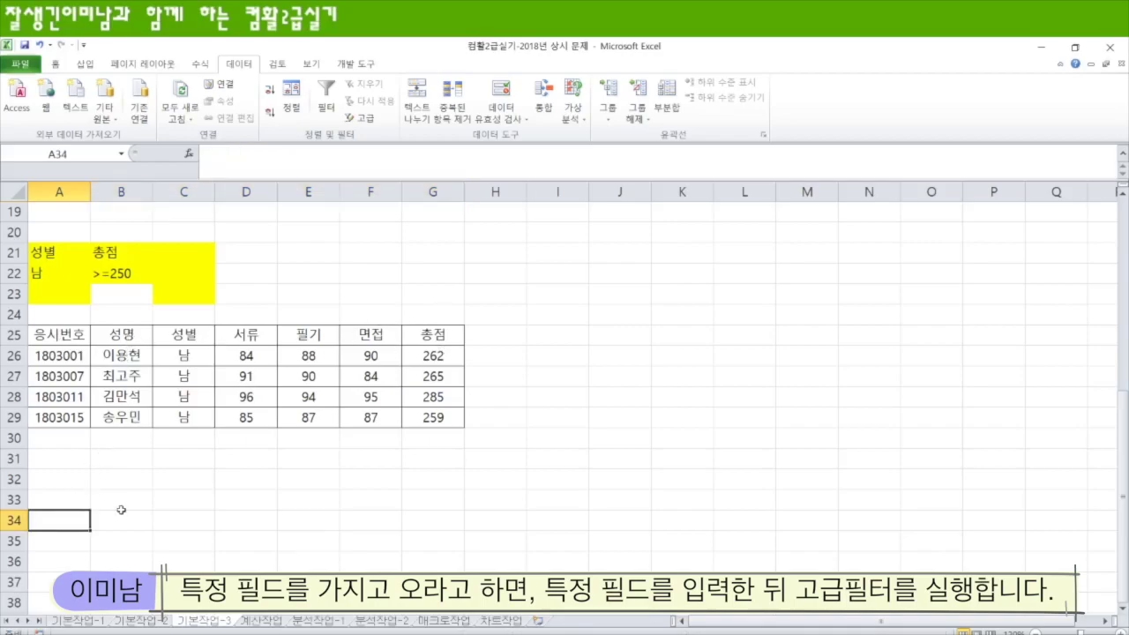
type("응")
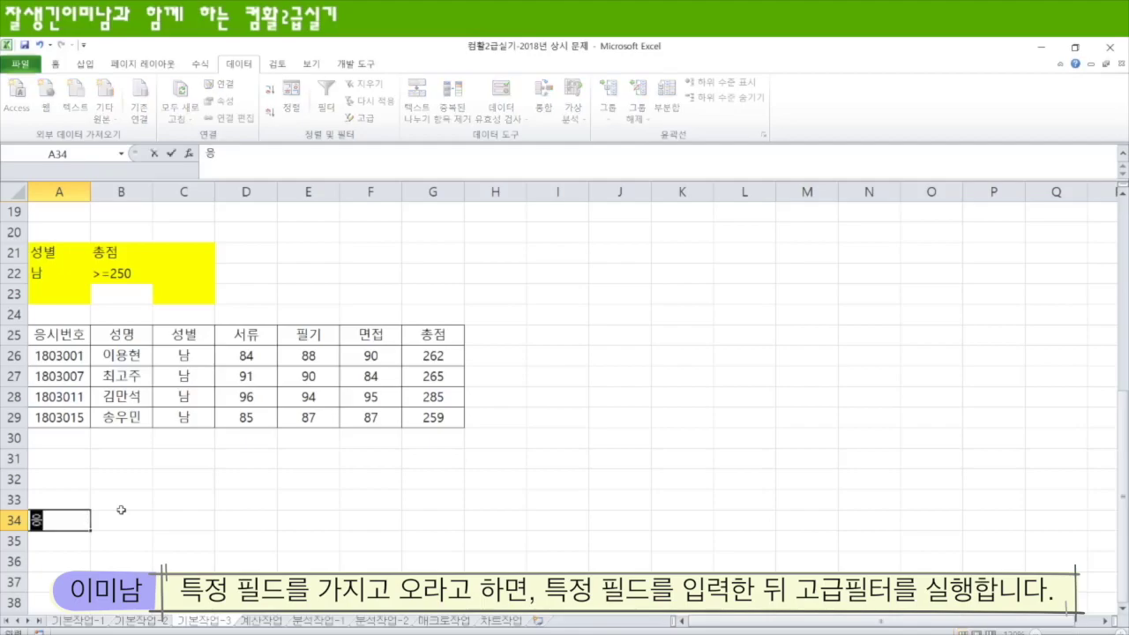
type("시번호")
key("Tab")
type("서성명")
key("Tab")
type("총ㅈ")
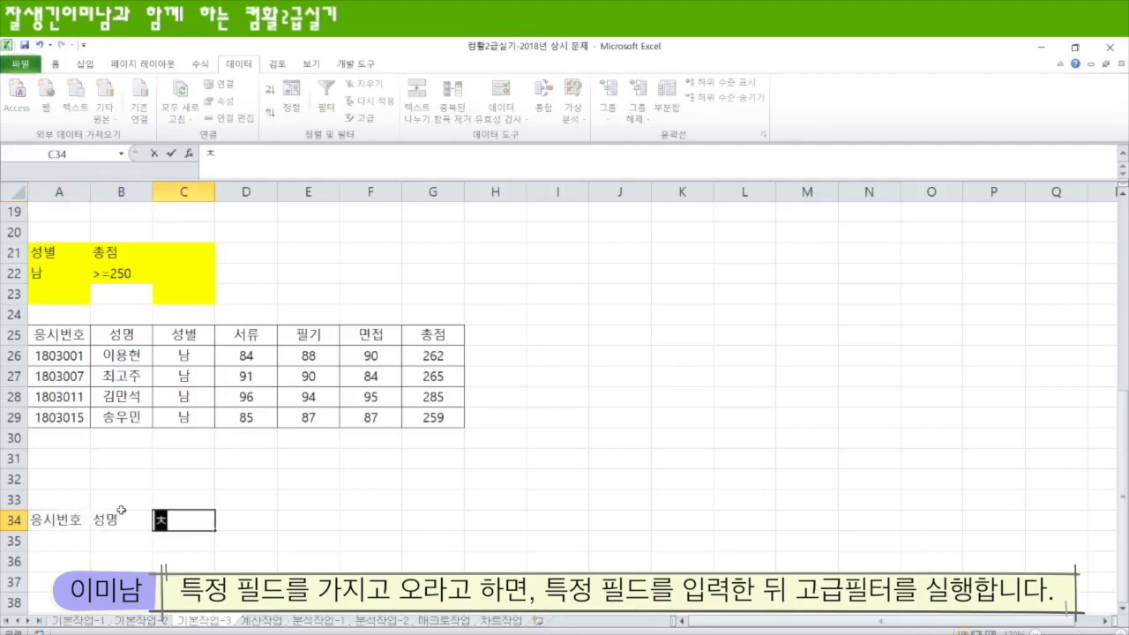
type("점")
key("Return")
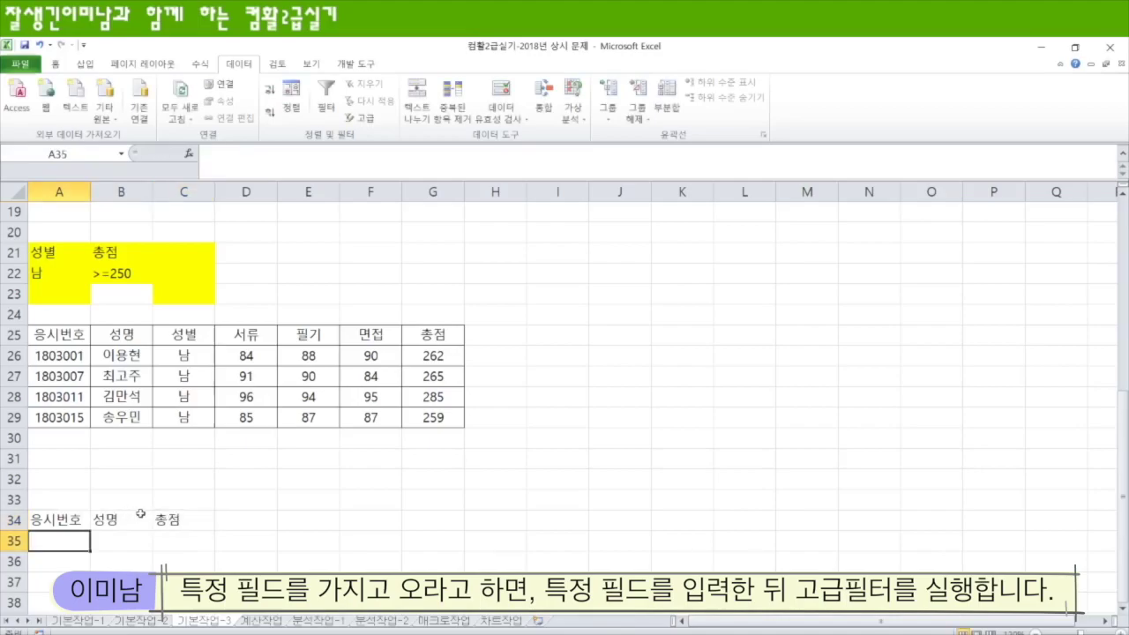
Step: Start a second advanced filter on the source table A3:G18
left_click_drag(183, 339, 375, 414)
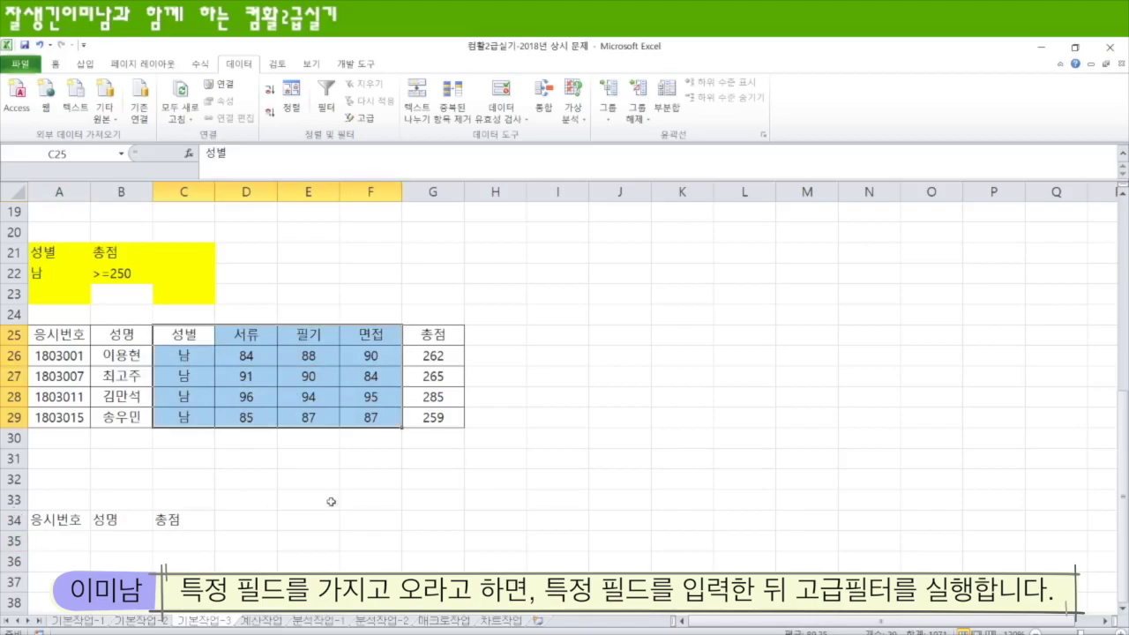
scroll(276, 510, "up", 6)
left_click_drag(63, 256, 426, 566)
left_click(366, 117)
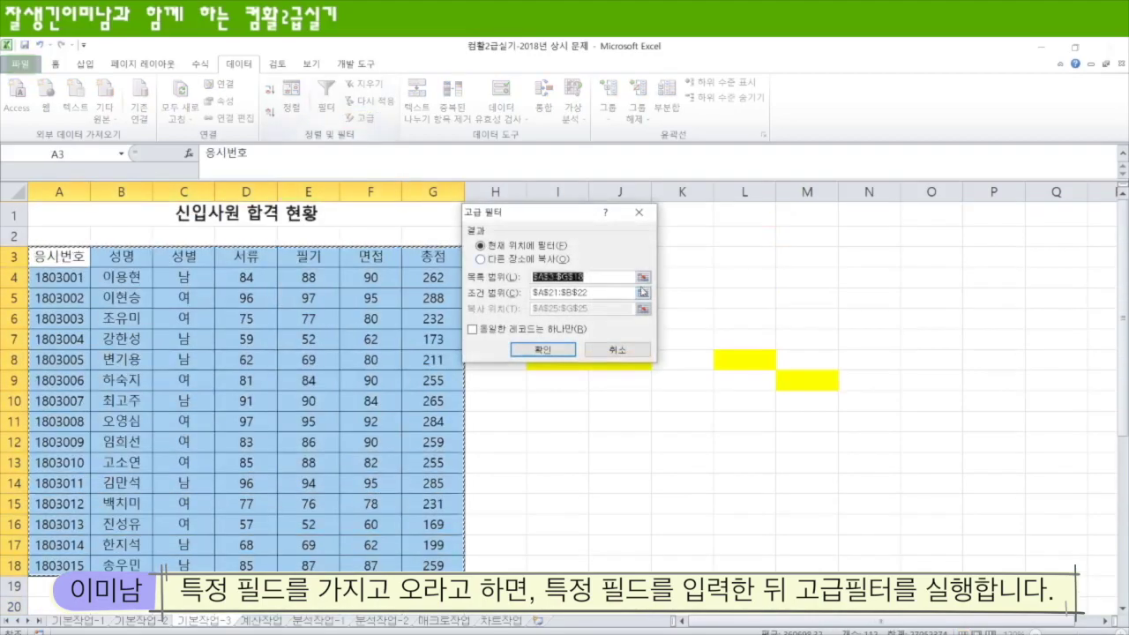
Step: Set the second filter to copy its results to the headings in A34:C34, and run it
left_click(480, 259)
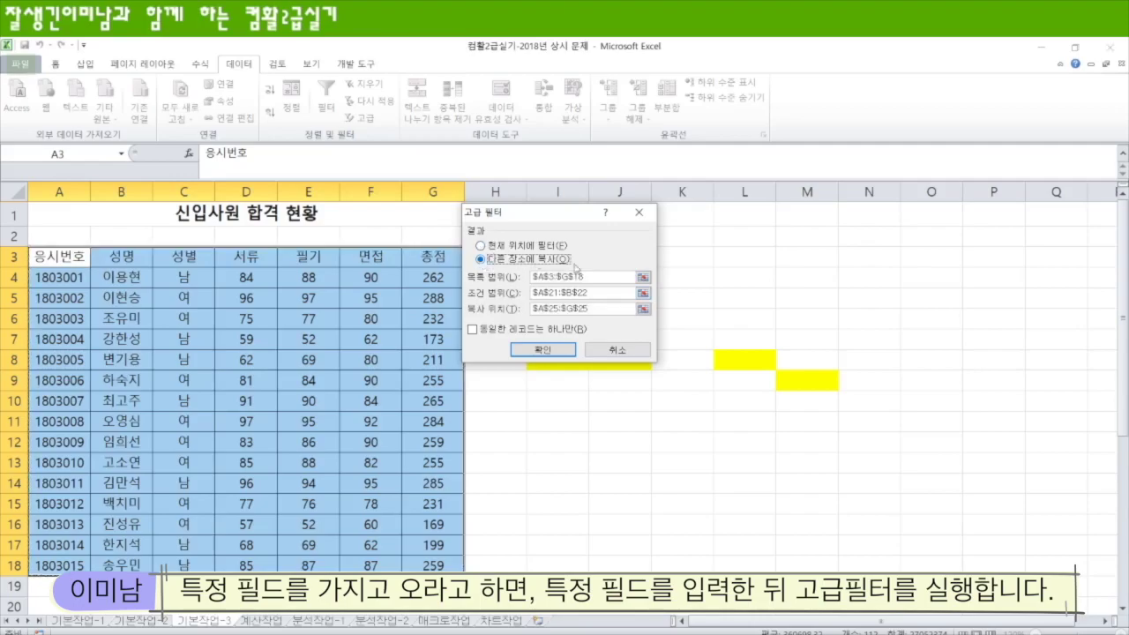
left_click(643, 307)
scroll(385, 347, "down", 2)
scroll(137, 379, "down", 5)
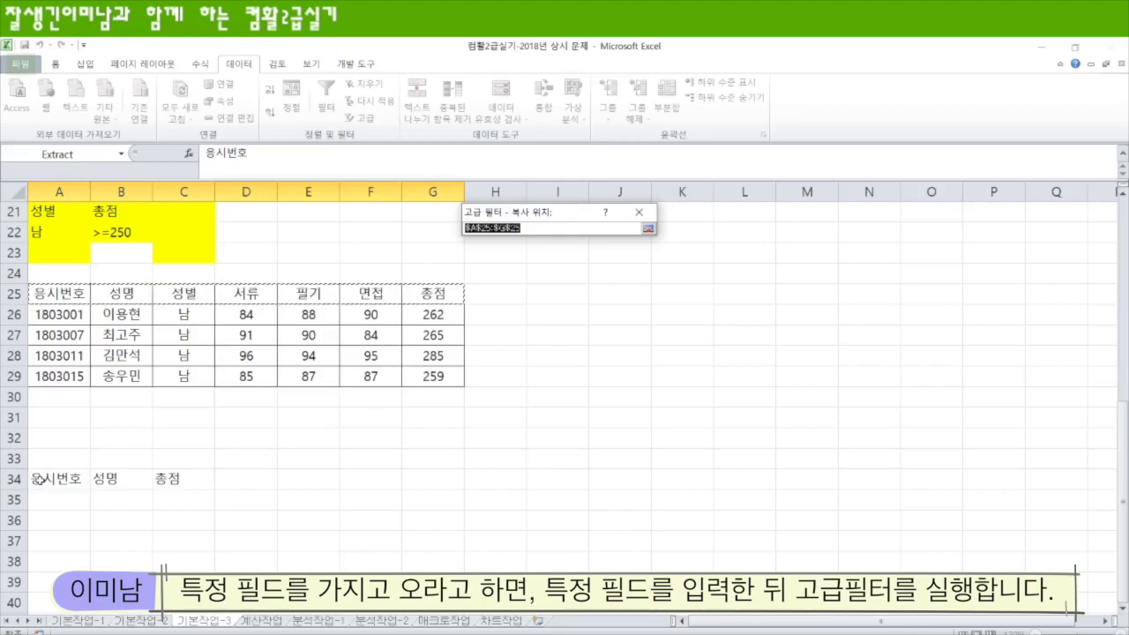
left_click_drag(39, 479, 199, 483)
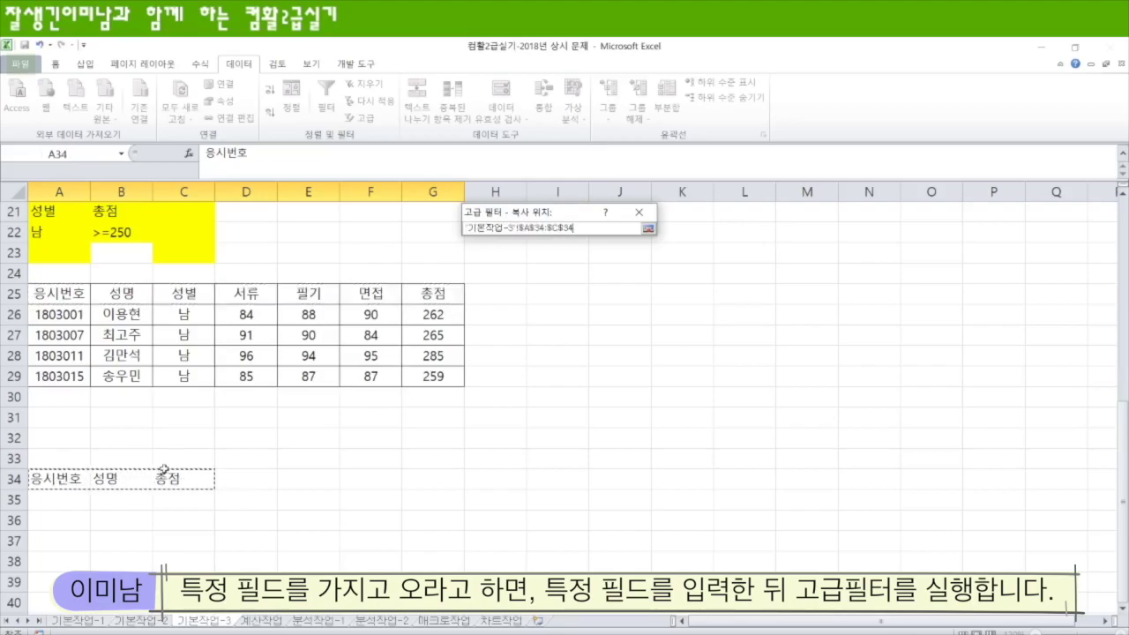
key("Return")
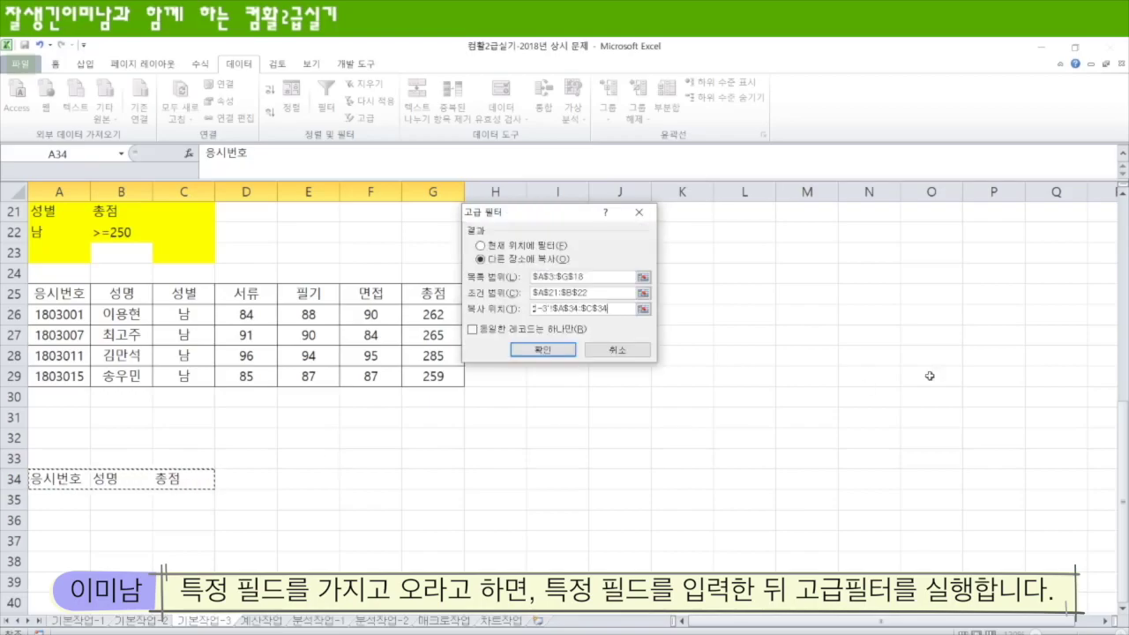
left_click(541, 350)
scroll(260, 521, "down", 7)
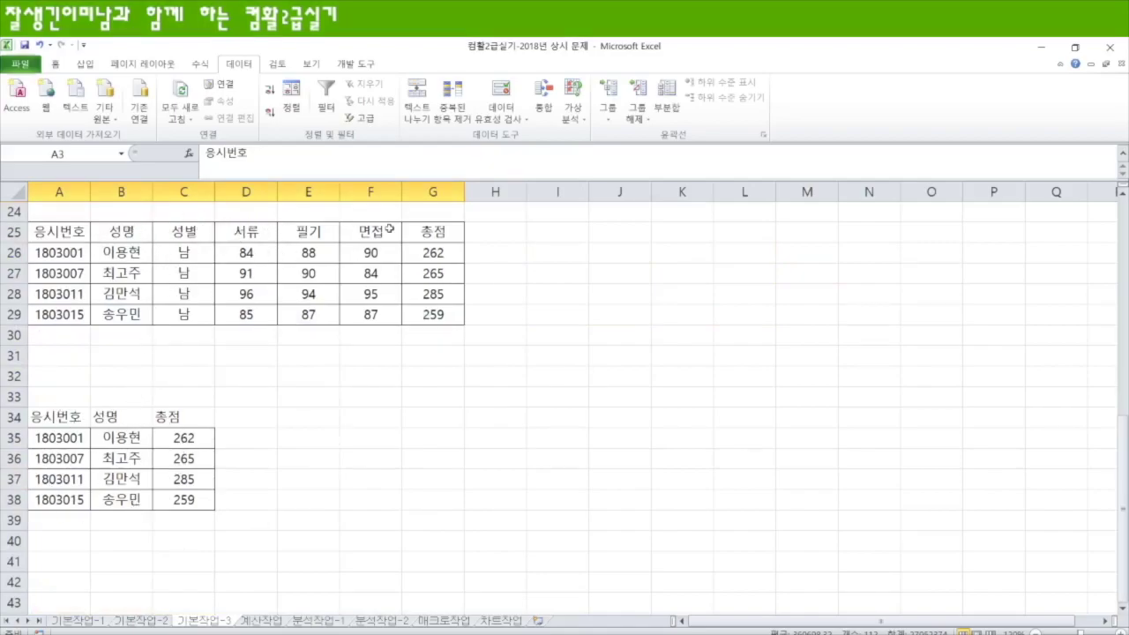
Step: Open the 계산작업 sheet and begin an OR formula in cell E3 of the 결과 column in 표1
left_click(334, 423)
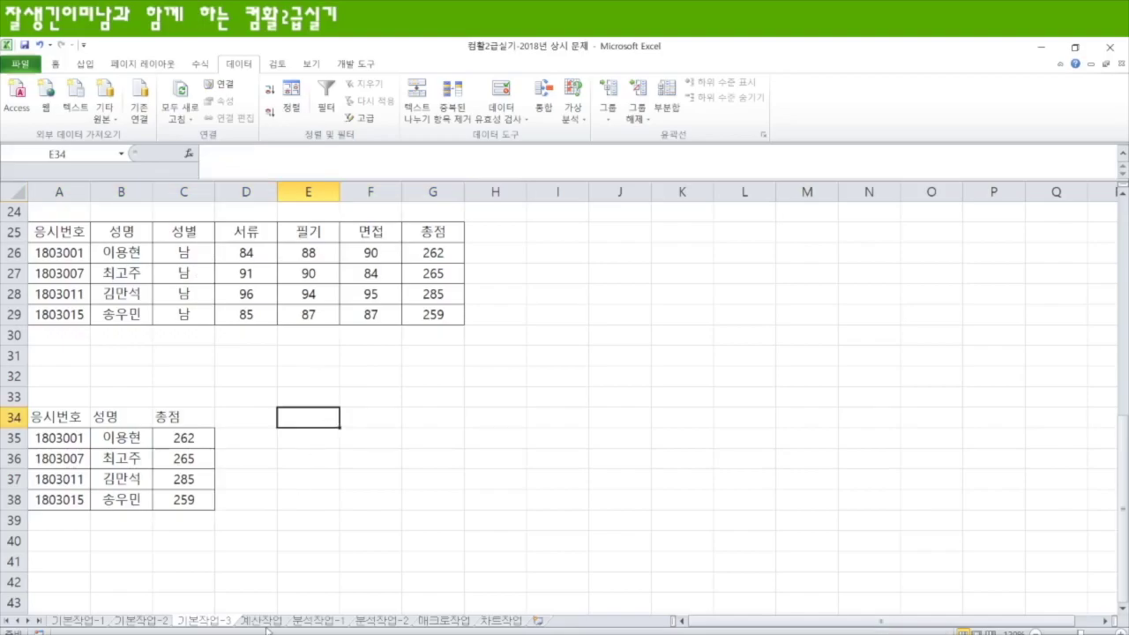
left_click(271, 623)
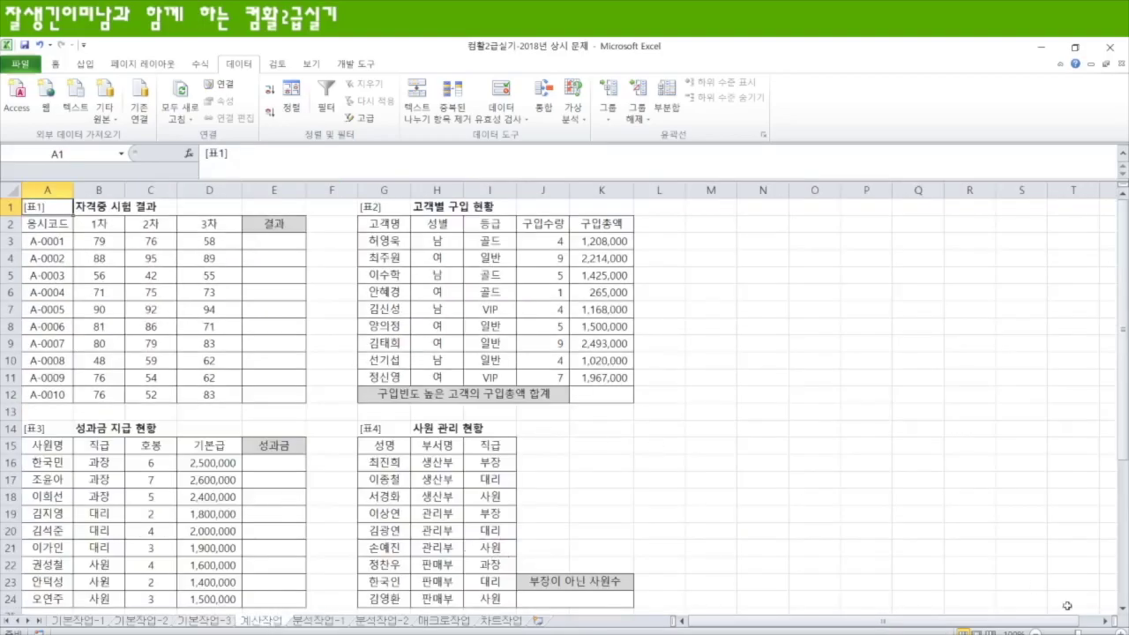
scroll(436, 505, "up", 4)
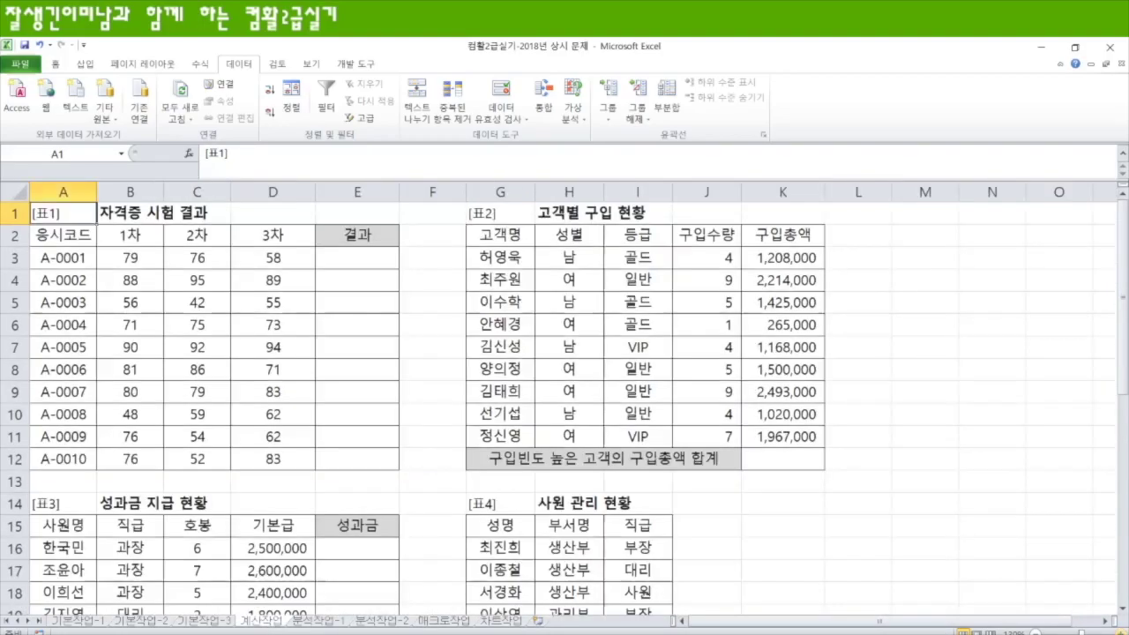
left_click(362, 487)
left_click(383, 275)
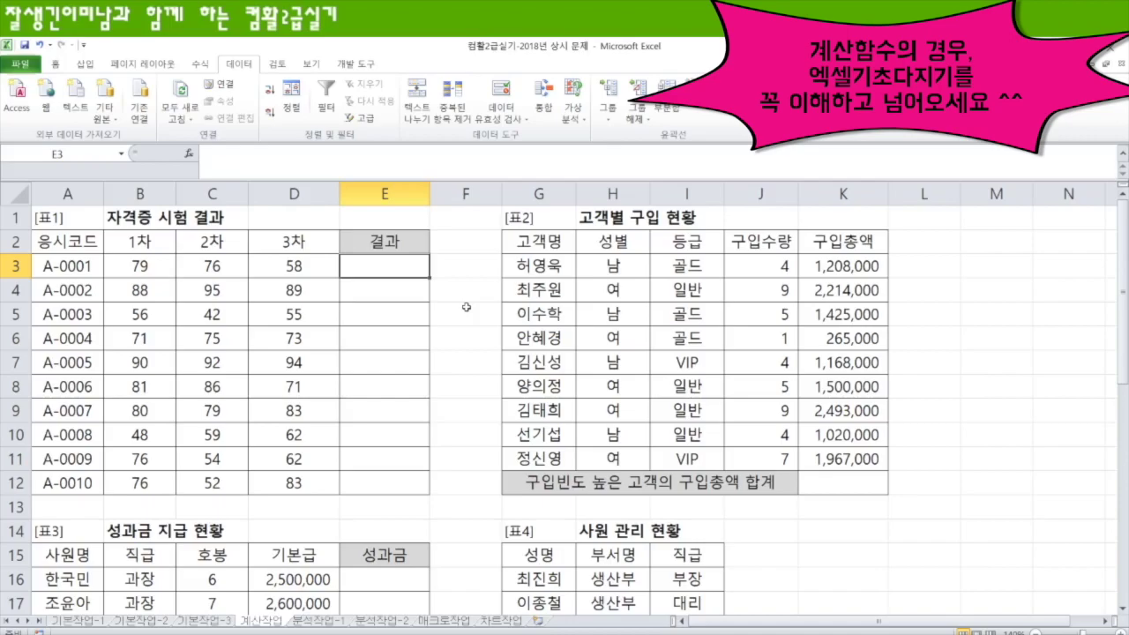
type("=")
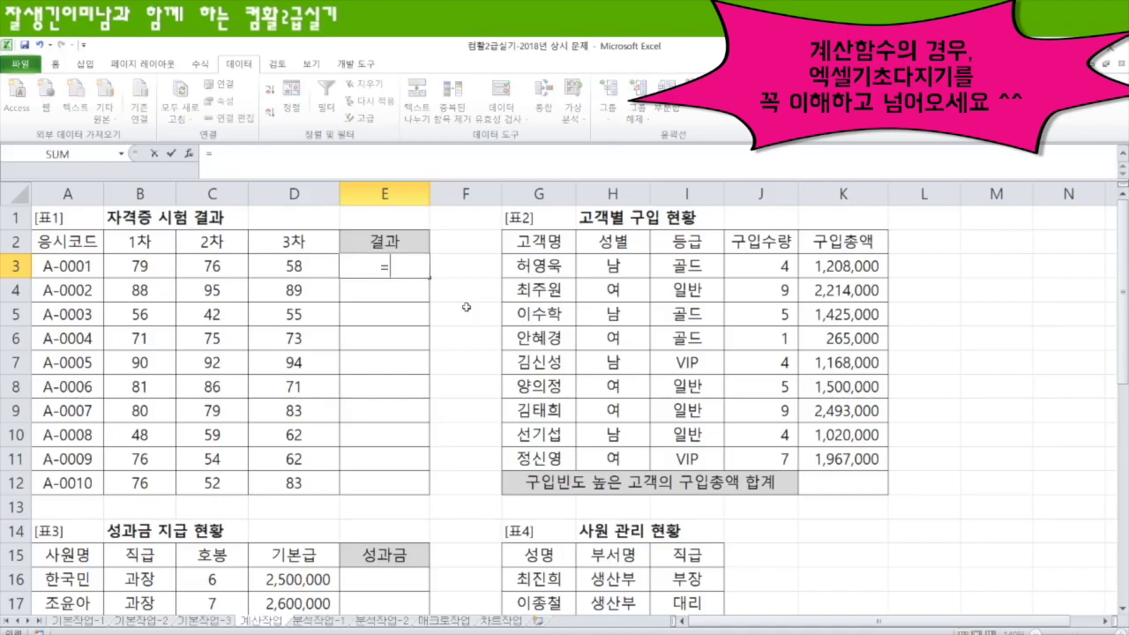
type("OR(")
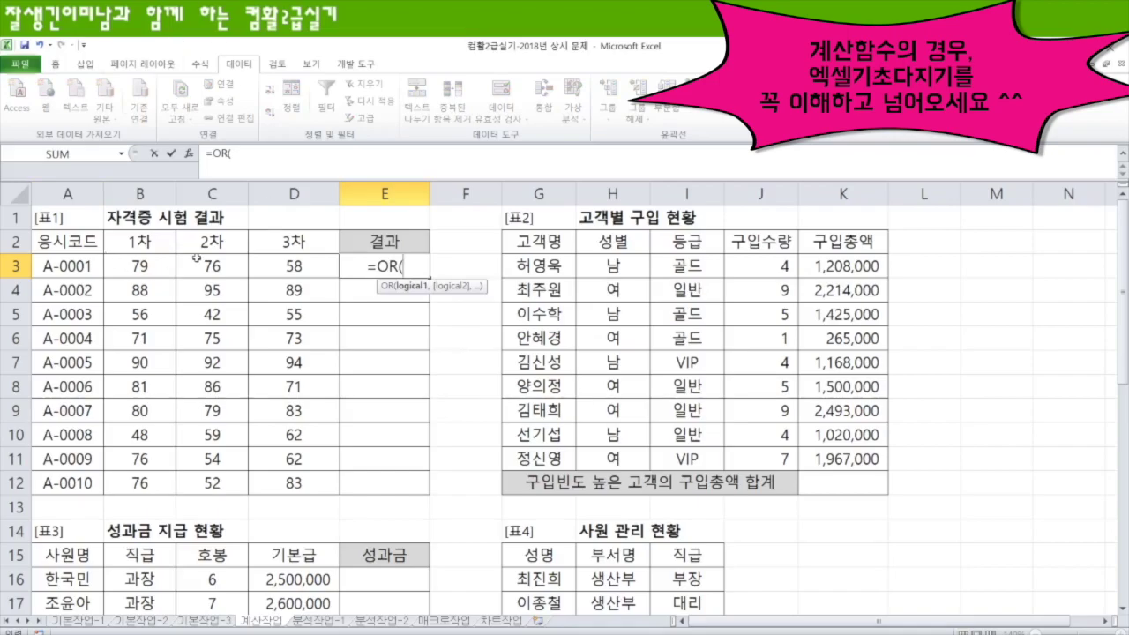
left_click(143, 264)
type(">=")
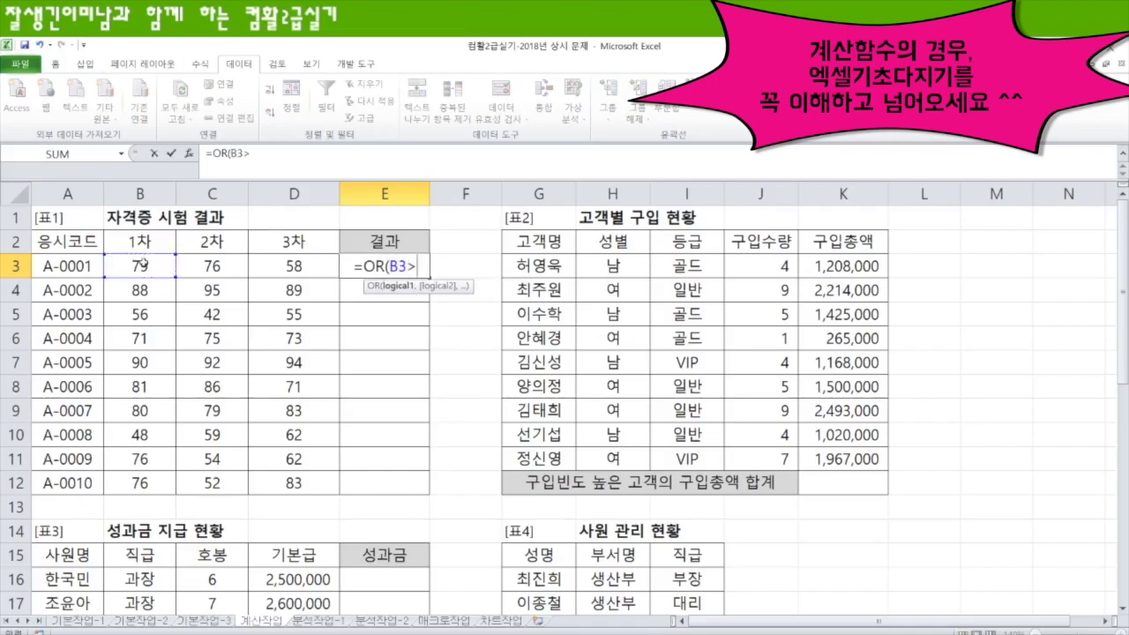
type("80,")
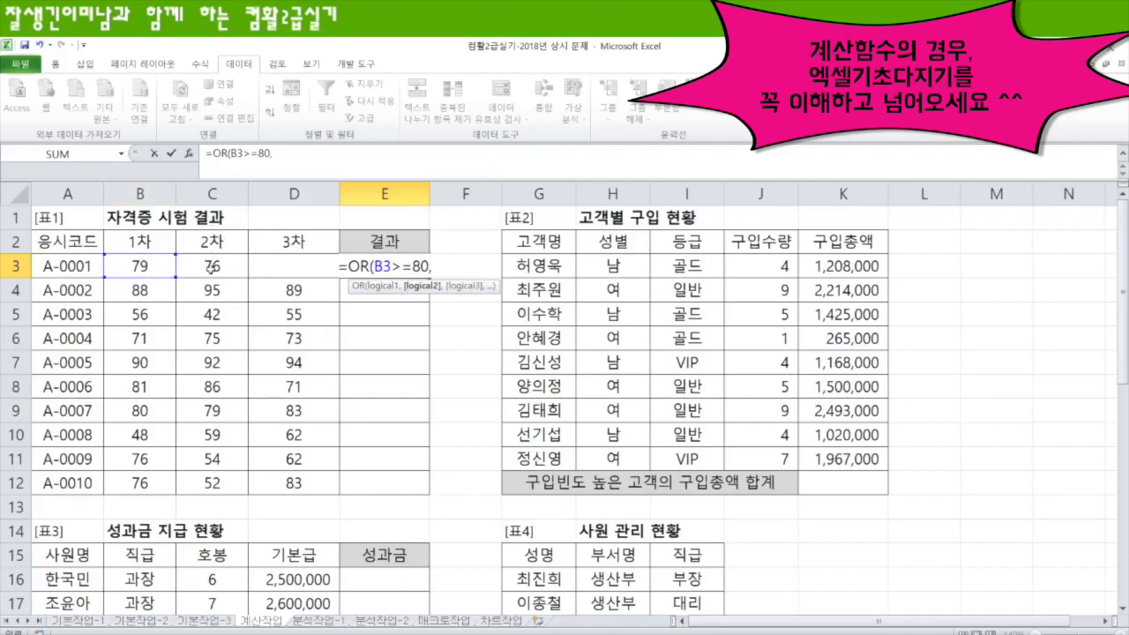
key("BackSpace")
key("BackSpace")
key("BackSpace")
key("BackSpace")
key("BackSpace")
key("BackSpace")
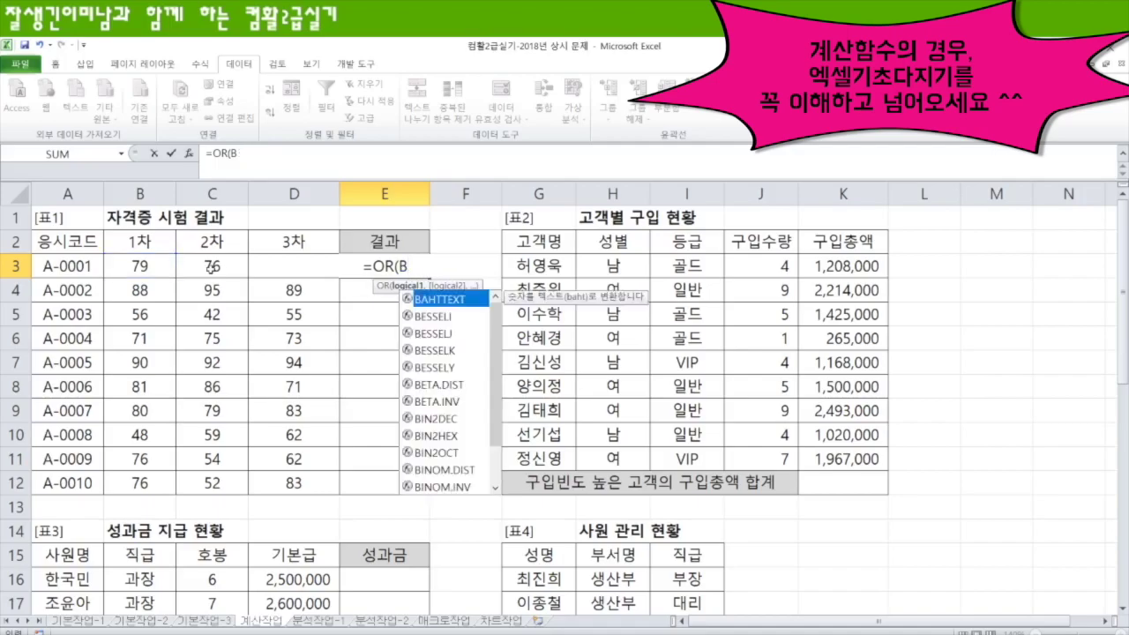
type("2")
key("BackSpace")
key("BackSpace")
Step: Set the OR formula's first argument in E3 to a reference to the 1차 score in B3
left_click(143, 268)
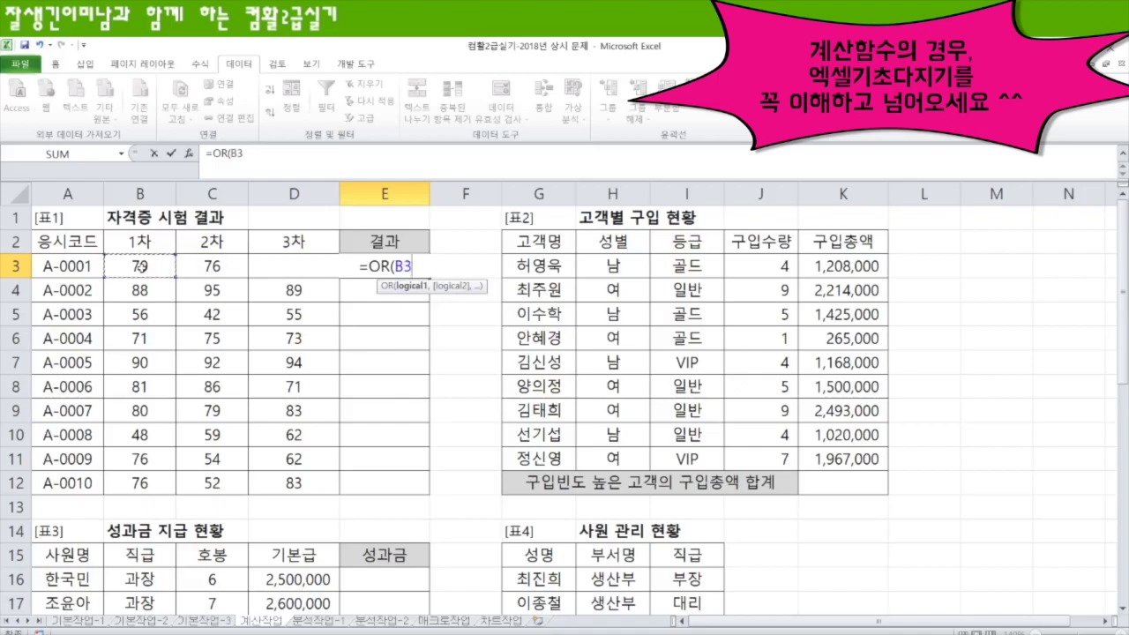
type(",")
left_click(219, 266)
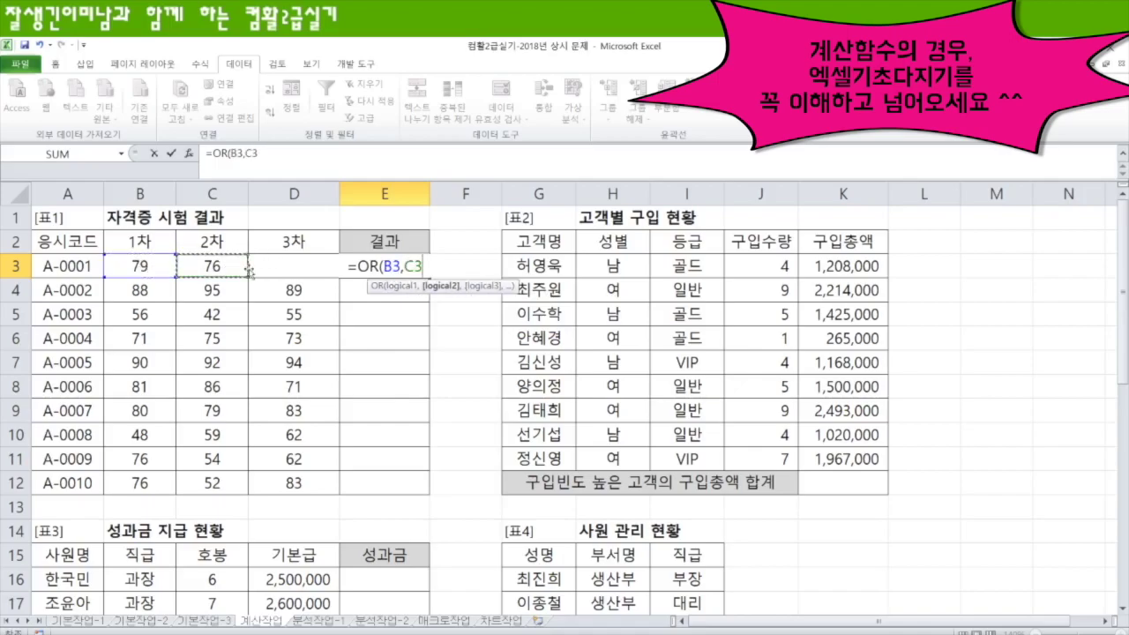
type(",")
left_click(254, 267)
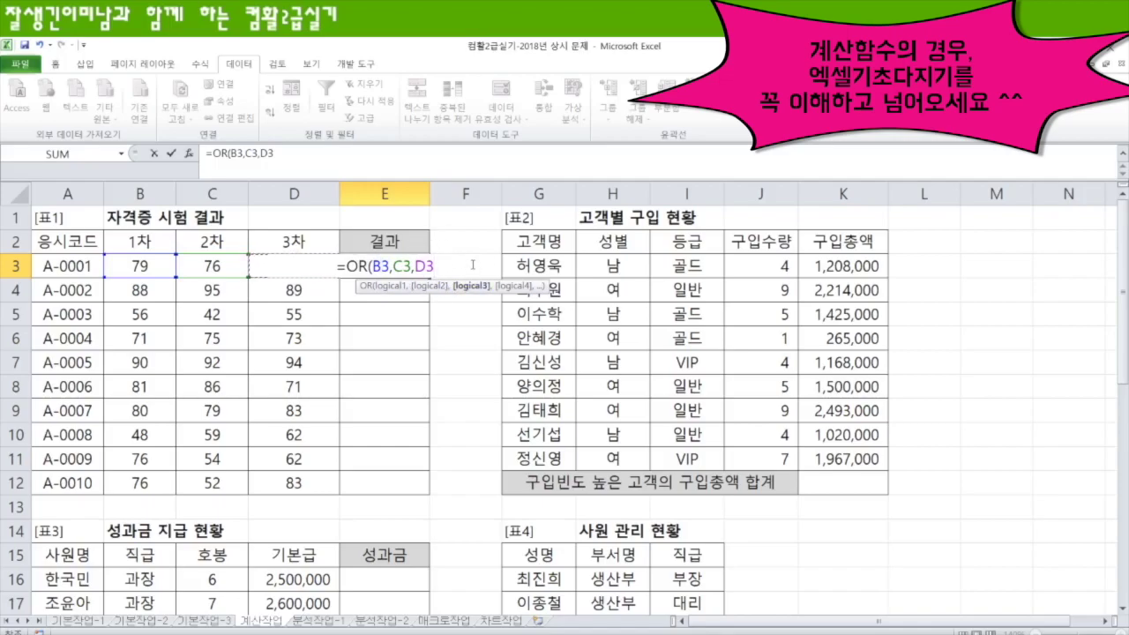
key("BackSpace")
key("BackSpace")
key("BackSpace")
key("BackSpace")
key("BackSpace")
key("BackSpace")
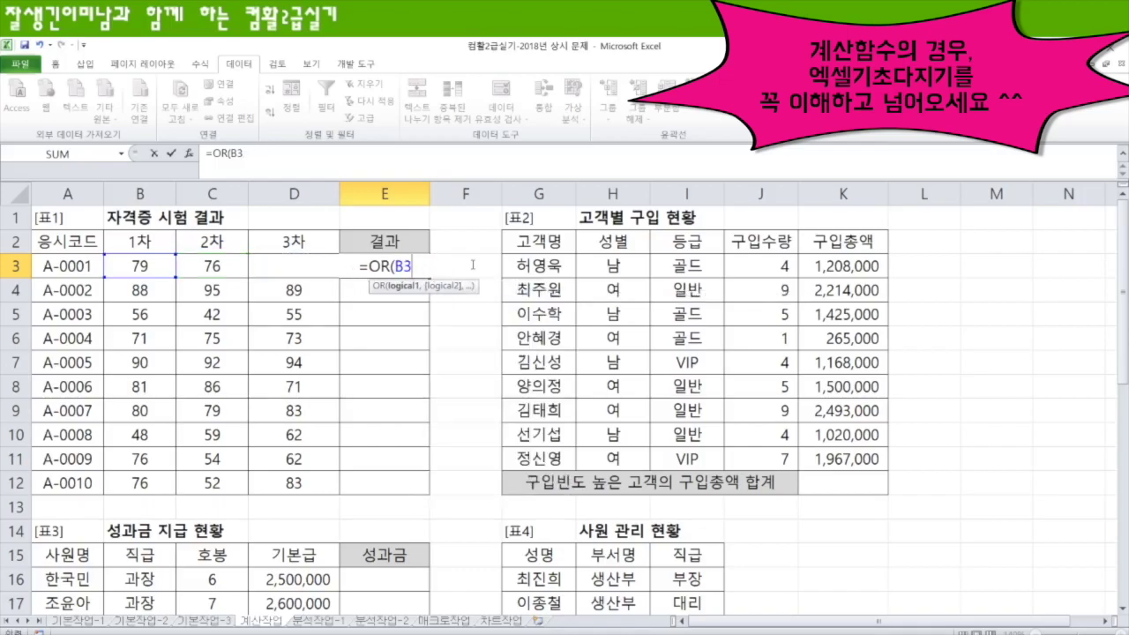
Step: Give the OR formula in E3 the conditions B3>=80 and C3>=80
type(">")
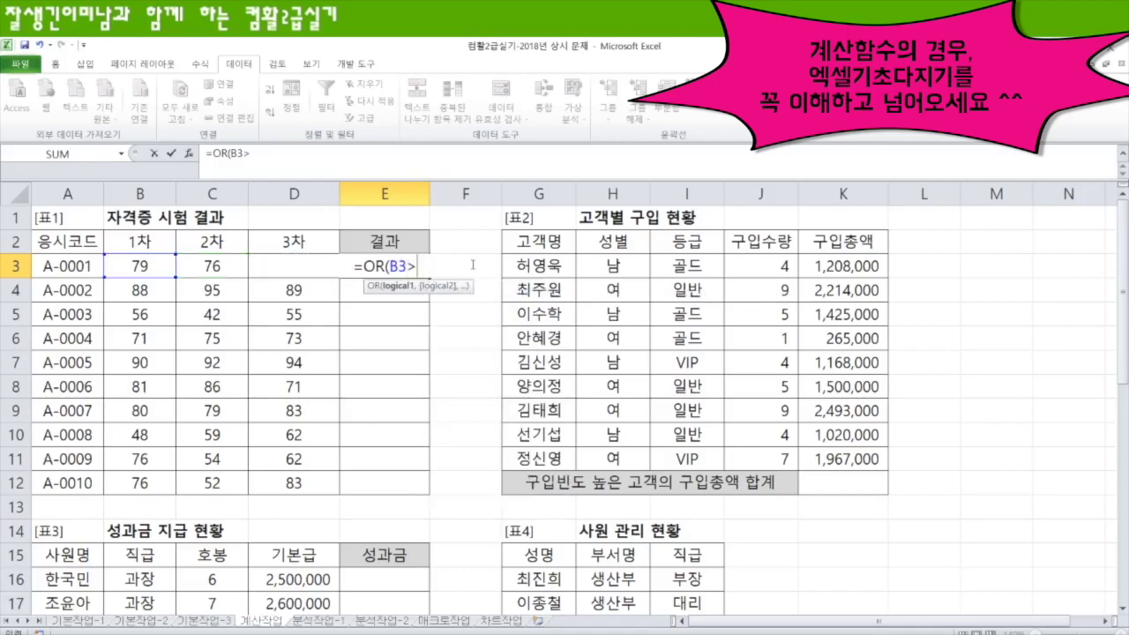
type("=80")
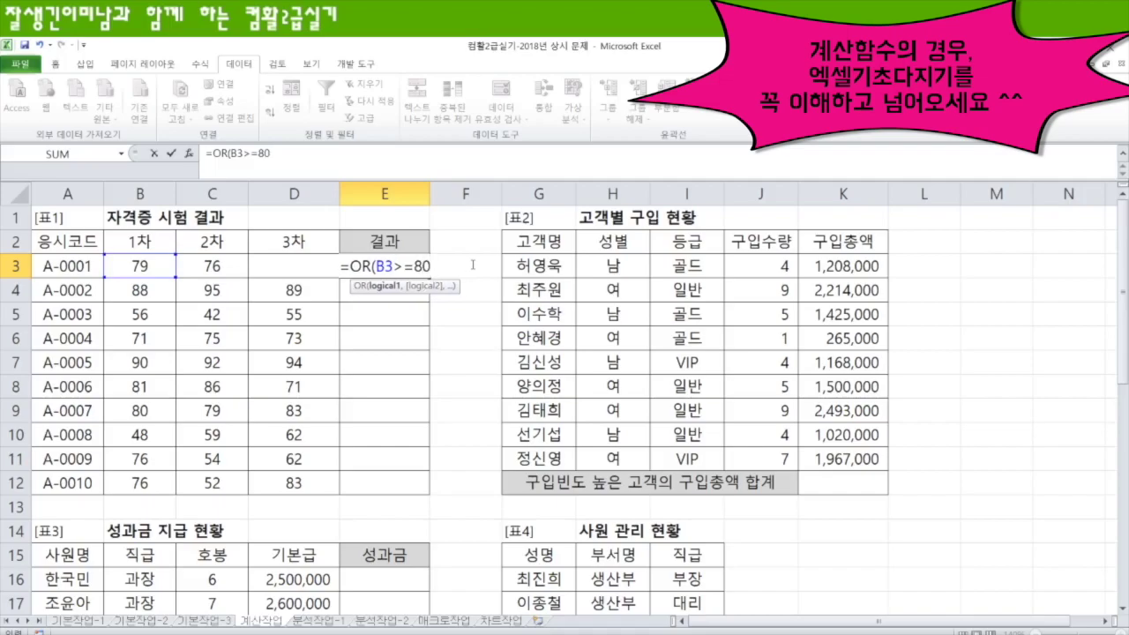
type(",")
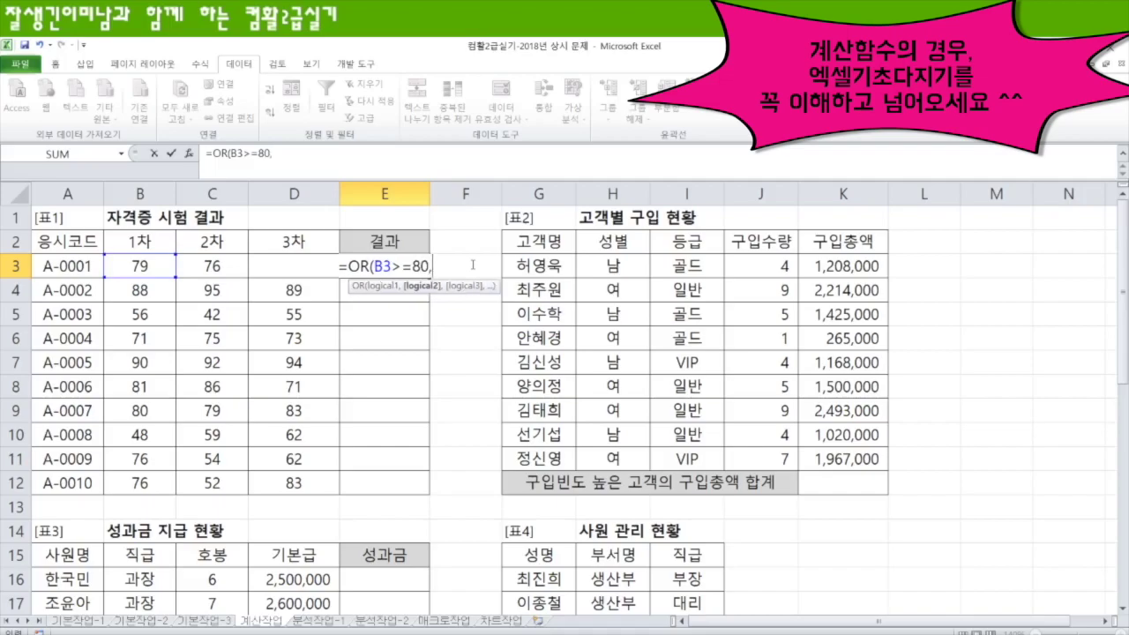
left_click(230, 267)
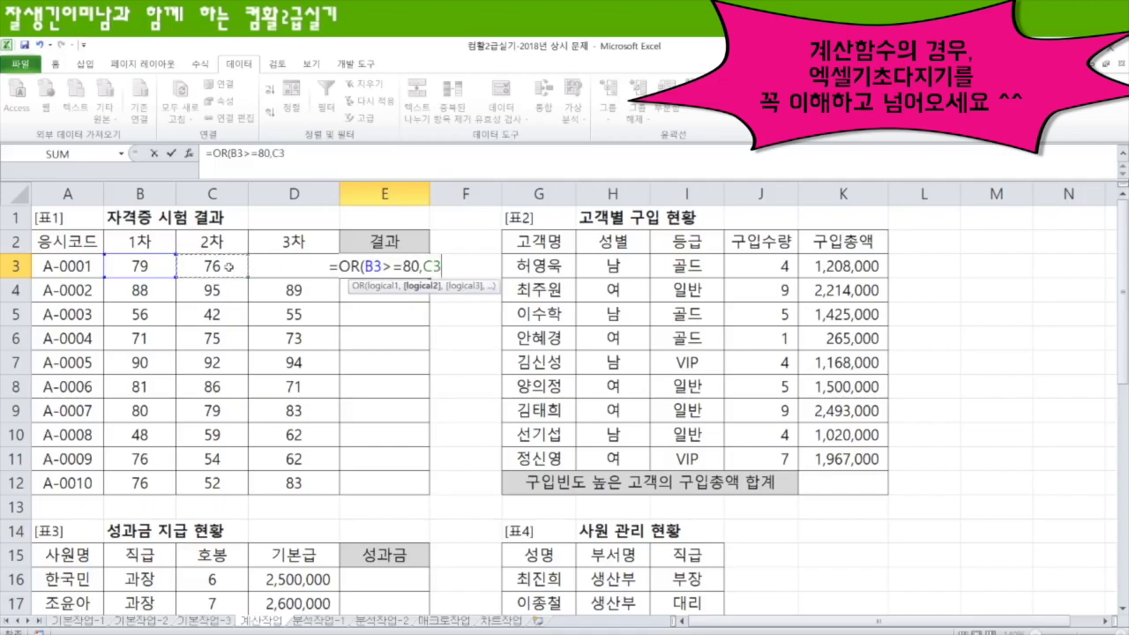
type(">=")
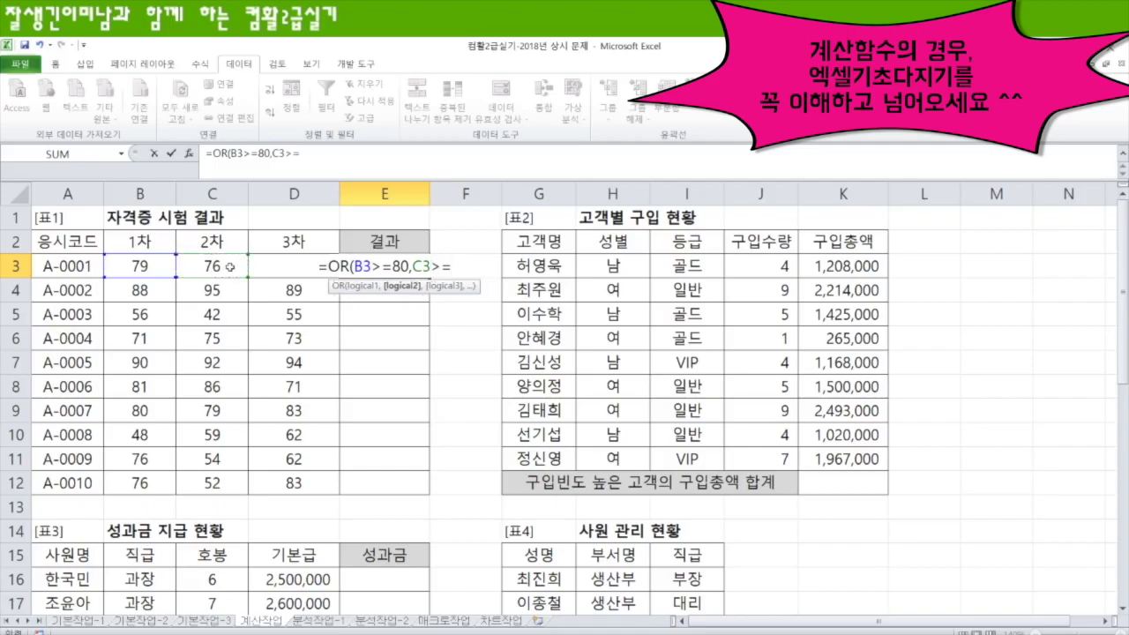
type("80,")
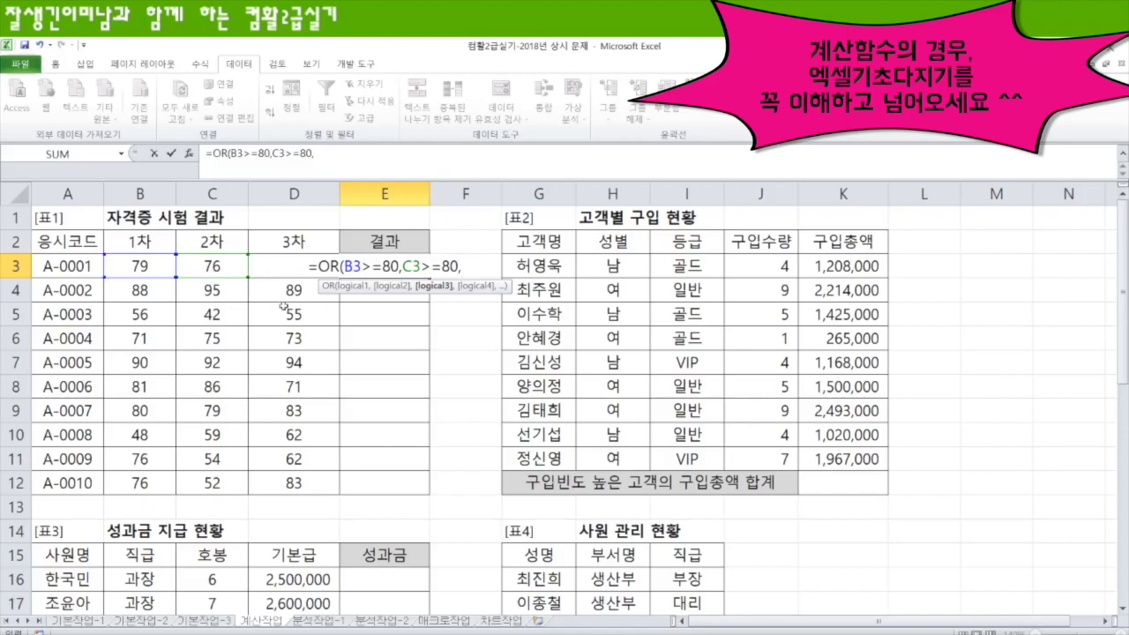
Step: Finish the OR formula in E3 with the condition D3>=80 and copy it down through E12
left_click(284, 241)
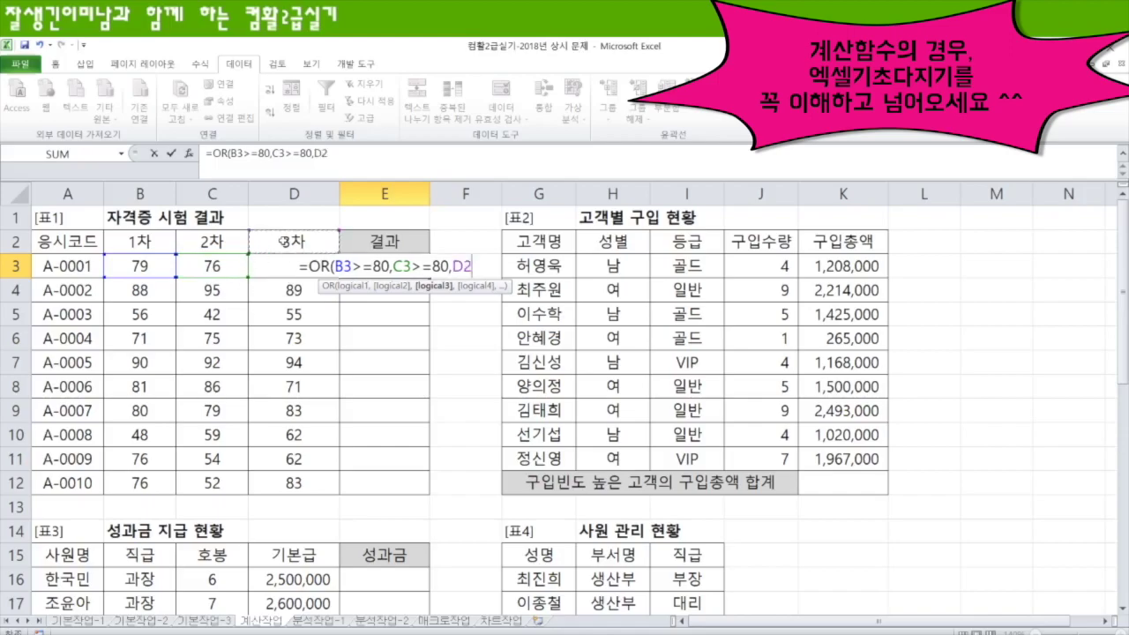
key("Down")
type(">=")
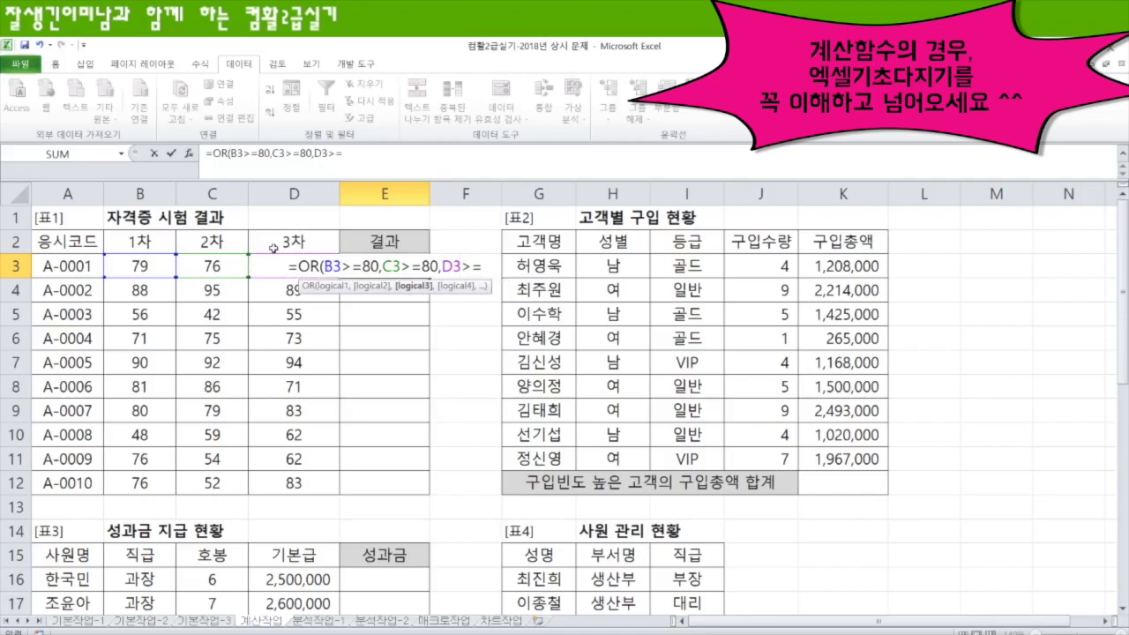
type("80)")
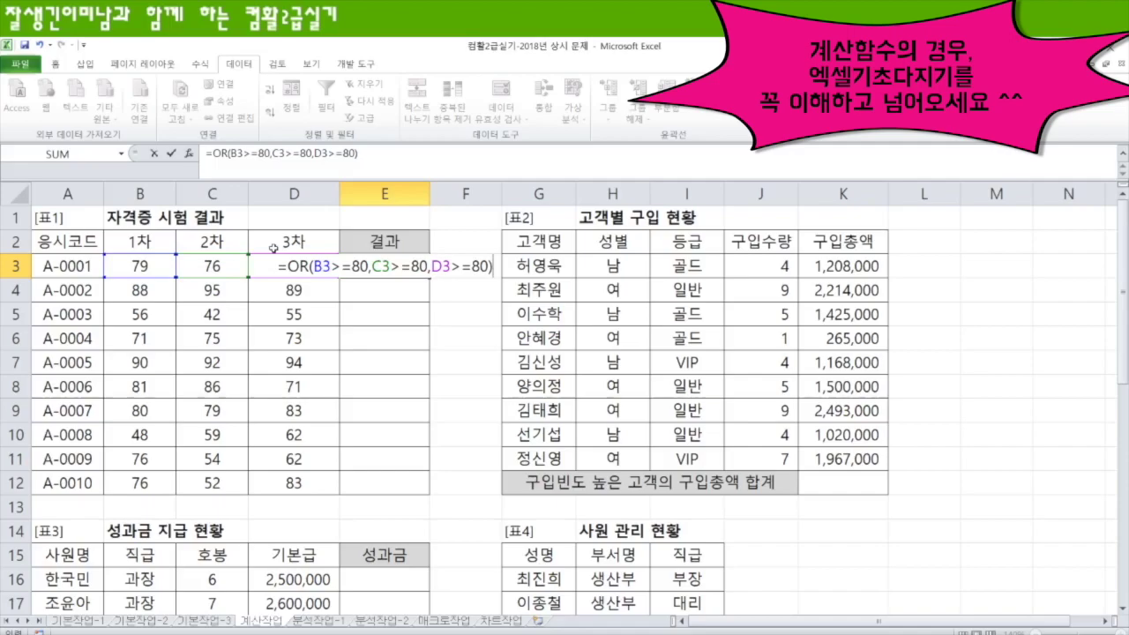
key("Return")
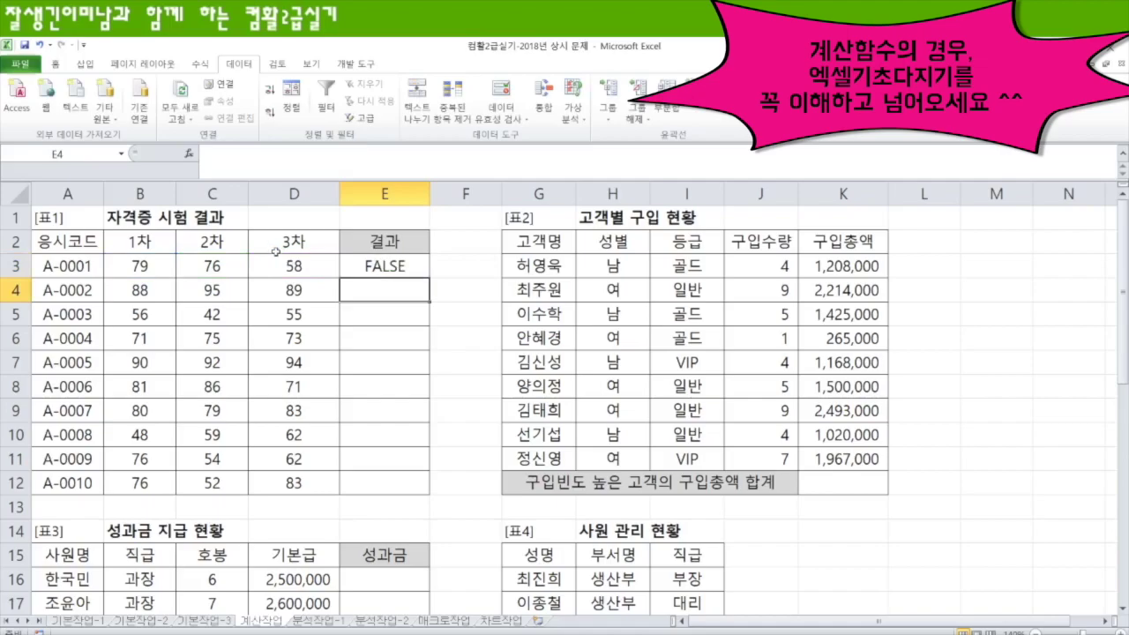
left_click(391, 267)
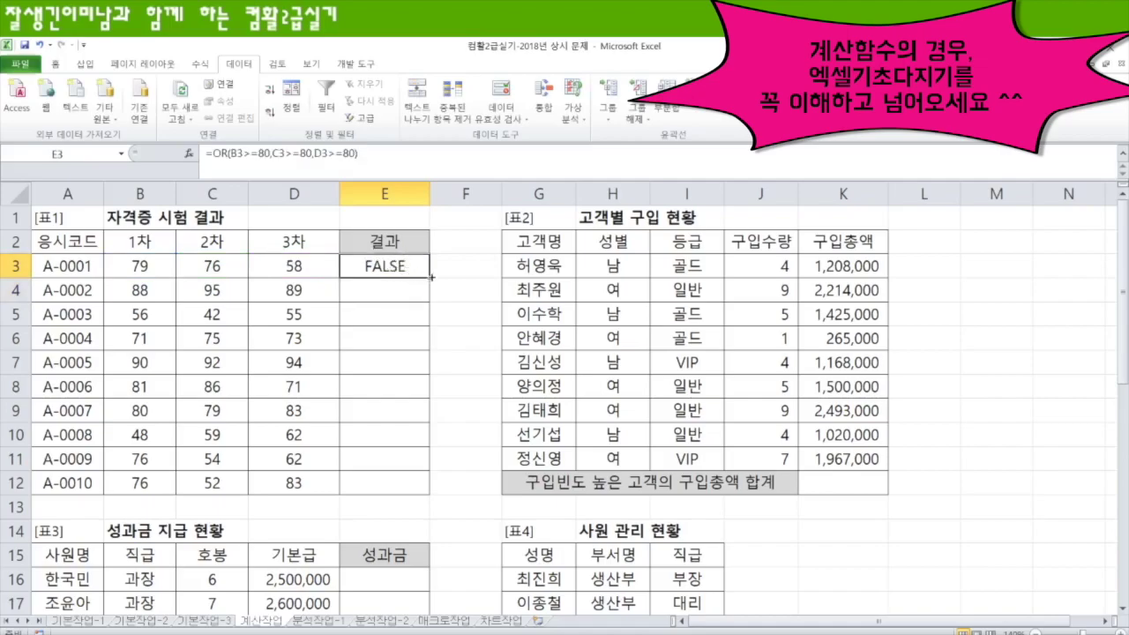
left_click_drag(429, 277, 427, 490)
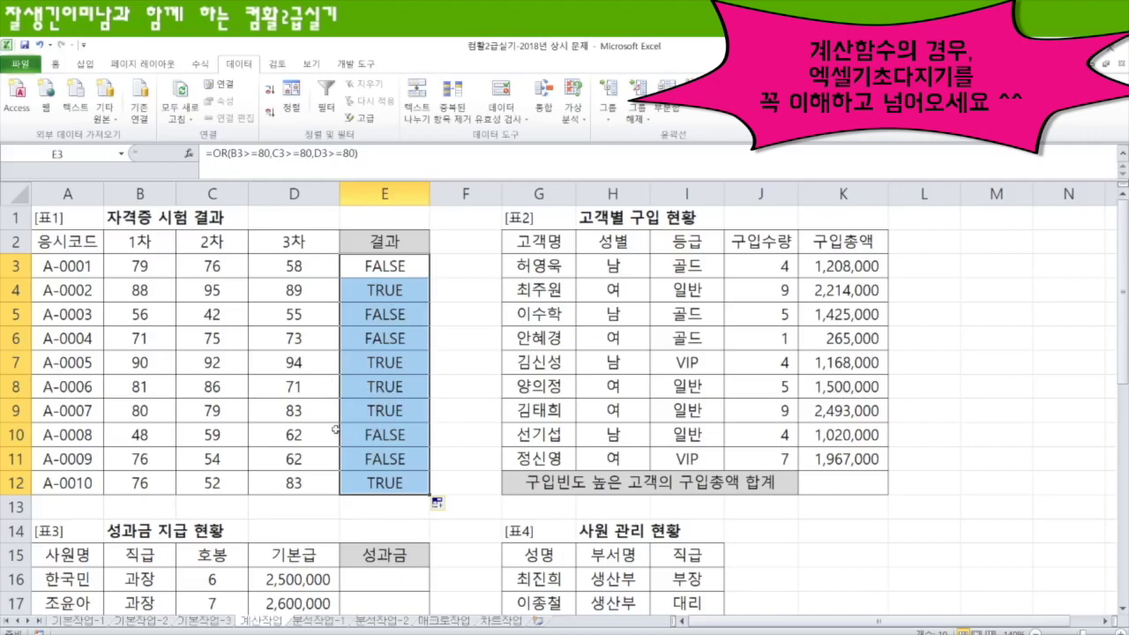
Step: Wrap the OR test in an IF that returns "합격" or "불합격", and apply it to all of E3:E12
left_click(216, 155)
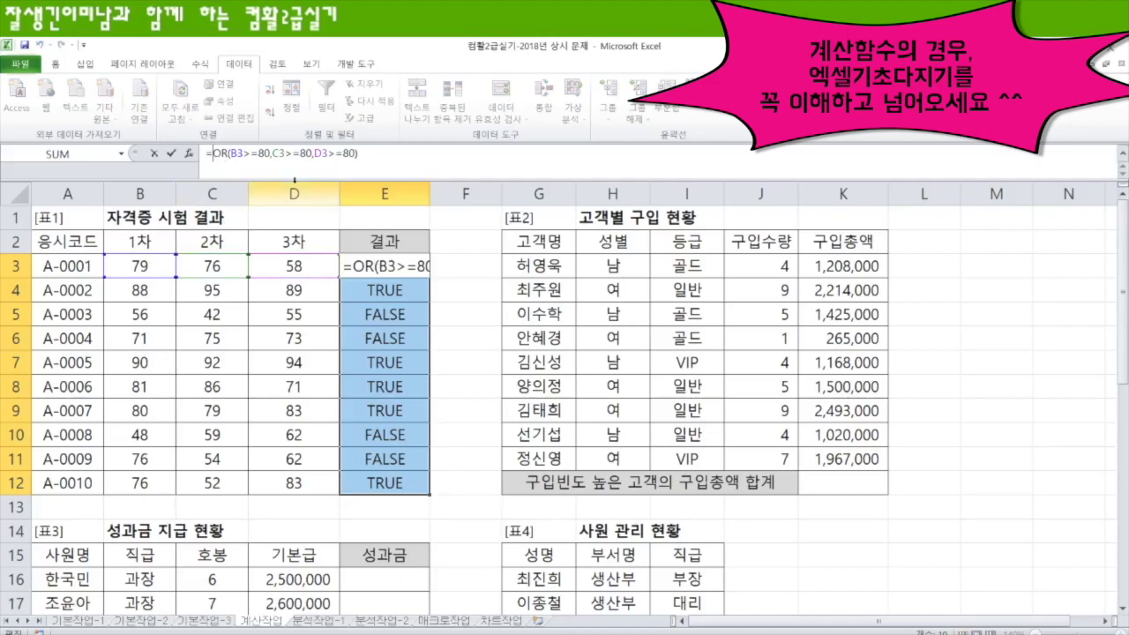
type("IF(")
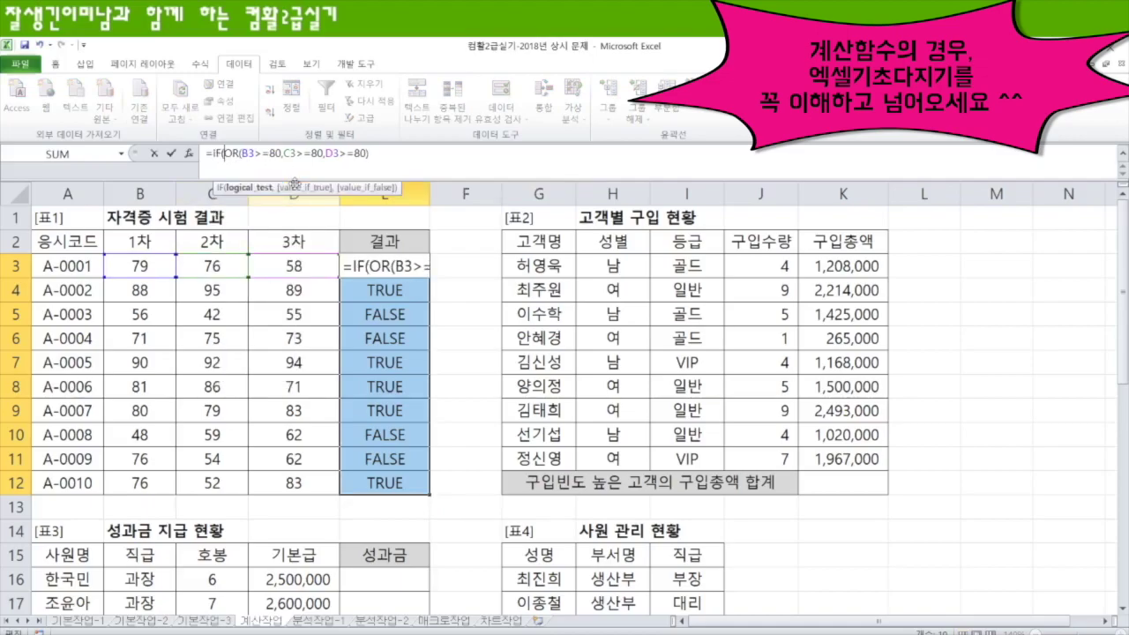
key("shift+End")
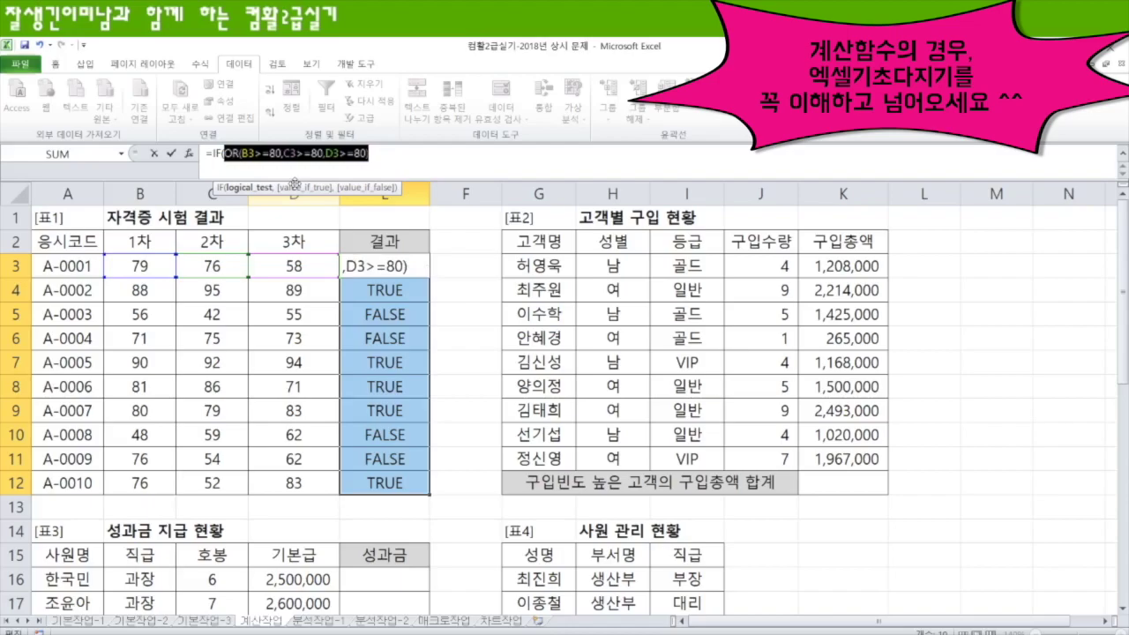
left_click(377, 153)
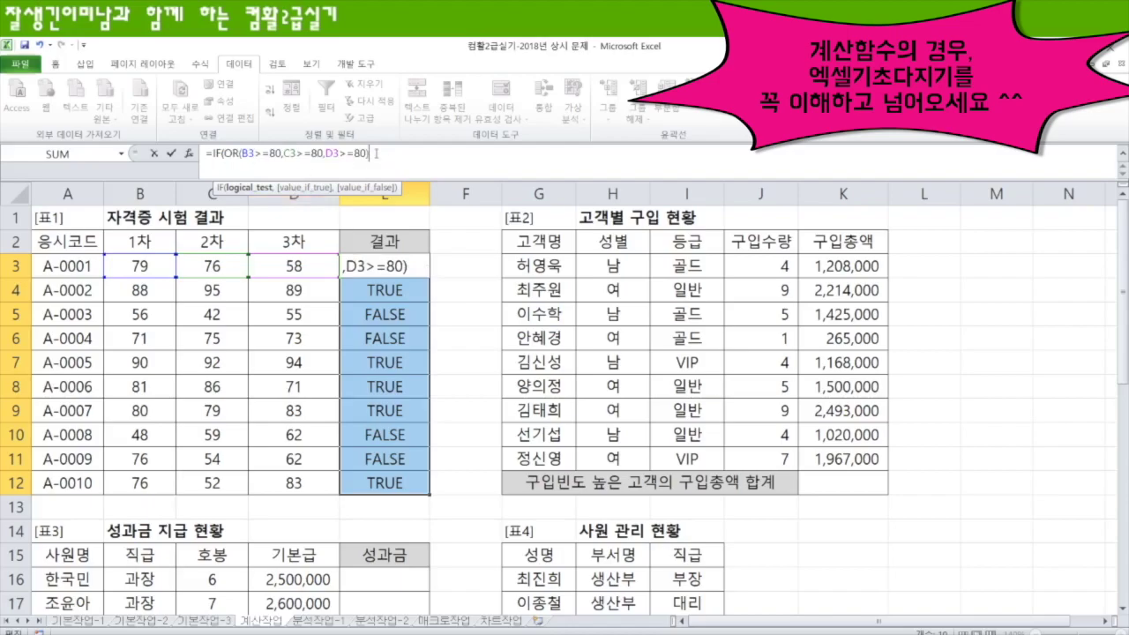
type(",")
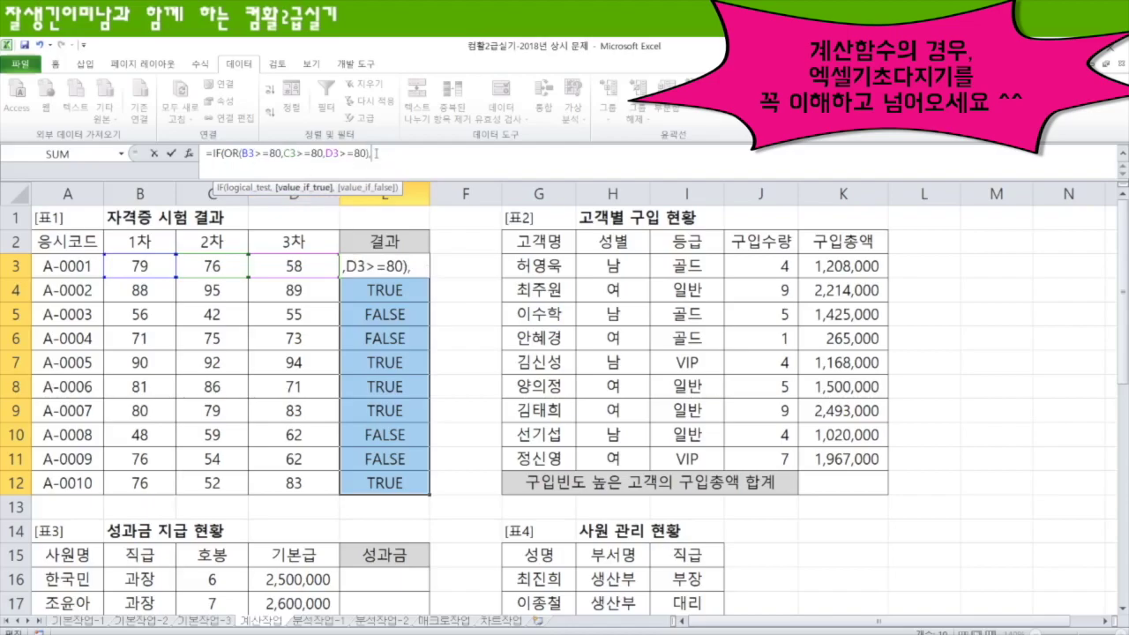
type("\"합격")
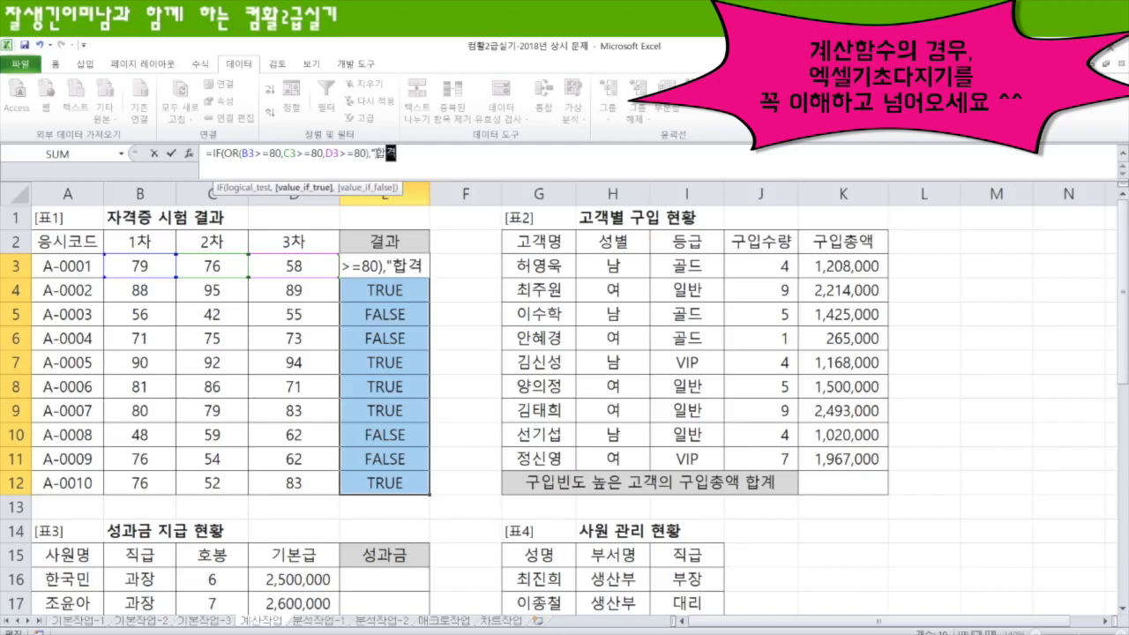
type("\",\"불합격")
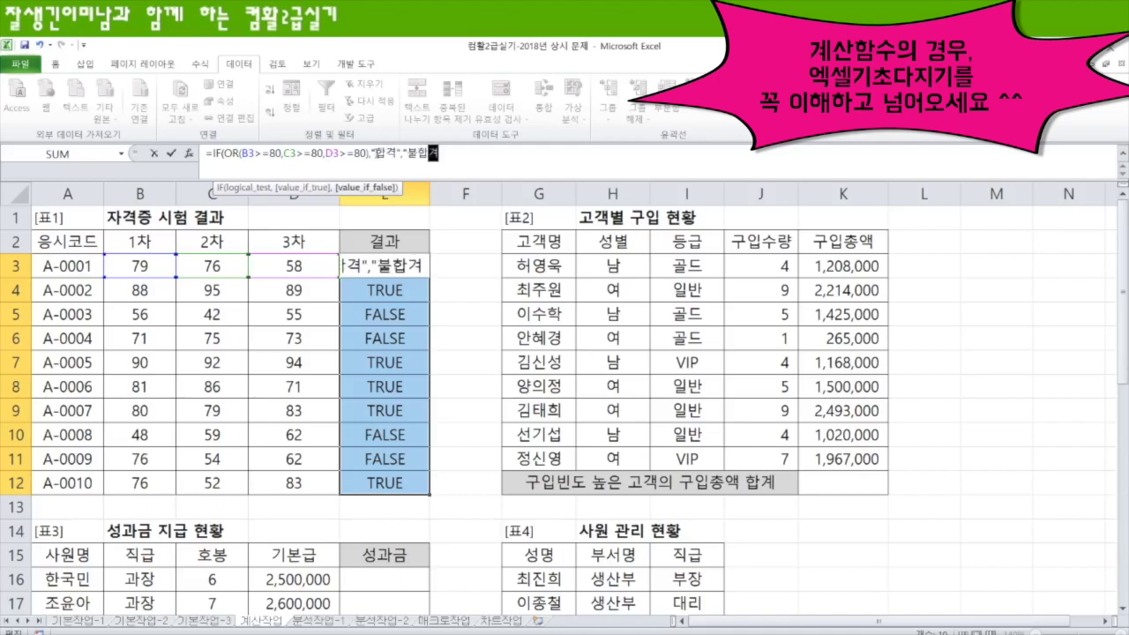
type("\")")
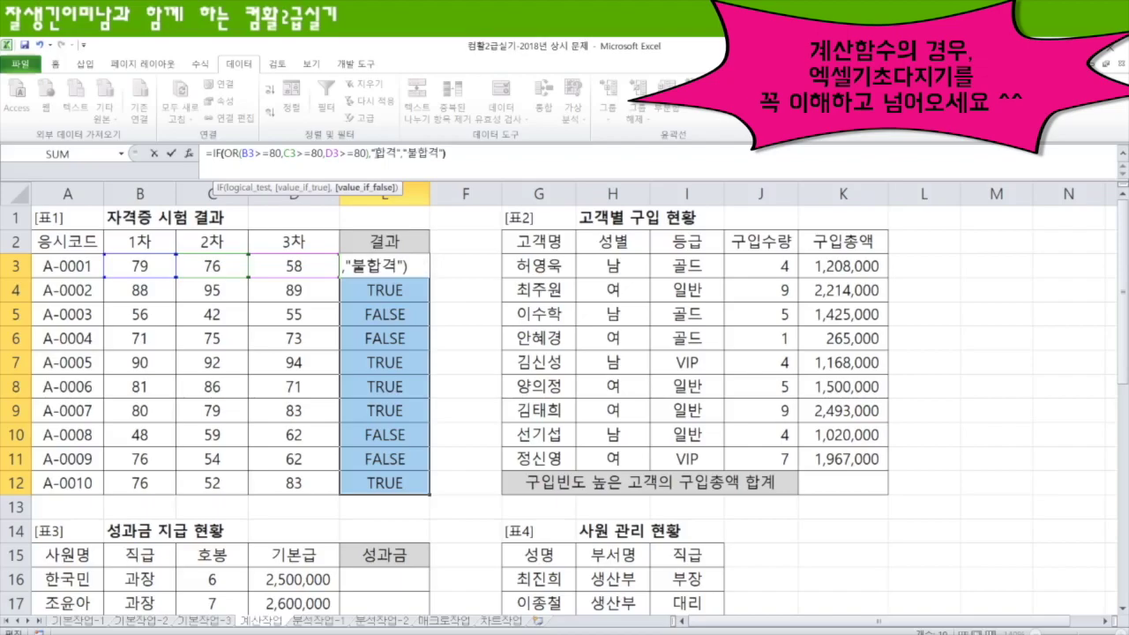
key("ctrl+Return")
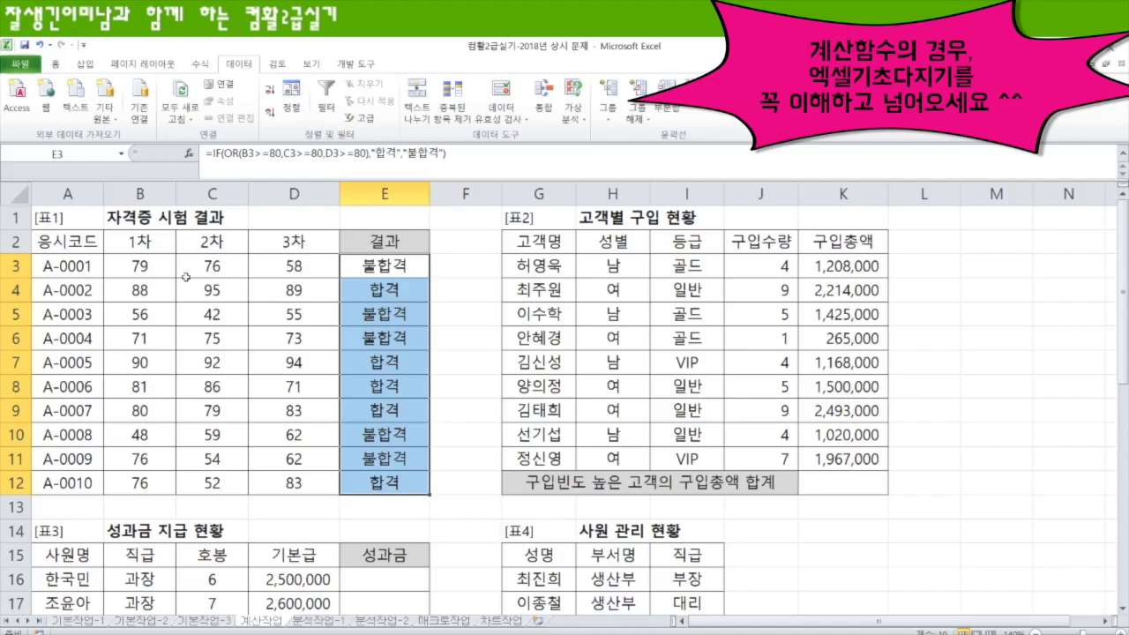
Step: Test the MODE function in K12 with the sample formula =MODE(1,1,2,2,2,3,3)
left_click(851, 484)
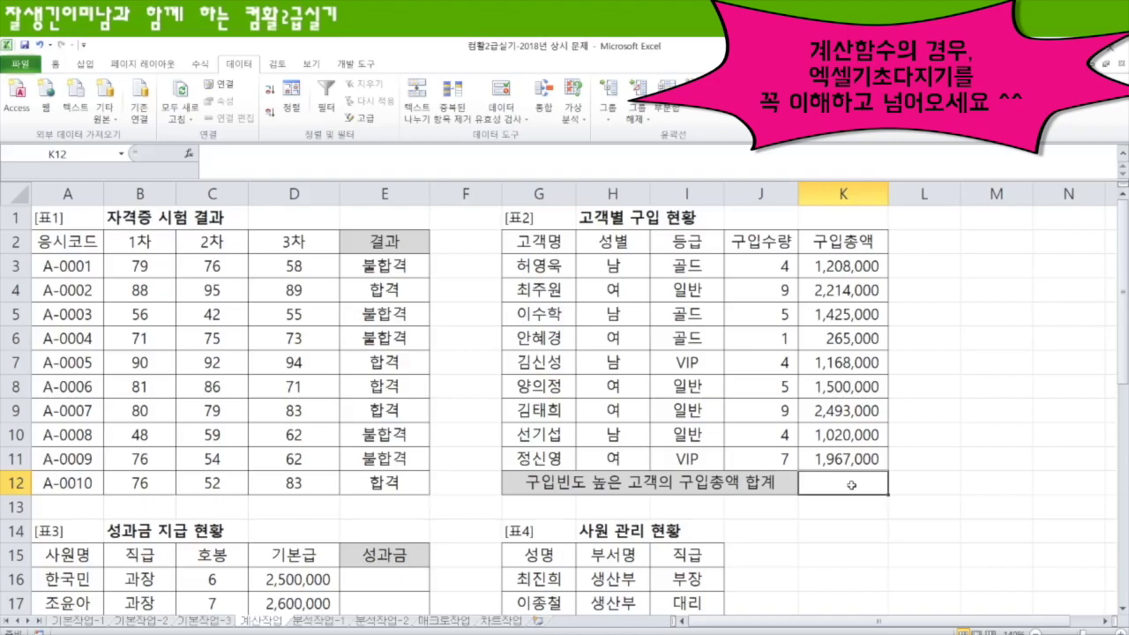
type("=")
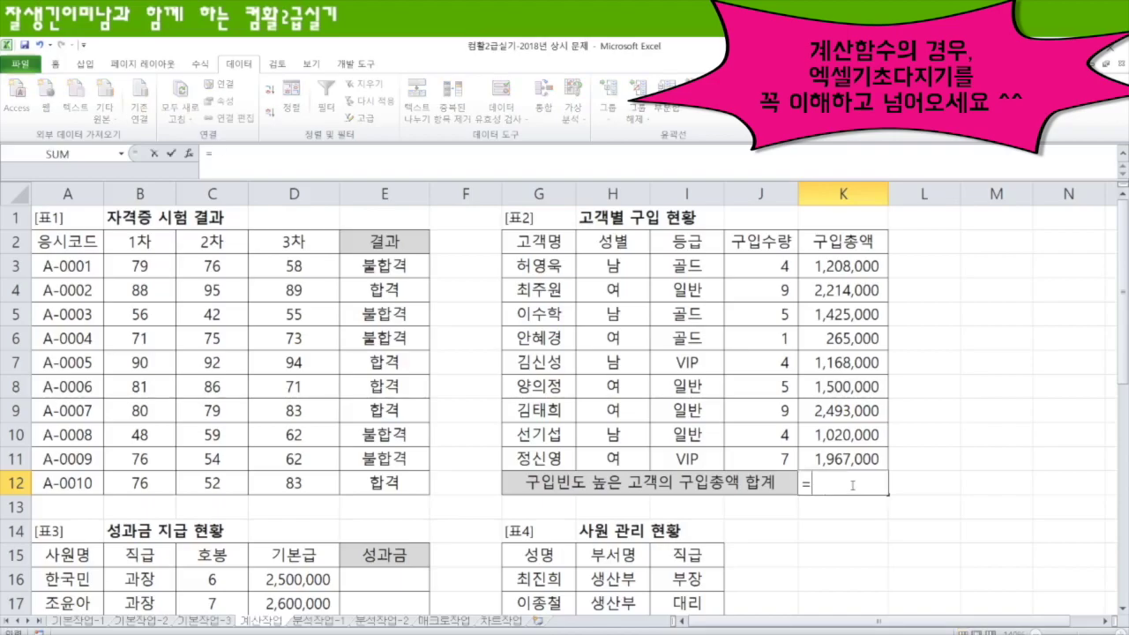
type("mode")
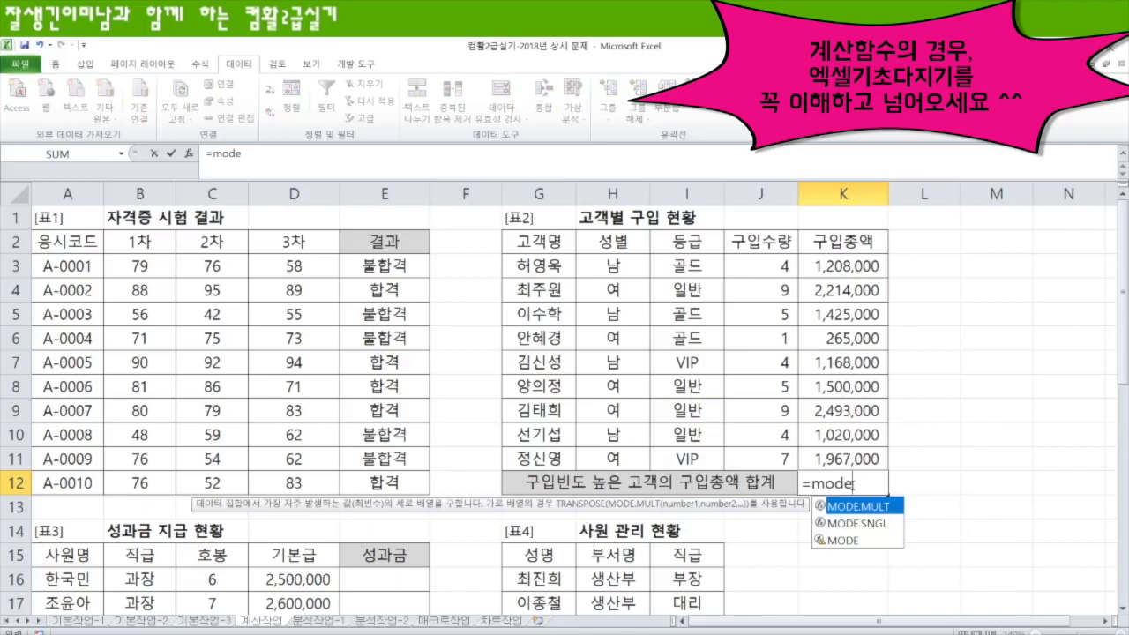
key("Down")
key("Down")
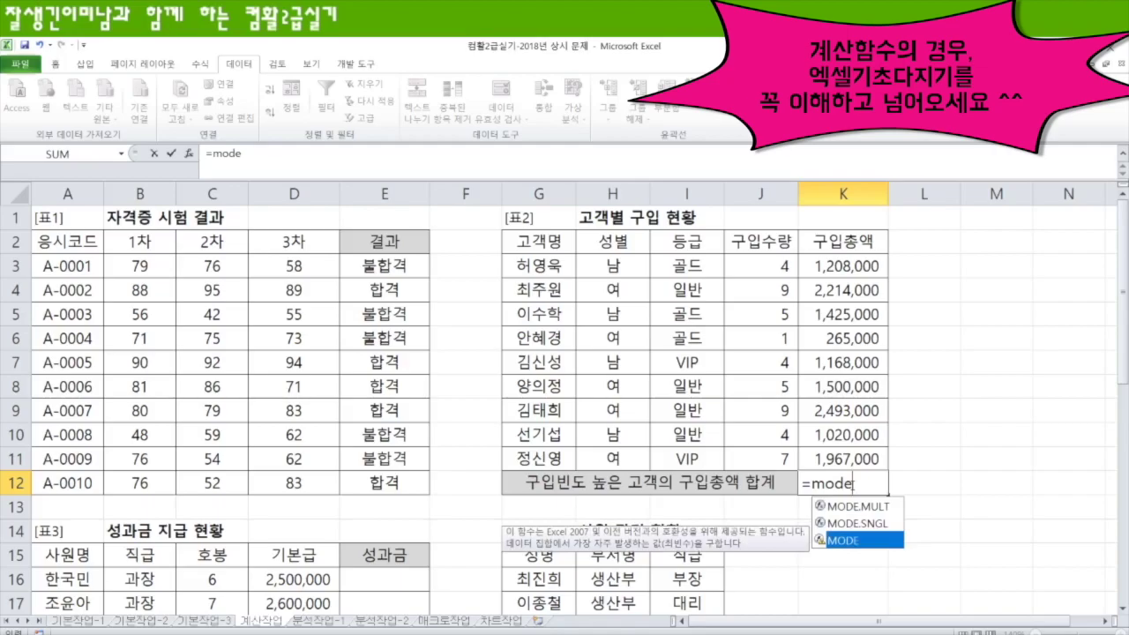
key("Tab")
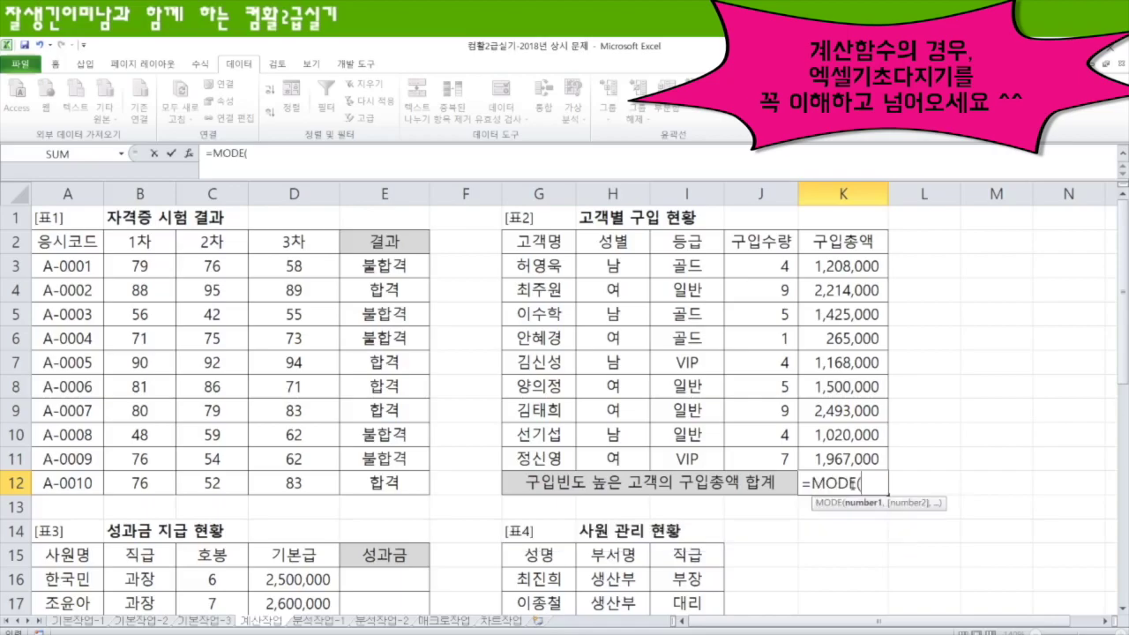
type("1,")
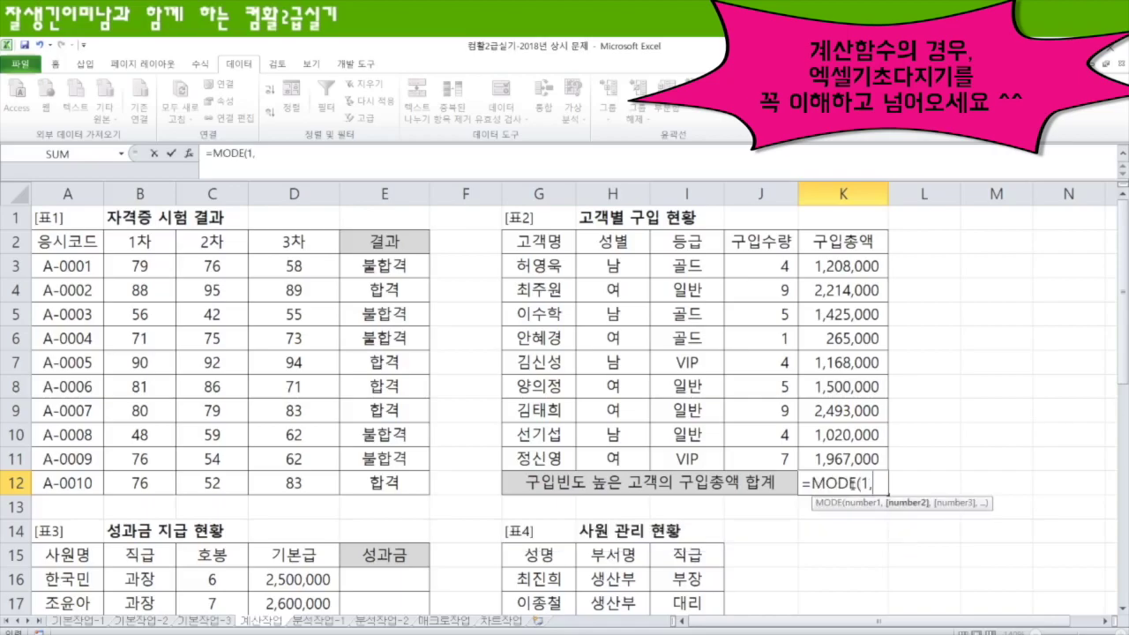
type("1,2,2,2")
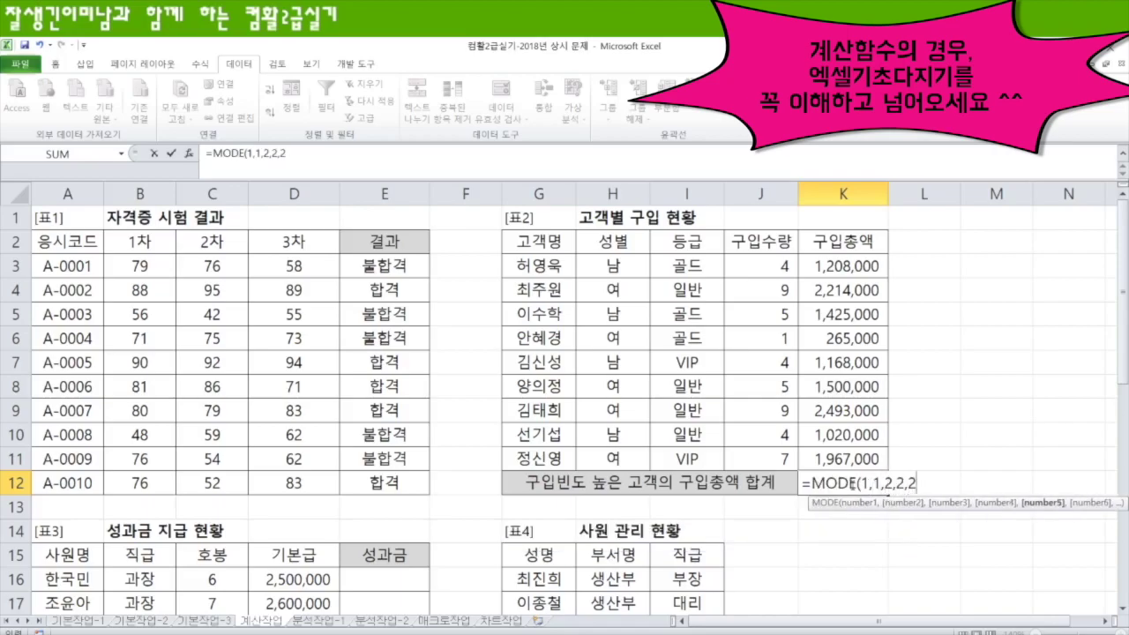
type(",3,3)")
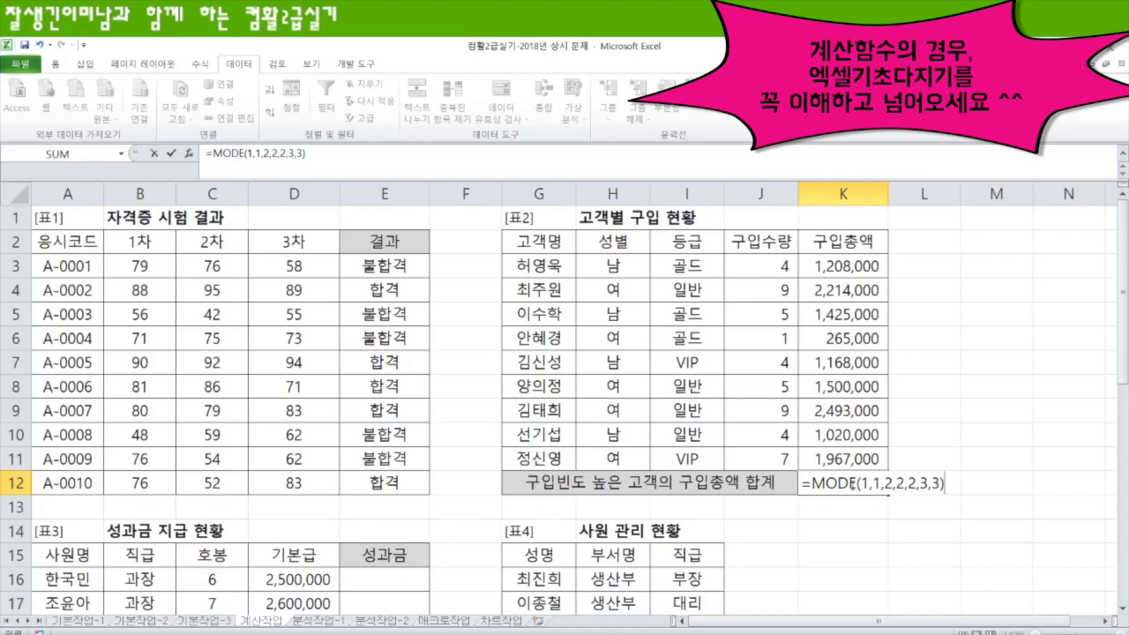
key("Return")
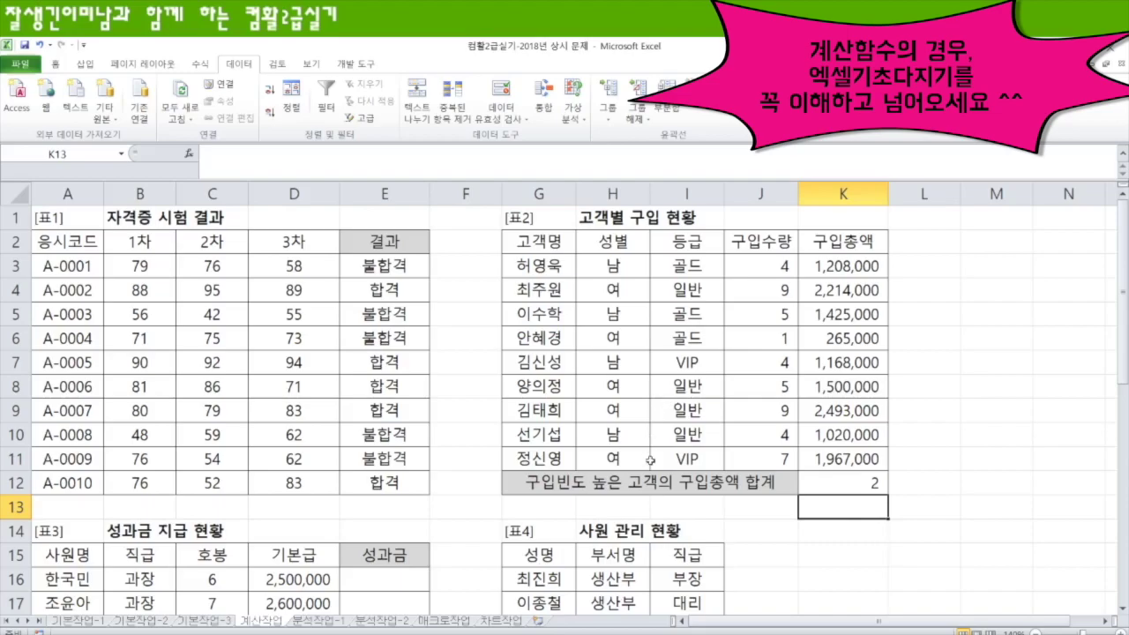
Step: Examine the 표2 purchase totals in K3:K11 and the purchase quantities in J3:J11 as the data for the K12 formula
left_click(844, 262)
key("shift+Down")
key("shift+Down")
key("shift+Down")
key("shift+Down")
key("shift+Down")
key("shift+Down")
key("shift+Down")
key("shift+Down")
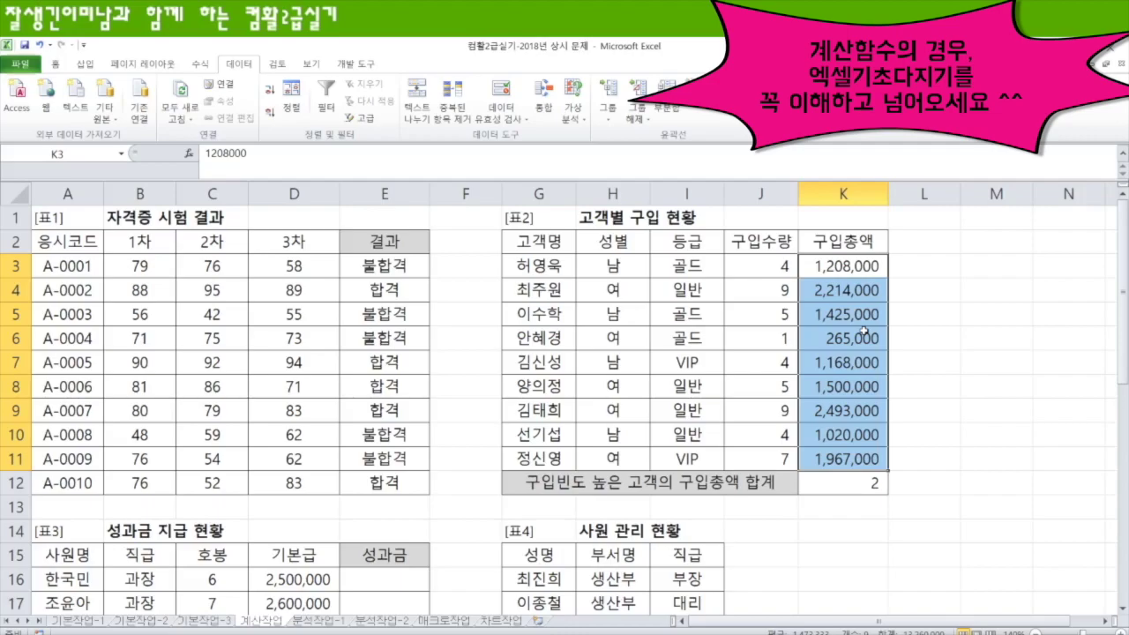
left_click_drag(752, 266, 756, 453)
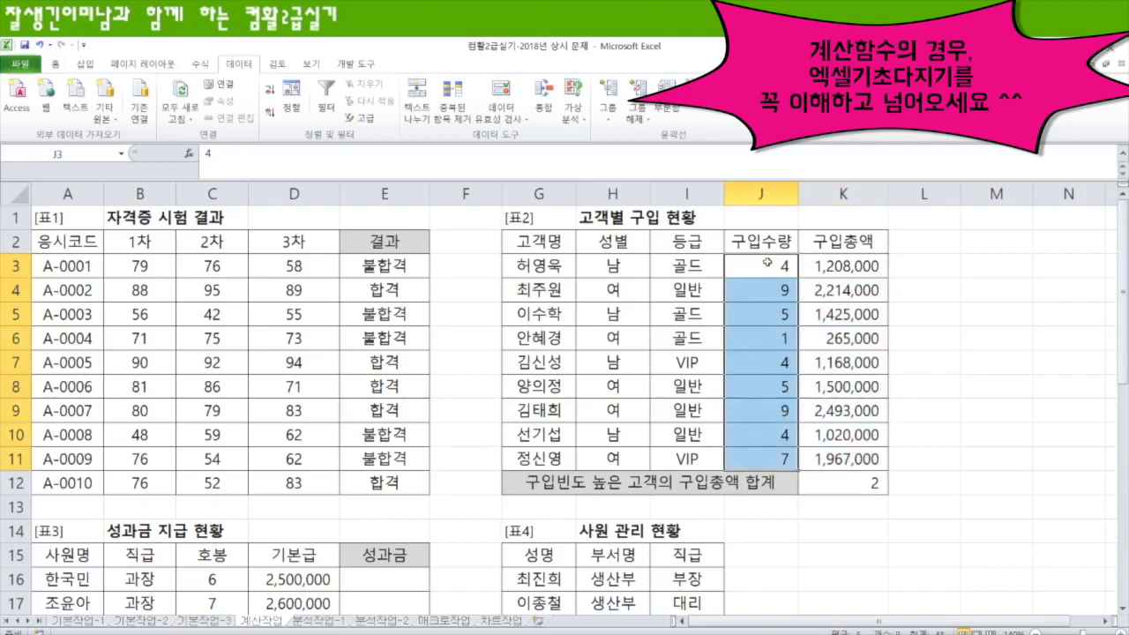
left_click_drag(758, 263, 760, 458)
Step: Replace the formula in K12 with =MODE(J3:J11) to get the most frequent 구입수량
left_click(852, 489)
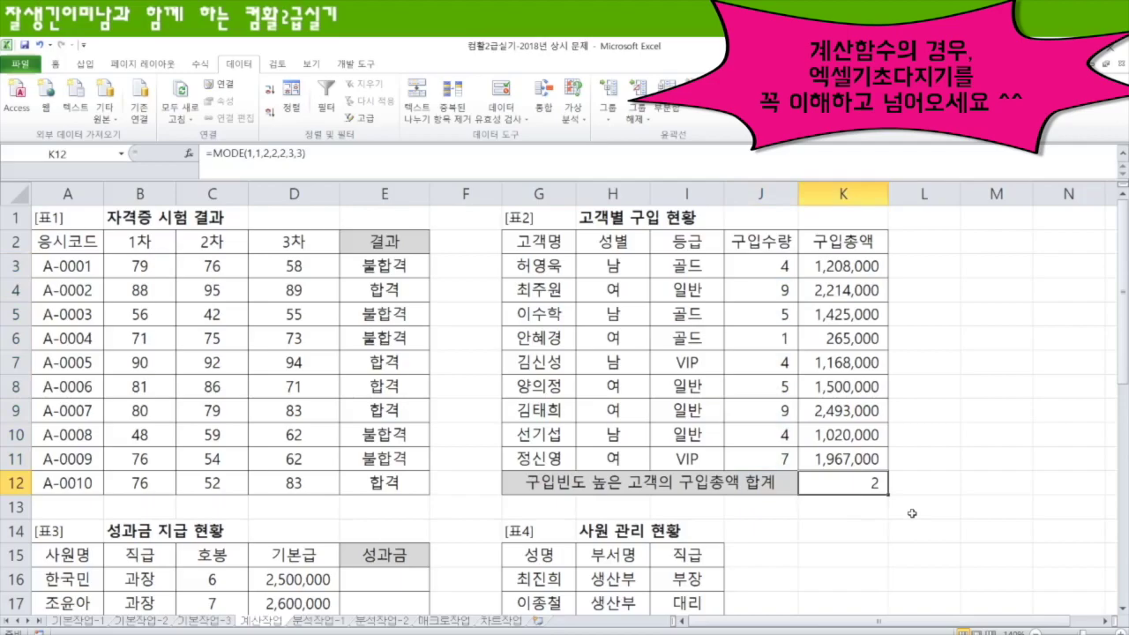
type("=mode")
key("Tab")
key("BackSpace")
key("BackSpace")
key("BackSpace")
key("BackSpace")
key("BackSpace")
key("BackSpace")
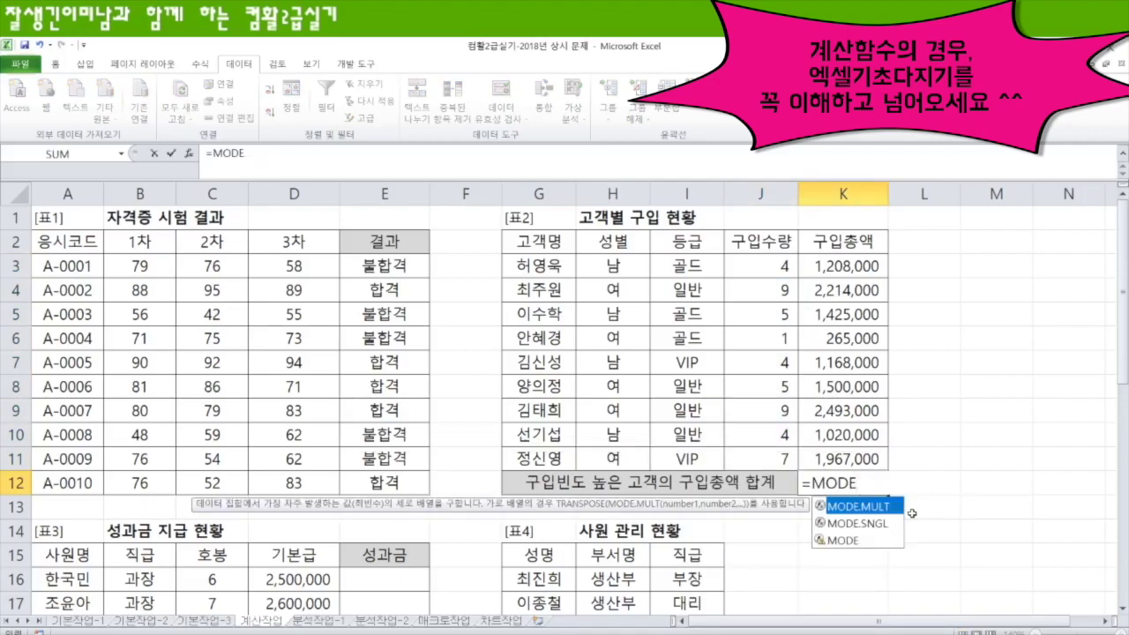
key("Down")
key("Down")
key("Tab")
left_click_drag(768, 265, 749, 453)
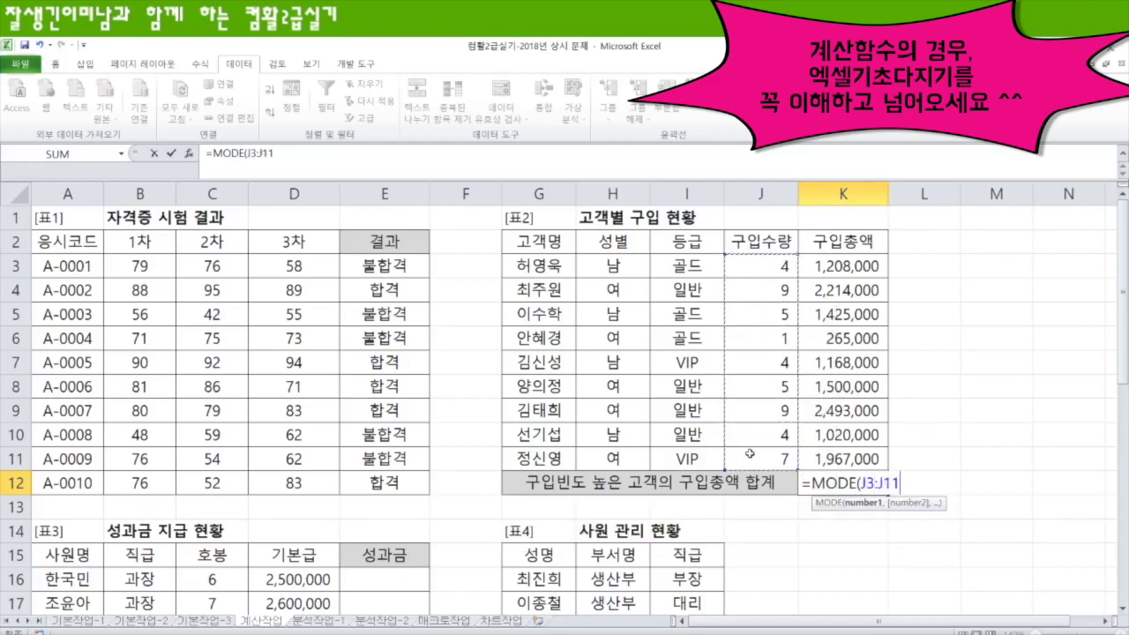
key("Return")
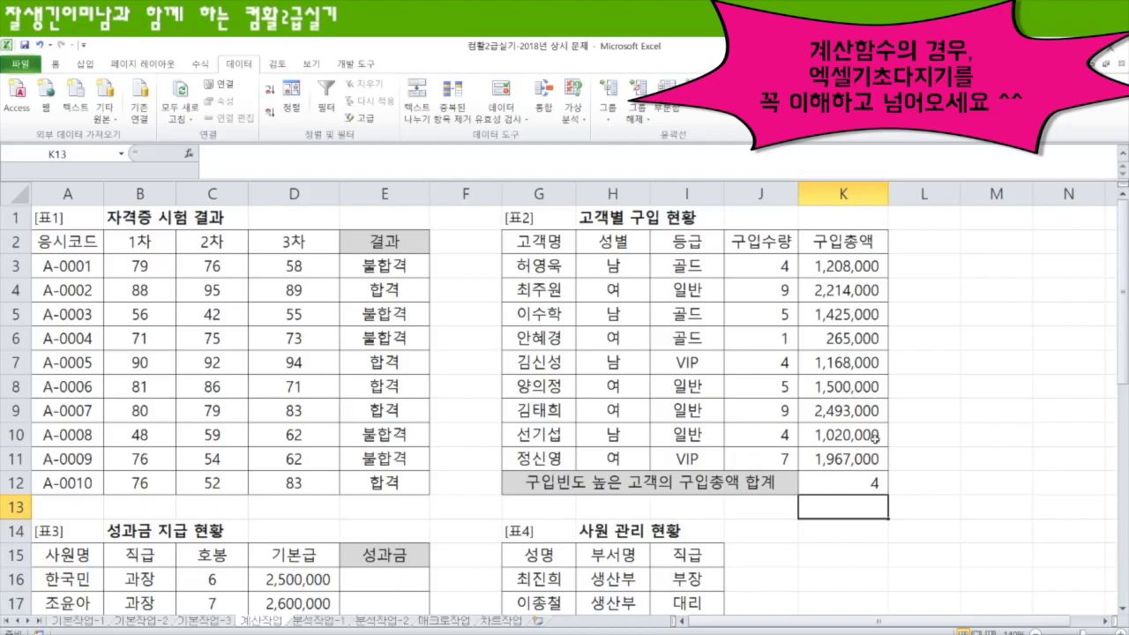
Step: Enter =SUMIF(J3:J11,K12,K3:K11) in K13, summing 구입총액 for the quantity that matches K12
left_click(850, 487)
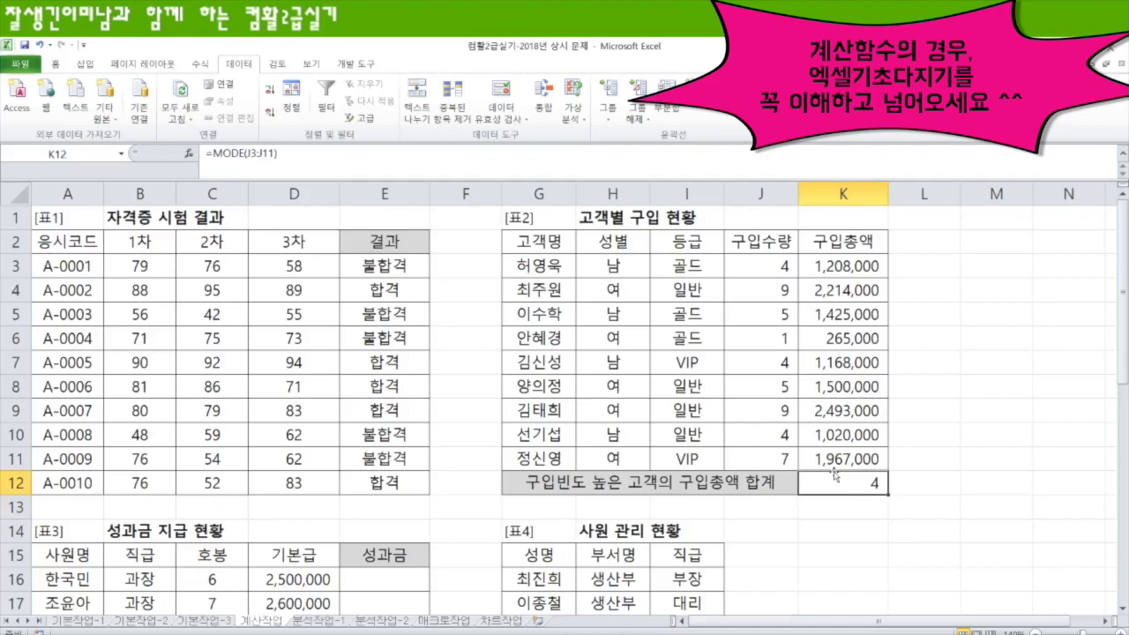
double_click(835, 476)
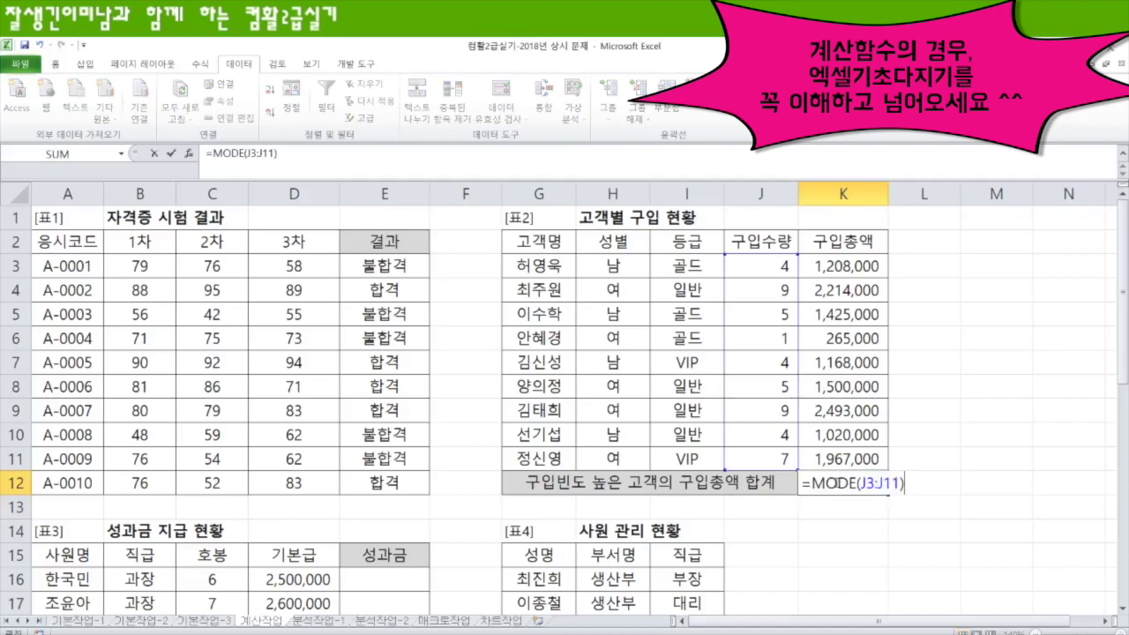
left_click_drag(813, 482, 905, 482)
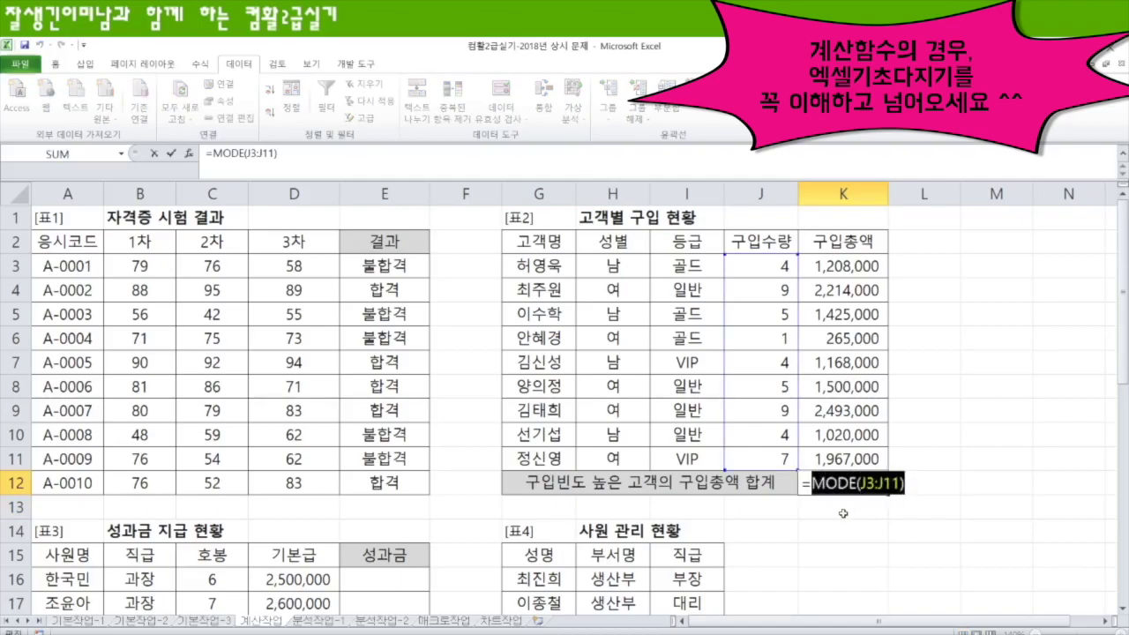
key("Return")
type("=")
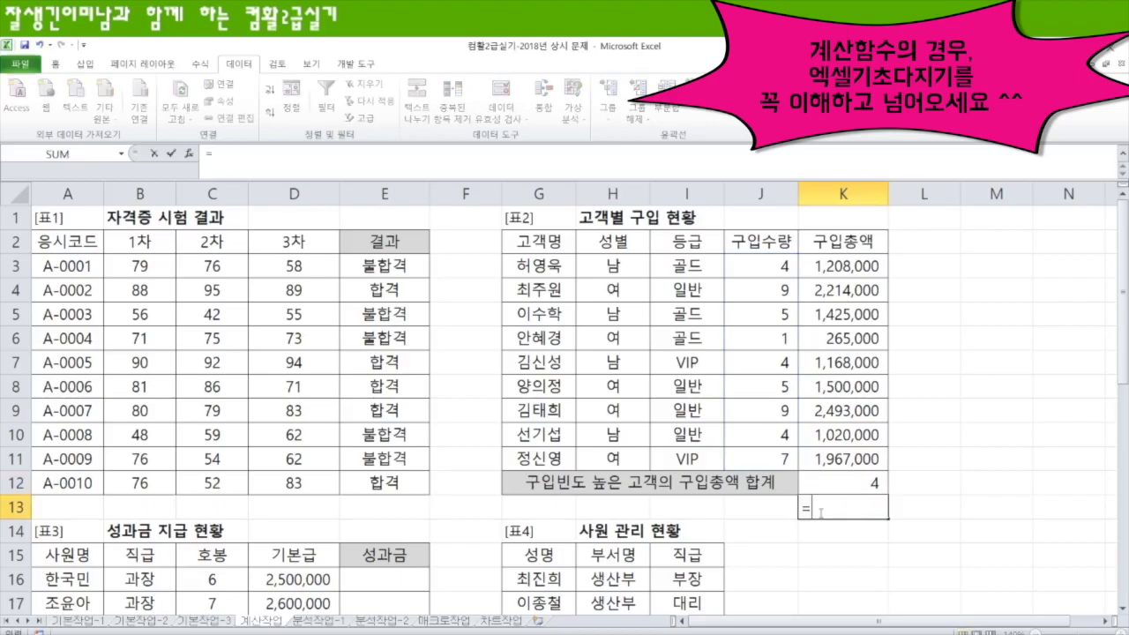
type("sumif")
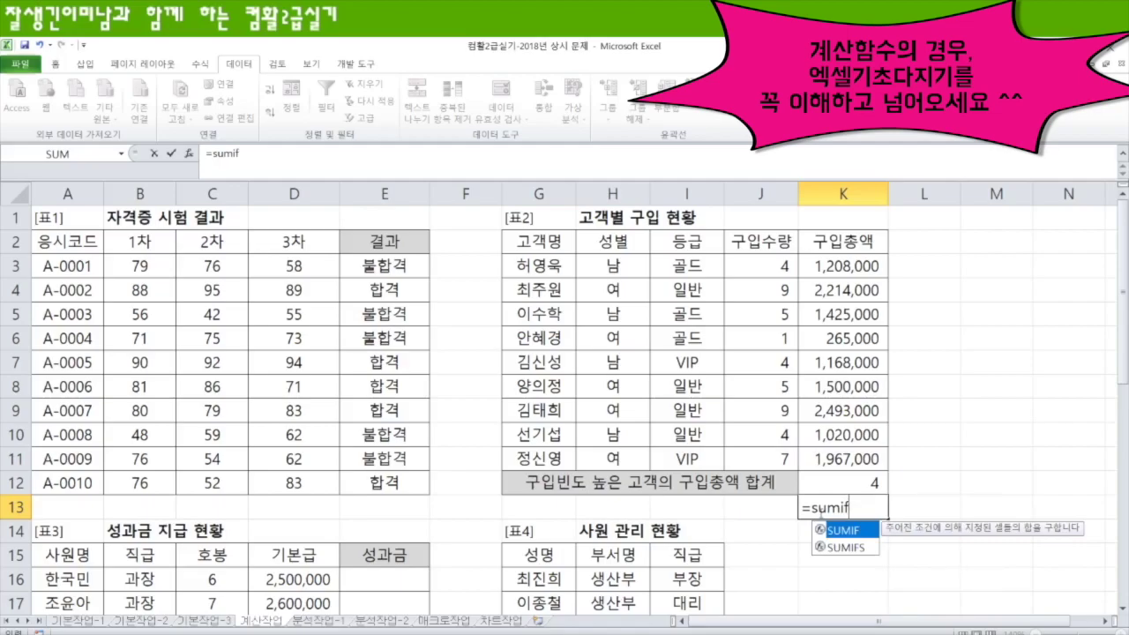
key("Tab")
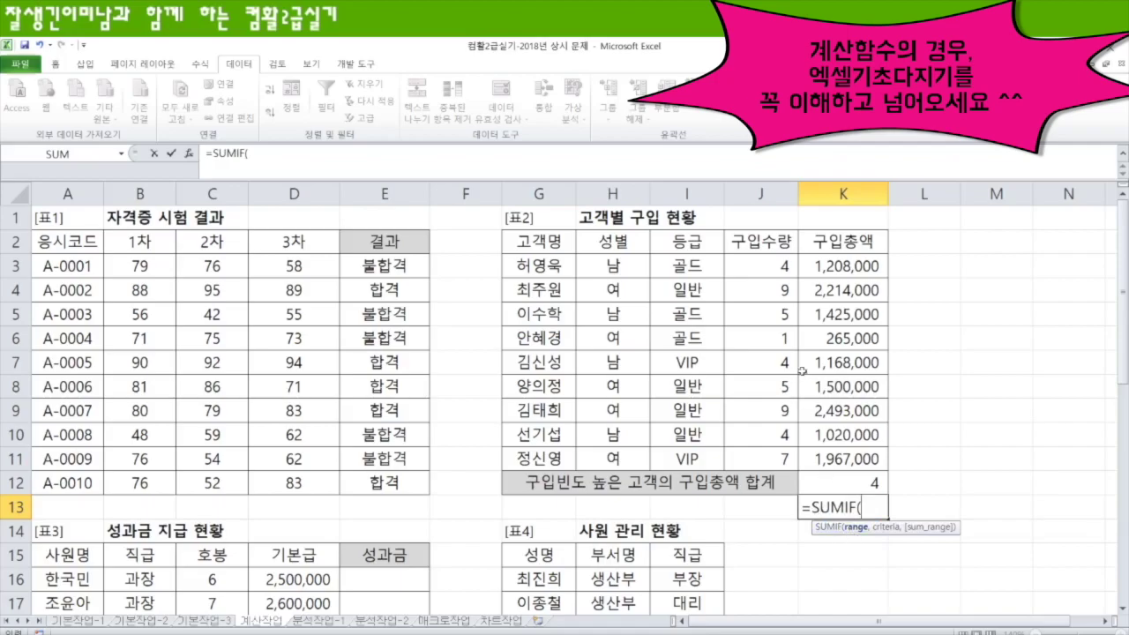
left_click_drag(748, 262, 759, 459)
type(",")
left_click(848, 487)
type(",")
left_click_drag(843, 263, 854, 448)
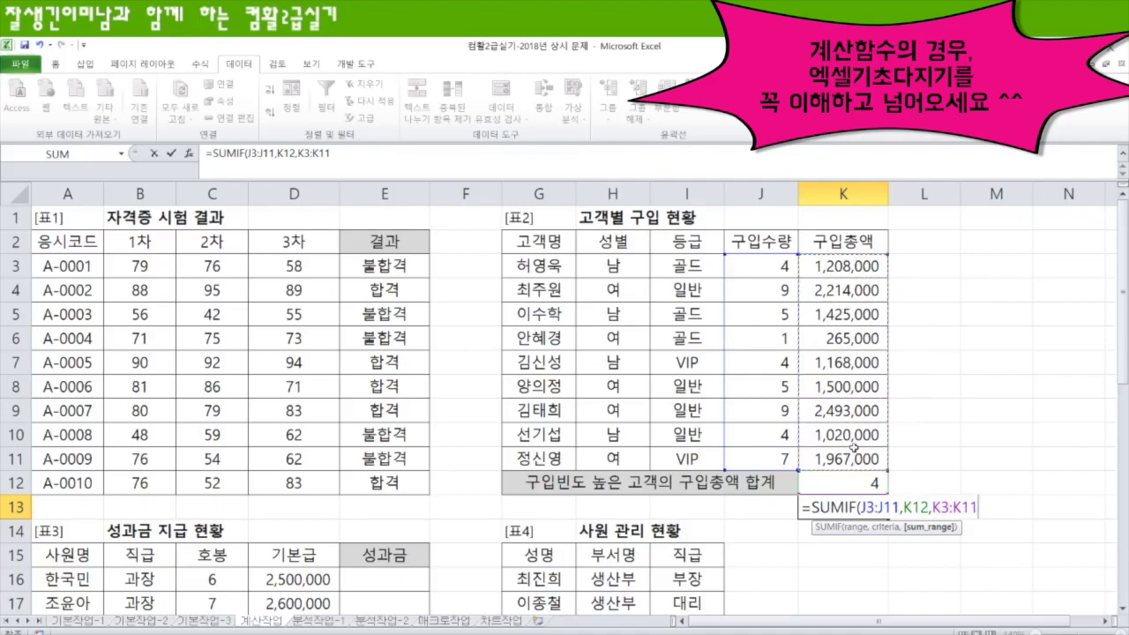
type(")")
key("Return")
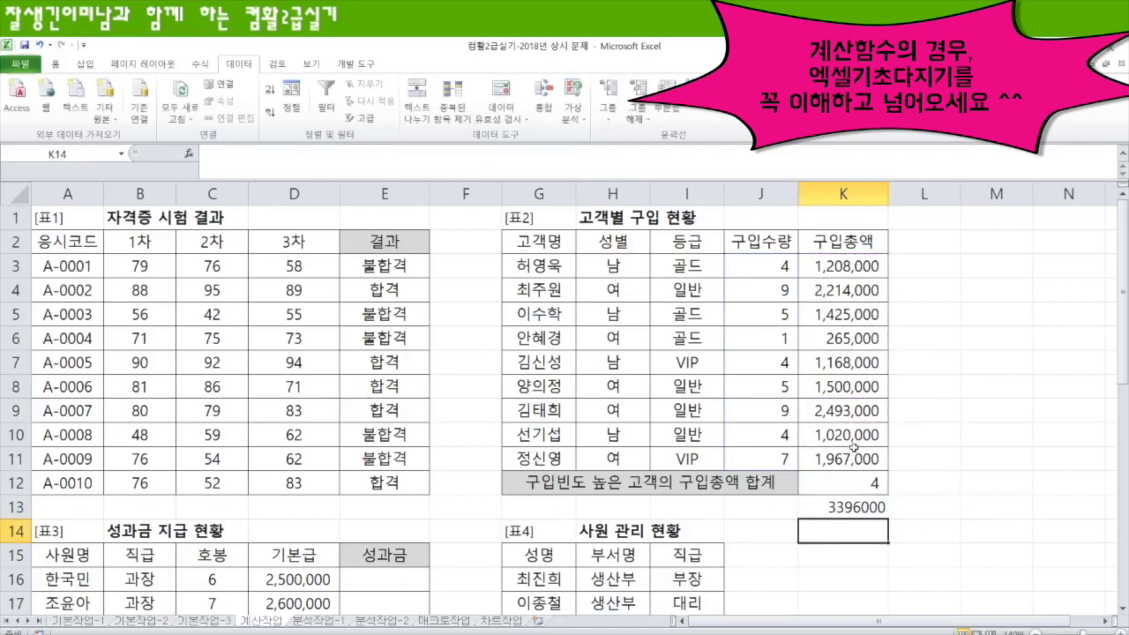
Step: Wrap the MODE formula in K12 in SUMIF, with J3:J11 as the range and MODE(J3:J11) as the criteria
key("Up")
key("Up")
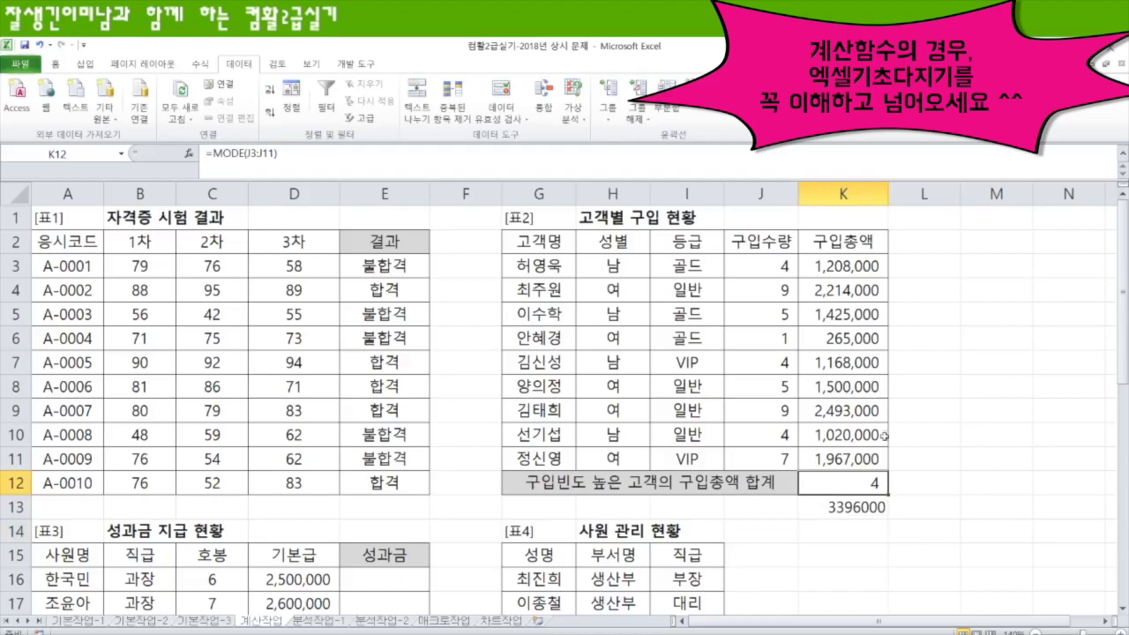
left_click(861, 502)
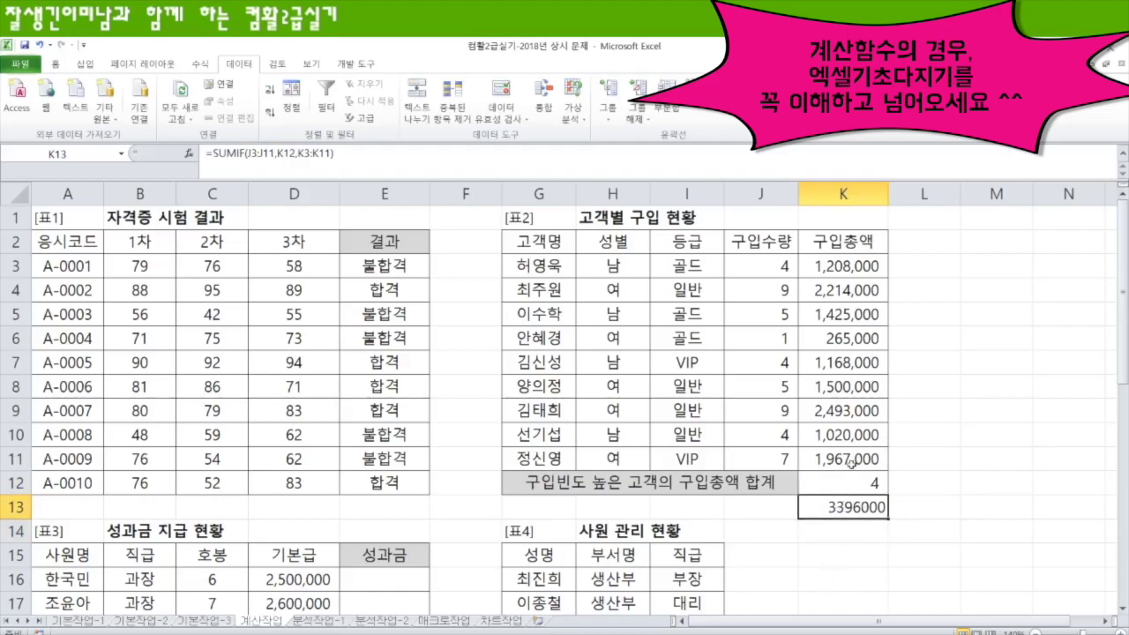
left_click(863, 483)
double_click(817, 486)
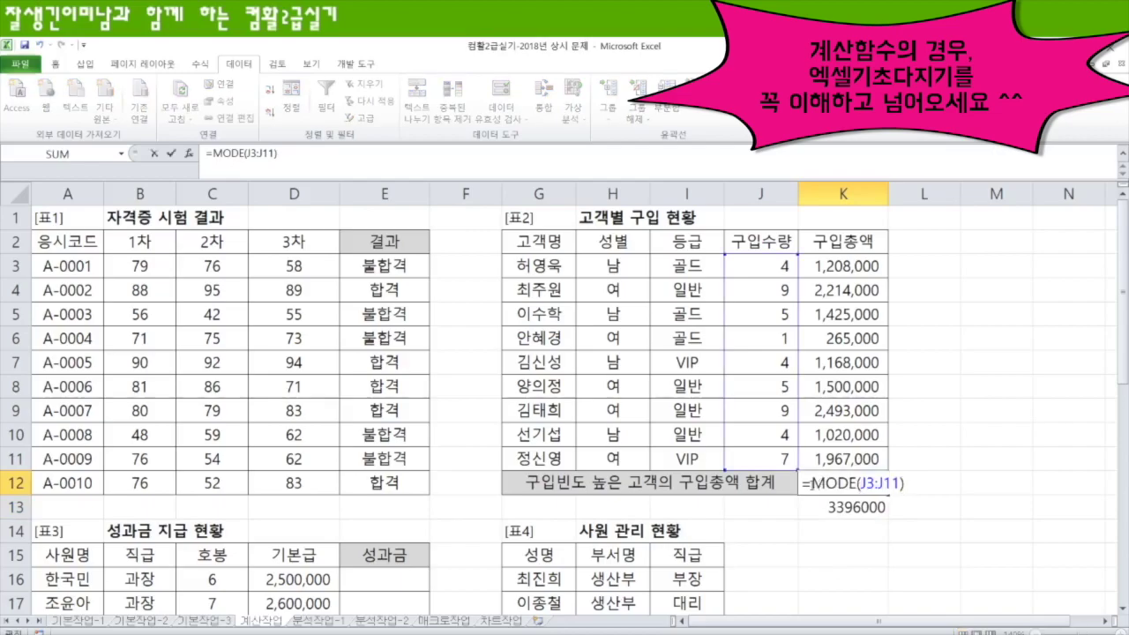
type("sumi")
key("Tab")
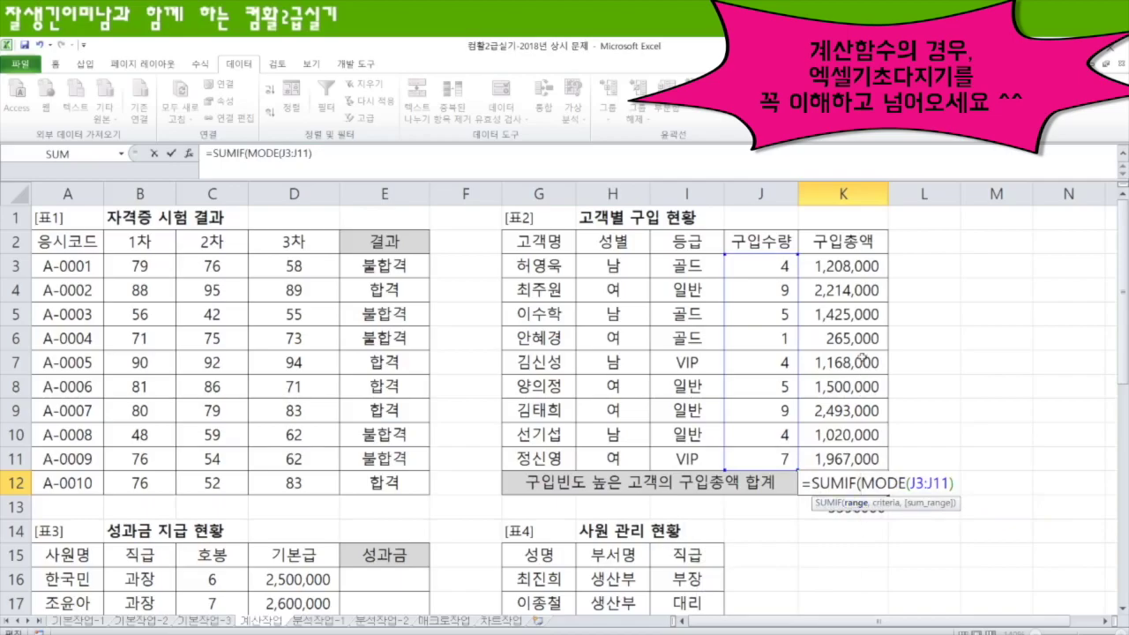
left_click_drag(761, 264, 751, 452)
type(",")
left_click_drag(905, 482, 1002, 484)
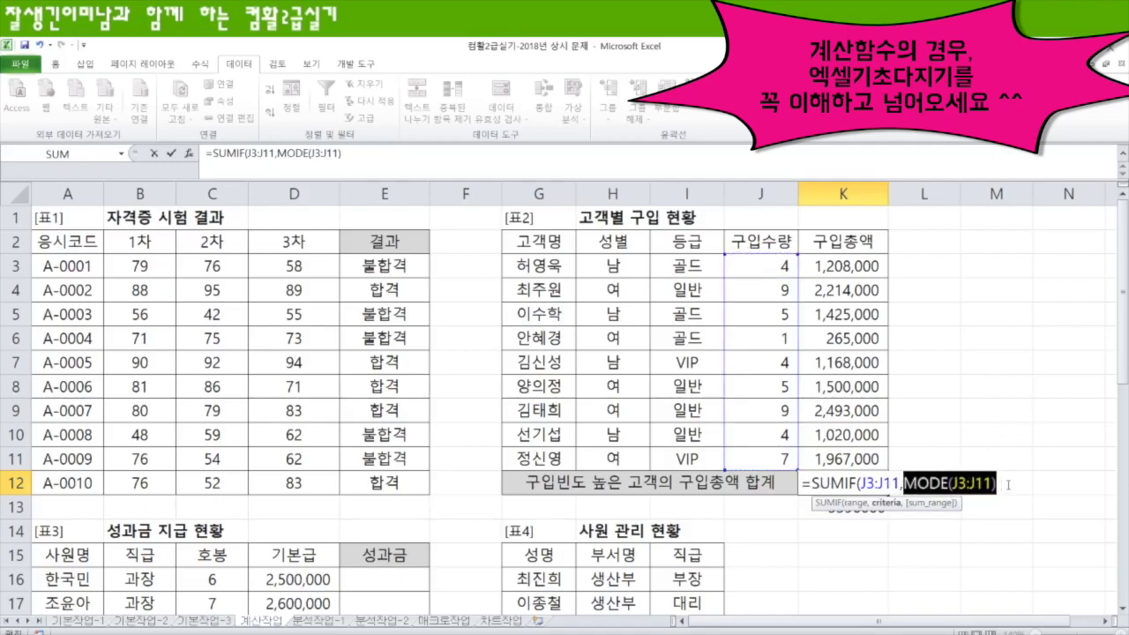
Step: Complete the SUMIF formula in K12 with K3:K11 as the sum range
left_click(1006, 483)
type(",")
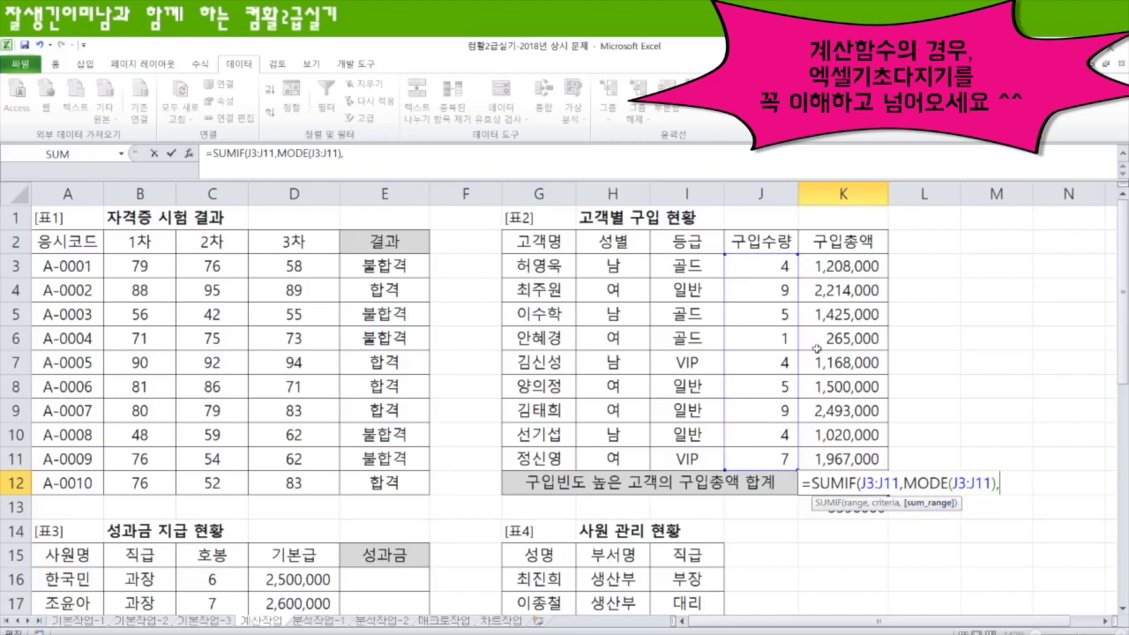
left_click(845, 263)
left_click_drag(845, 263, 845, 452)
type(")")
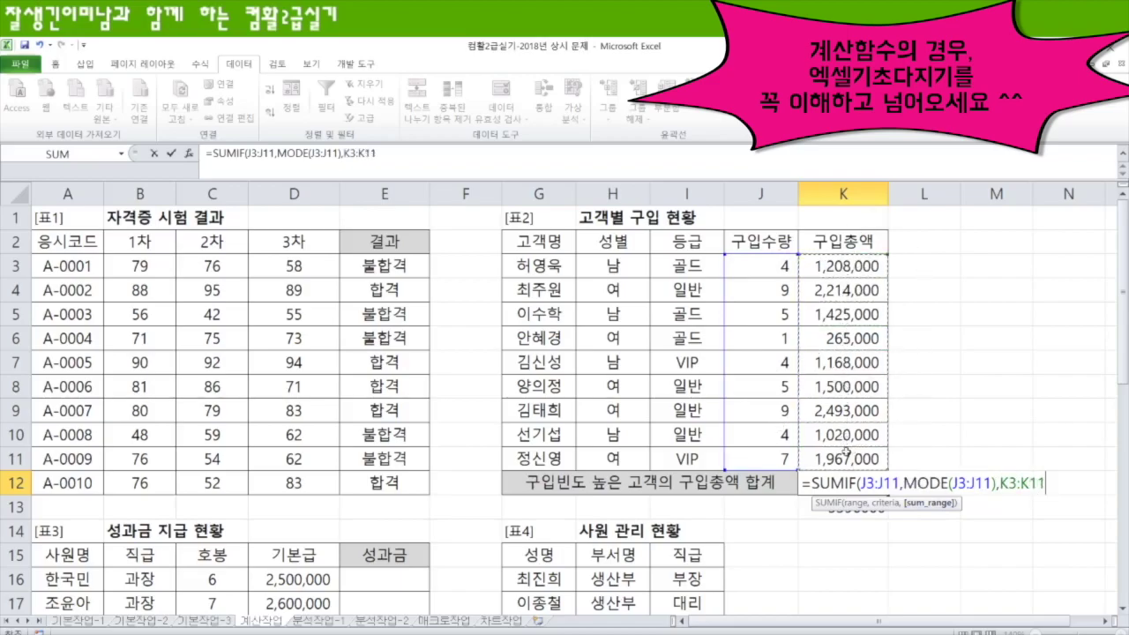
key("Return")
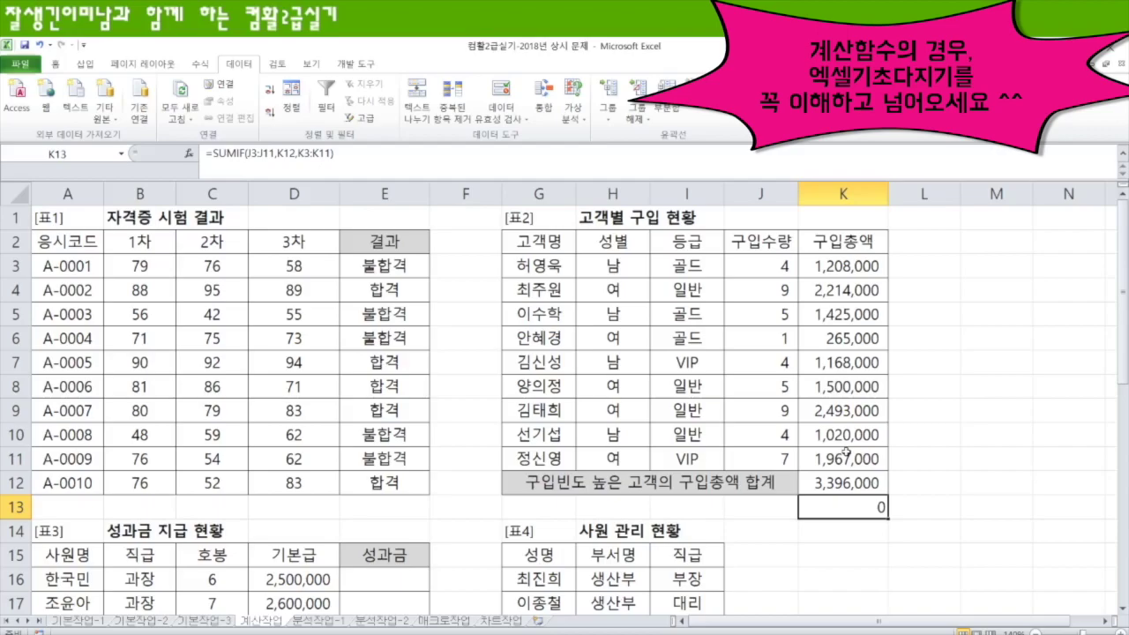
Step: Enter =TRUNC(2.3) in E16, the first 성과금 cell of 표3, to try out the TRUNC function
scroll(651, 408, "down", 4)
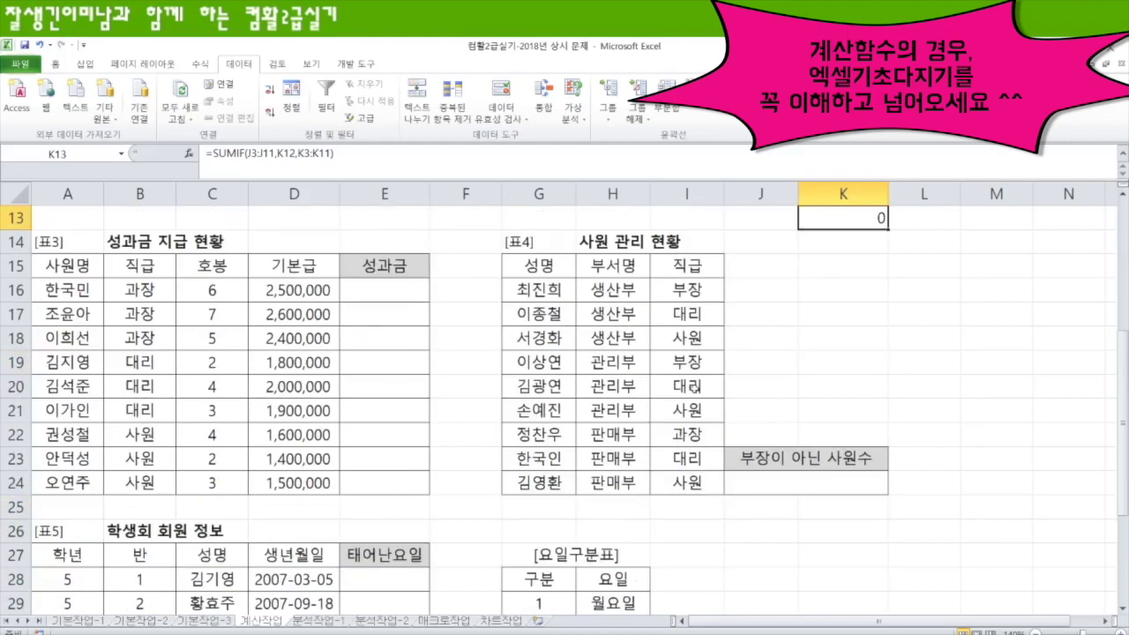
left_click(378, 288)
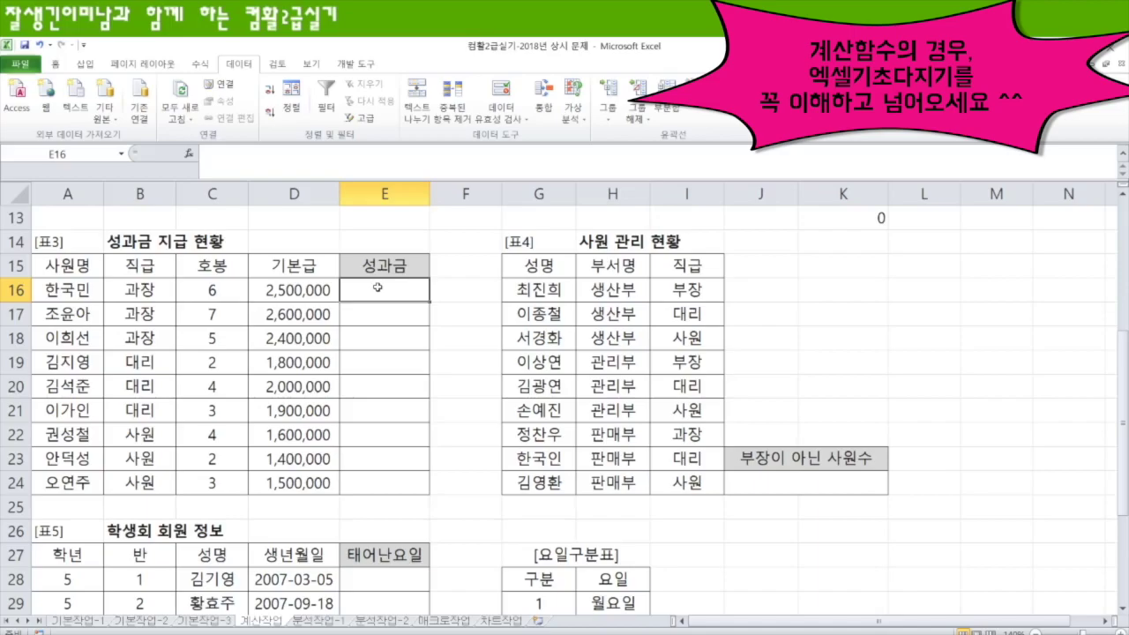
type("=trun")
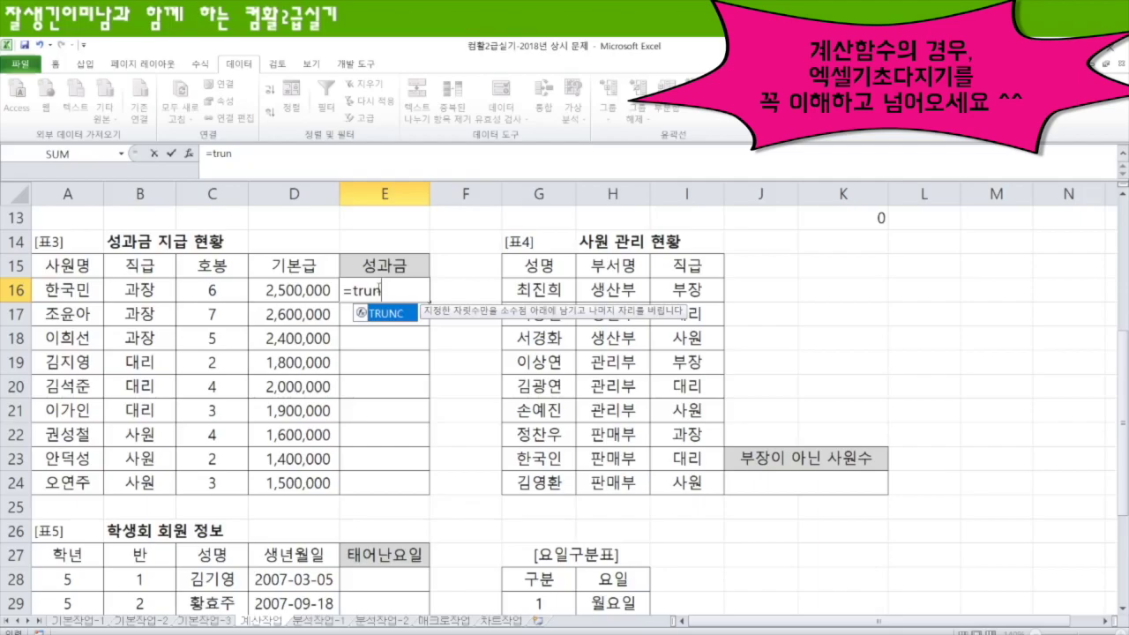
key("Tab")
type("2,3")
key("BackSpace")
key("BackSpace")
type(".3)")
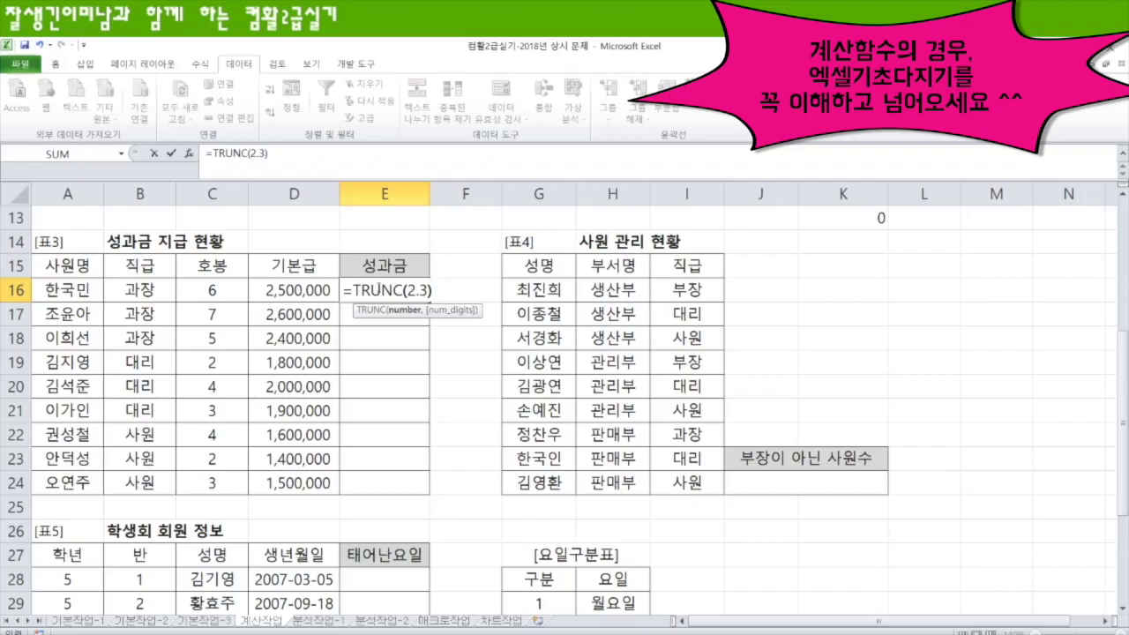
key("Return")
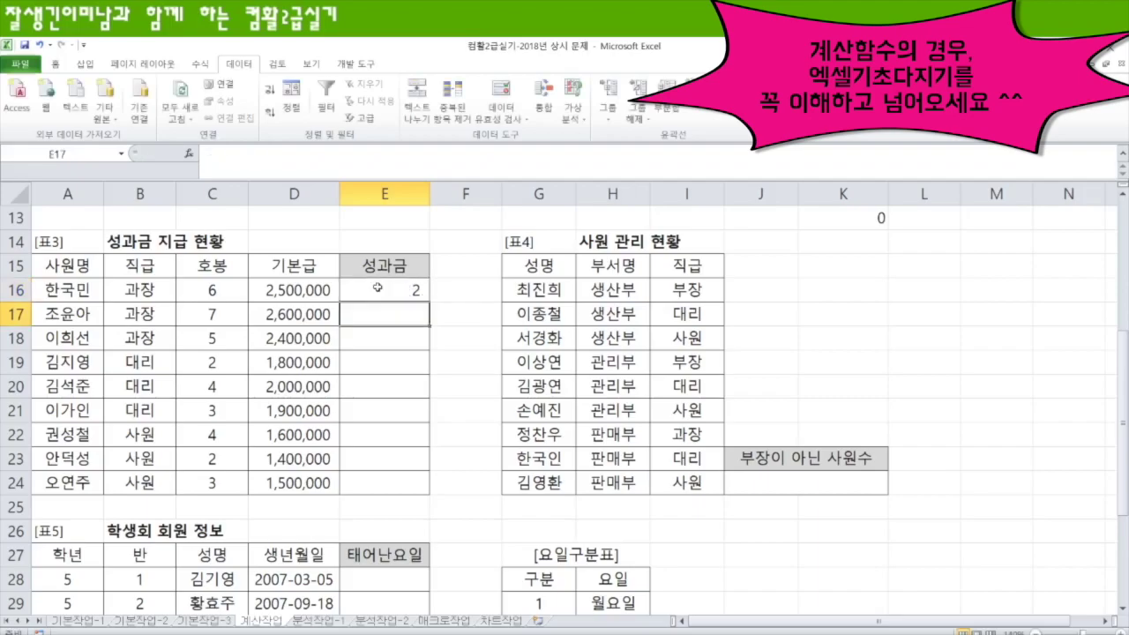
Step: Change the trial formula in E16 to =TRUNC(1234.123,-2), truncating the number at the hundreds place
left_click(378, 287)
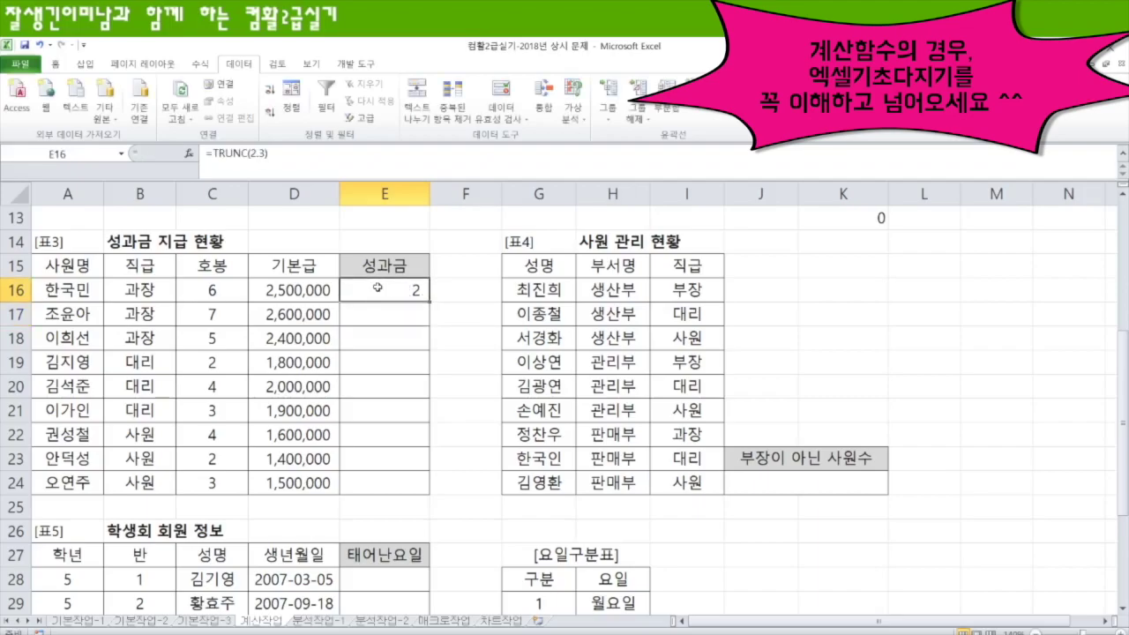
key("F2")
key("BackSpace")
key("BackSpace")
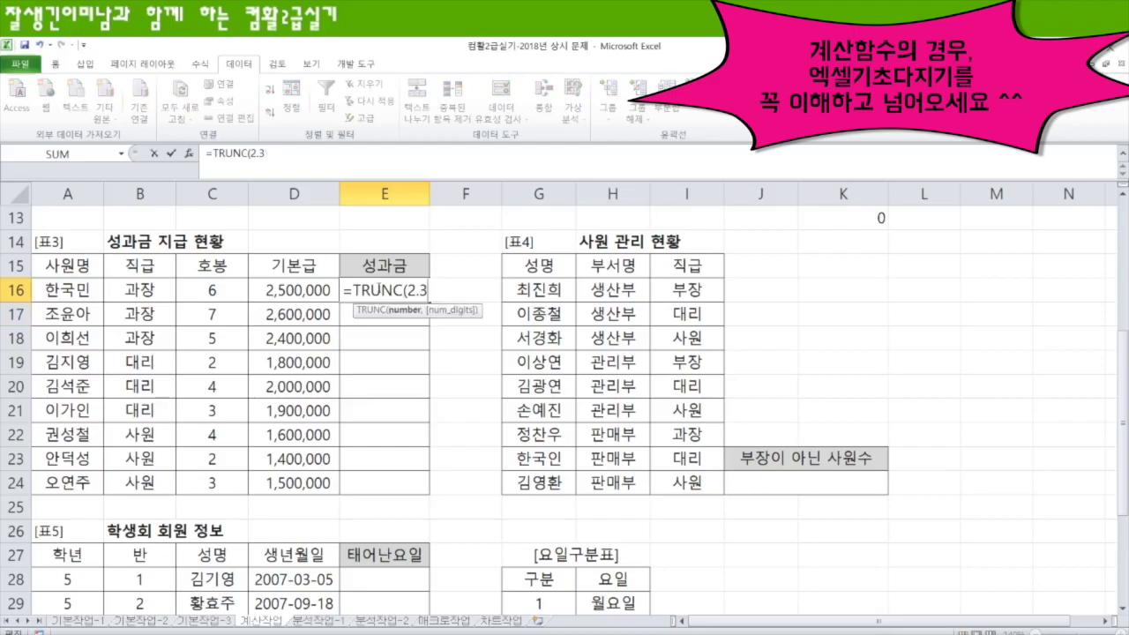
key("BackSpace")
key("BackSpace")
type("1234.123,")
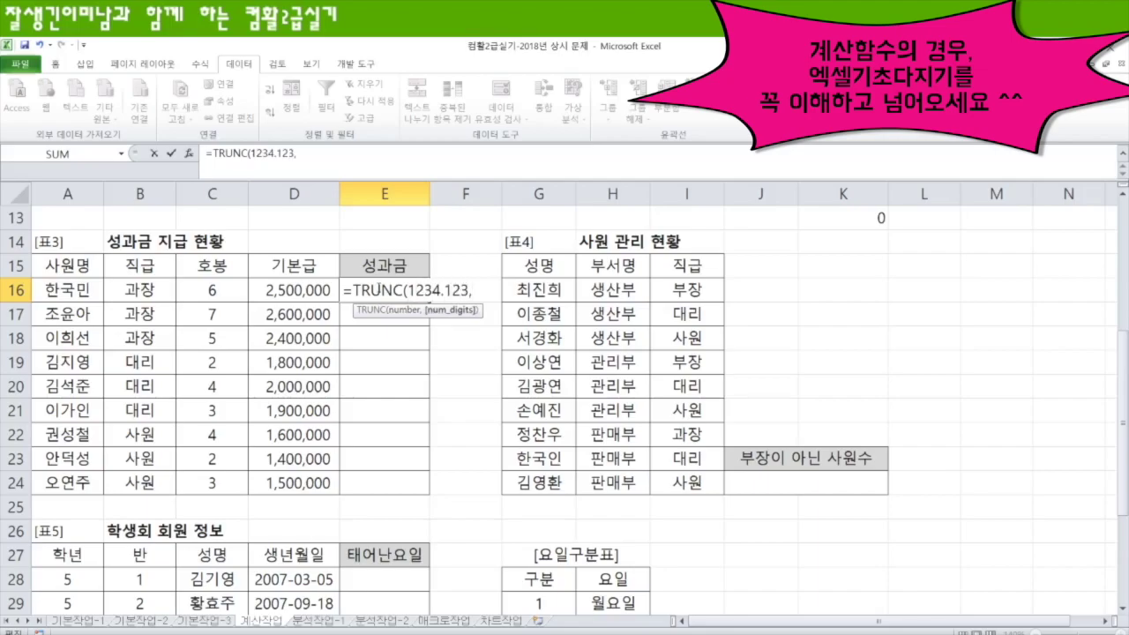
type("2")
key("BackSpace")
type("-2")
key("Return")
Step: Replace the trial TRUNC formula in E16 with the start of a SQRT formula
left_click(377, 288)
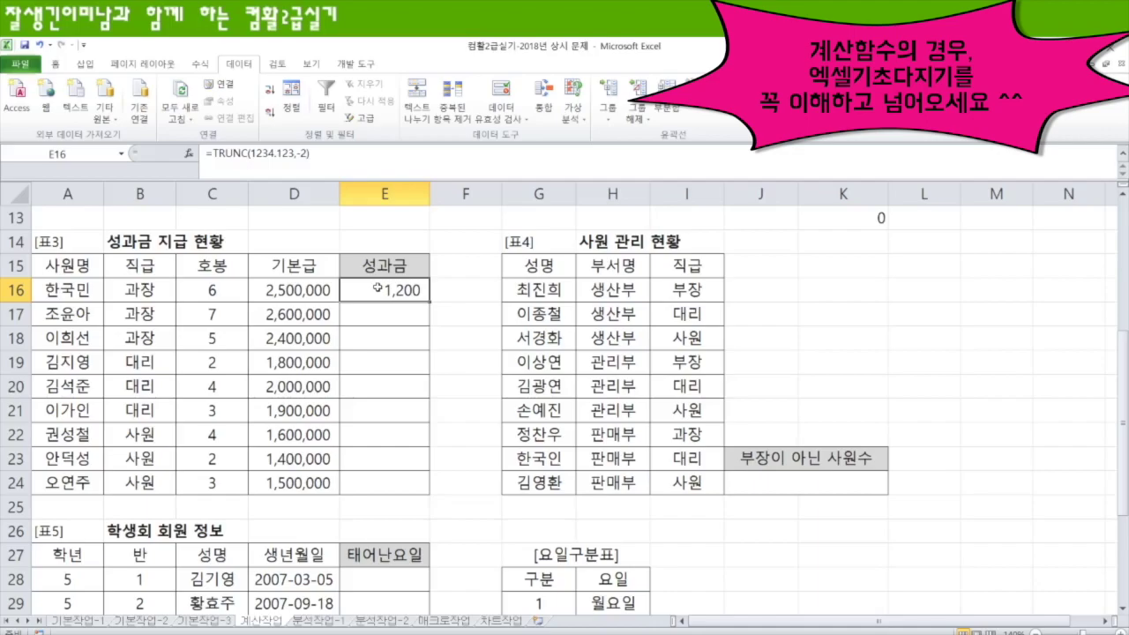
type("=")
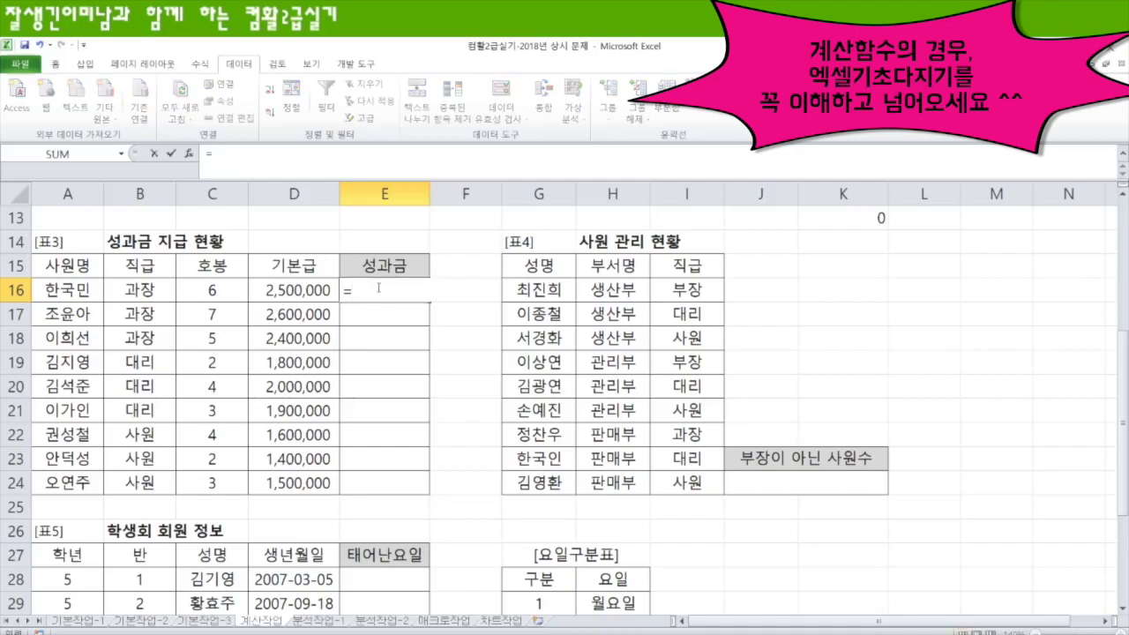
type("sqrt")
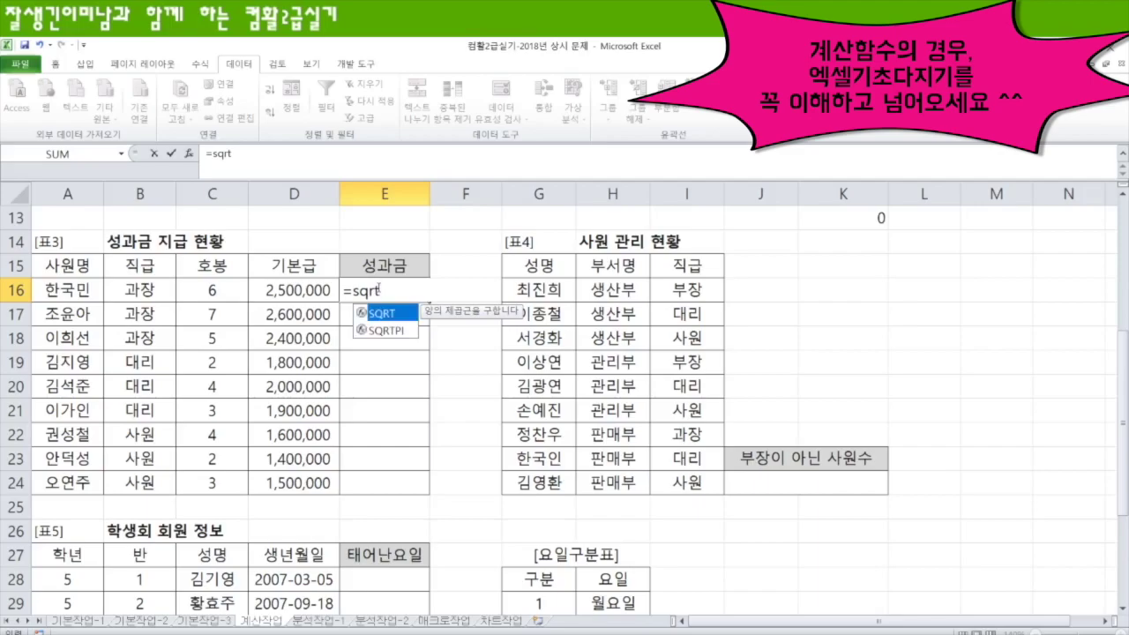
key("Tab")
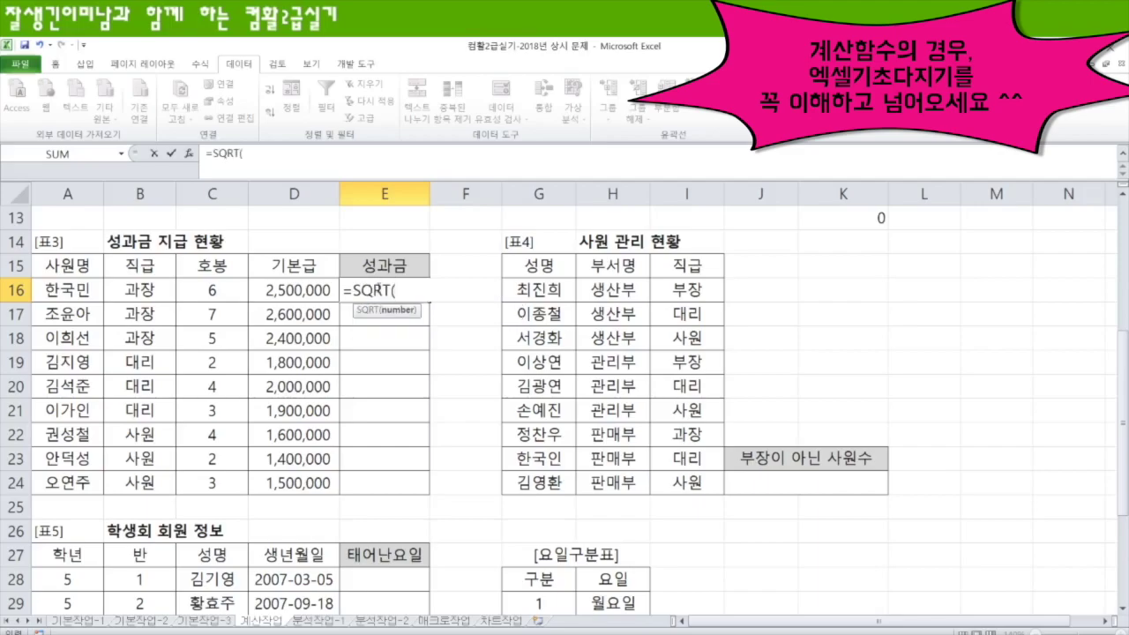
Step: Try the square root function in cell E16 with =SQRT(9)
type("9)")
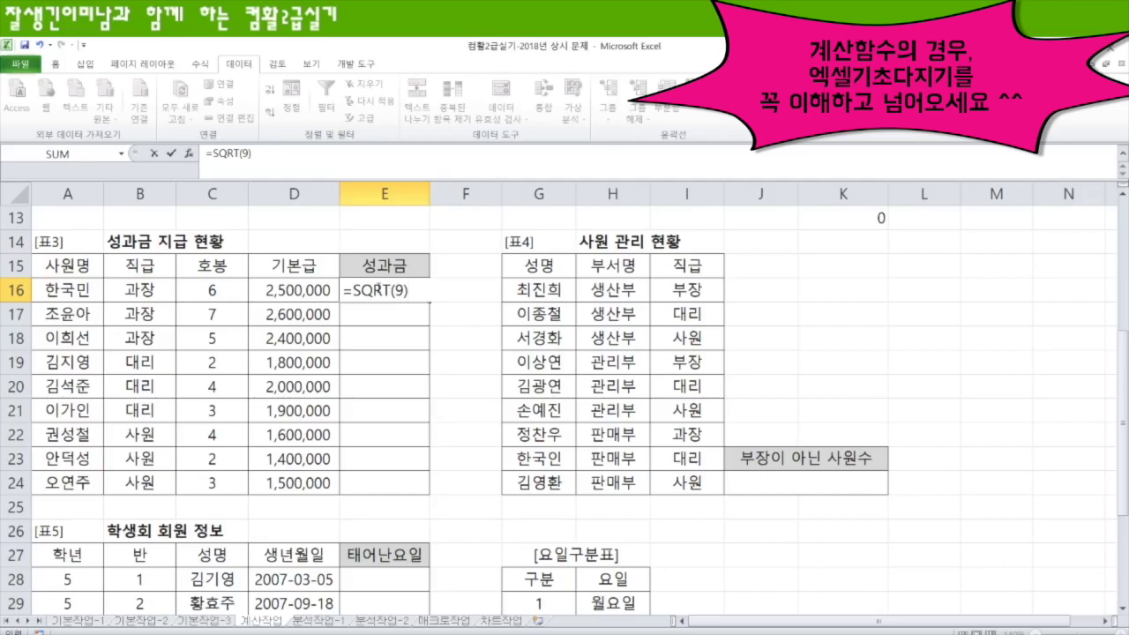
key("Return")
Step: Enter =SQRT(C16)*D16 in cell E16 as the first 성과금 formula
left_click(377, 287)
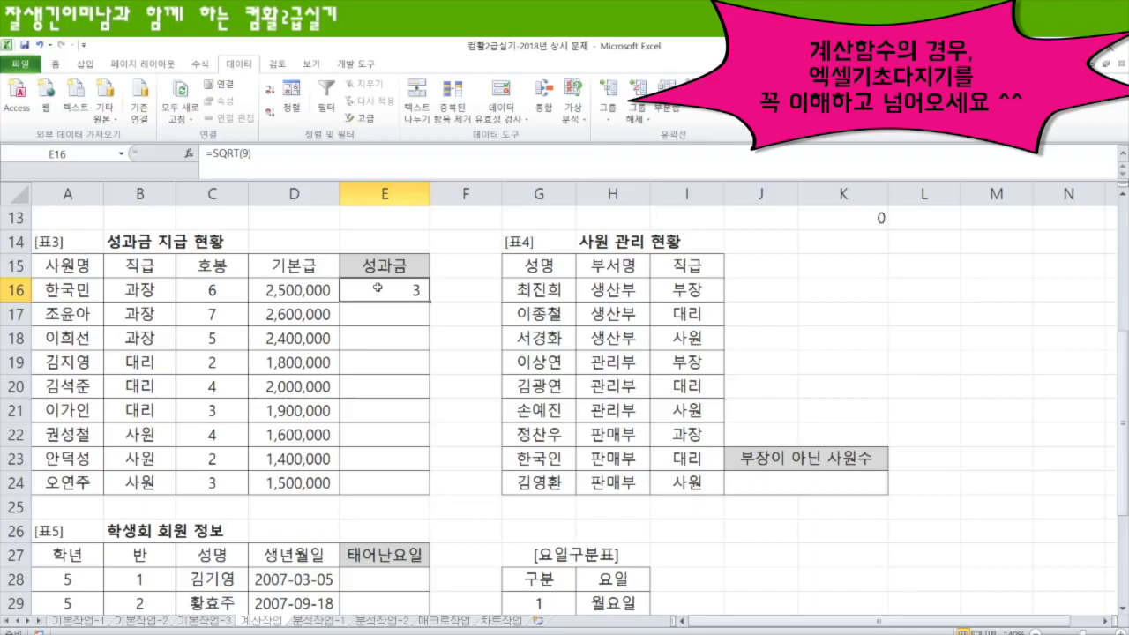
type("=sq")
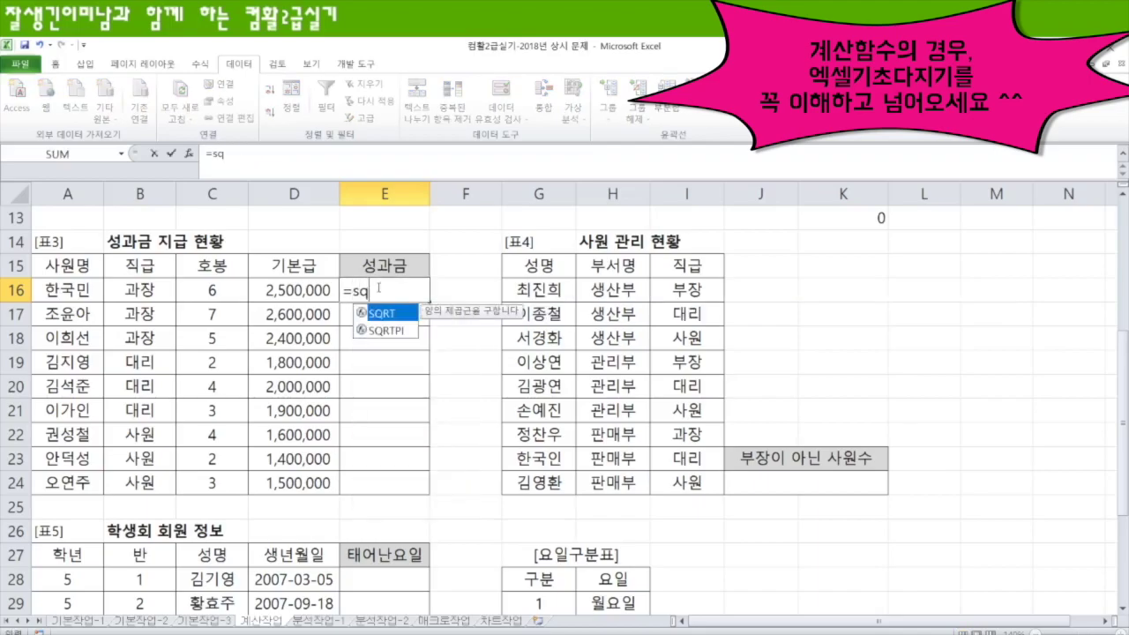
key("Tab")
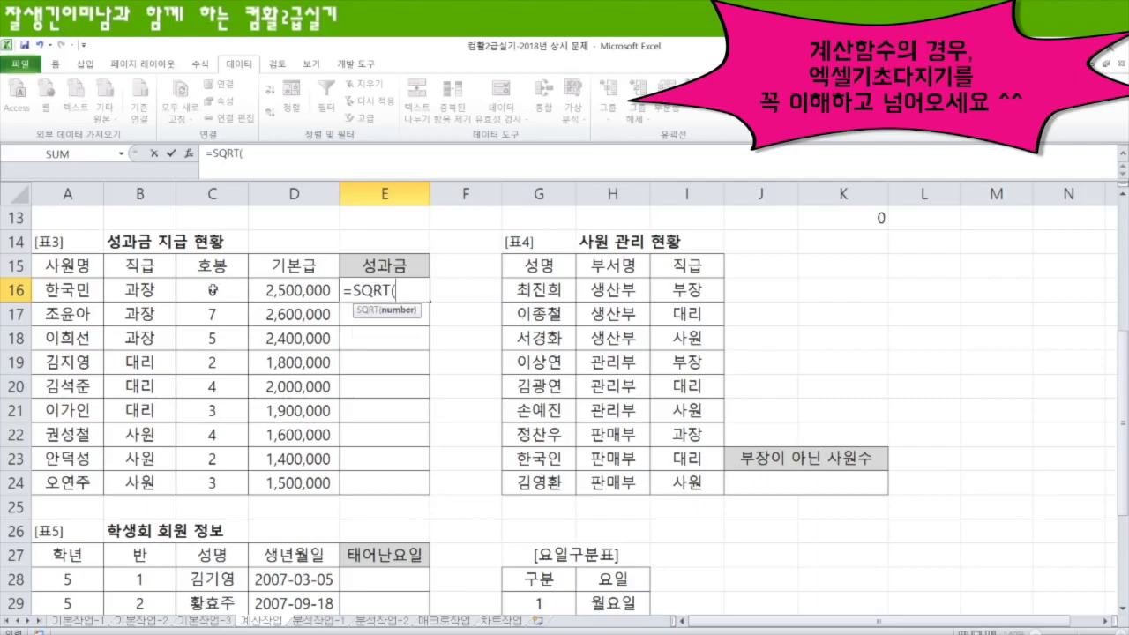
left_click(212, 292)
type(")")
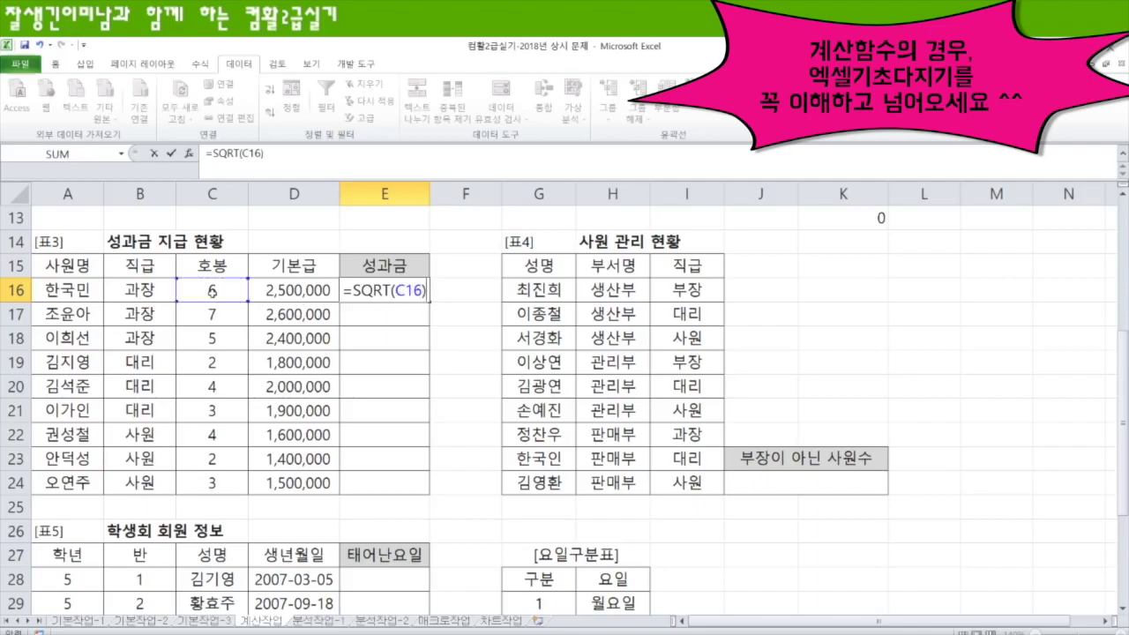
type("*")
left_click(313, 294)
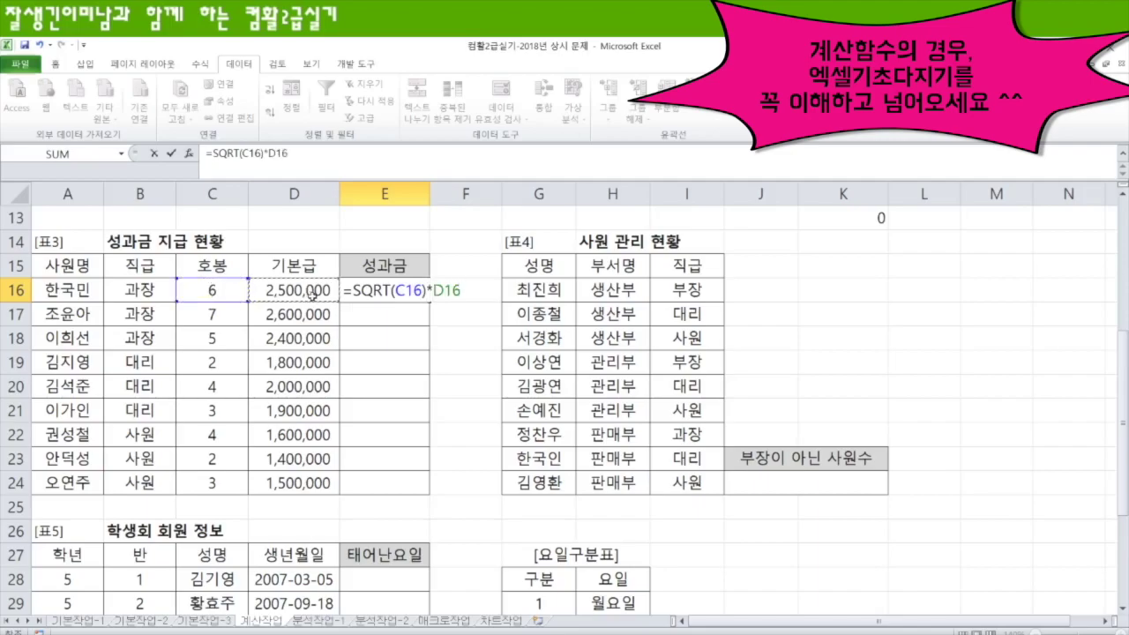
left_click(407, 289)
key("Return")
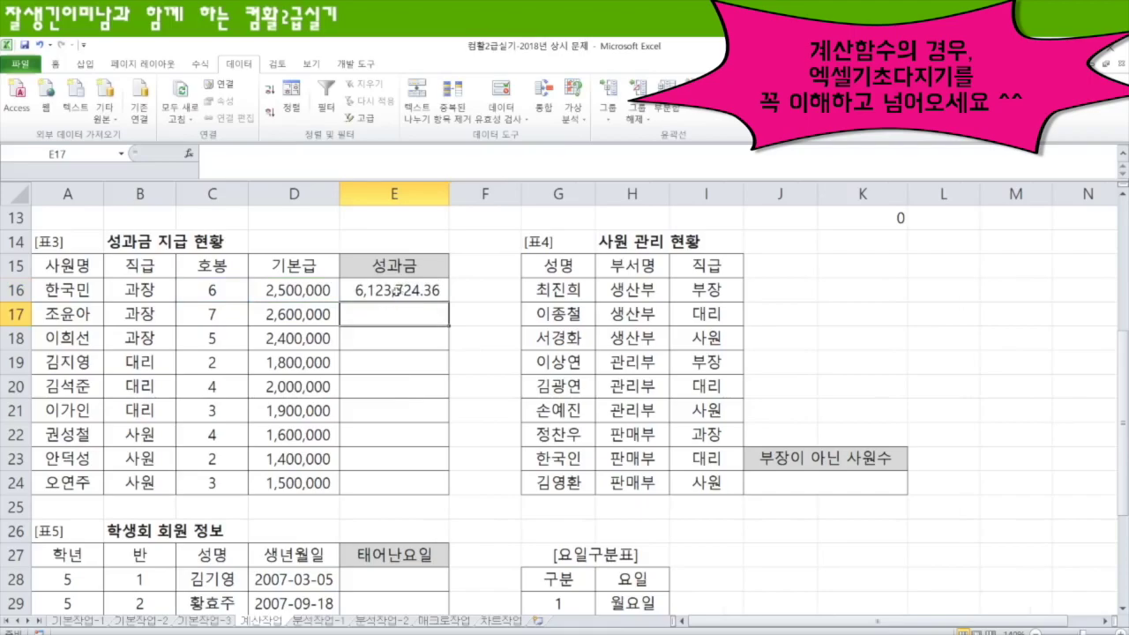
Step: Wrap the E16 formula in TRUNC without a digits argument, giving =TRUNC(SQRT(C16)*D16)
left_click(394, 290)
left_click(213, 155)
type("trunSQRT(C16)*D16")
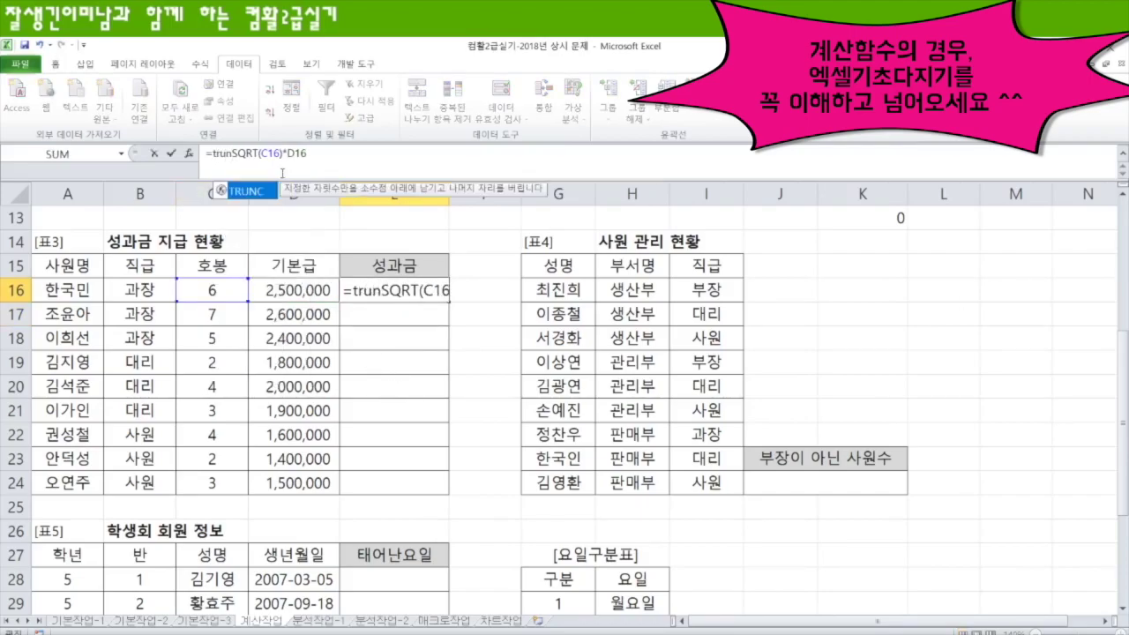
key("Tab")
key("End")
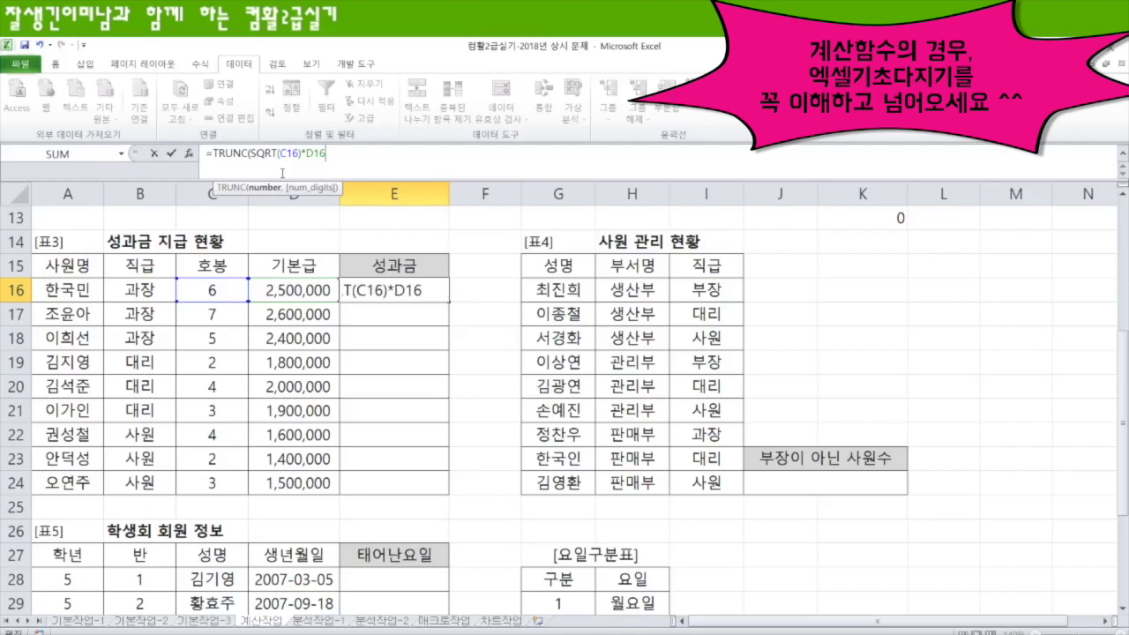
type(",")
key("BackSpace")
type(")")
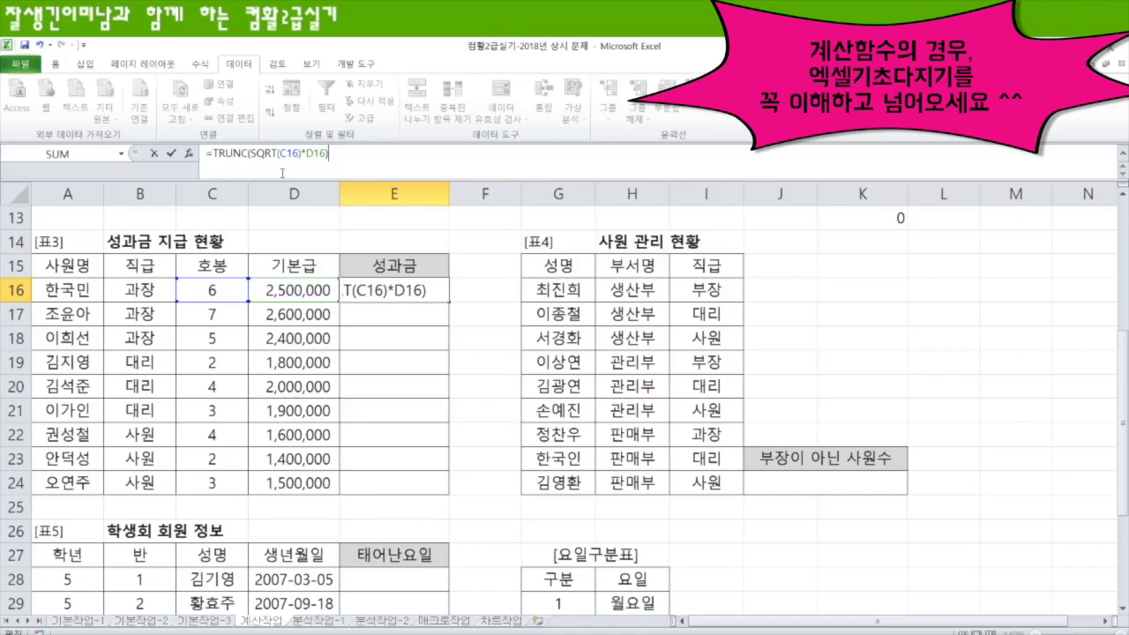
key("Return")
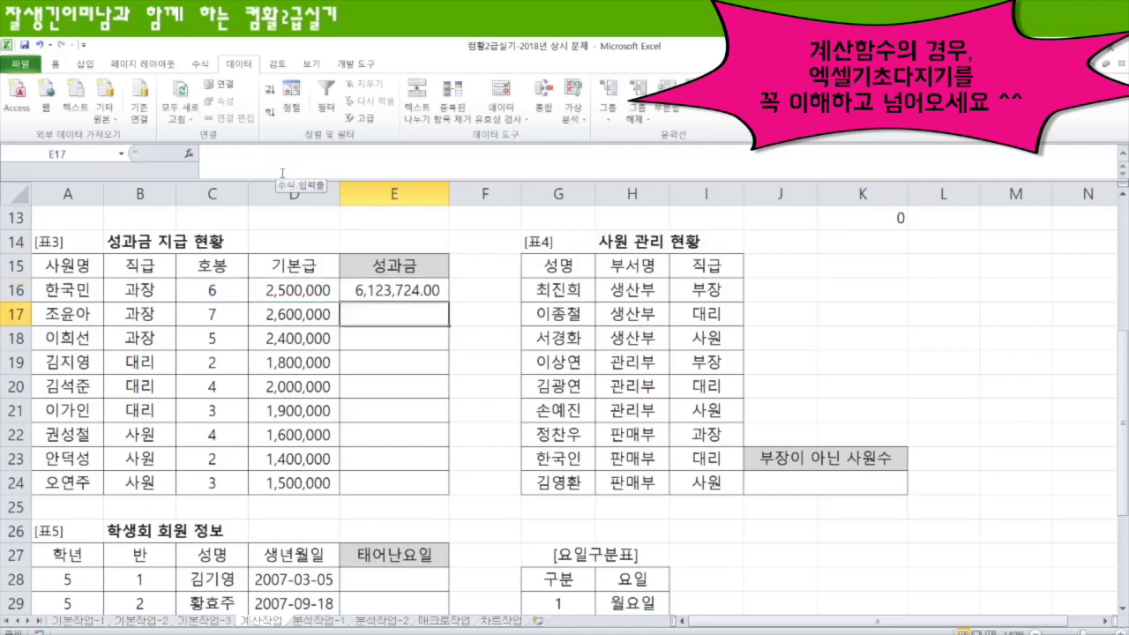
Step: Fill the E16 formula down through E24 and format E16:E24 to show no decimal places
left_click(388, 290)
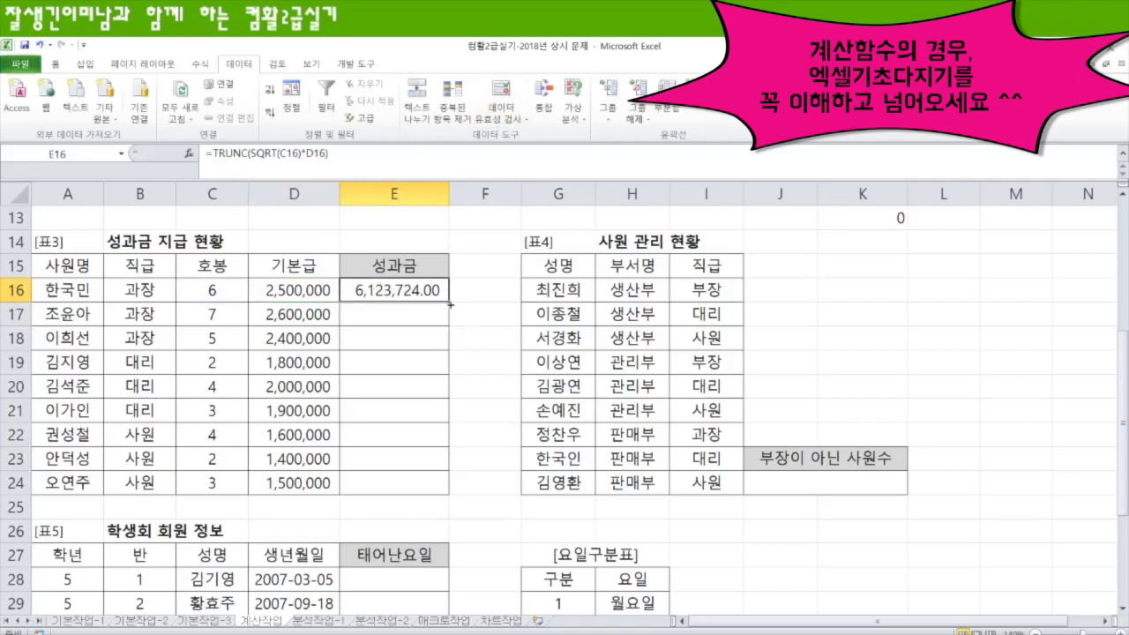
left_click_drag(448, 301, 431, 490)
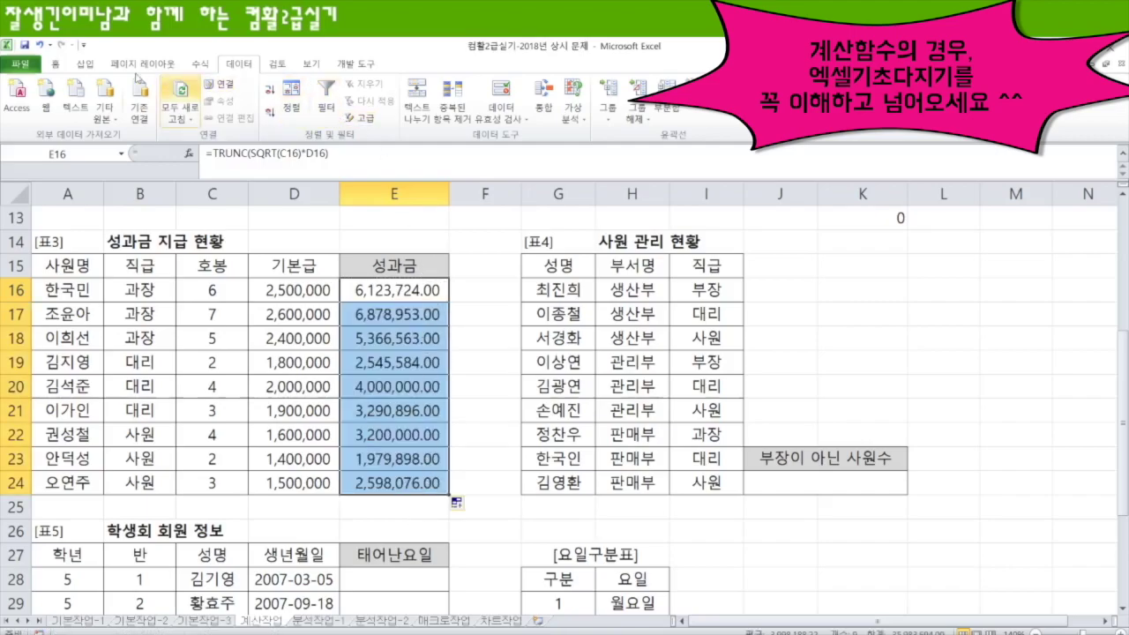
left_click(57, 64)
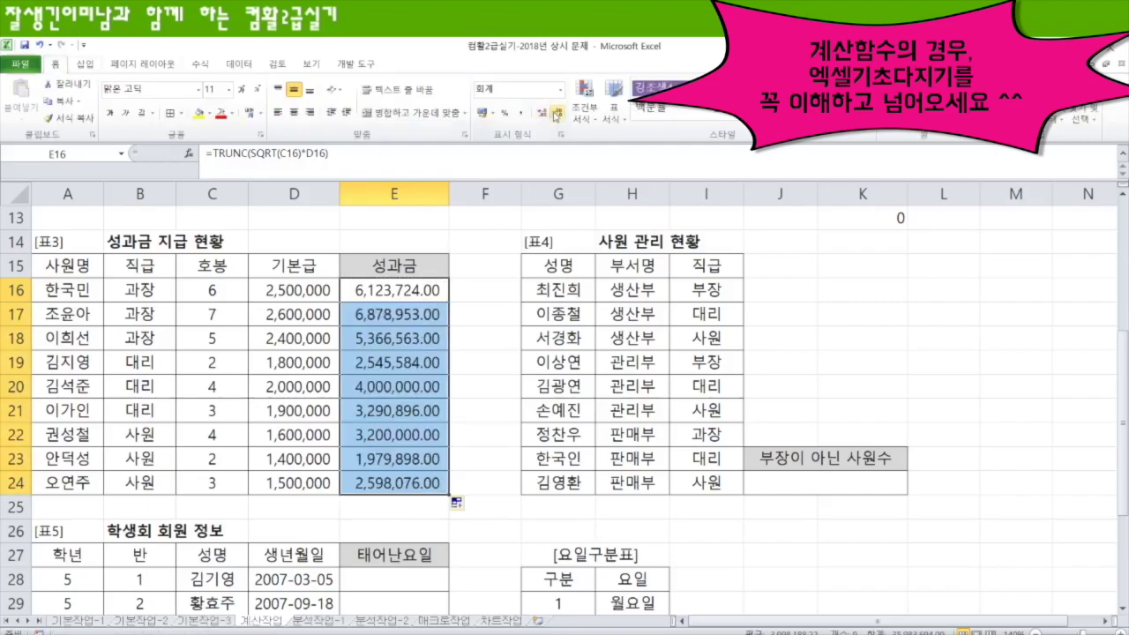
left_click(554, 113)
left_click(554, 113)
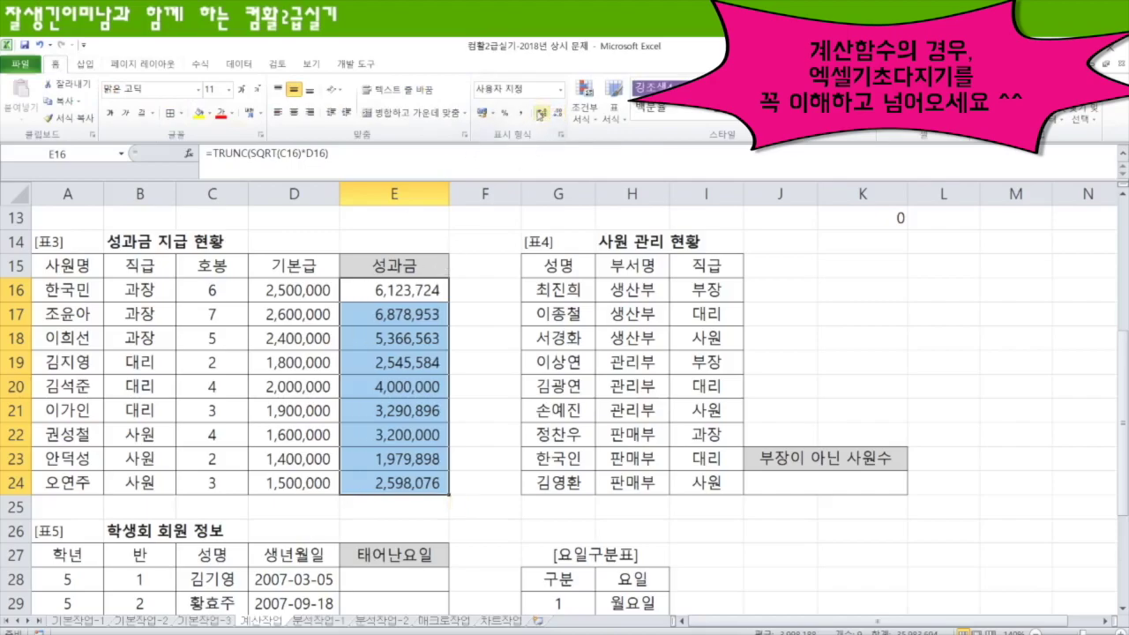
left_click(544, 116)
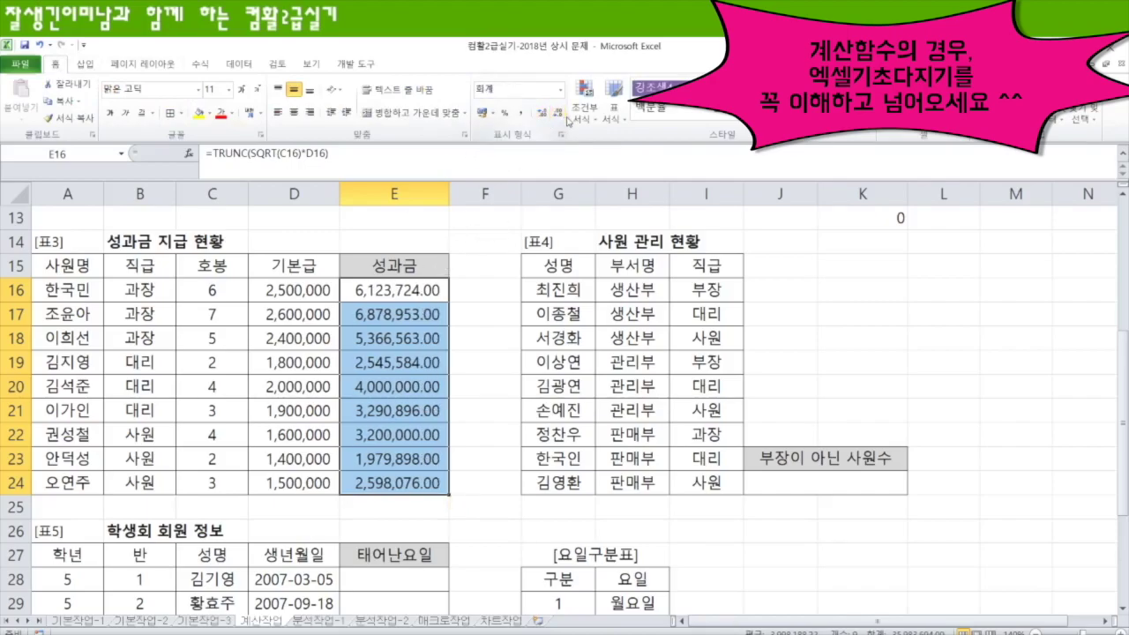
left_click(557, 113)
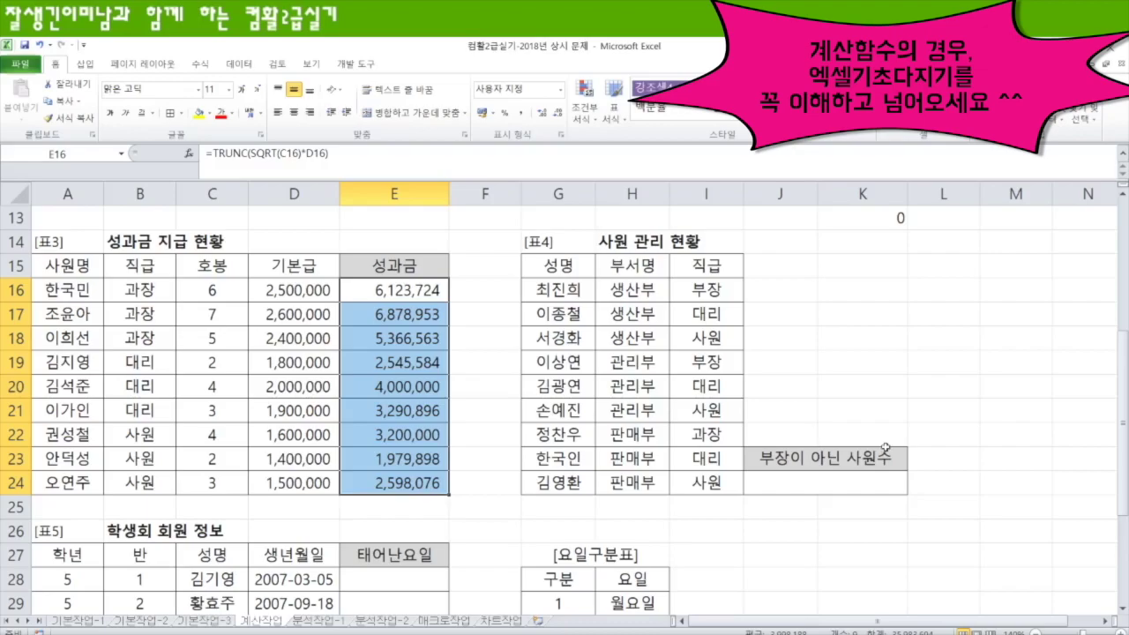
Step: Begin a COUNTIF formula in cell J24 under 부장이 아닌 사원수, with I16:I24 as its range
left_click(835, 480)
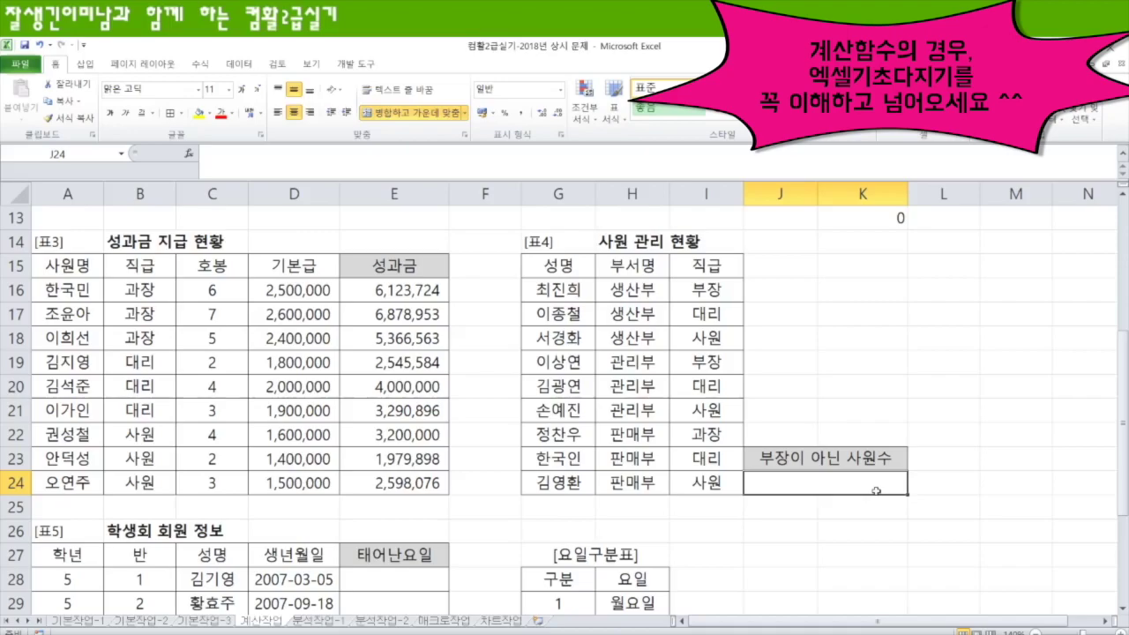
type("=")
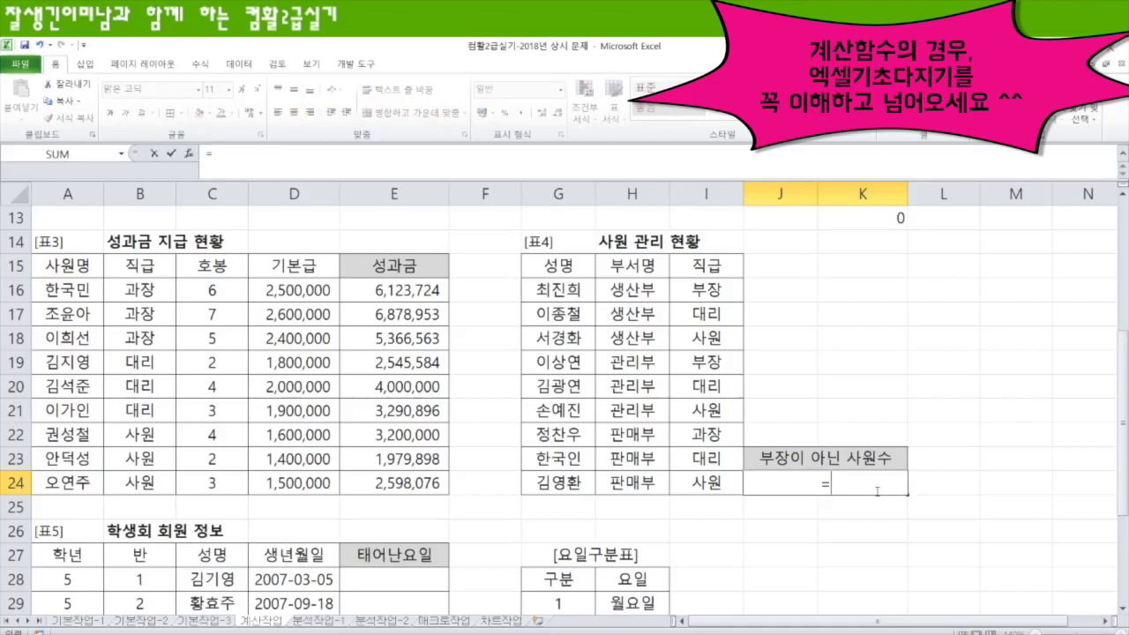
type("count")
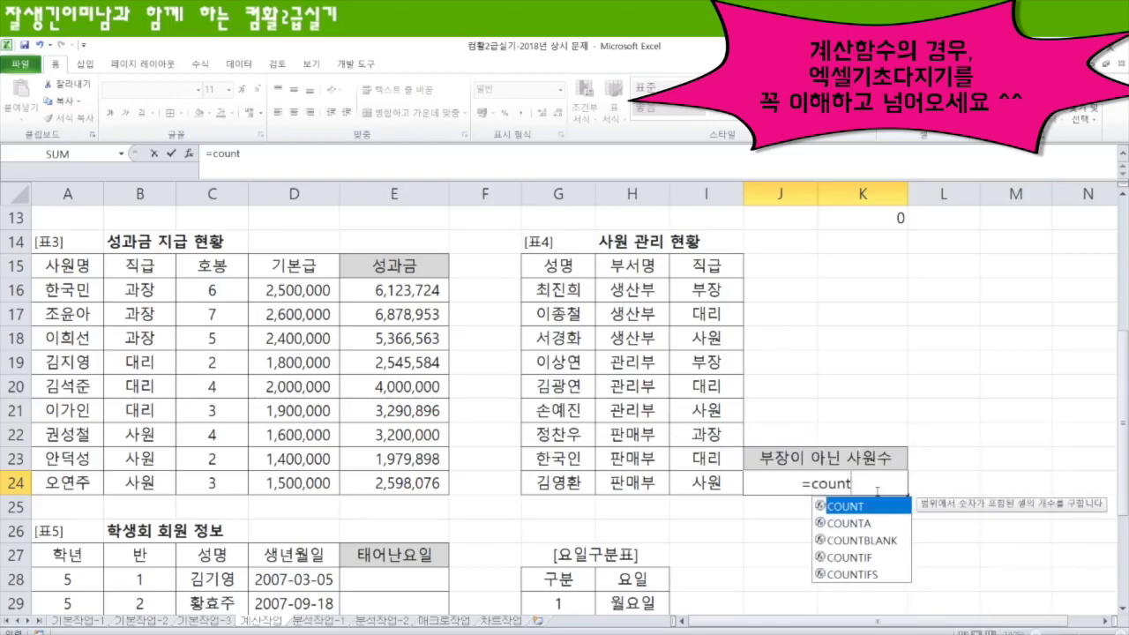
type("if")
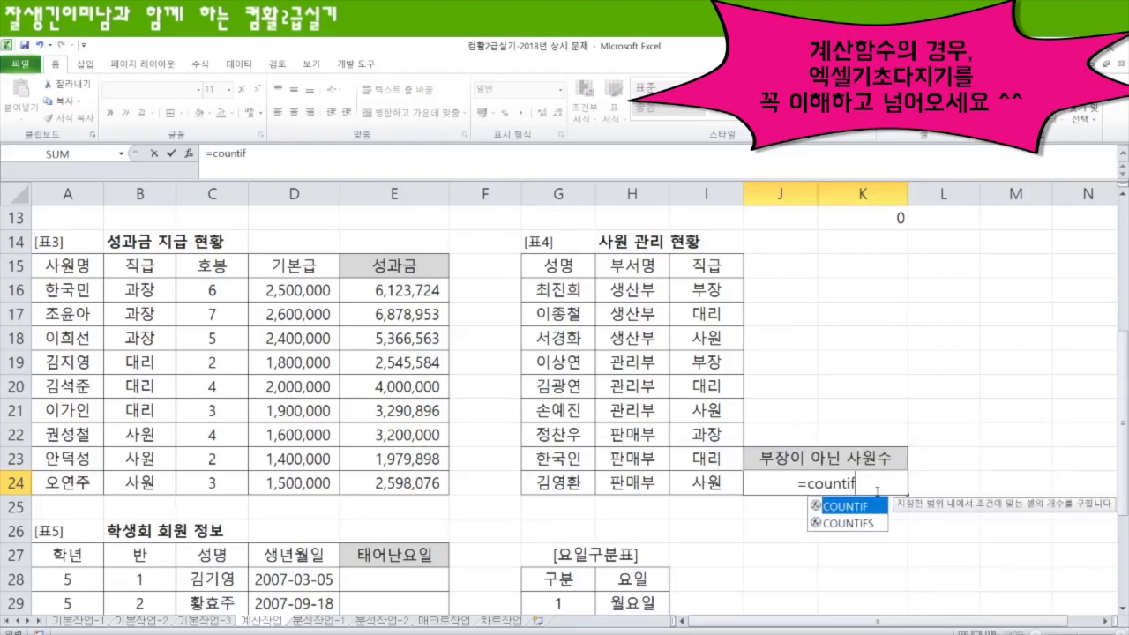
key("Tab")
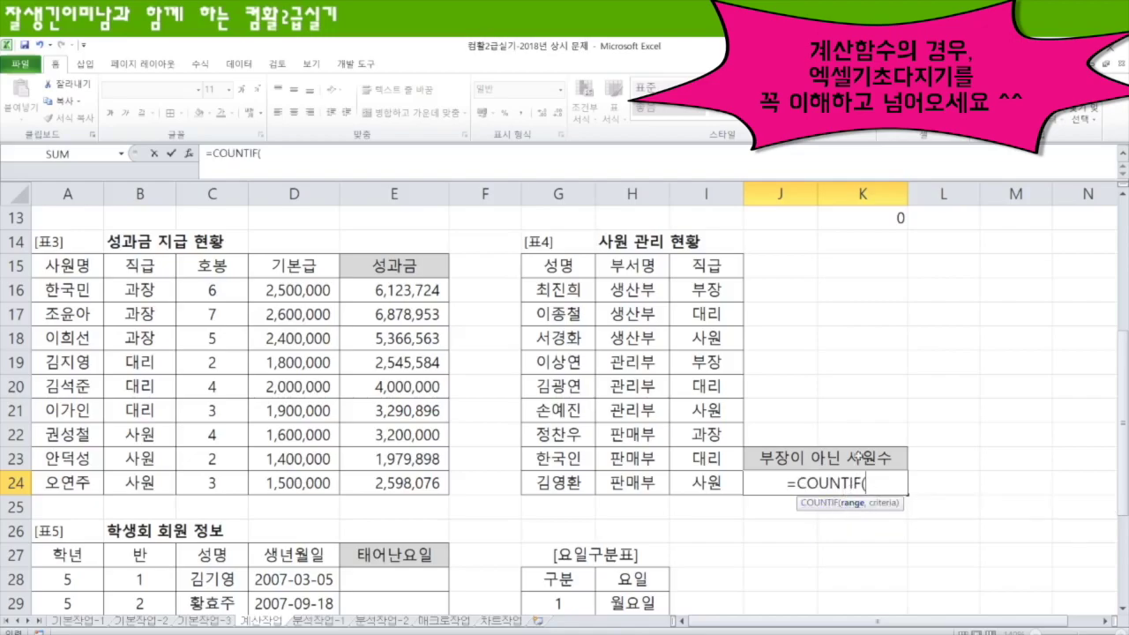
left_click_drag(709, 290, 704, 483)
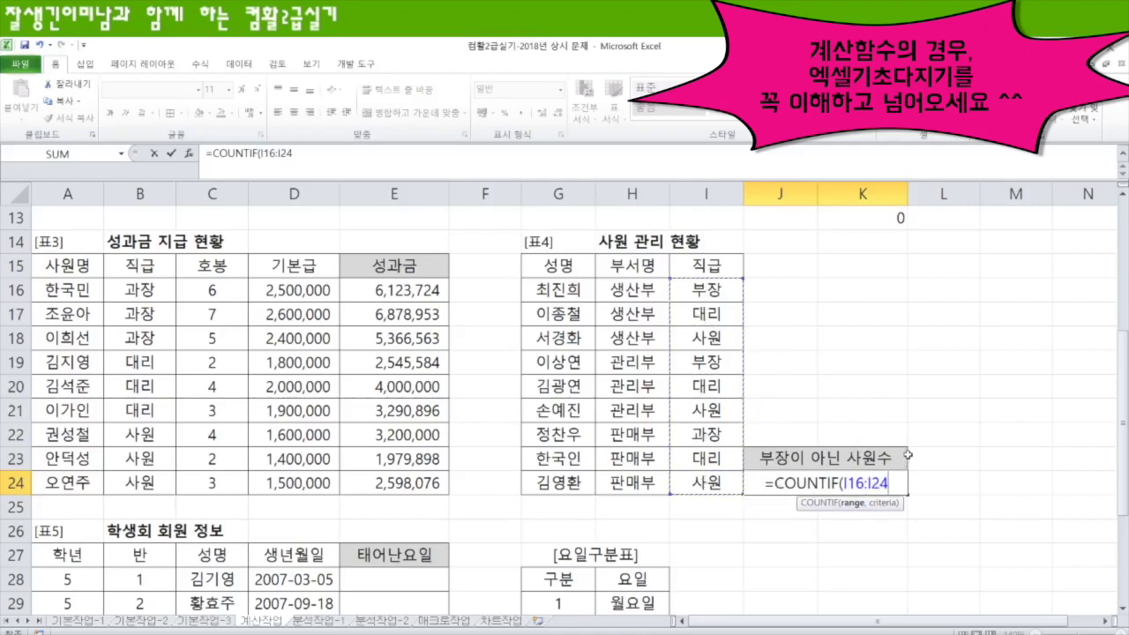
type(",")
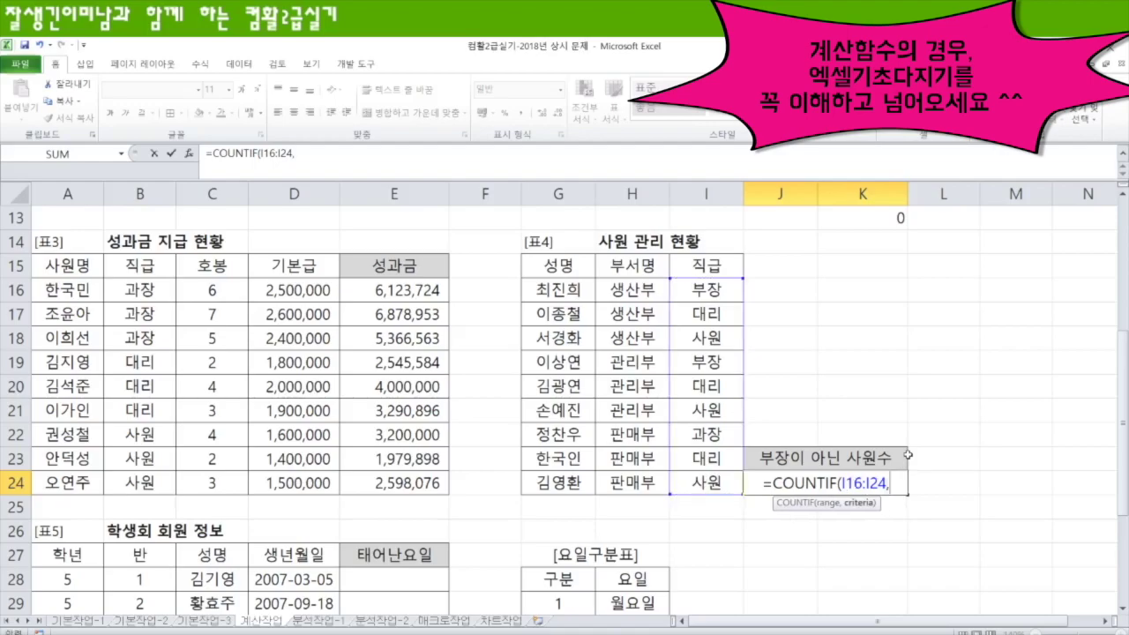
type("\"부장\"")
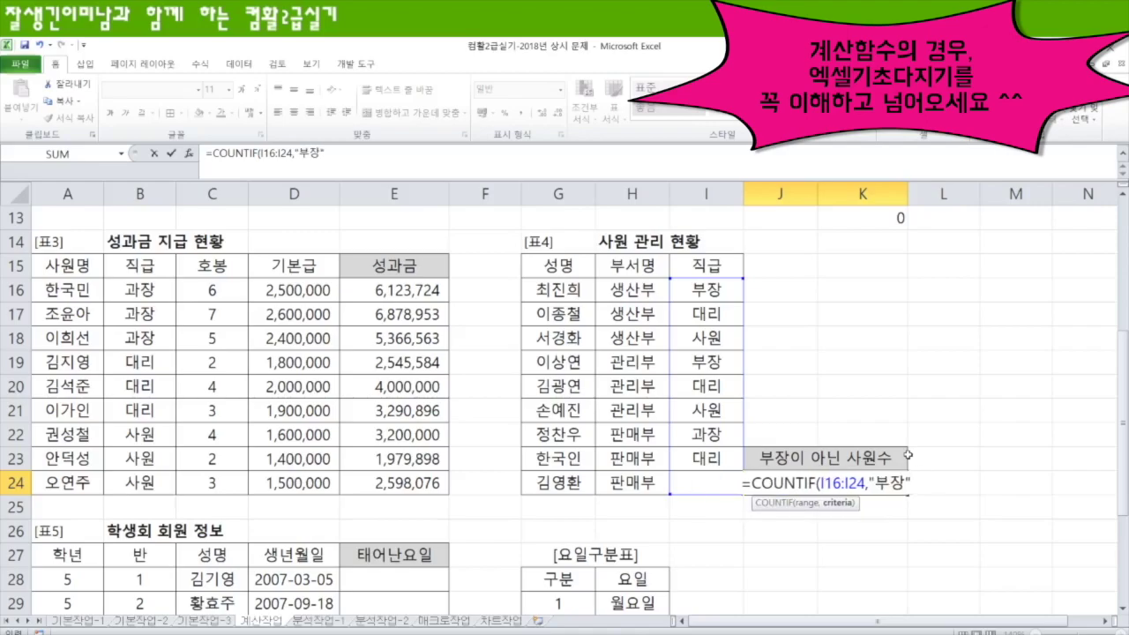
key("BackSpace")
key("BackSpace")
key("BackSpace")
key("BackSpace")
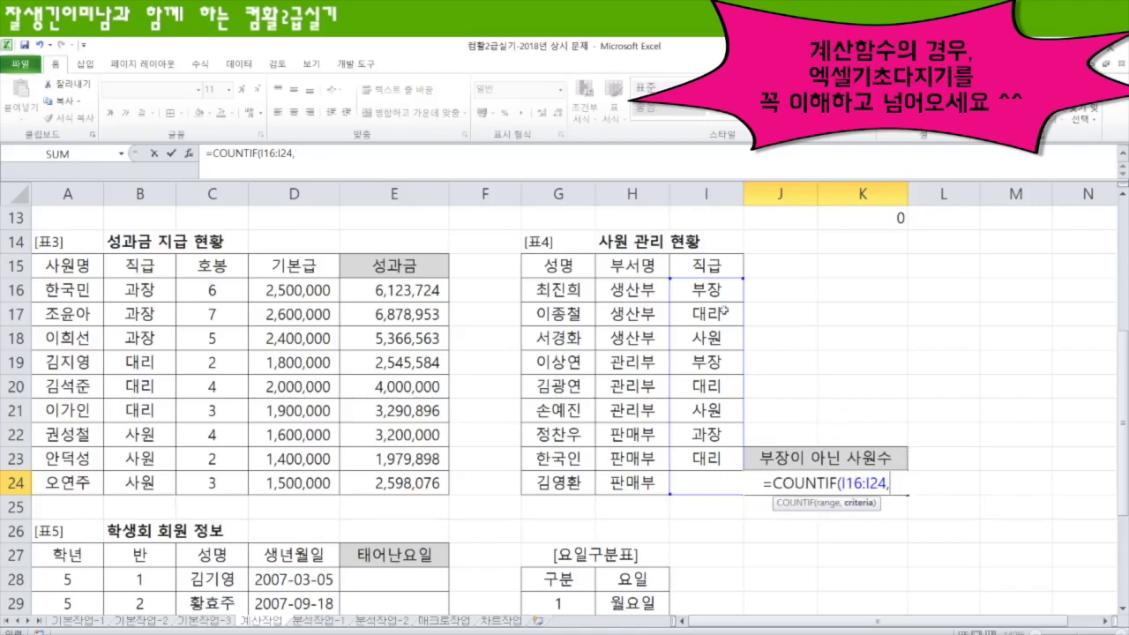
left_click(714, 292)
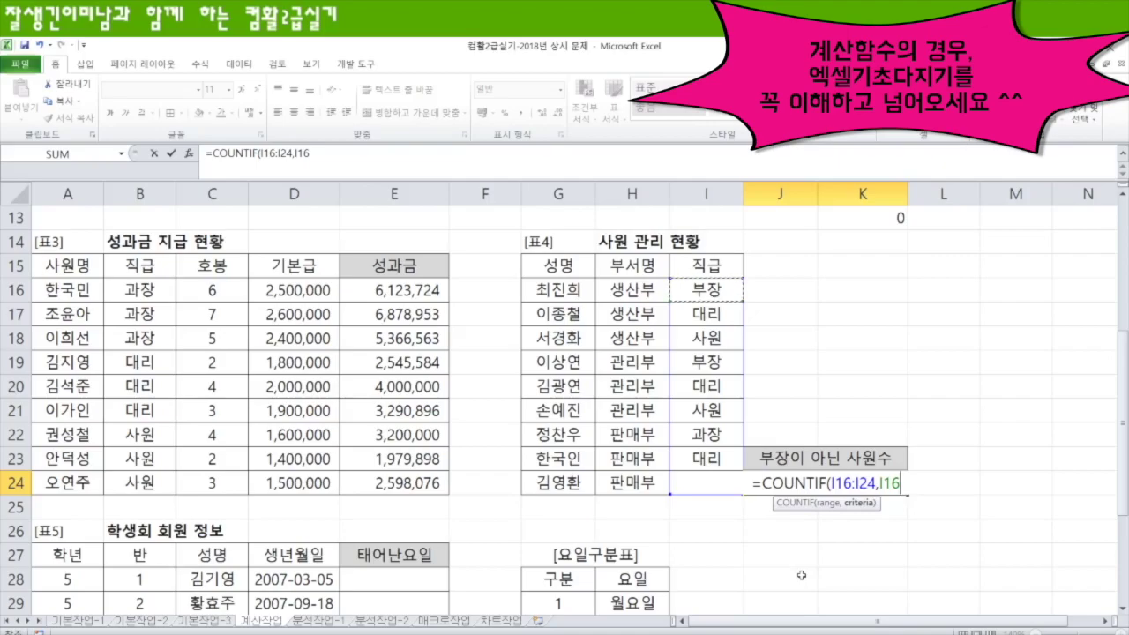
key("BackSpace")
key("BackSpace")
key("BackSpace")
Step: Complete the J24 COUNTIF formula with the criterion "부장"
type("\"부장\"")
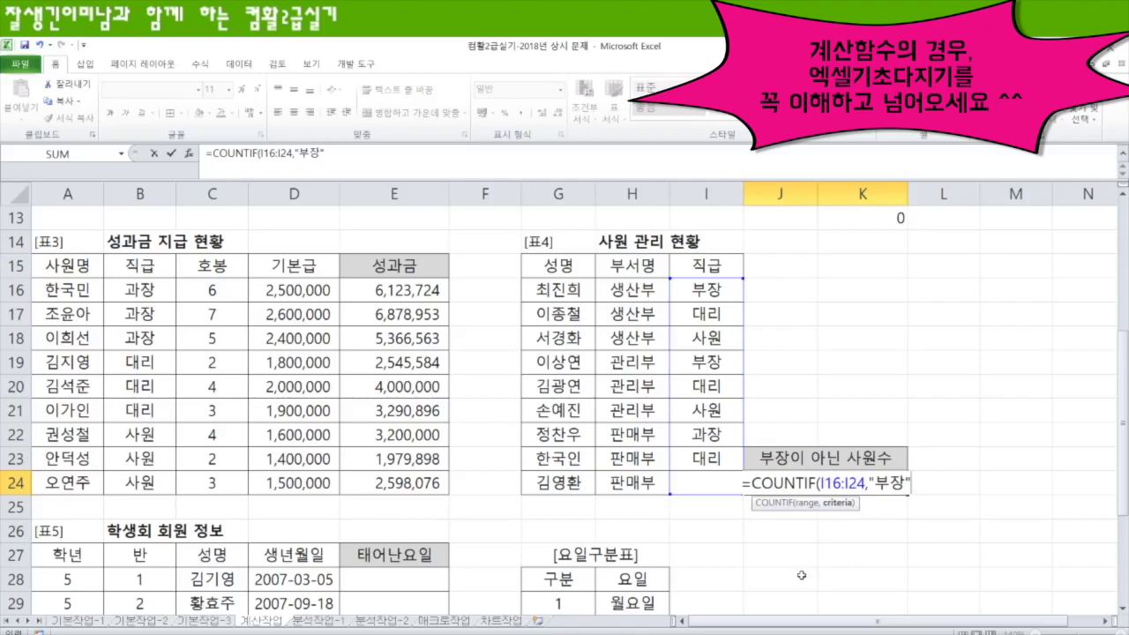
type(")")
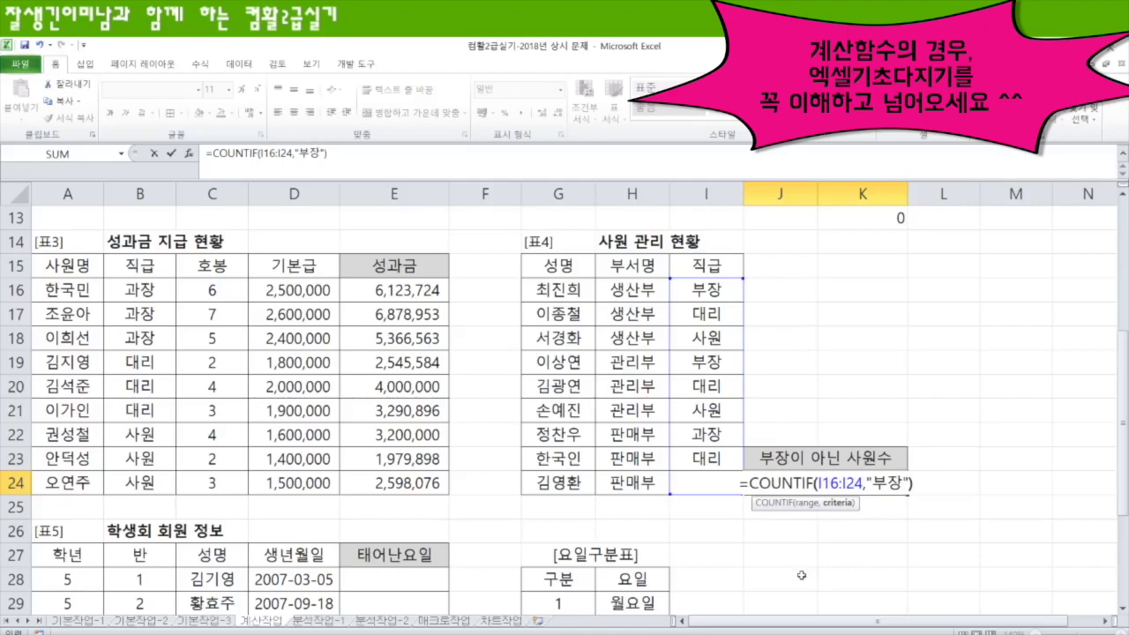
key("Return")
key("Up")
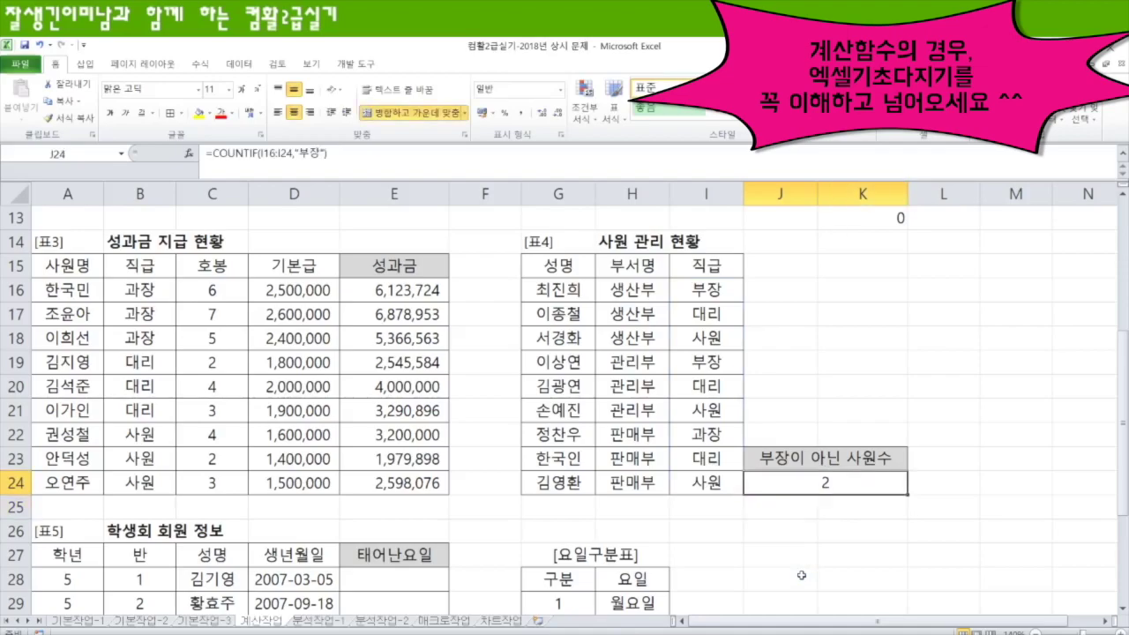
Step: Change the criterion of the COUNTIF formula in J24 to "<>부장" so it counts everyone except 부장
key("F2")
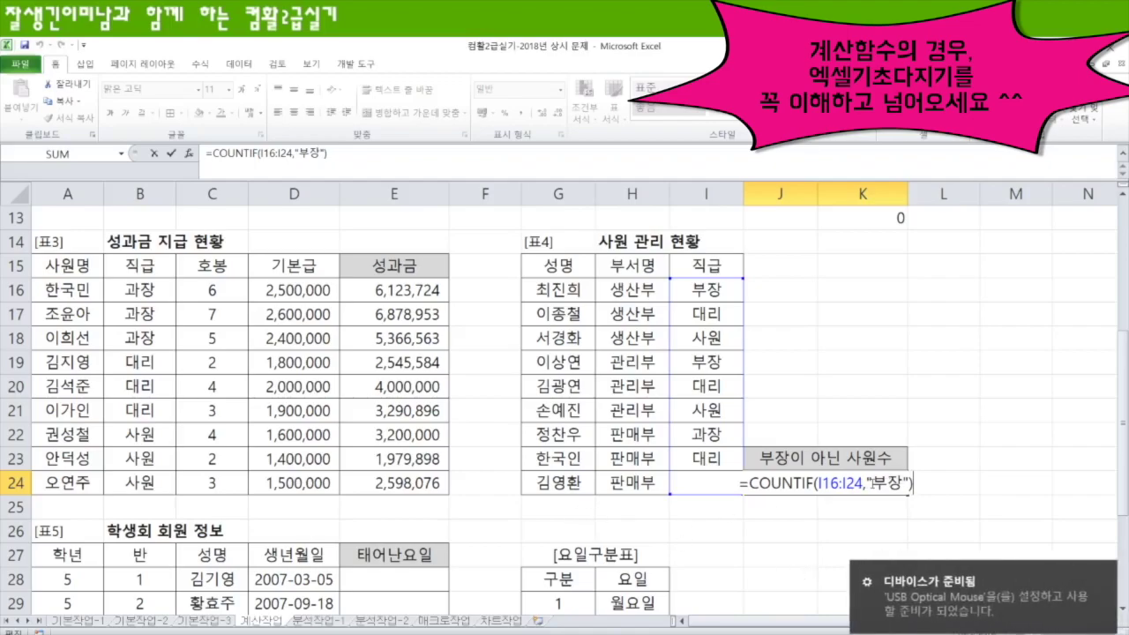
left_click(874, 484)
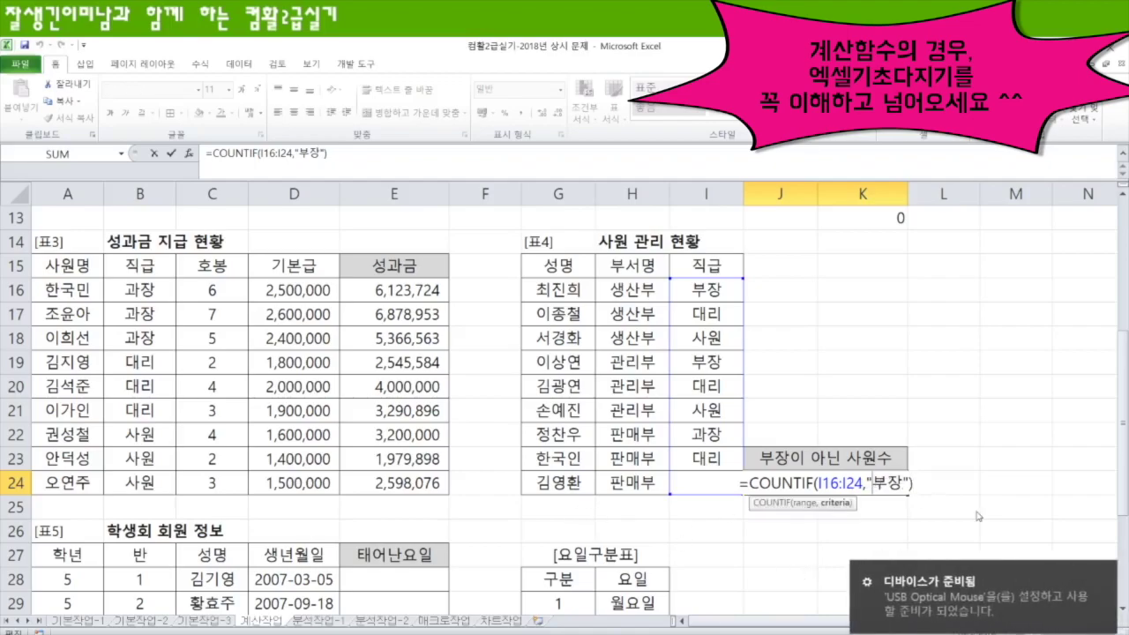
type("<>")
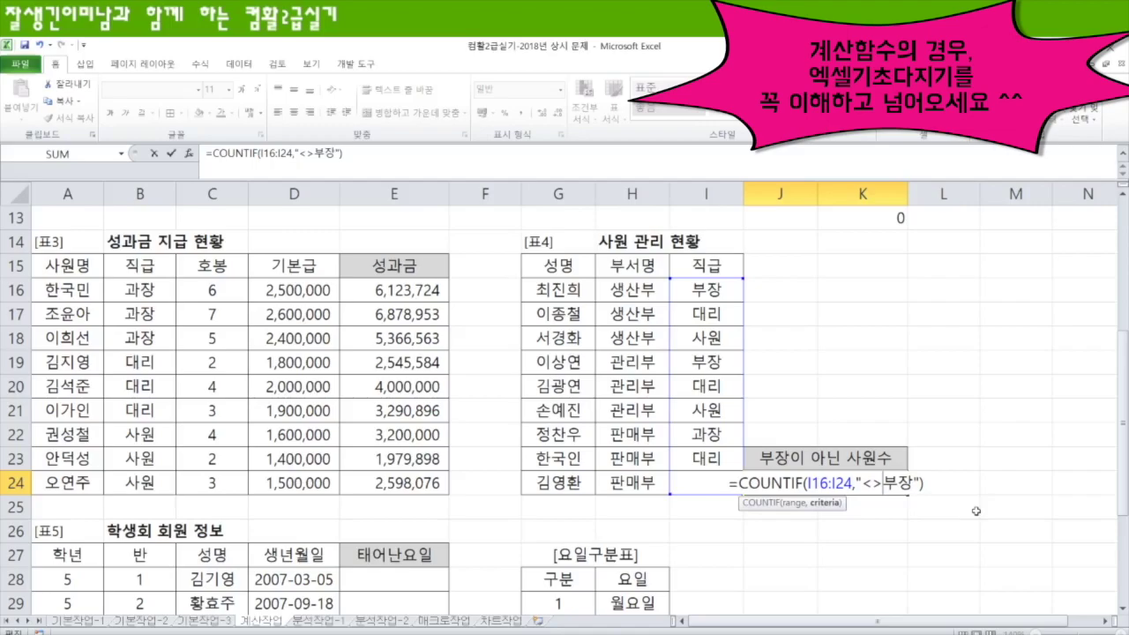
key("Return")
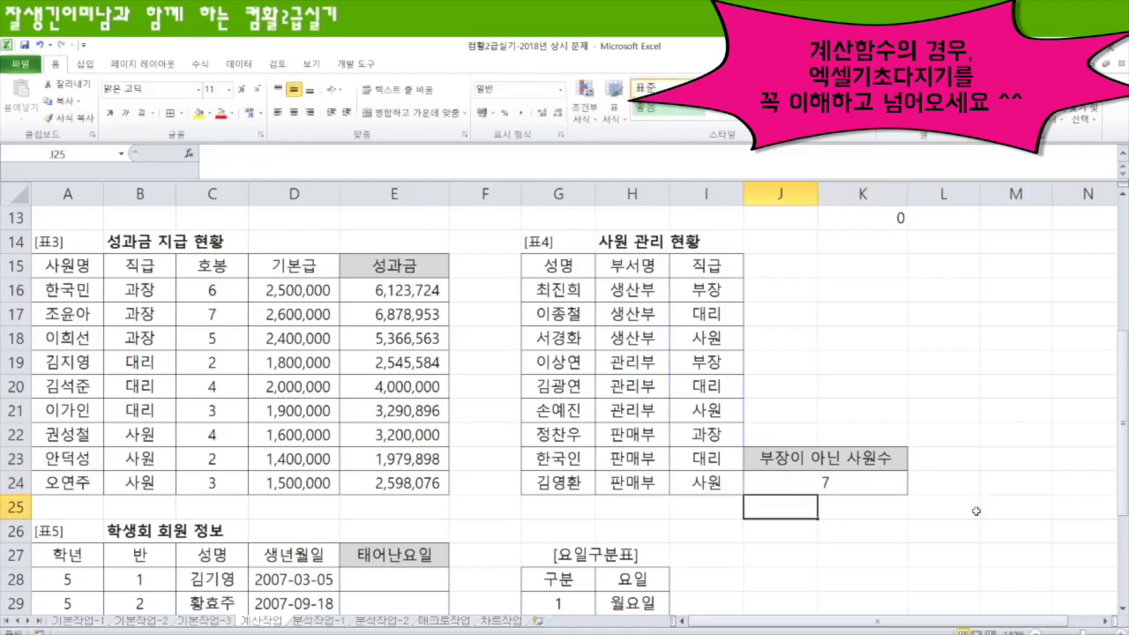
left_click(861, 483)
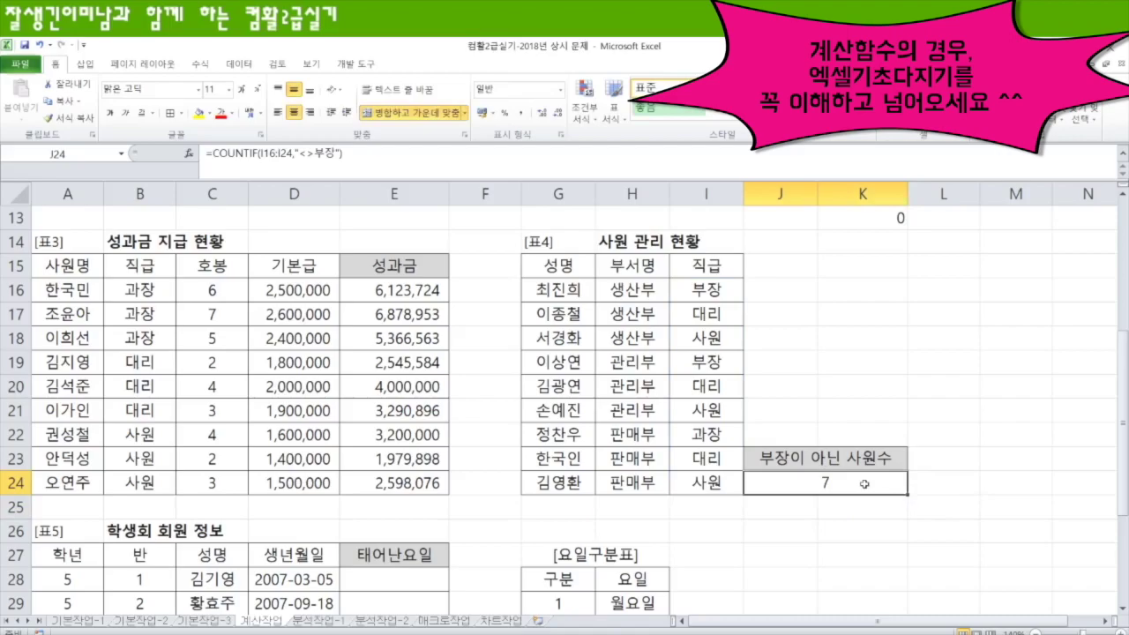
Step: Append &"명" to the COUNTIF formula in J24 so the employee count carries the unit 명
double_click(861, 483)
type("&\"aud")
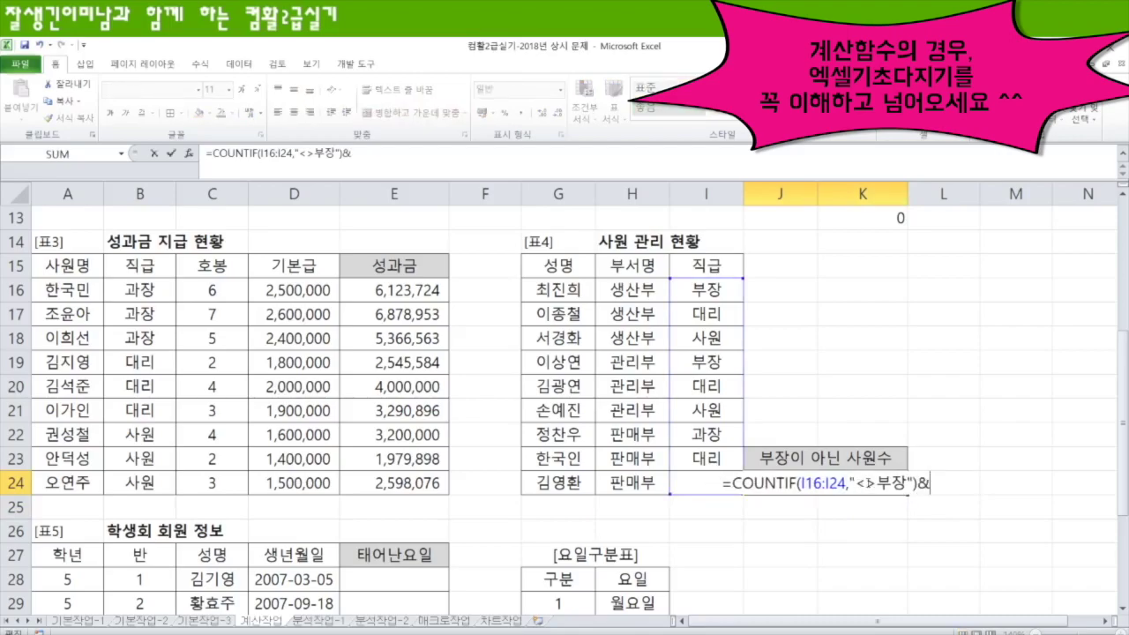
key("BackSpace")
key("BackSpace")
key("BackSpace")
type("명\"")
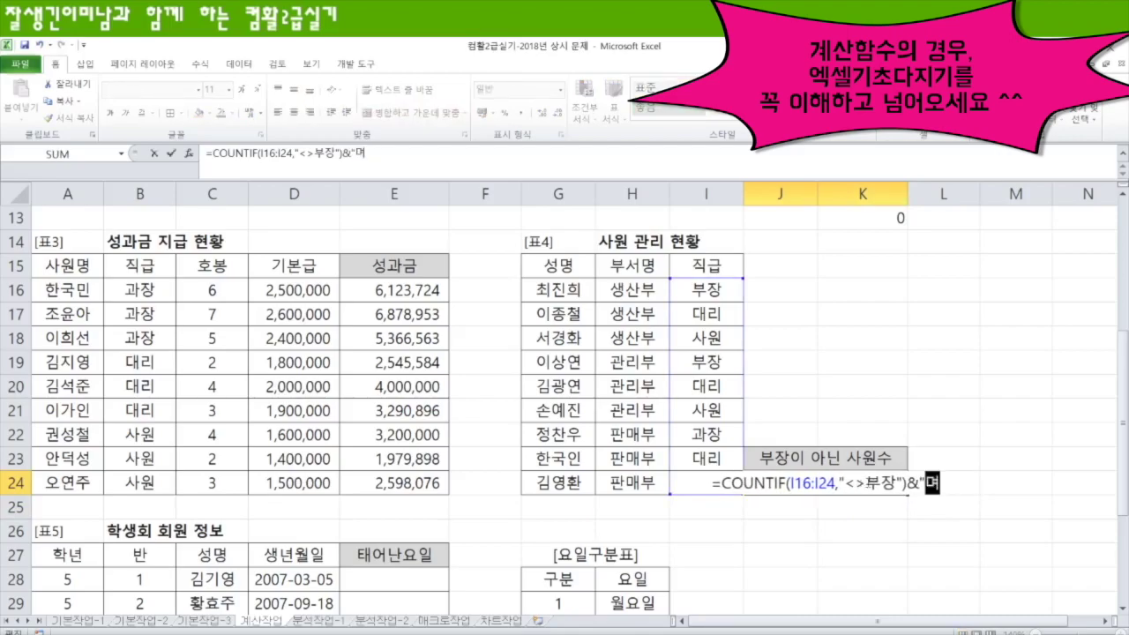
key("Return")
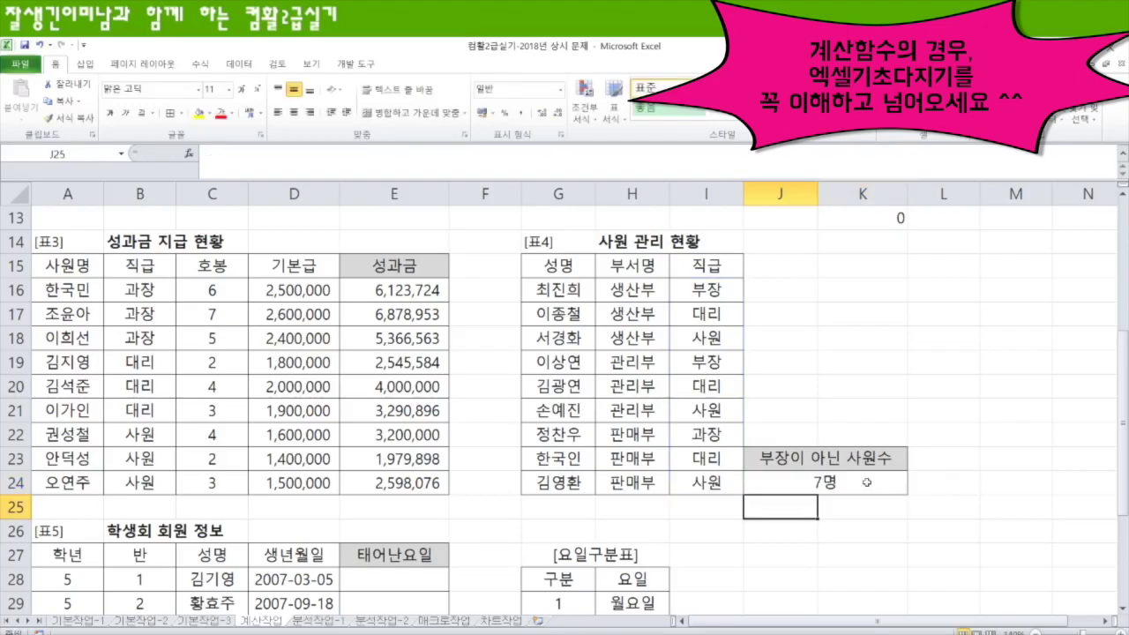
Step: Enter =COUNTIF(I16:I24,I16) in cell J25, using cell I16 as the criterion
type("=countif")
key("Tab")
left_click_drag(713, 289, 707, 482)
type(",")
left_click(718, 288)
type(")")
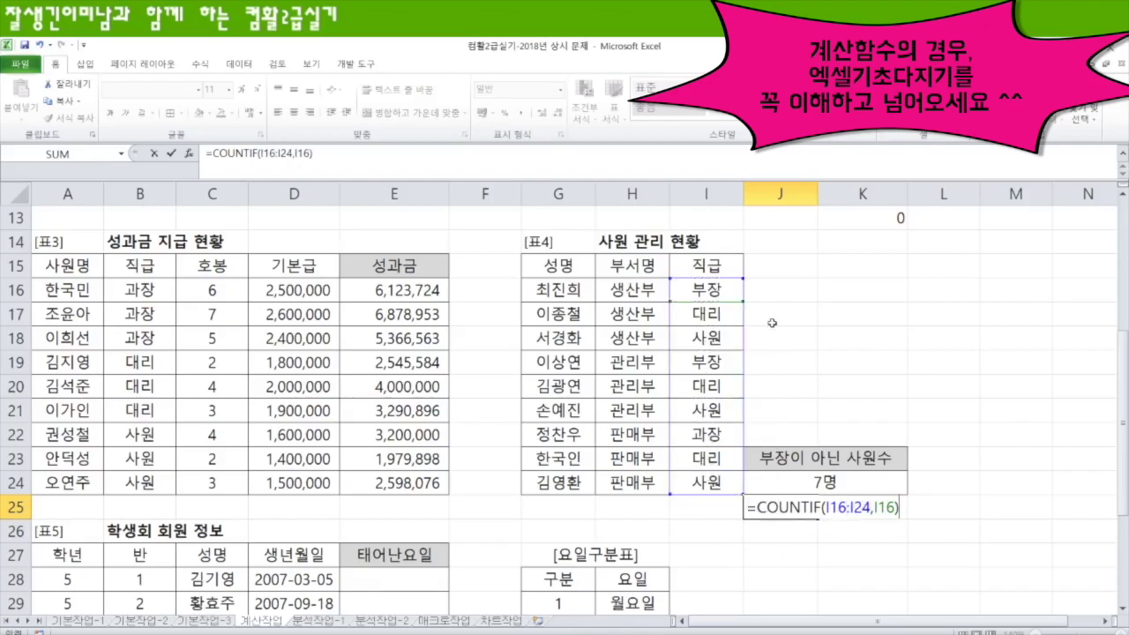
key("Return")
Step: Change the criterion of the COUNTIF formula in J25 to "<>"&I16, joining the not-equal operator to the cell reference
key("Up")
key("F2")
left_click(874, 509)
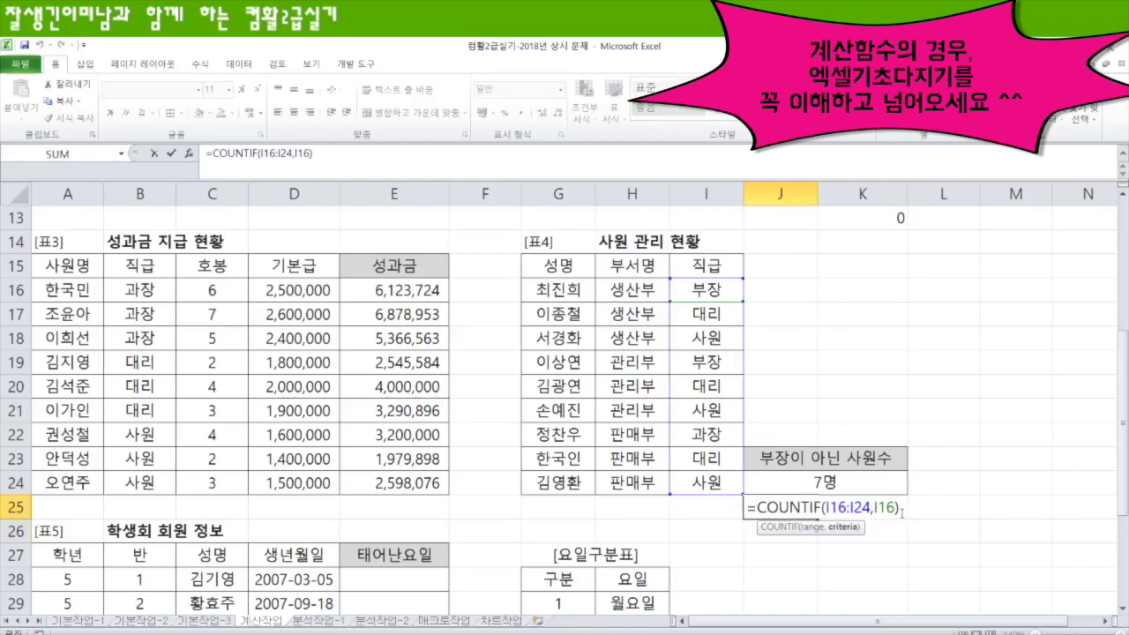
type("<>")
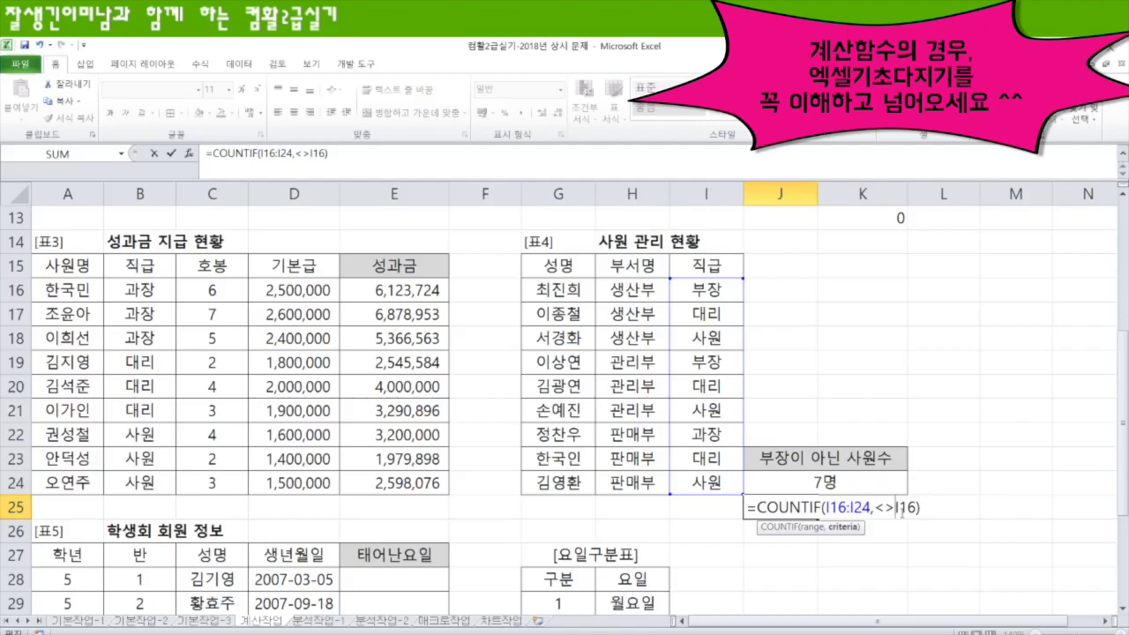
left_click(874, 508)
type("\"")
key("Right")
key("Right")
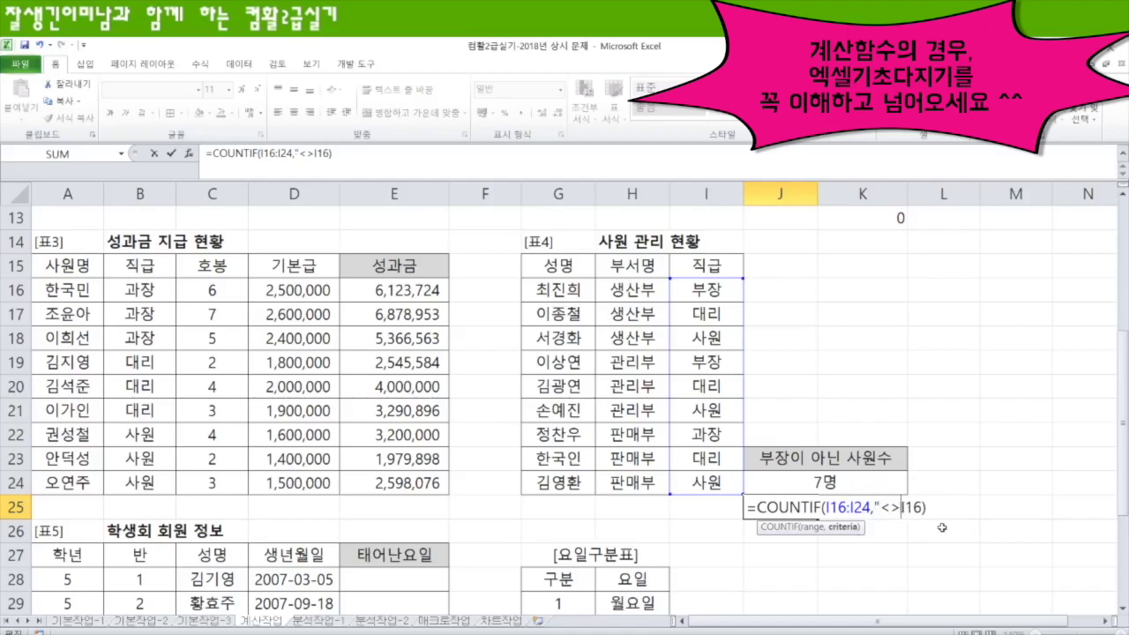
type("\"&")
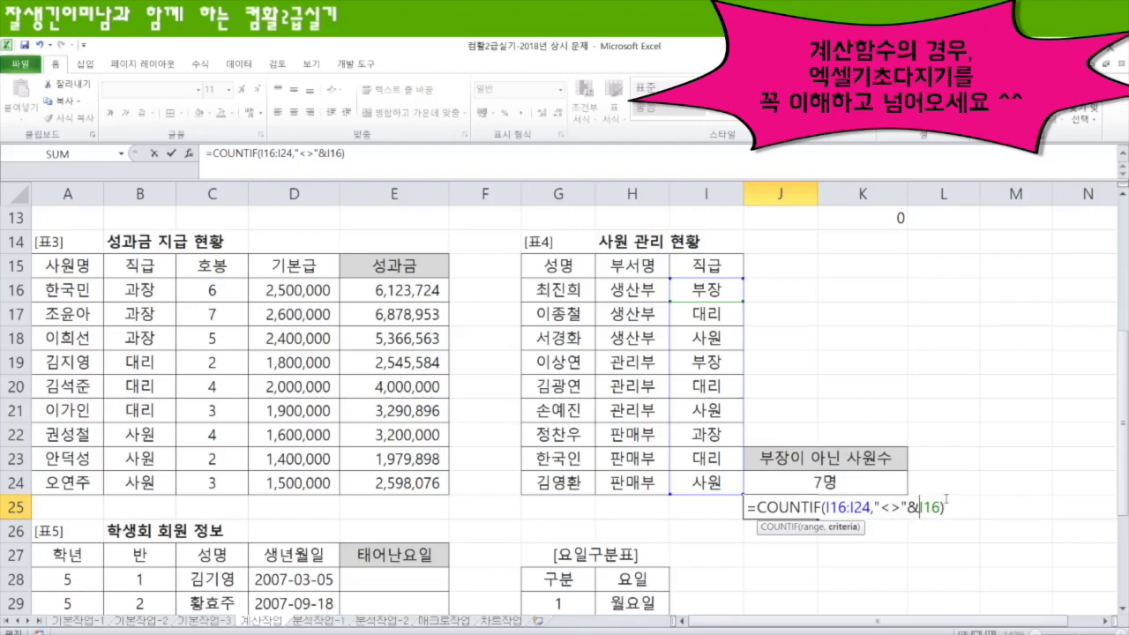
key("Return")
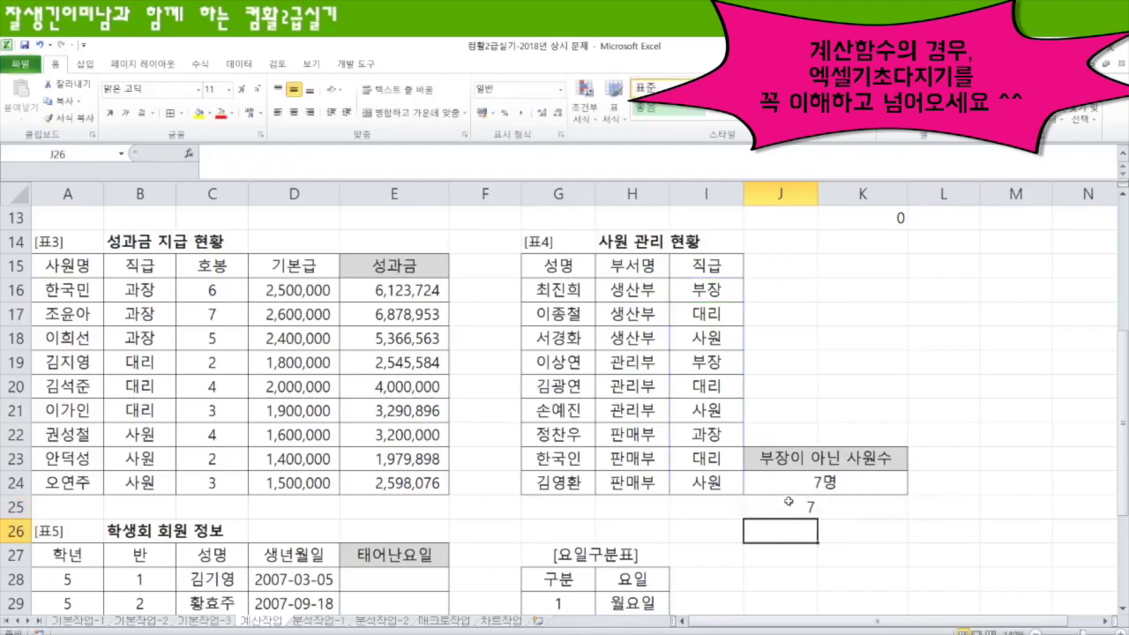
Step: Examine the 태어난요일 column of 표5 and the first and last 구분 and 요일 entries of the 요일구분표
scroll(476, 420, "down", 2)
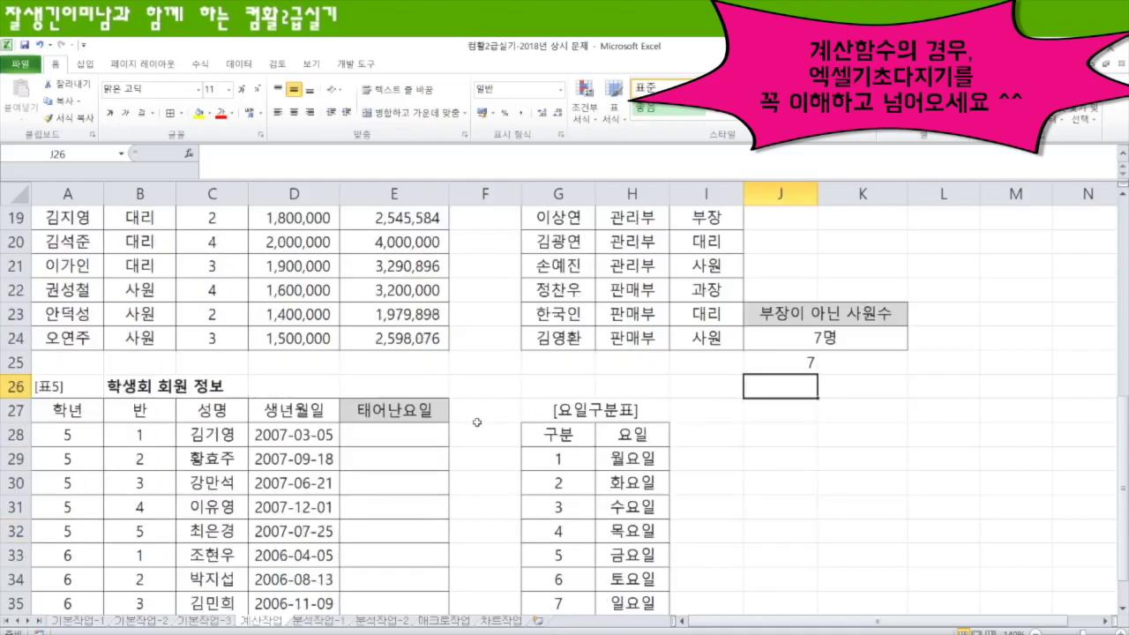
scroll(476, 423, "down", 2)
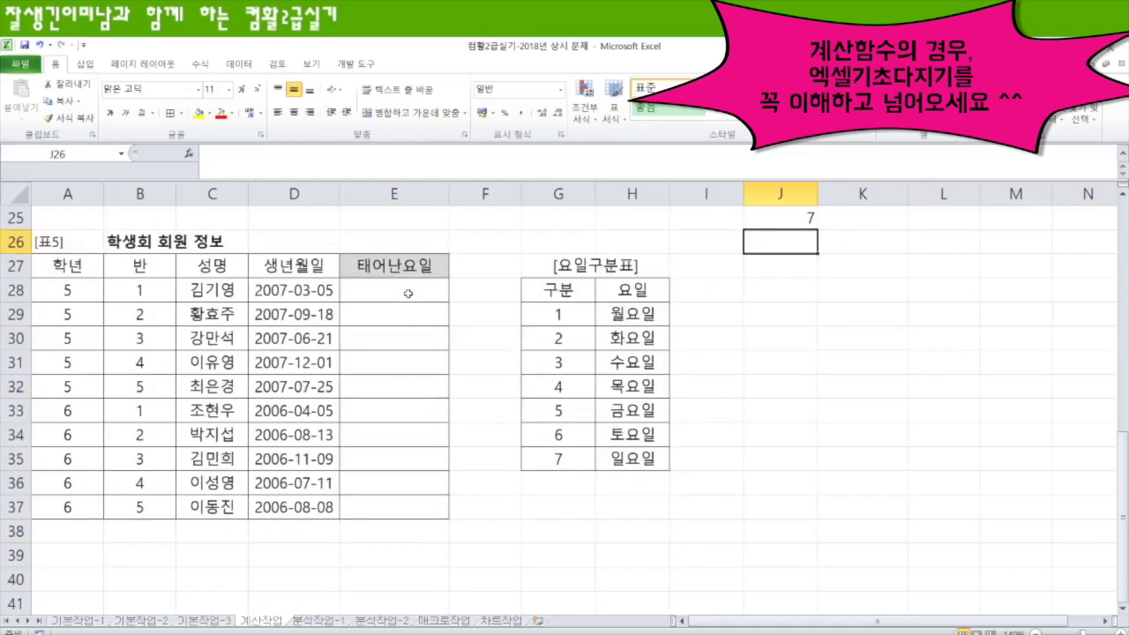
left_click(408, 294)
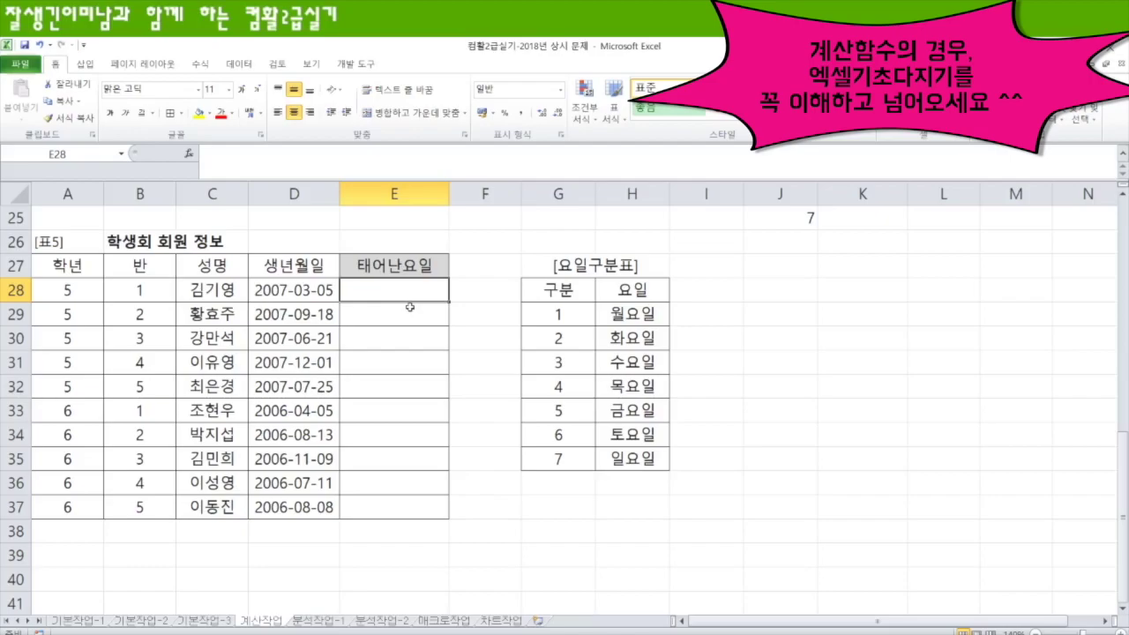
left_click(569, 314)
left_click(612, 316)
left_click(562, 458)
left_click(611, 461)
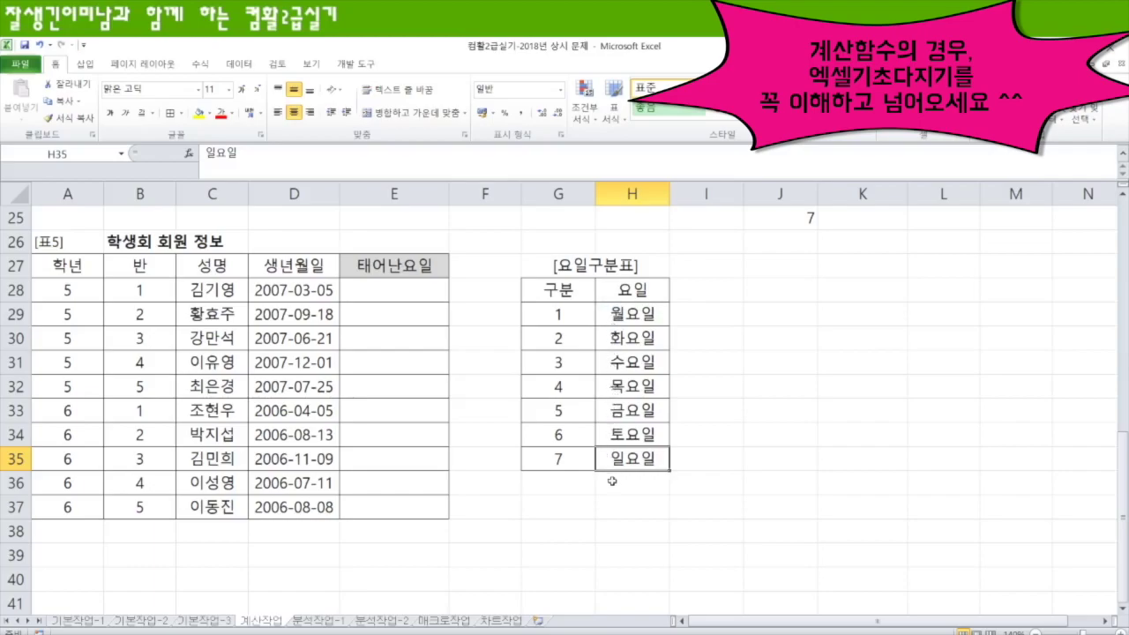
Step: Enter =WEEKDAY(D28,2) in E28 under 태어난요일 and fill it down through E37
left_click(411, 292)
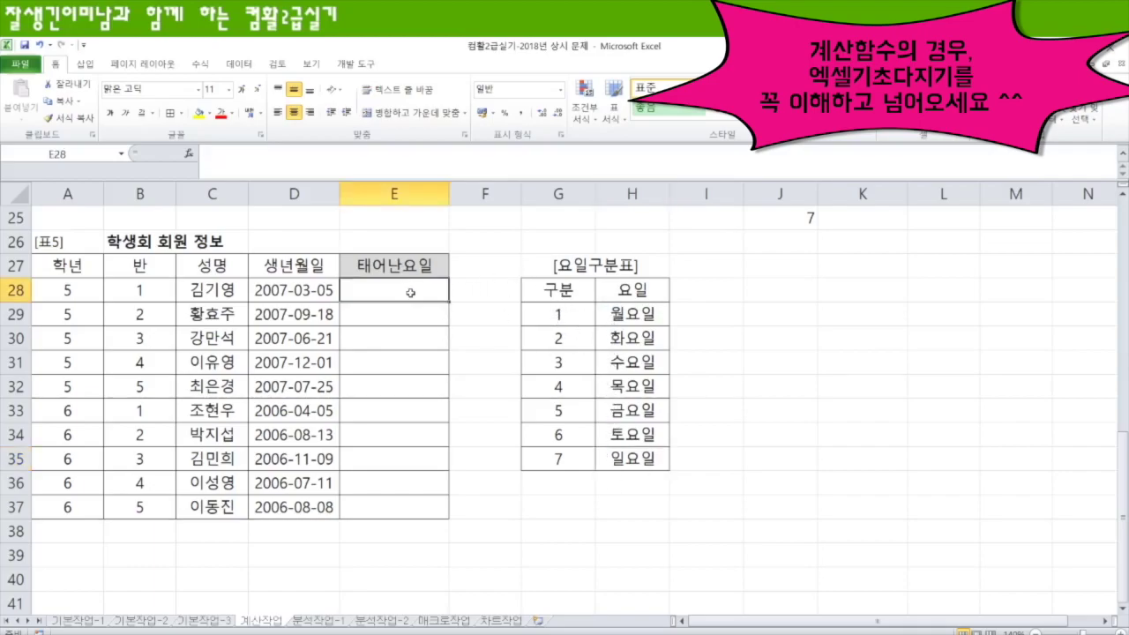
type("=wee")
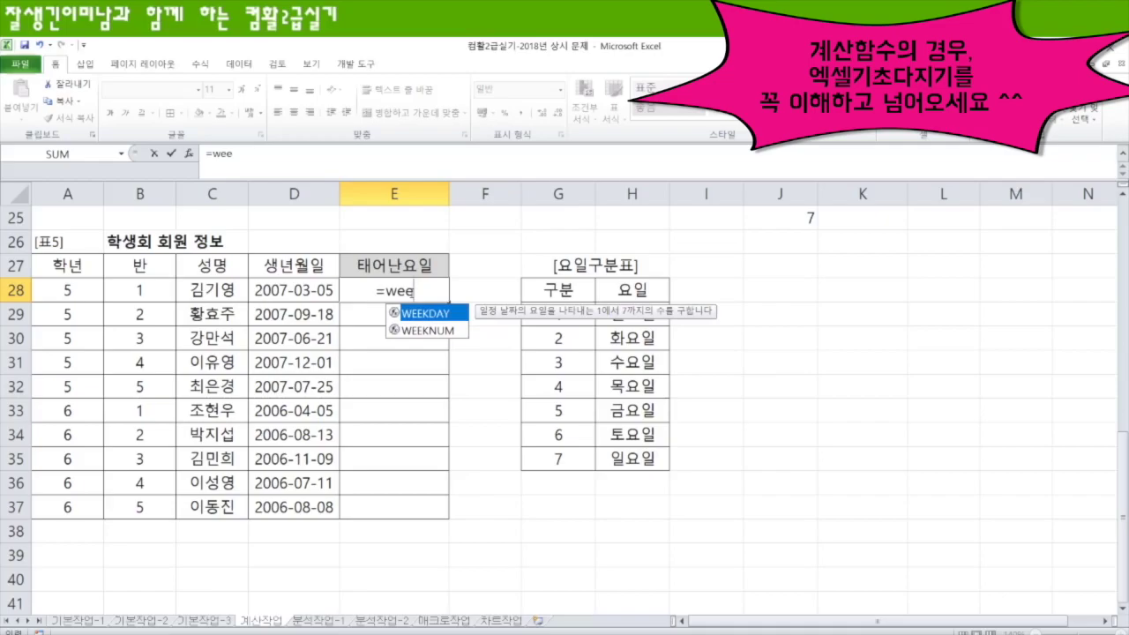
key("Tab")
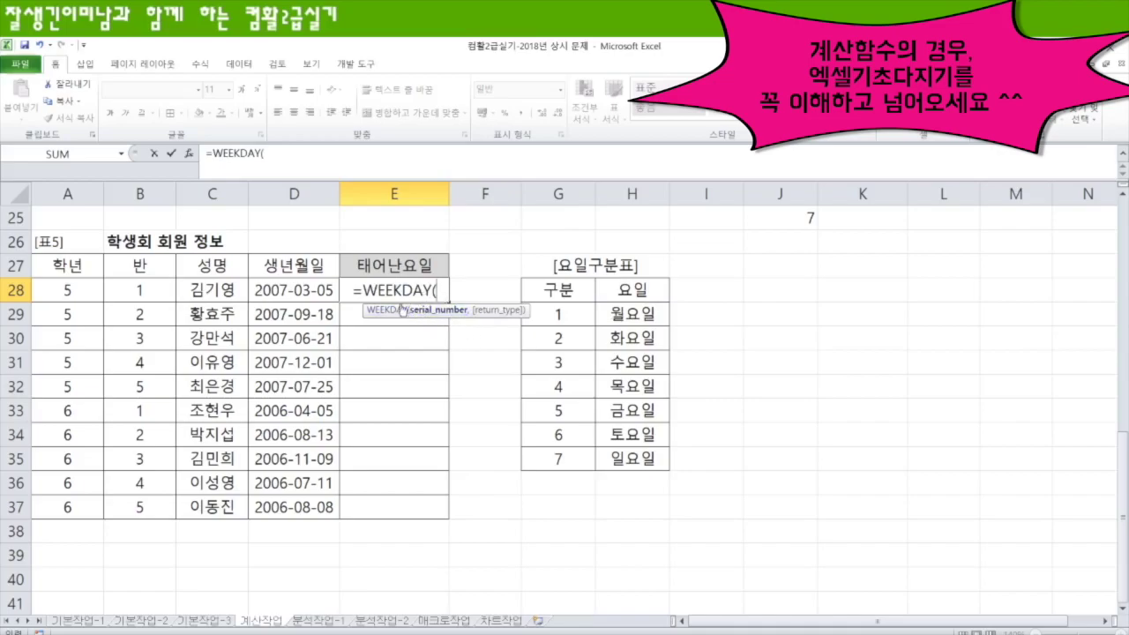
left_click(285, 289)
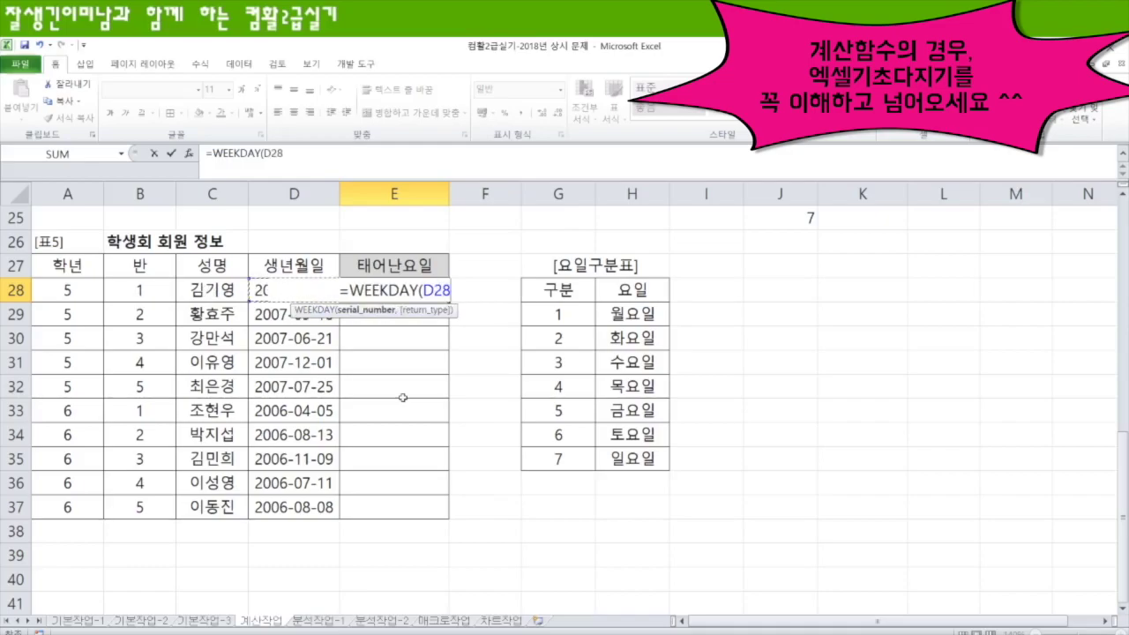
type(",")
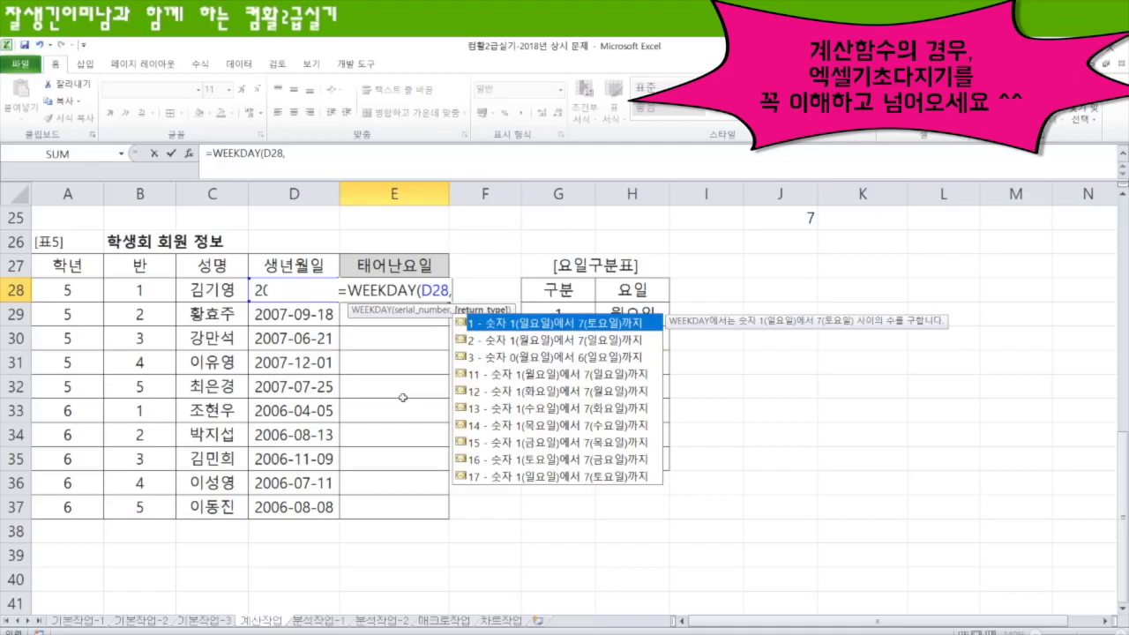
type("2")
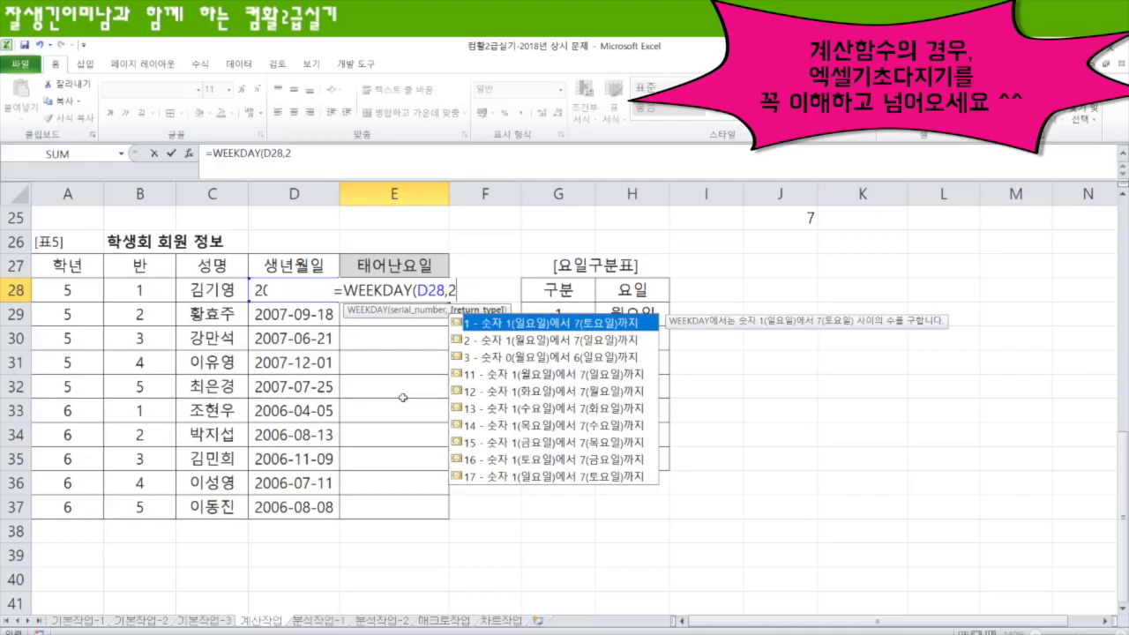
type(")")
key("Return")
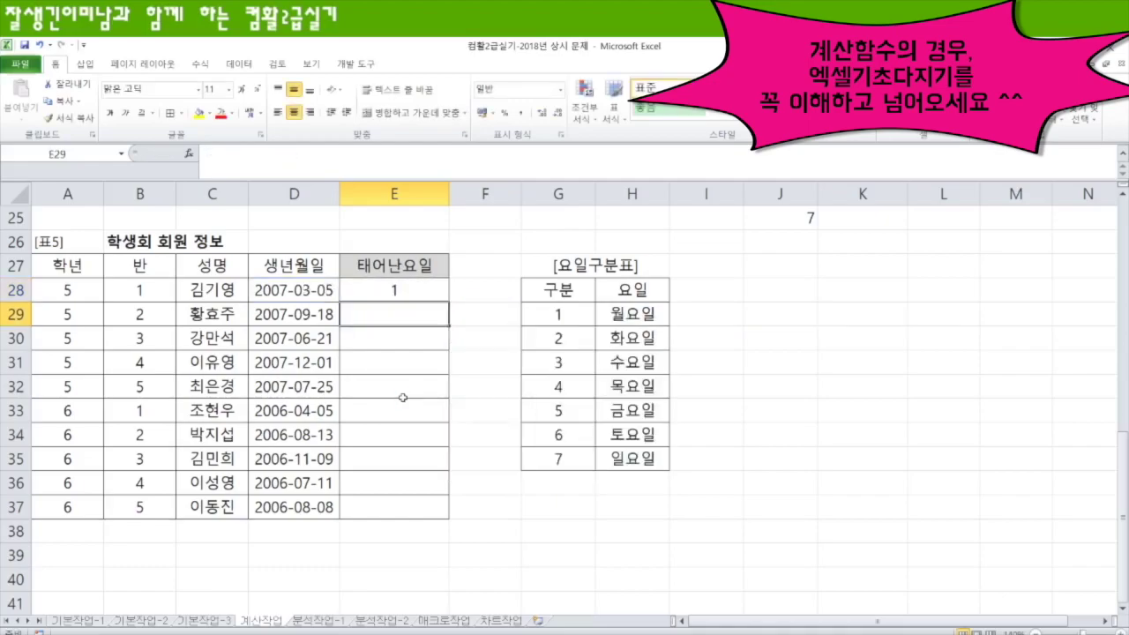
left_click(419, 293)
left_click_drag(447, 302, 450, 518)
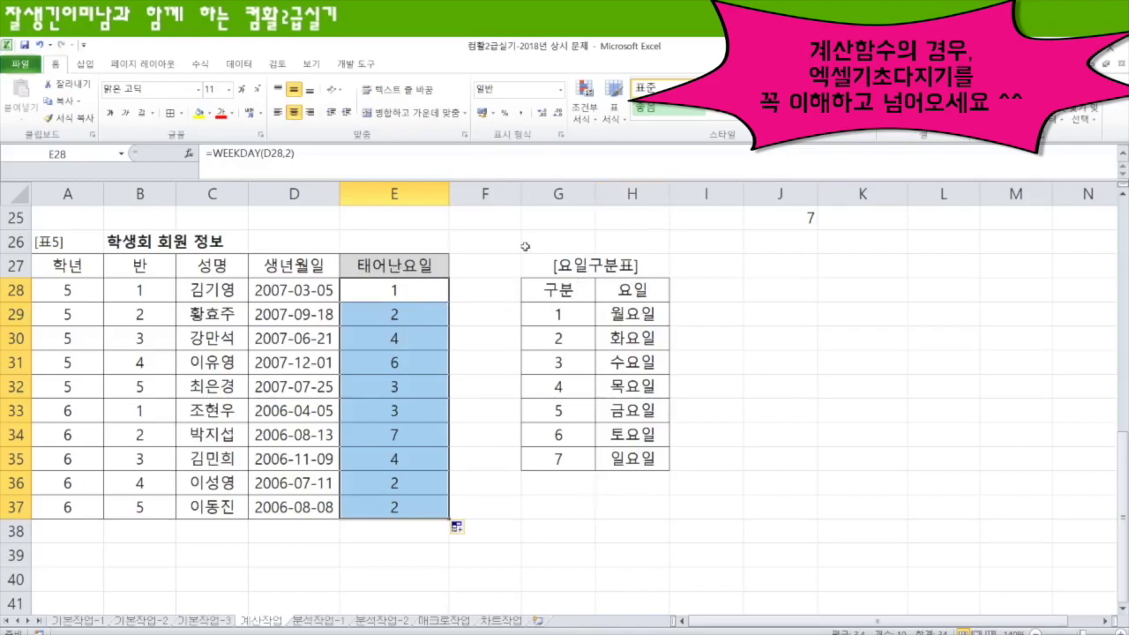
Step: Wrap the E28 formula in VLOOKUP, with WEEKDAY(D28,2) as its lookup value
double_click(424, 295)
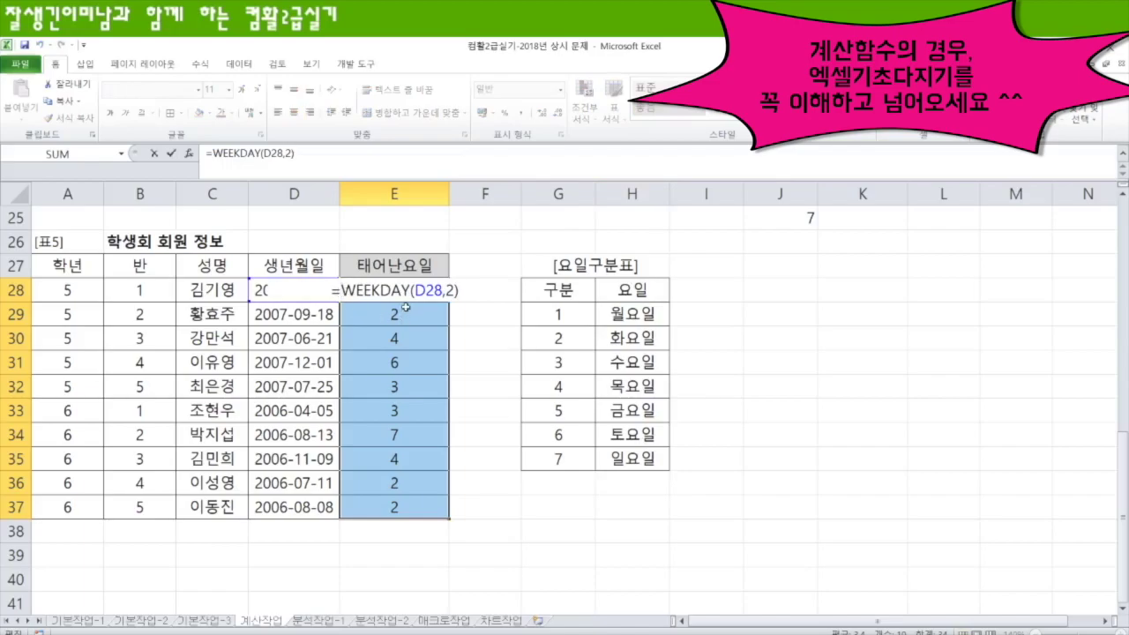
type("vl")
key("Tab")
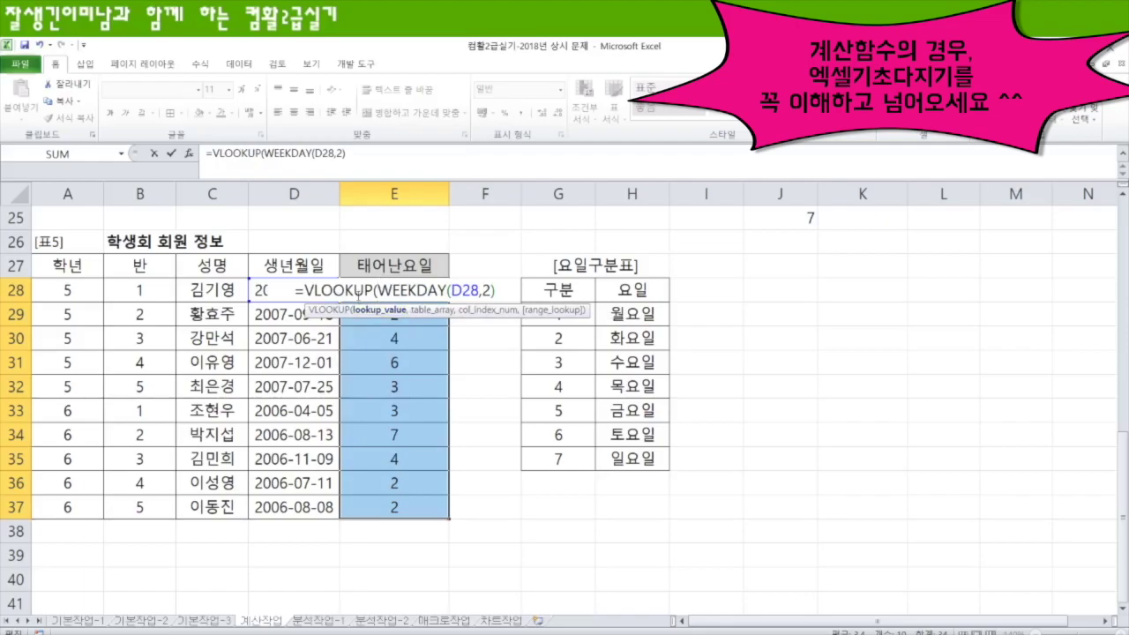
left_click_drag(377, 289, 495, 288)
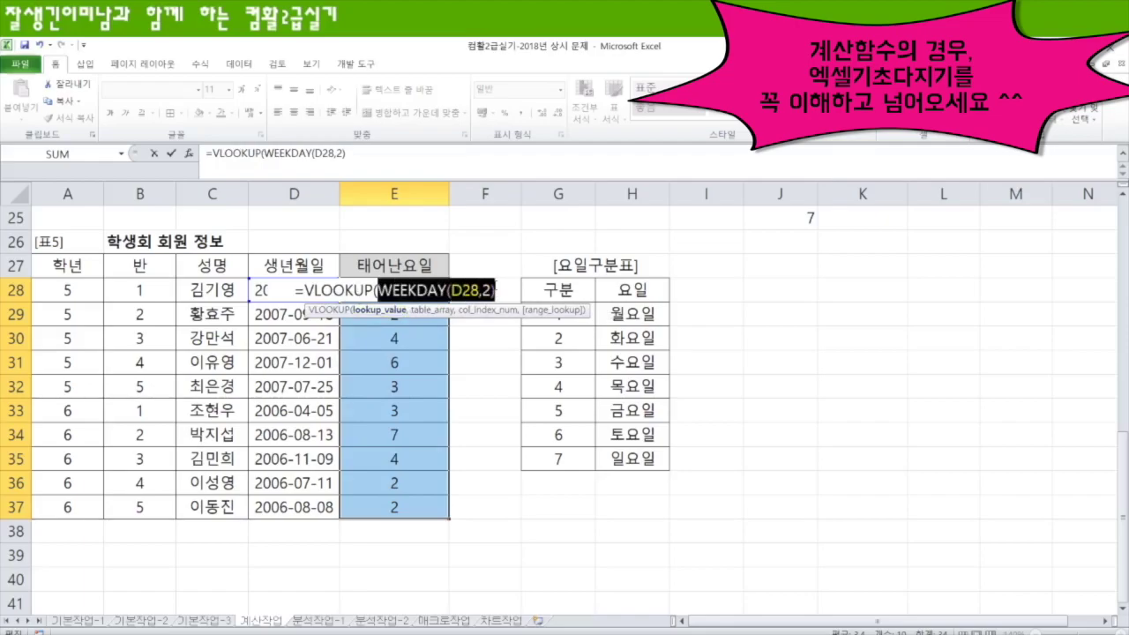
left_click(496, 289)
type(",")
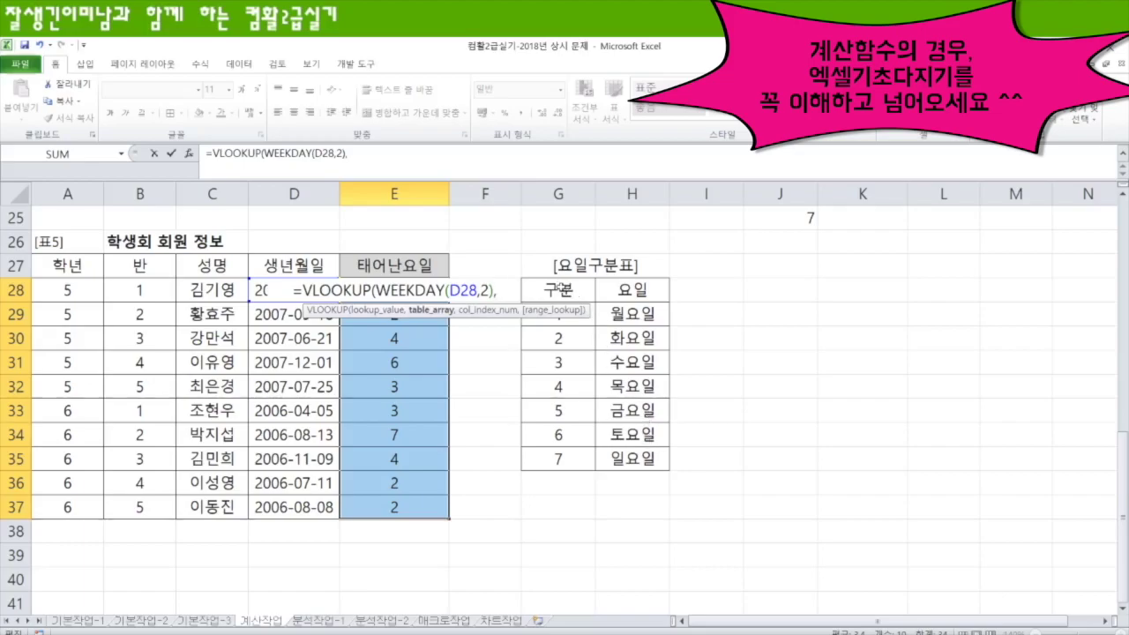
Step: Complete the VLOOKUP with table $G$28:$H$35, column 2 and match type 0, and apply it to all of E28:E37
left_click_drag(556, 288, 624, 457)
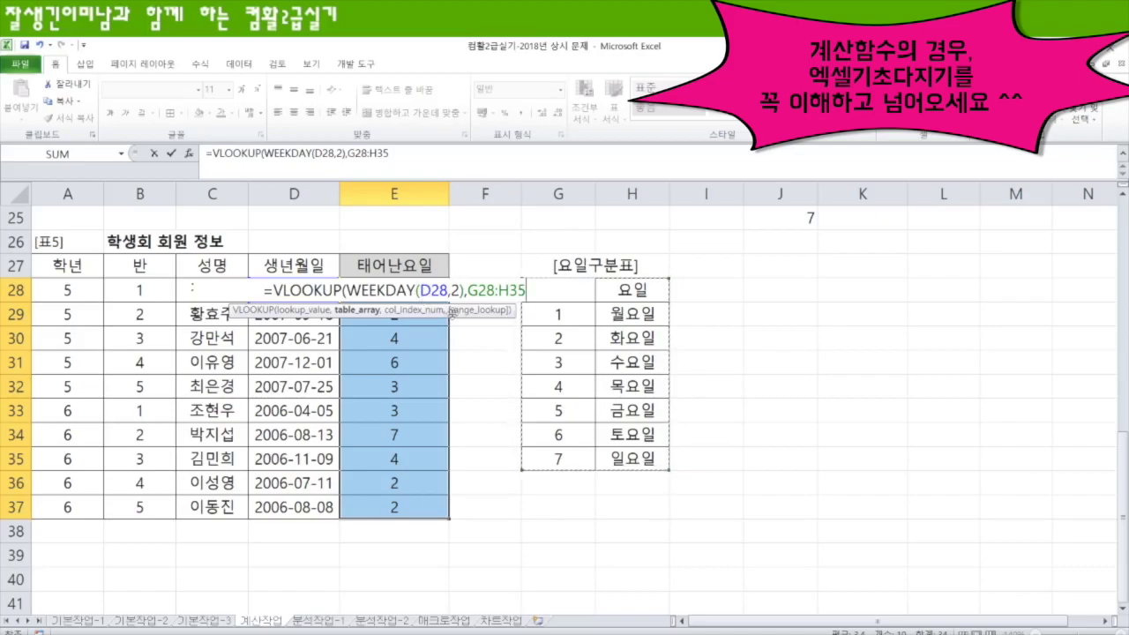
key("F4")
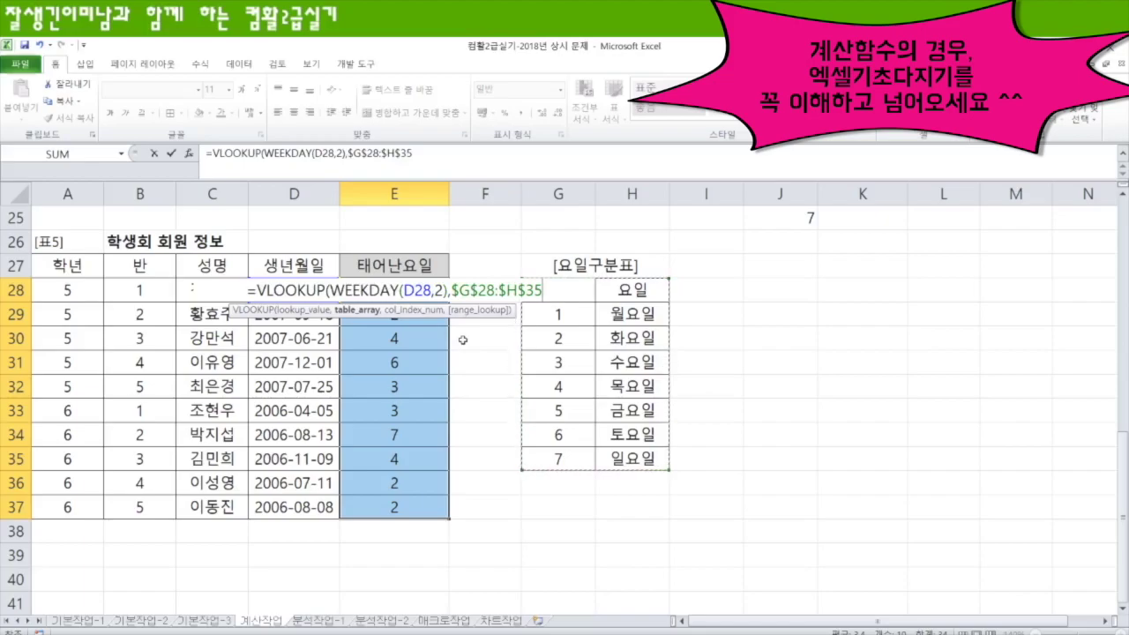
type(",")
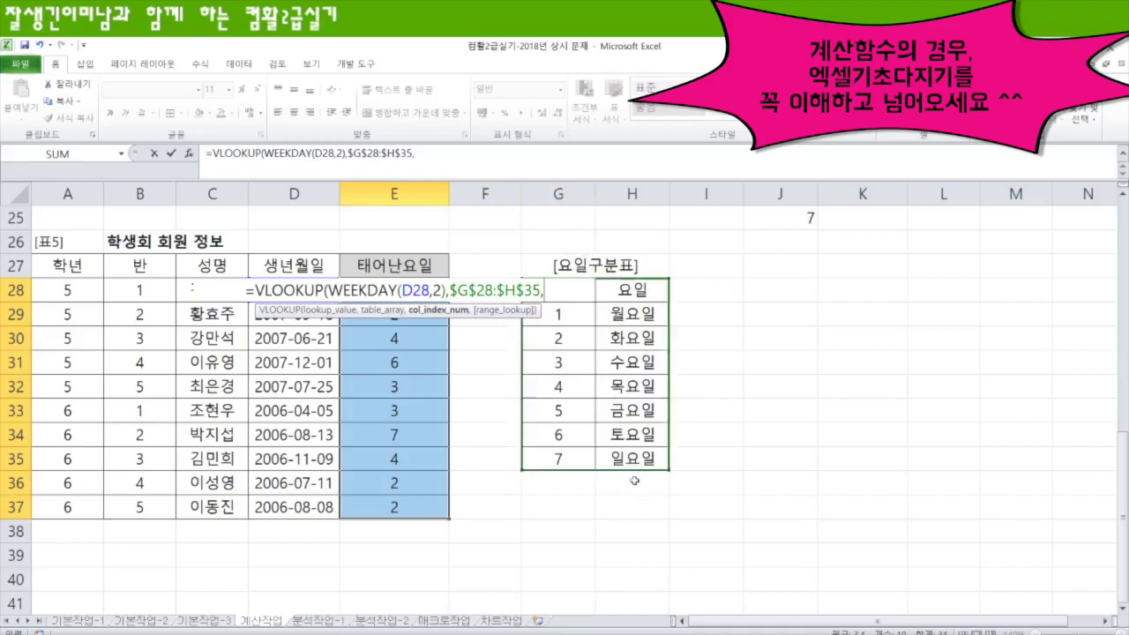
type("2")
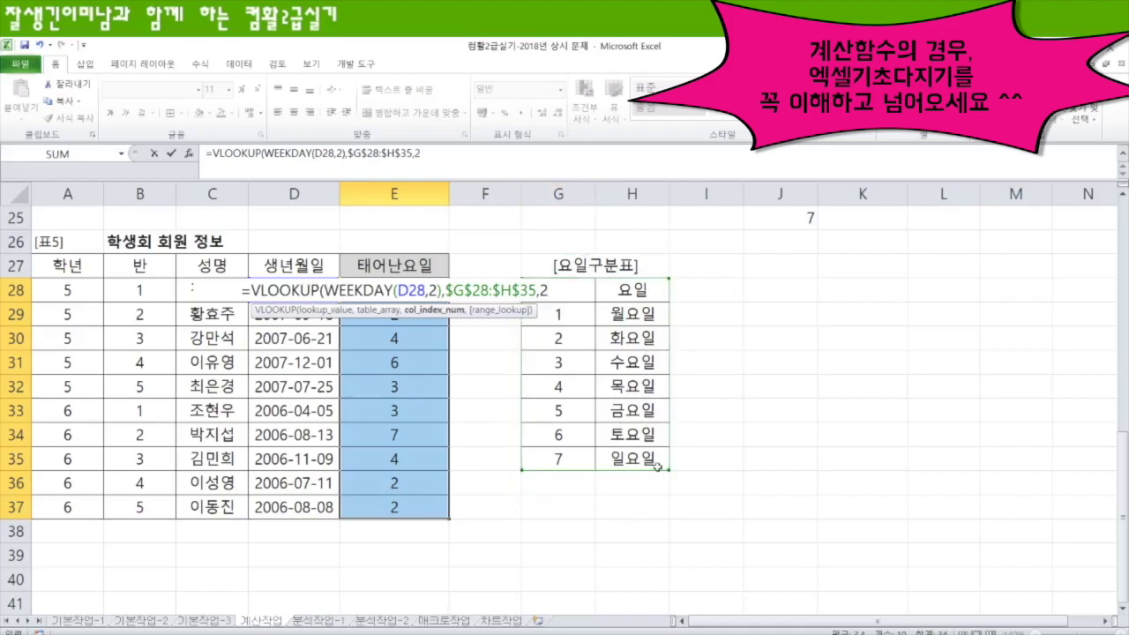
type(",0")
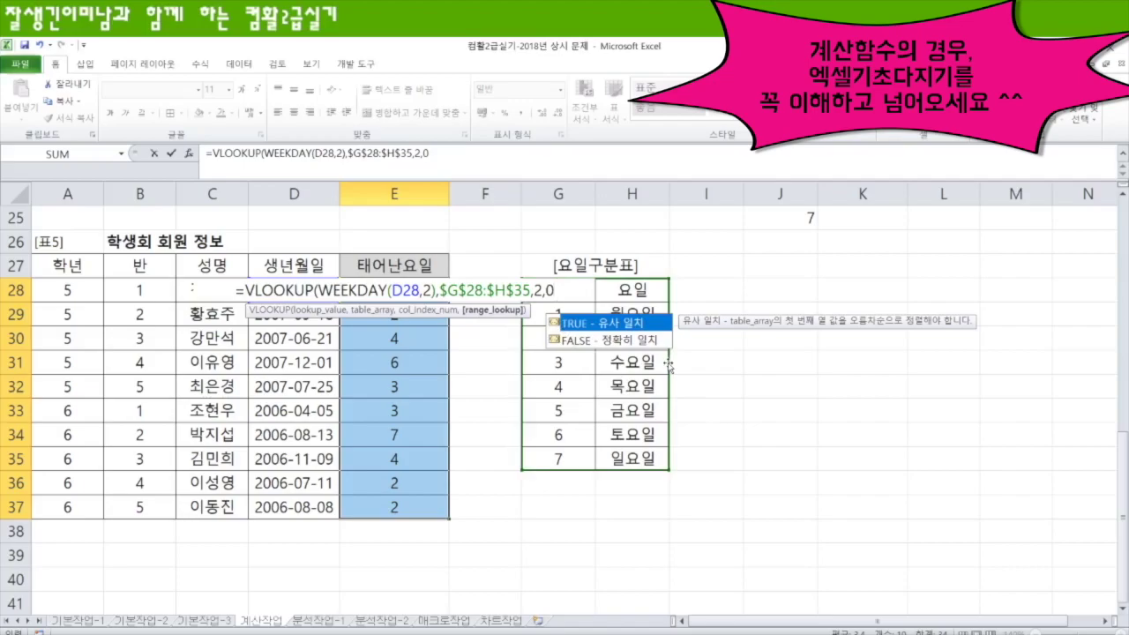
type(")")
key("ctrl+Return")
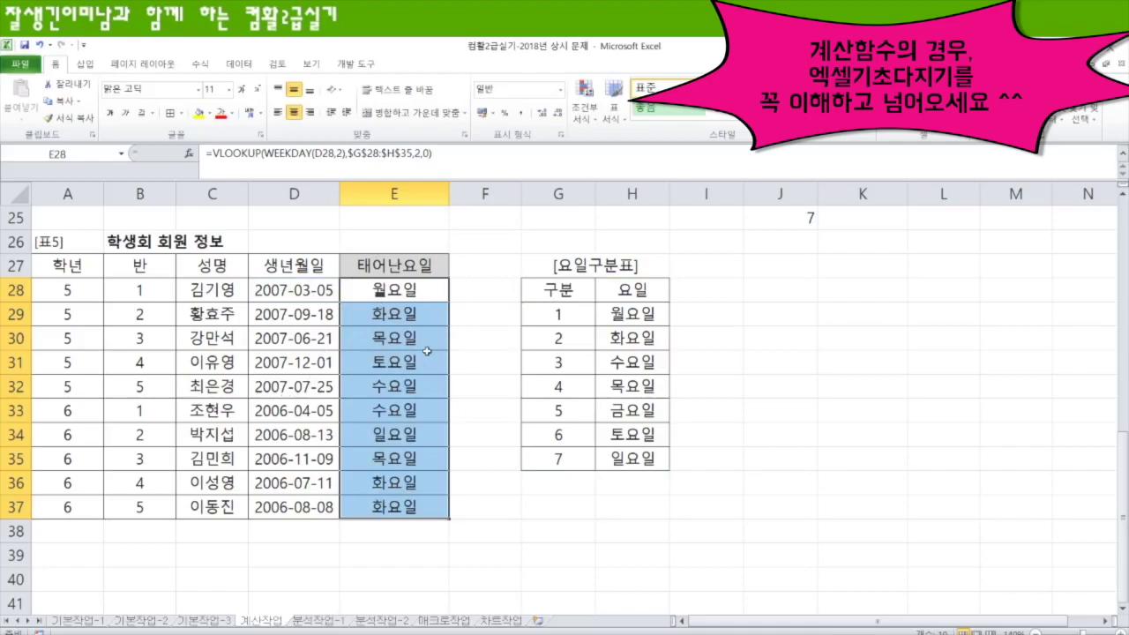
Step: Review the TRUNC/SQRT formula for 성과금 in E16 and the VLOOKUP formula for 태어난요일 in E28
scroll(462, 484, "up", 5)
scroll(461, 483, "up", 3)
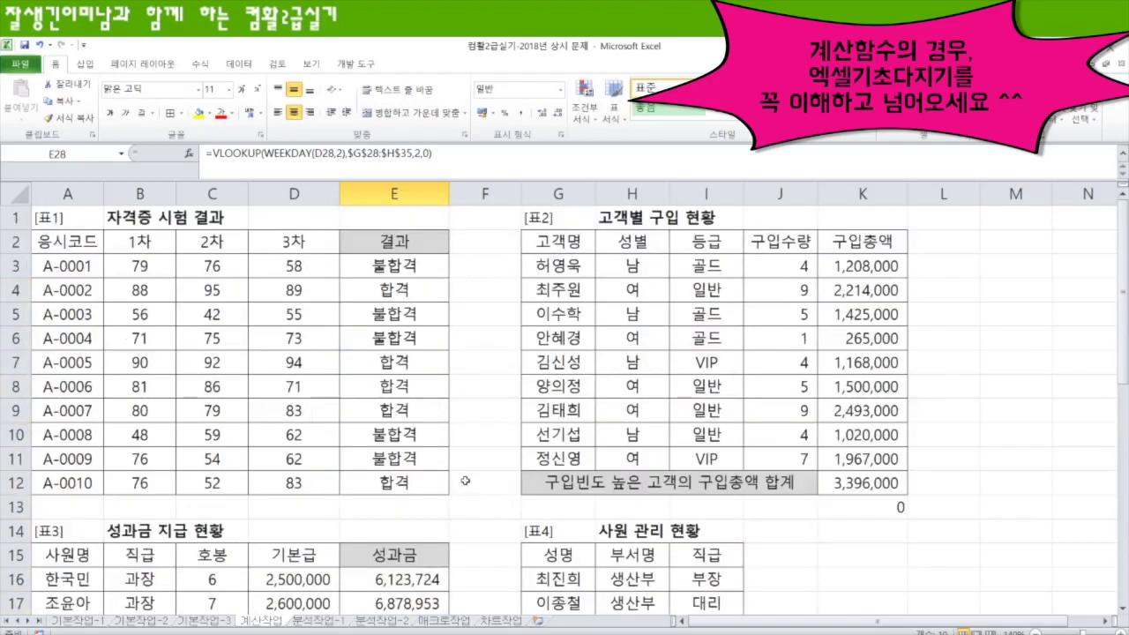
scroll(557, 317, "down", 4)
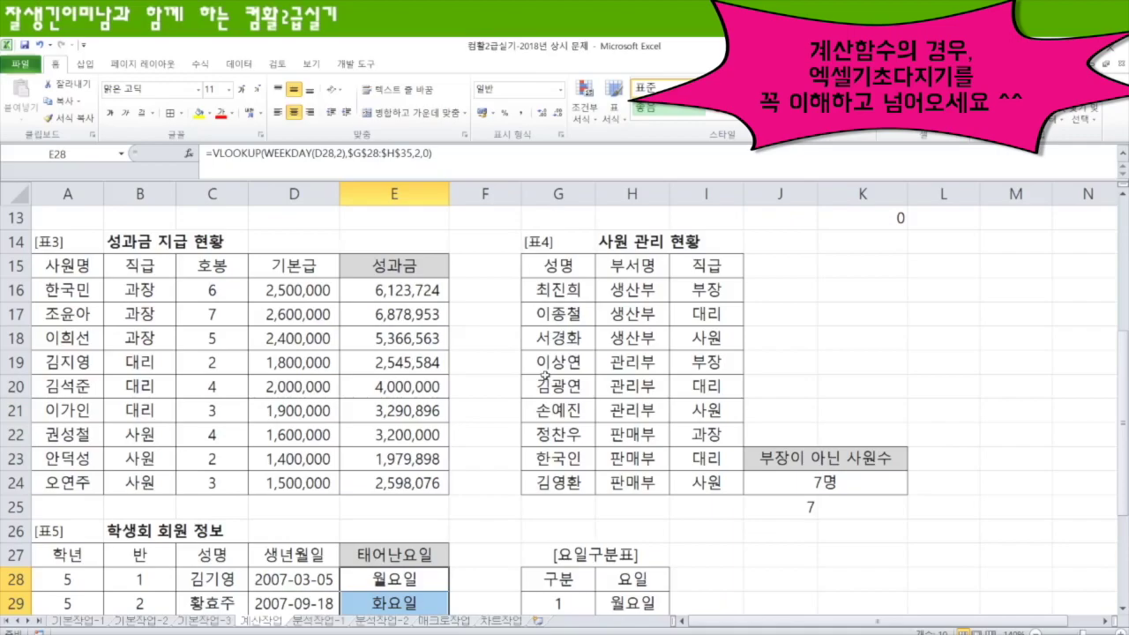
left_click(408, 292)
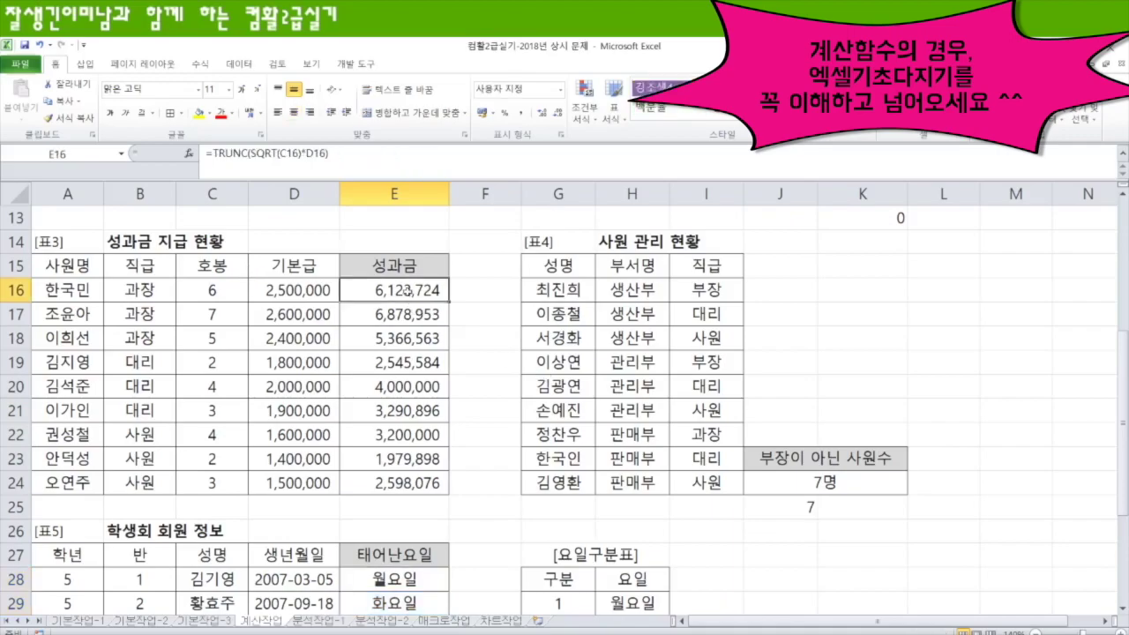
double_click(409, 291)
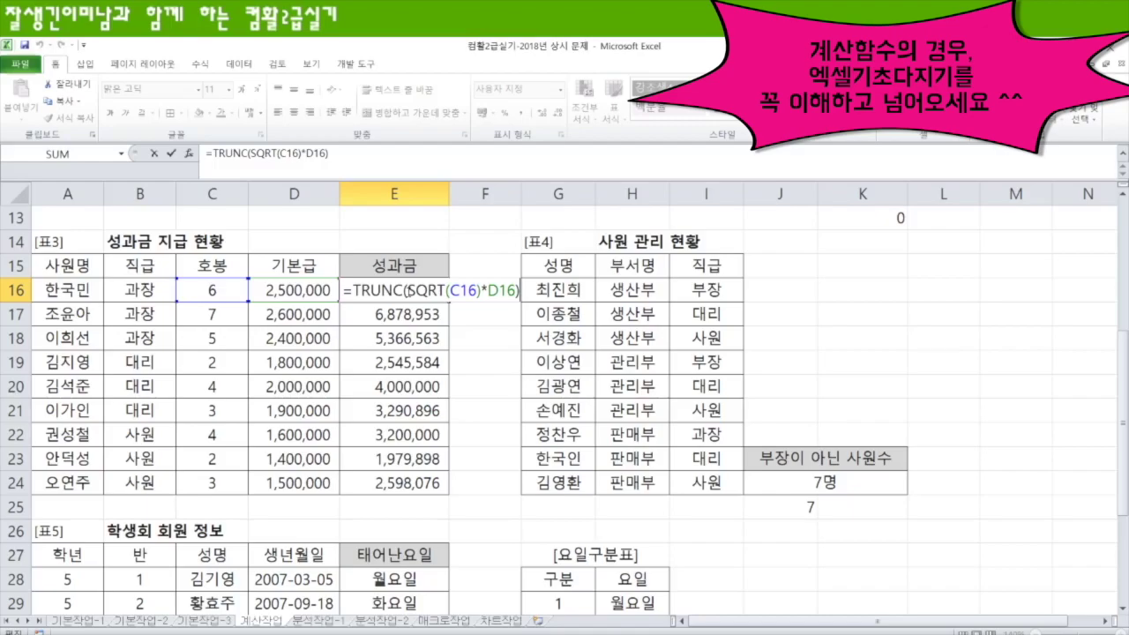
scroll(388, 353, "down", 6)
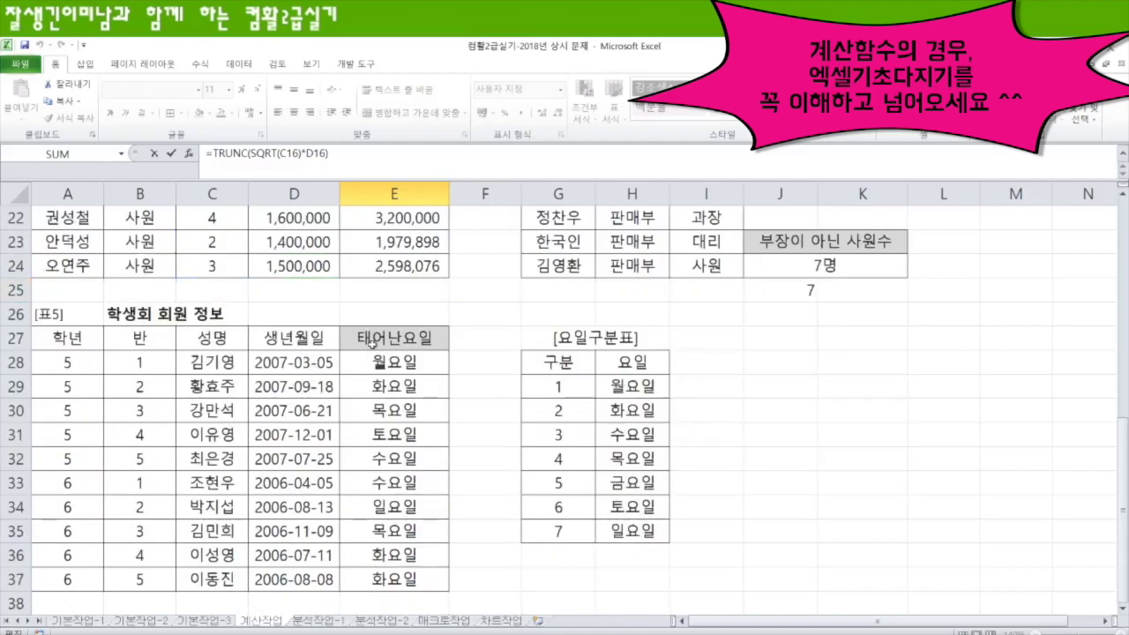
scroll(388, 353, "up", 3)
left_click(382, 365)
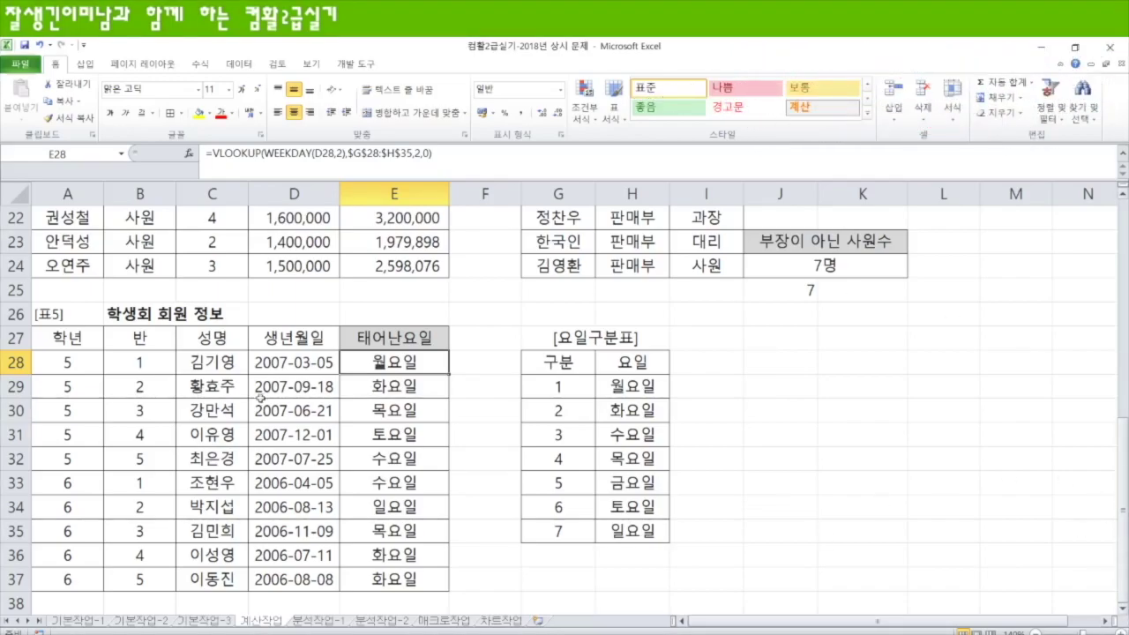
Step: On the 분석작업-1 sheet, sort the course table A3:F15 by 구분 in ascending order
left_click(319, 623)
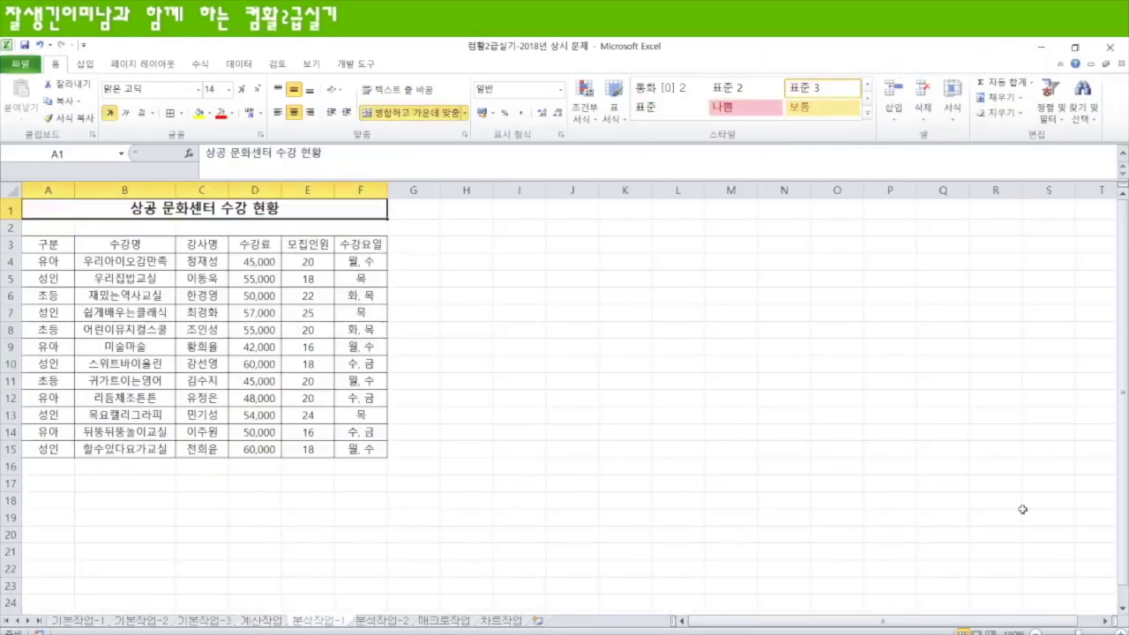
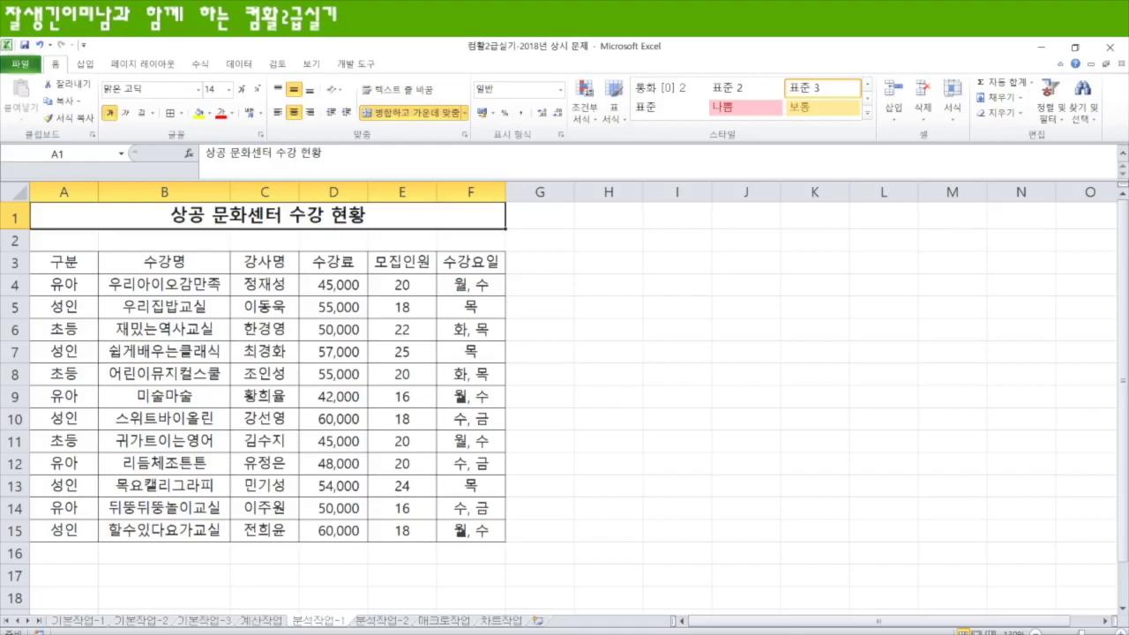
left_click_drag(69, 264, 451, 531)
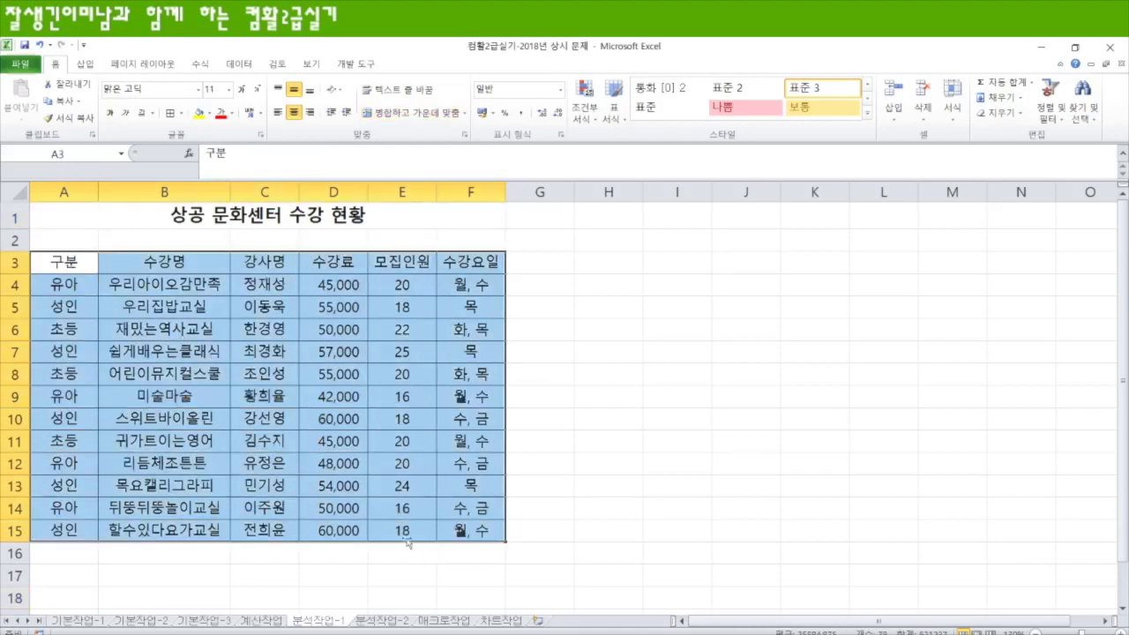
left_click(240, 64)
left_click(300, 99)
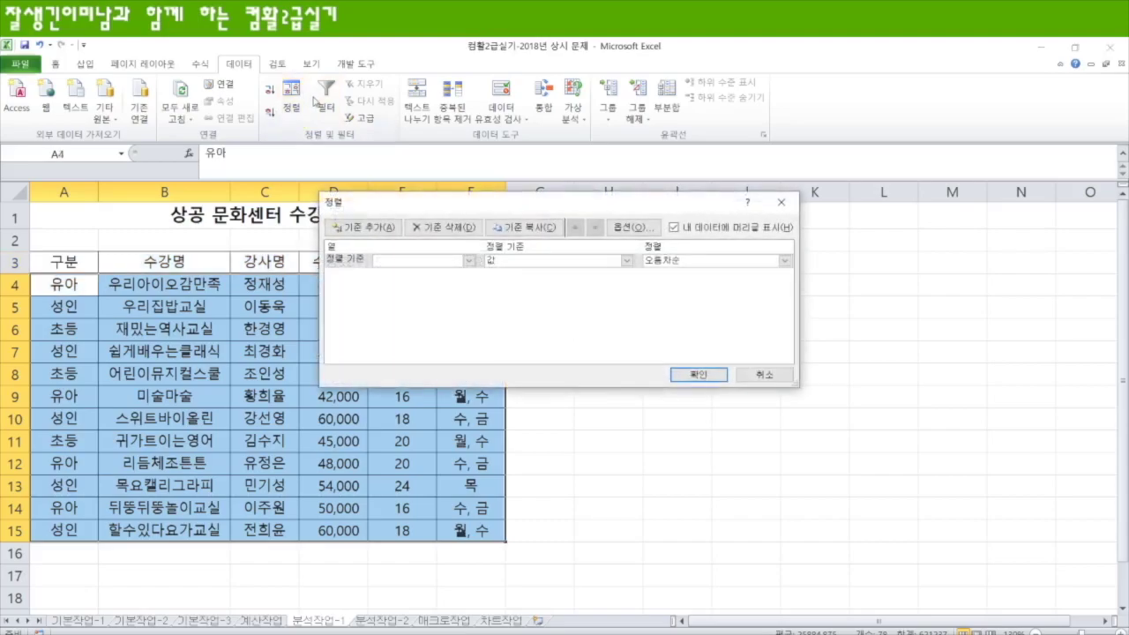
left_click(468, 261)
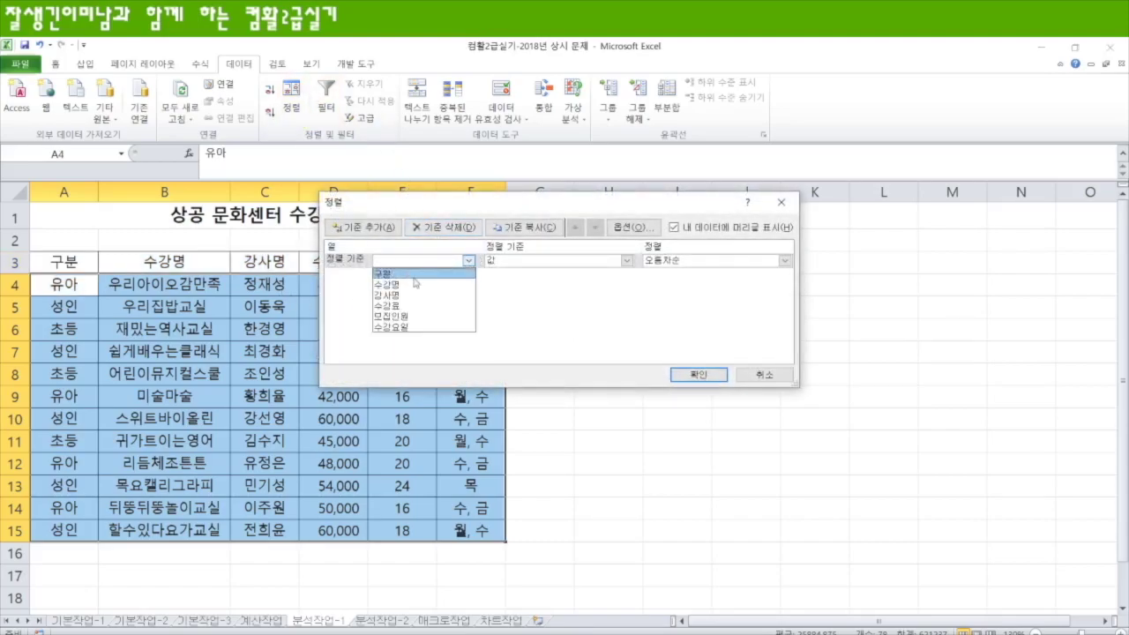
left_click(423, 272)
left_click(699, 374)
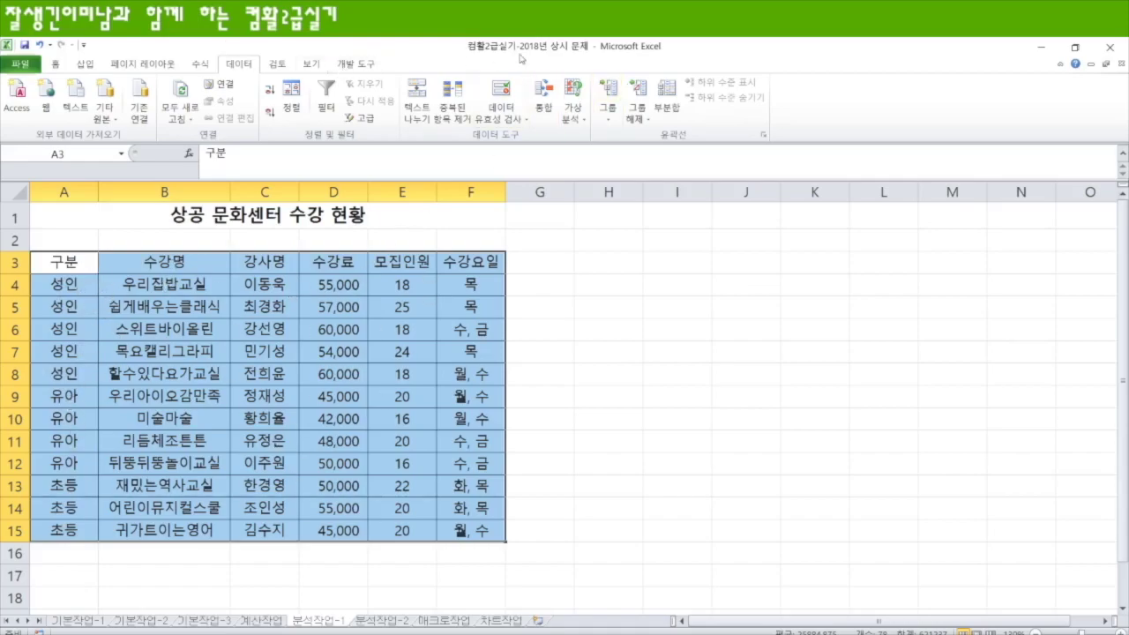
Step: Add a subtotal grouped by 구분 using the 평균 function, calculated on 수강명 instead of 수강요일
left_click(669, 94)
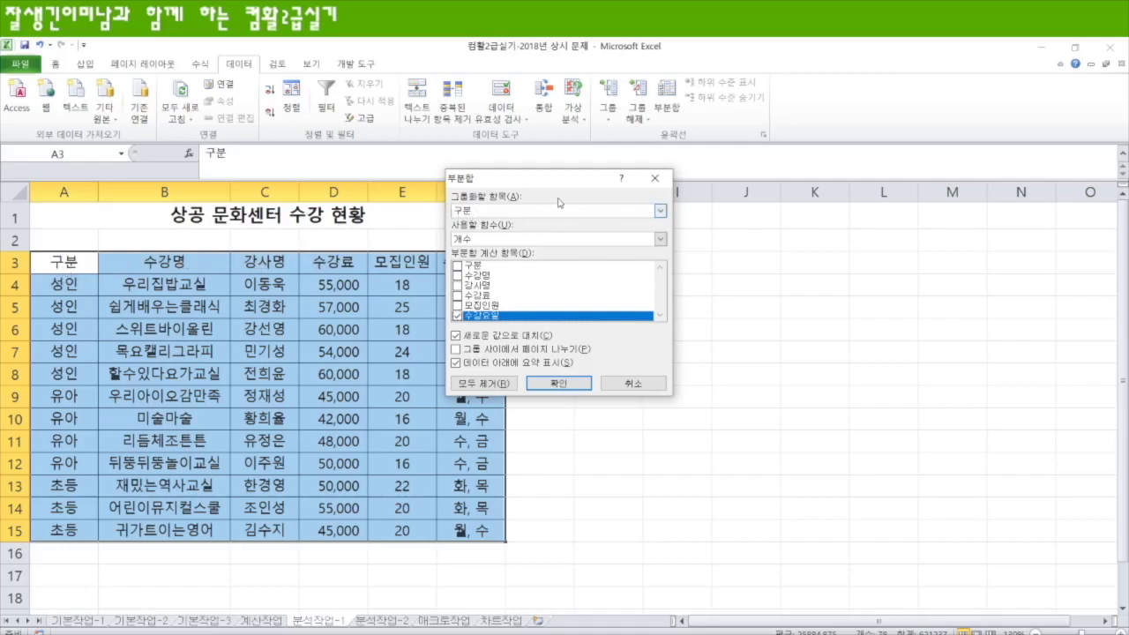
left_click(660, 212)
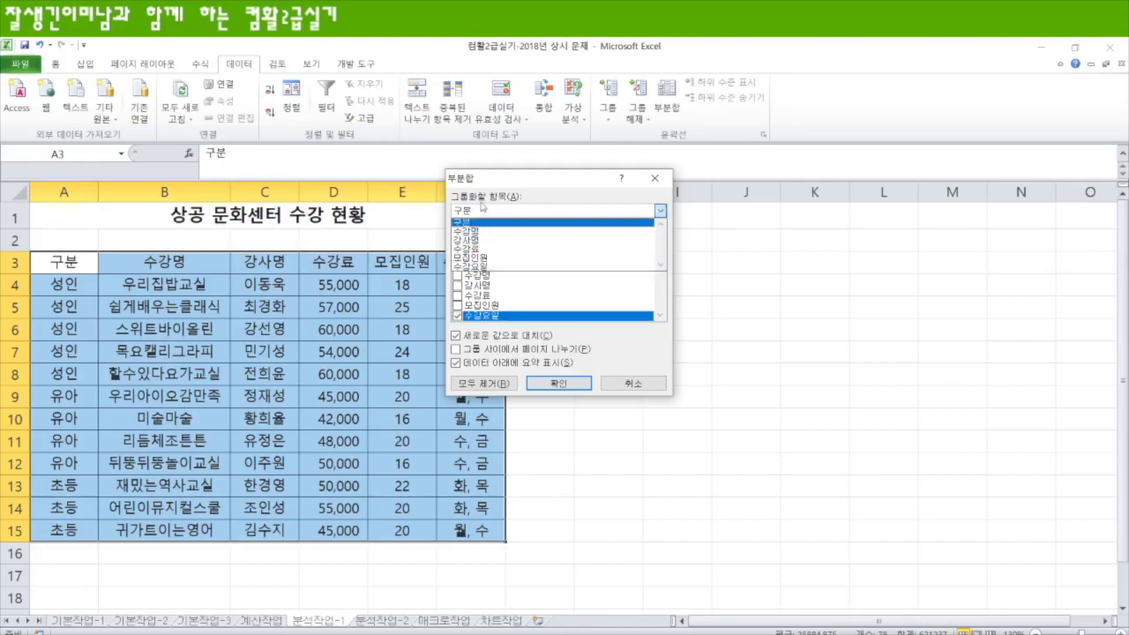
left_click(470, 222)
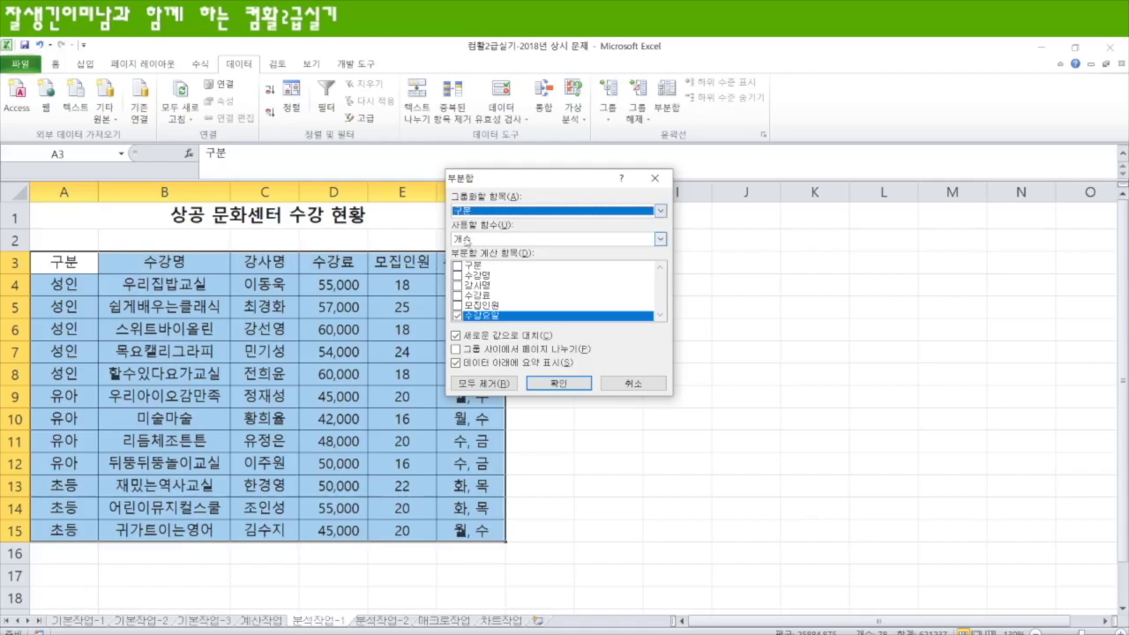
left_click(661, 239)
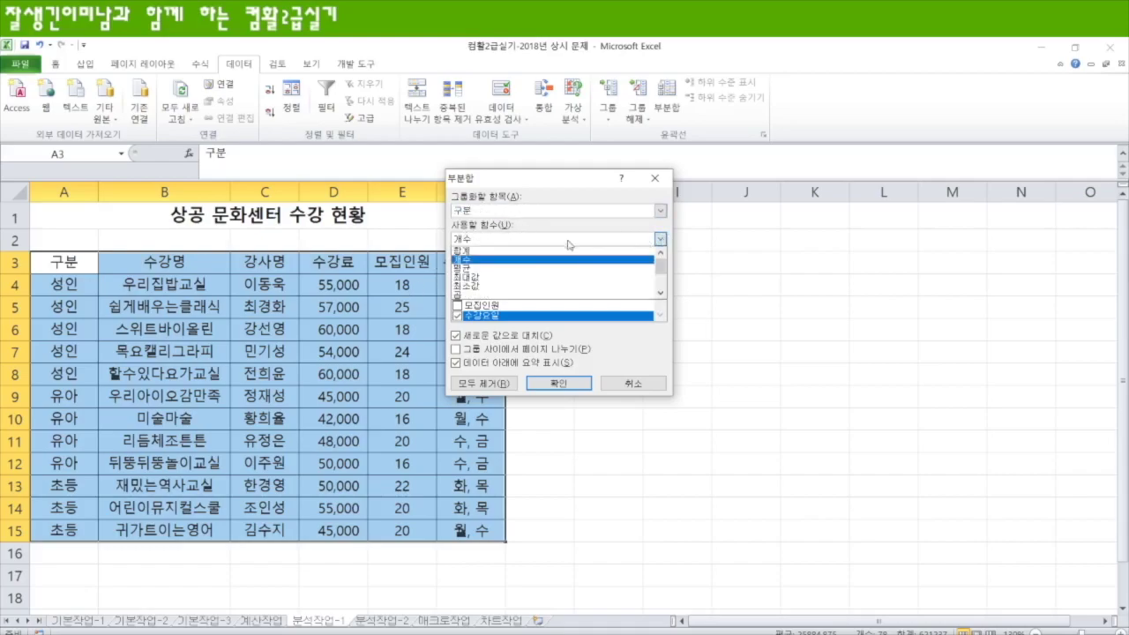
left_click(537, 268)
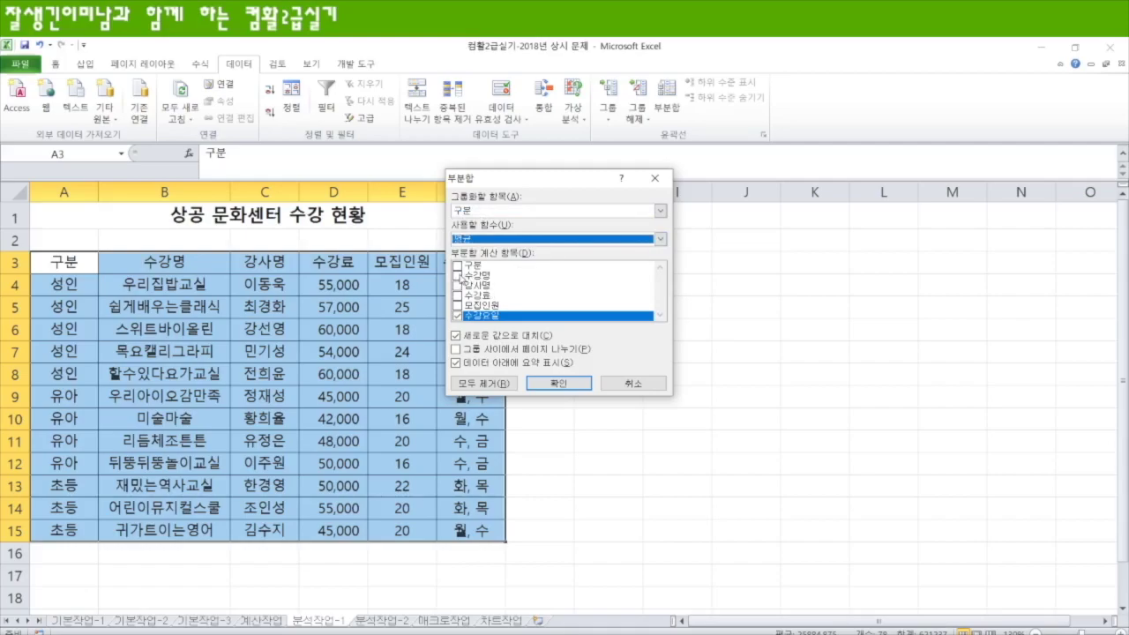
left_click(459, 276)
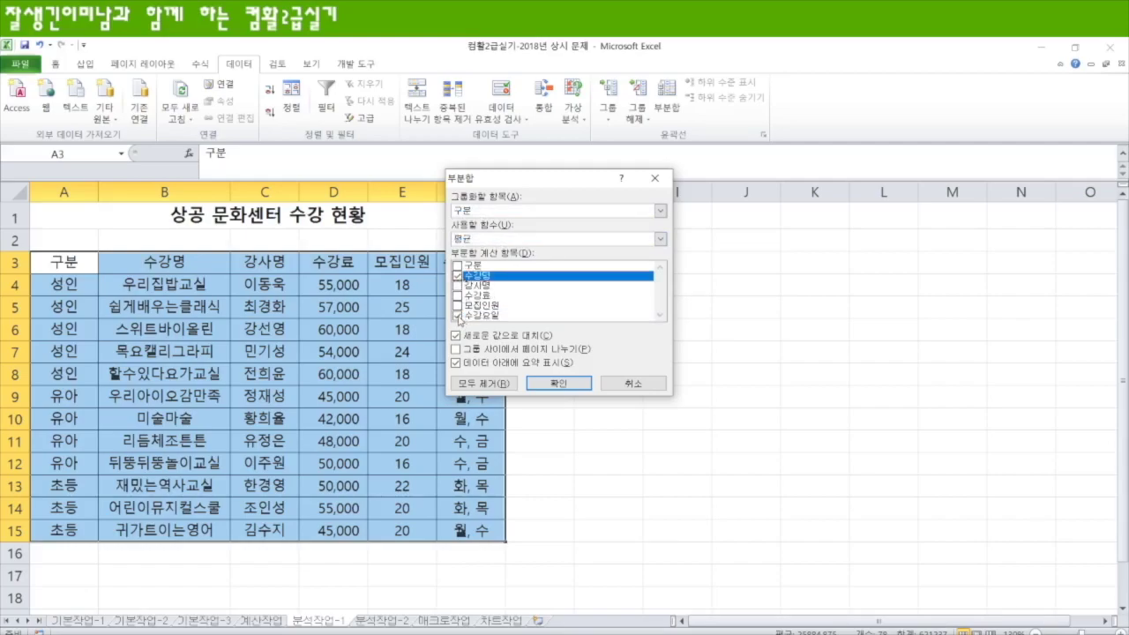
left_click(457, 316)
left_click(559, 384)
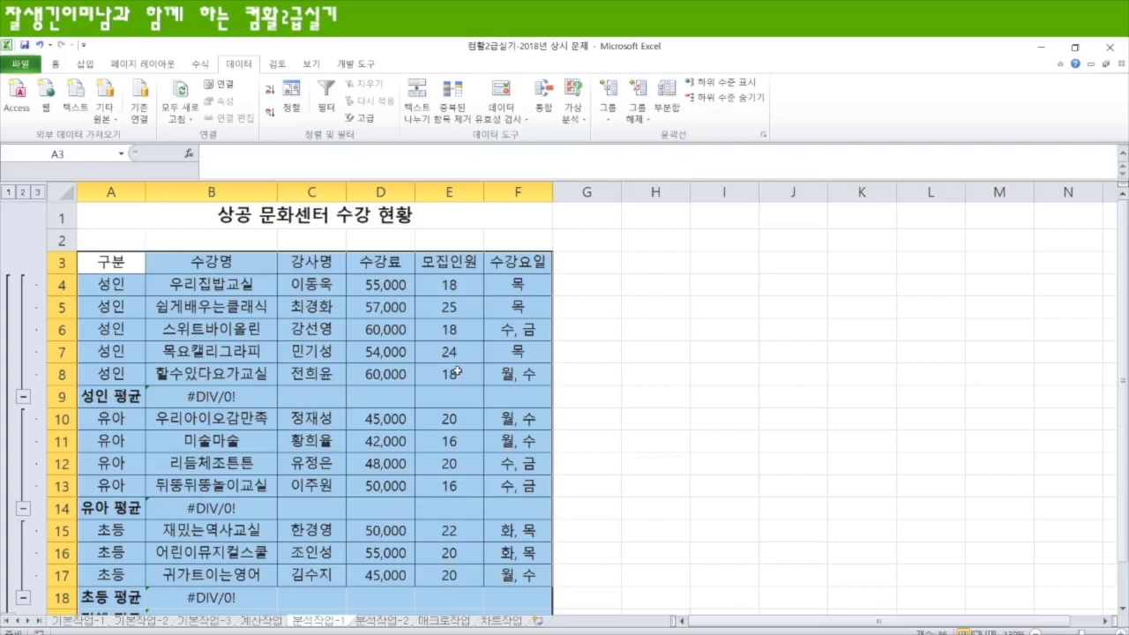
Step: Change the 평균 subtotal by 구분 so that it is calculated on 수강료 instead of 수강명
left_click(668, 99)
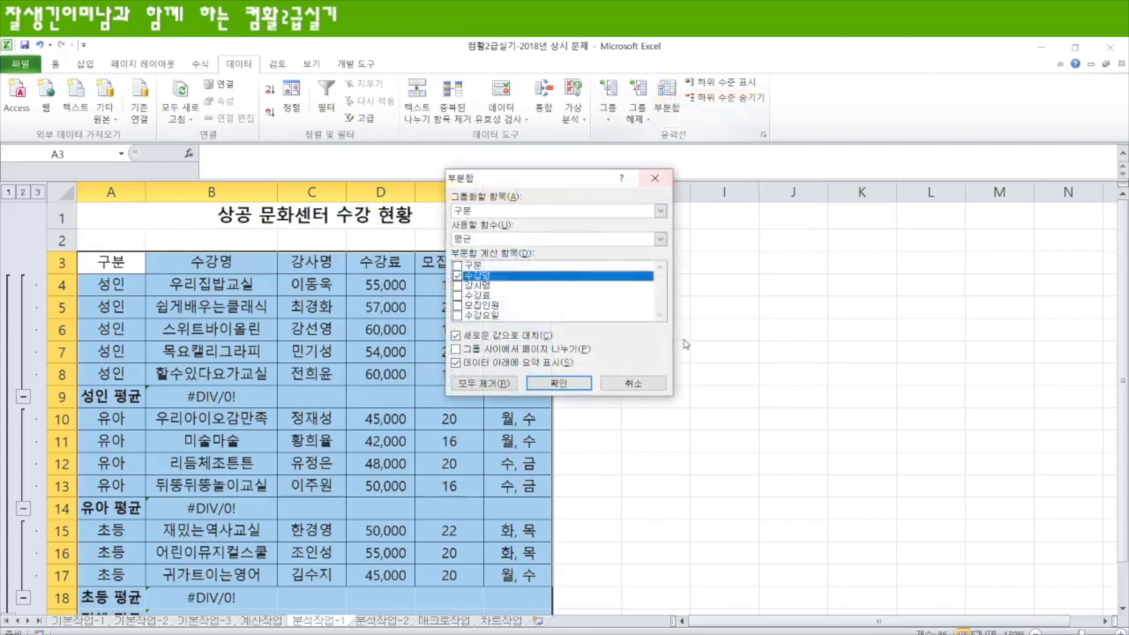
left_click(457, 276)
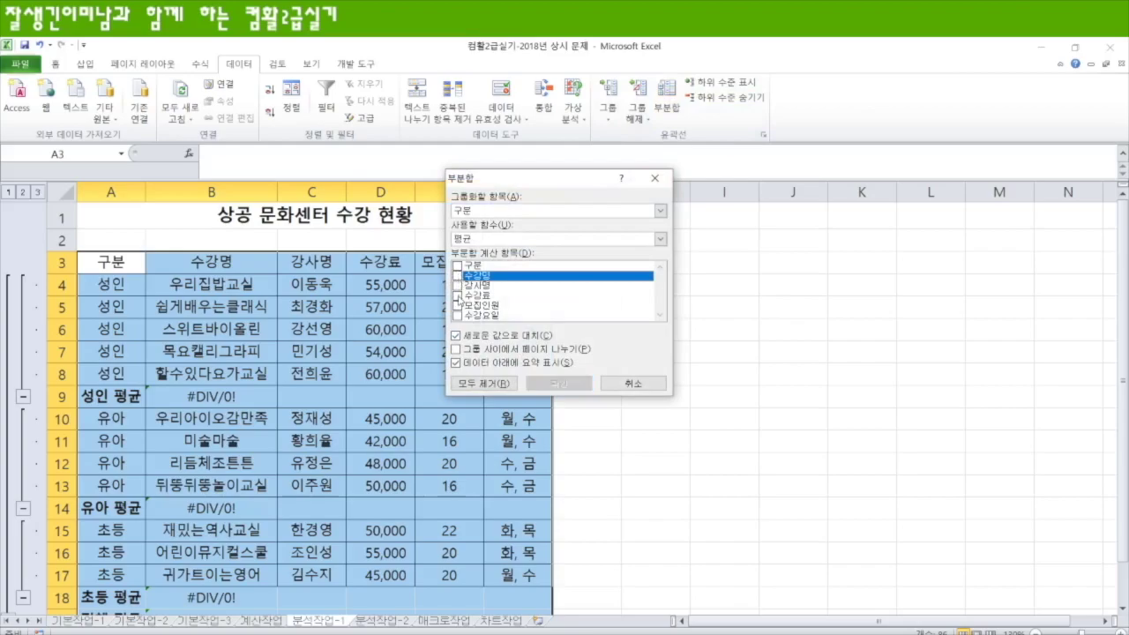
left_click(457, 296)
left_click(558, 383)
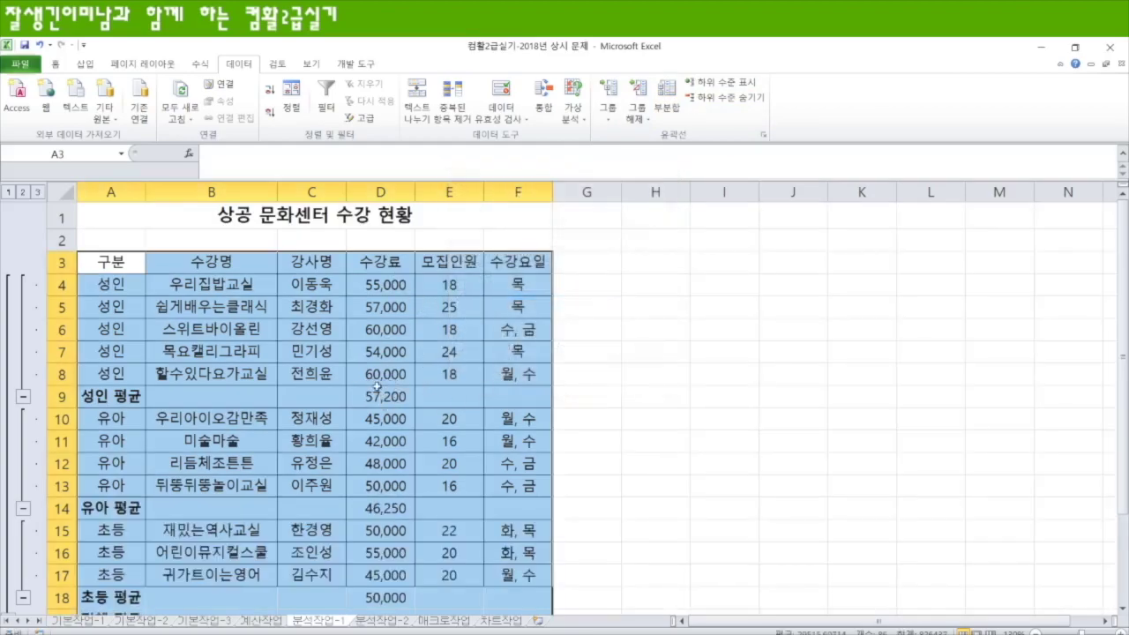
Step: Add a second subtotal by 구분 with the 합계 of 모집인원, without replacing the existing 수강료 averages
left_click(667, 99)
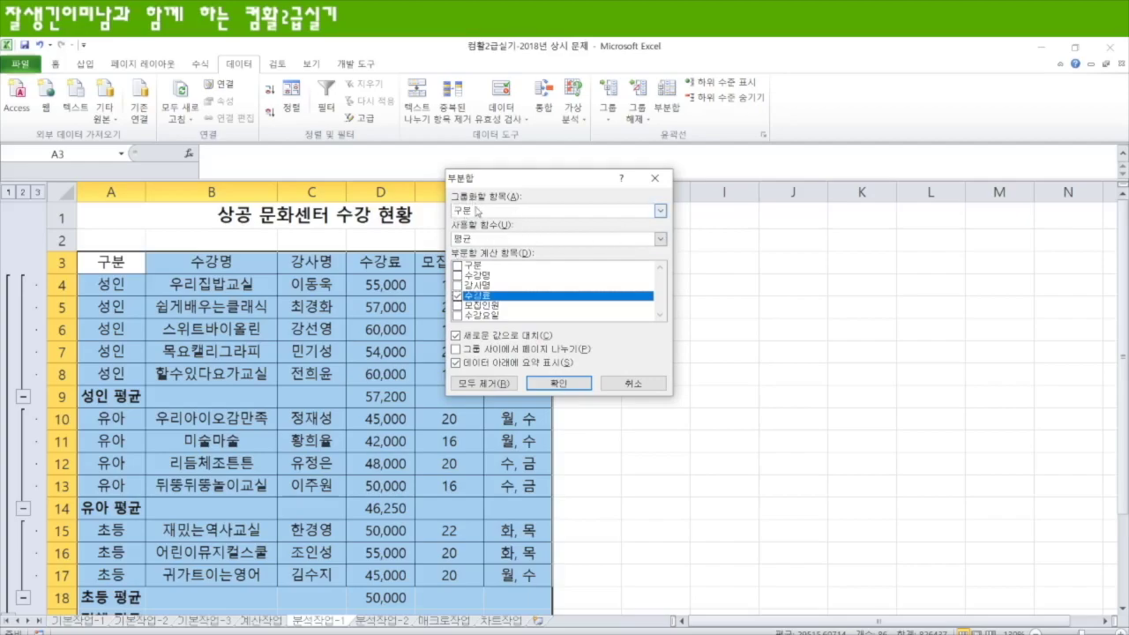
left_click(660, 239)
left_click(534, 252)
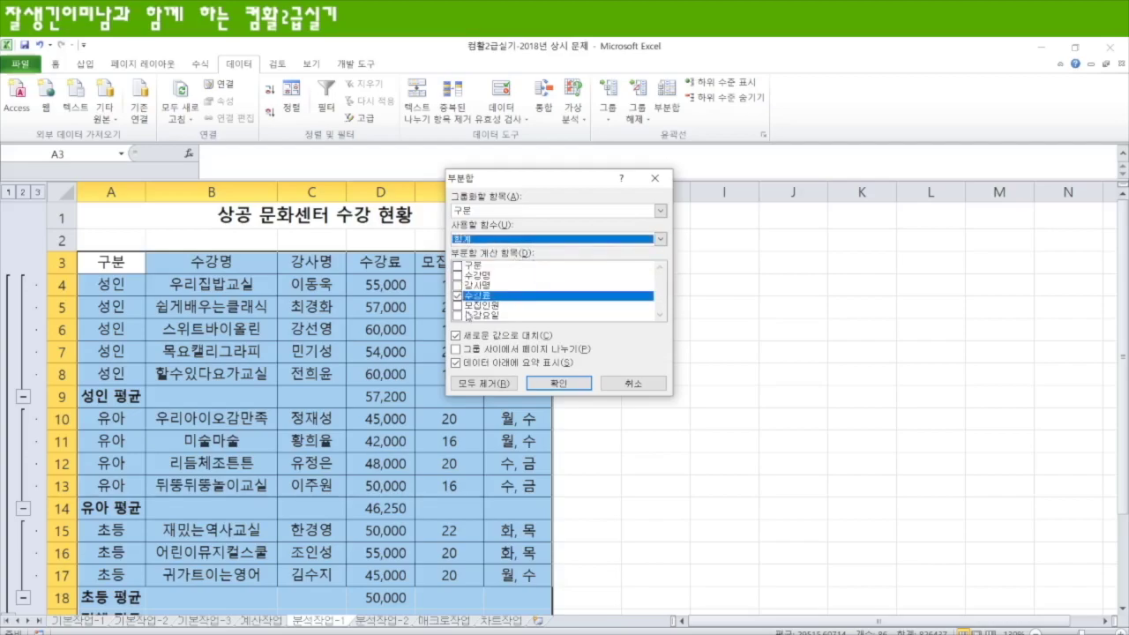
left_click(457, 297)
left_click(457, 305)
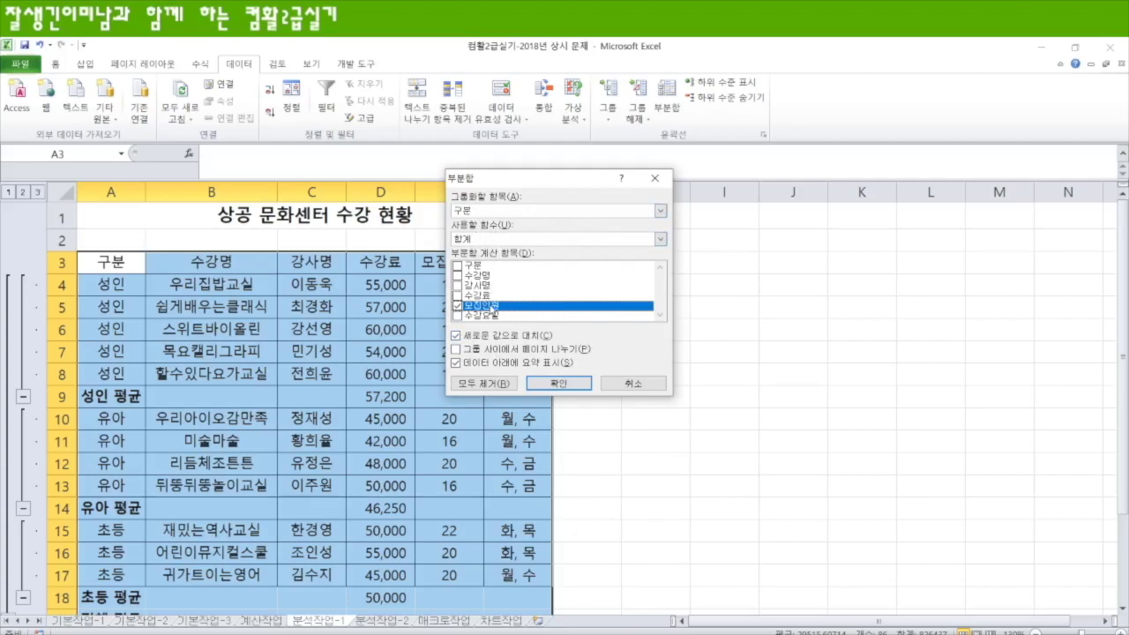
left_click(456, 336)
left_click(559, 383)
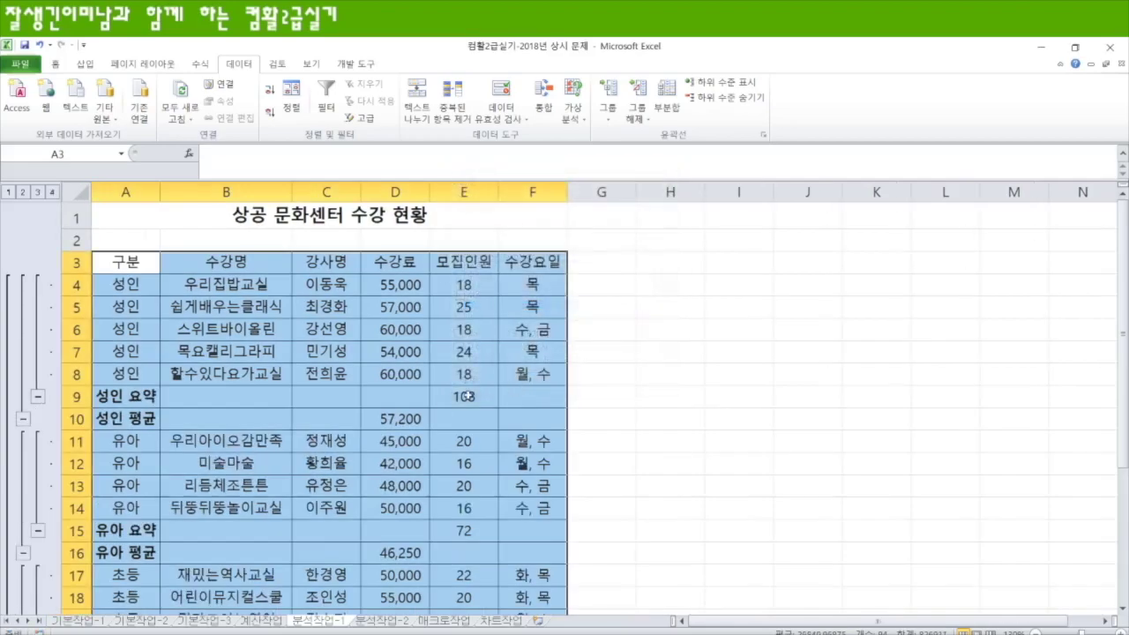
scroll(432, 442, "down", 2)
scroll(438, 435, "up", 2)
scroll(401, 444, "down", 3)
scroll(463, 453, "up", 3)
Step: On the 분석작업-2 sheet, fill 마포점's 세탁기 판매총액 in E6 and its 판매량 in D6 with yellow
left_click(382, 621)
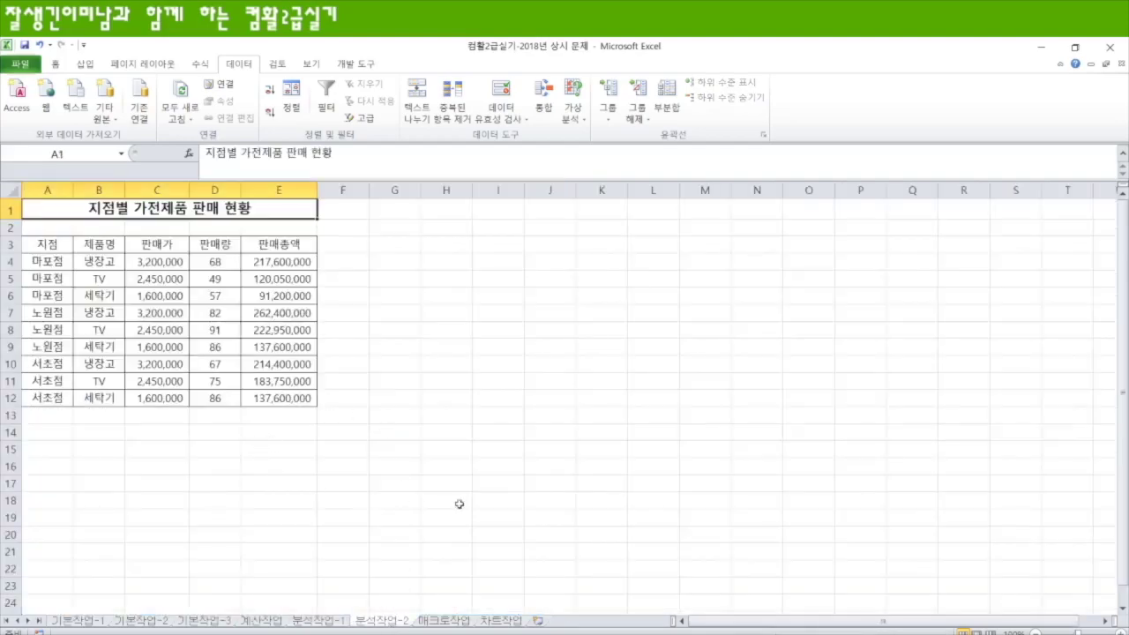
left_click(1118, 632)
left_click(1119, 631)
left_click(1118, 632)
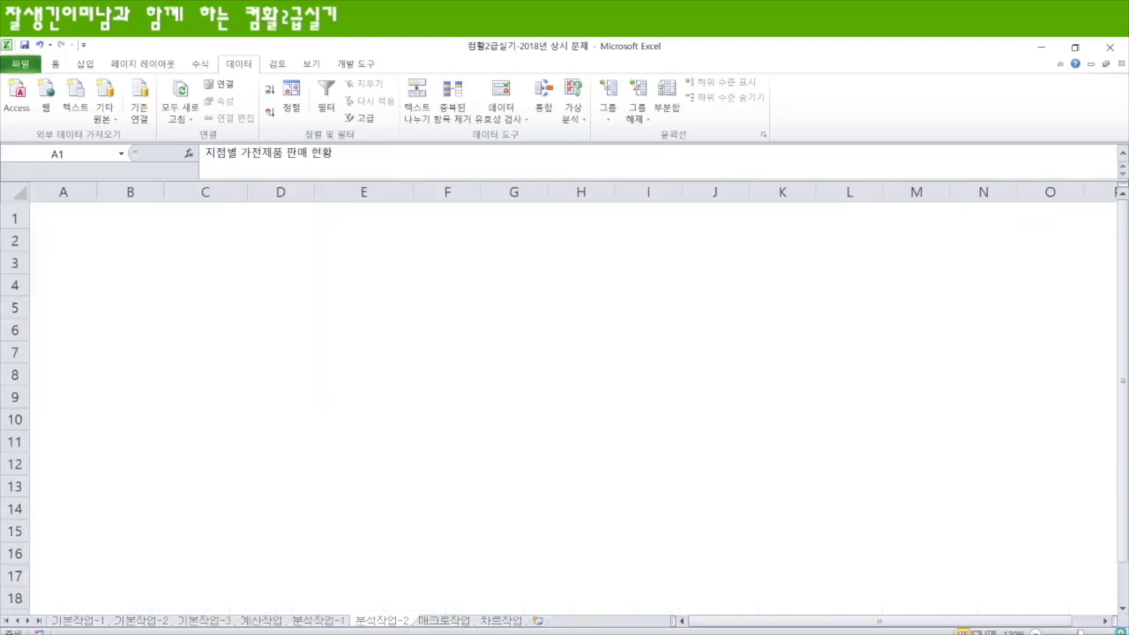
left_click(1118, 632)
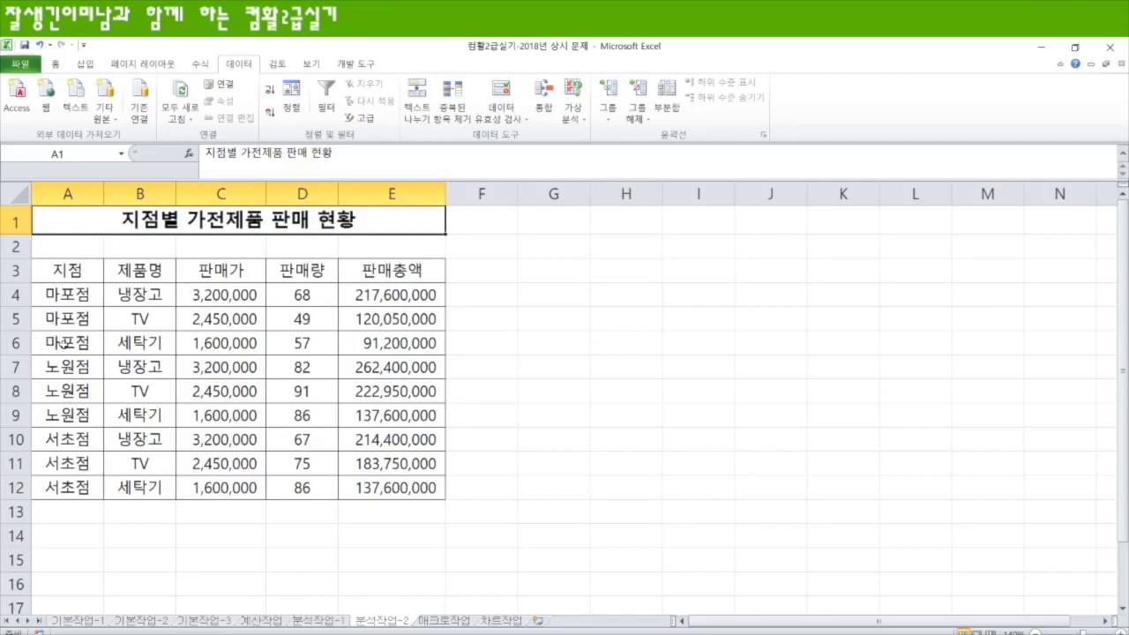
left_click(383, 344)
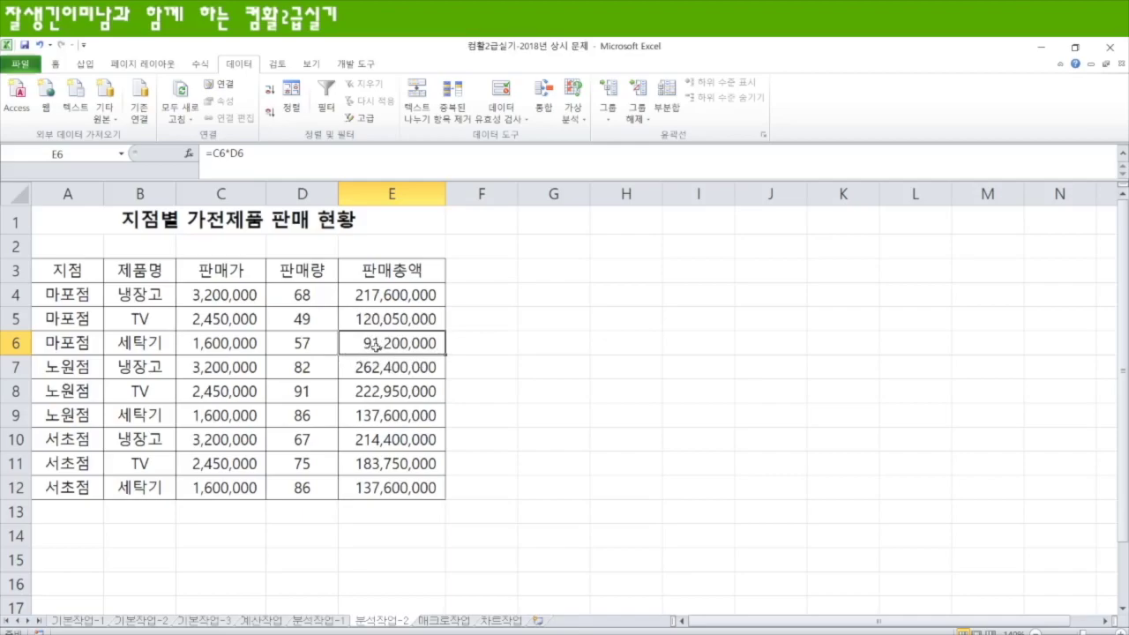
left_click(55, 65)
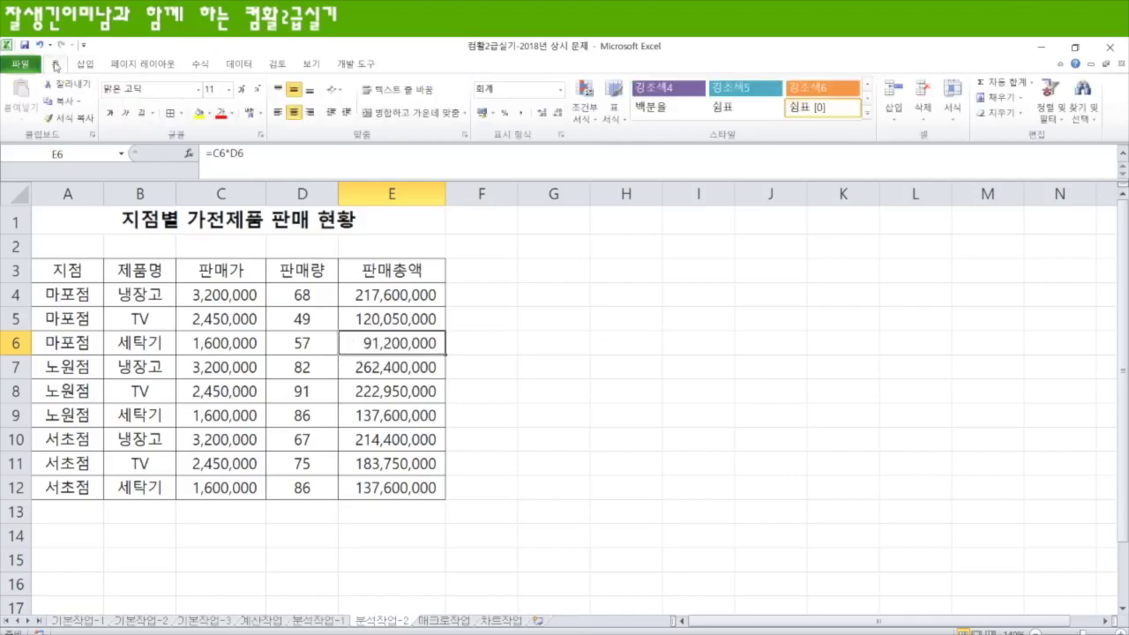
left_click(200, 113)
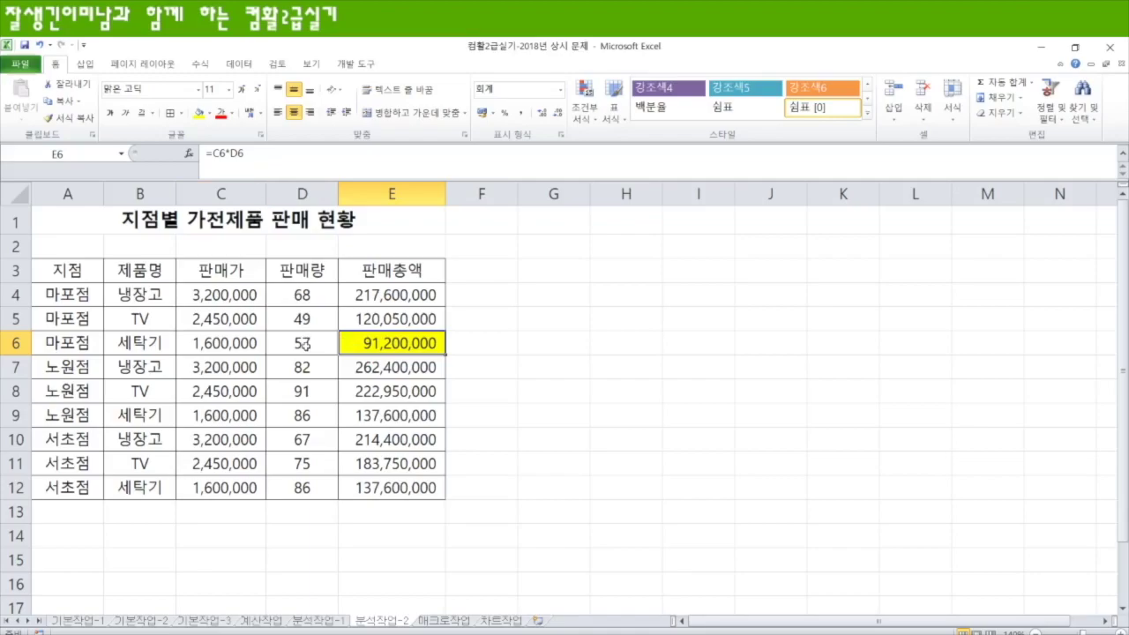
left_click(309, 340)
left_click(198, 114)
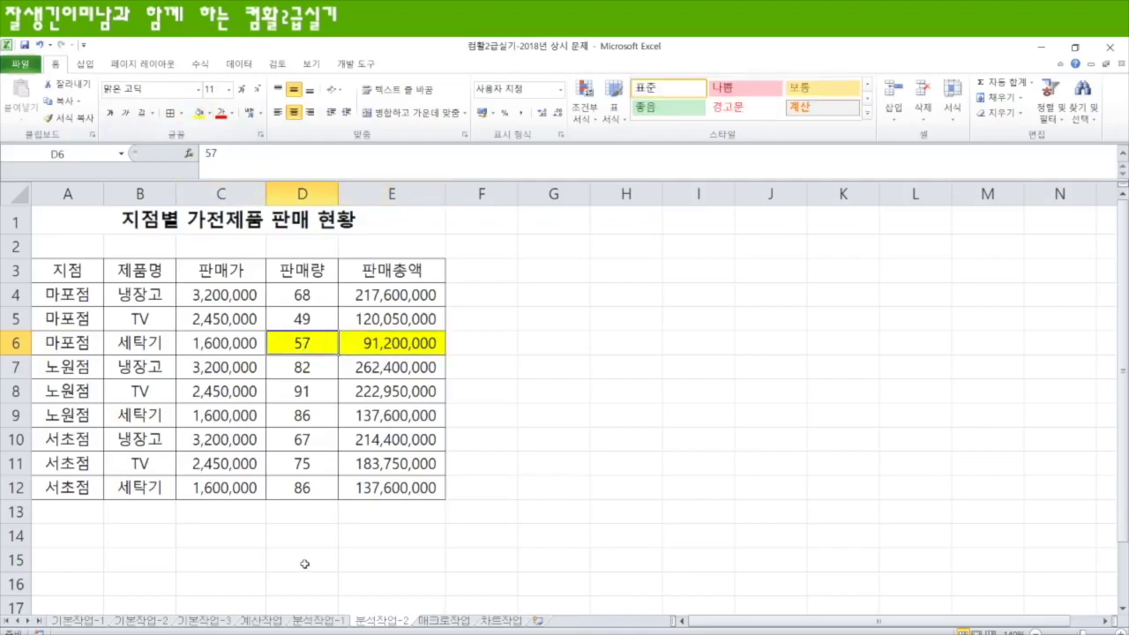
left_click(388, 349)
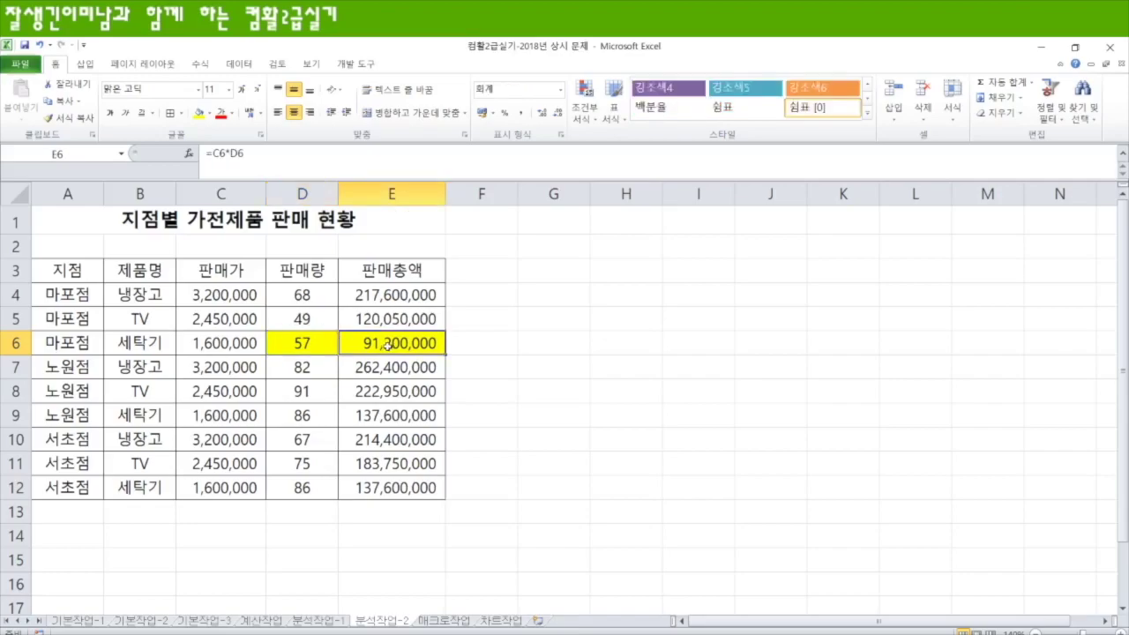
left_click(307, 345)
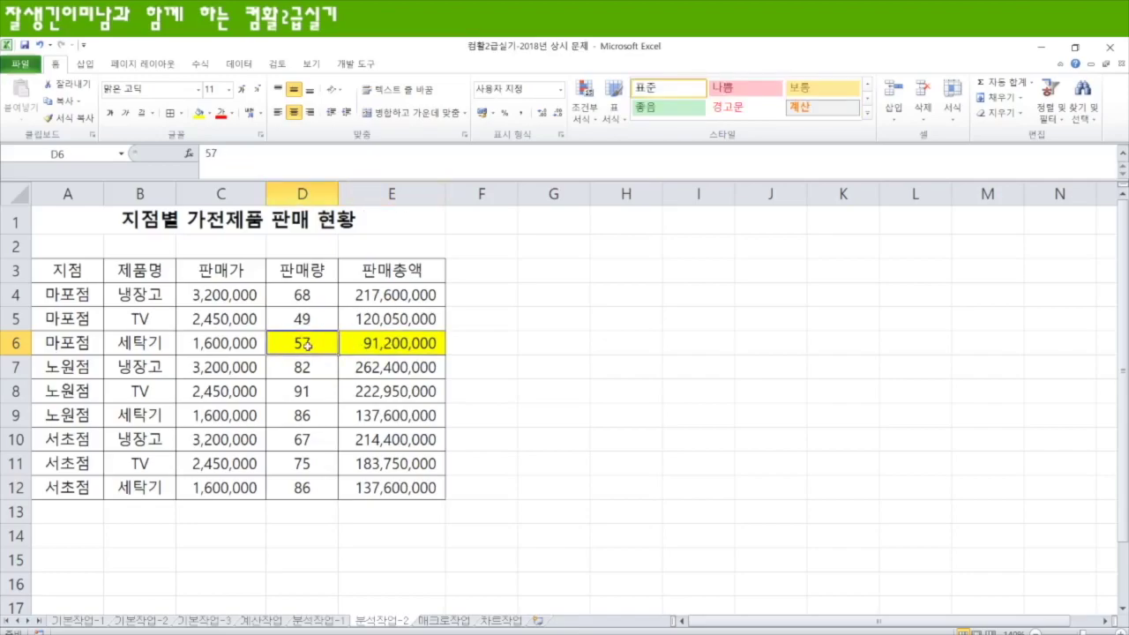
Step: Run Goal Seek so that formula cell E6 reaches 100000000 by changing D6, and keep the result
left_click(405, 344)
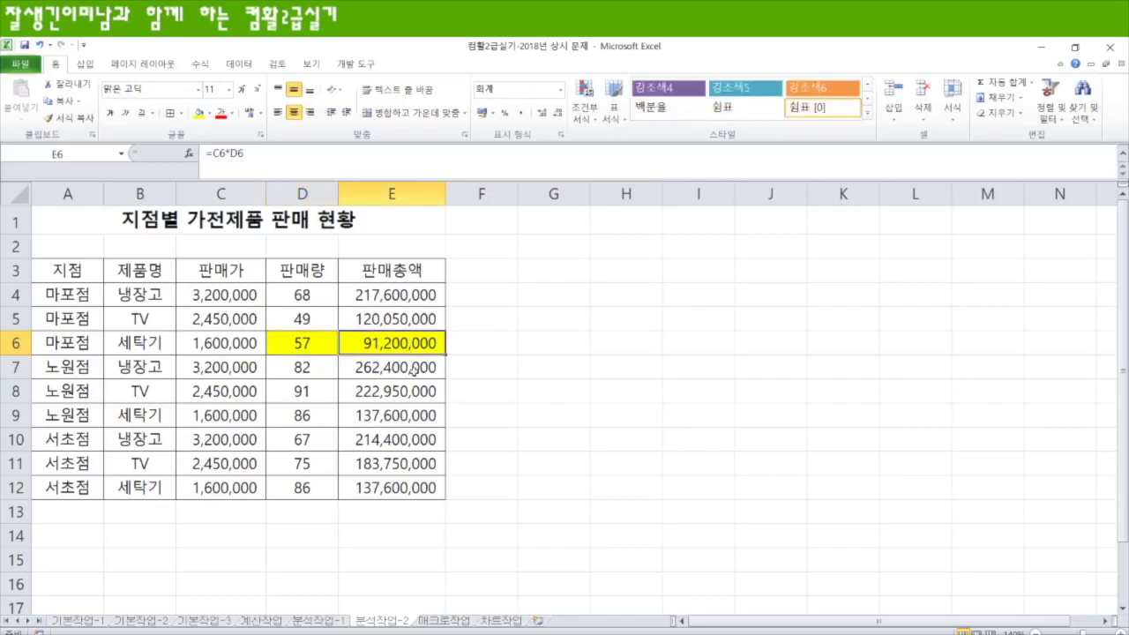
left_click(242, 65)
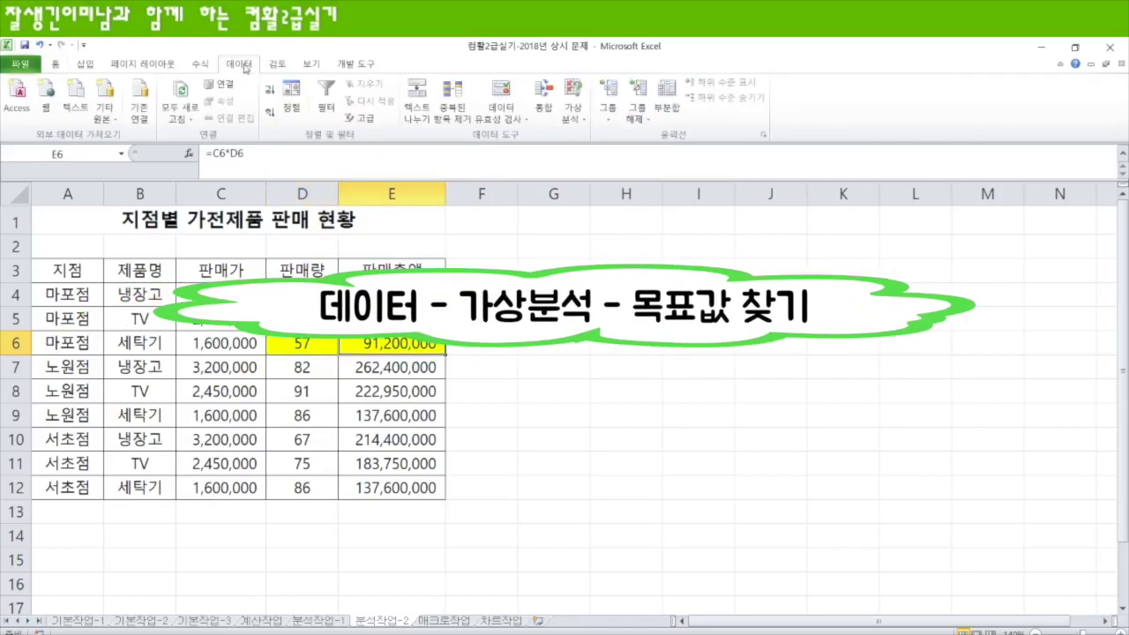
left_click(579, 125)
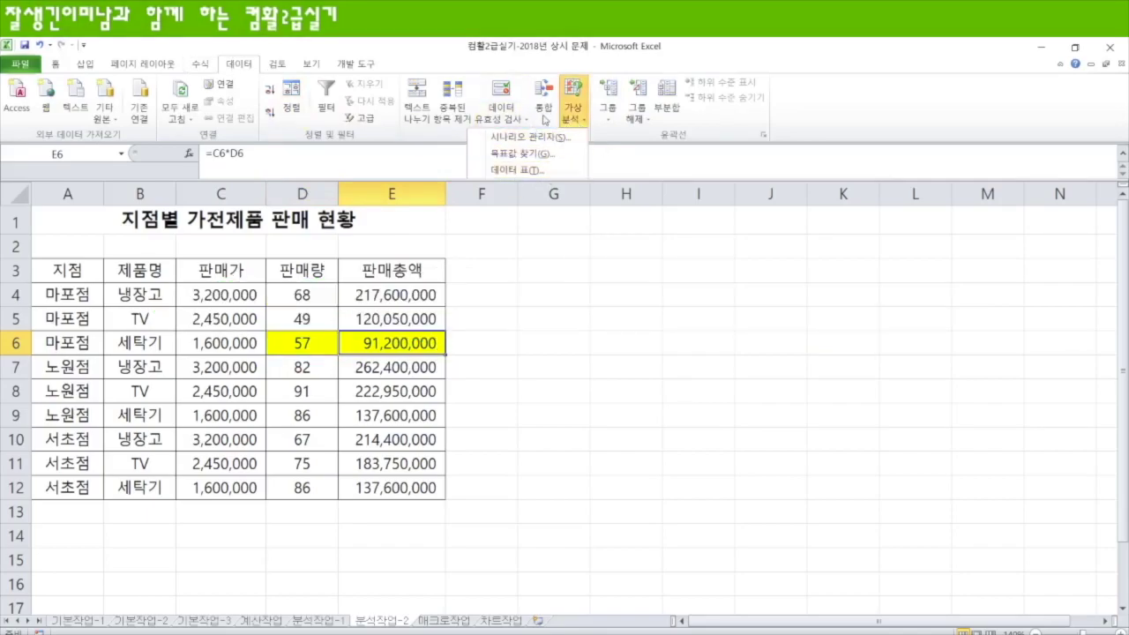
left_click(516, 156)
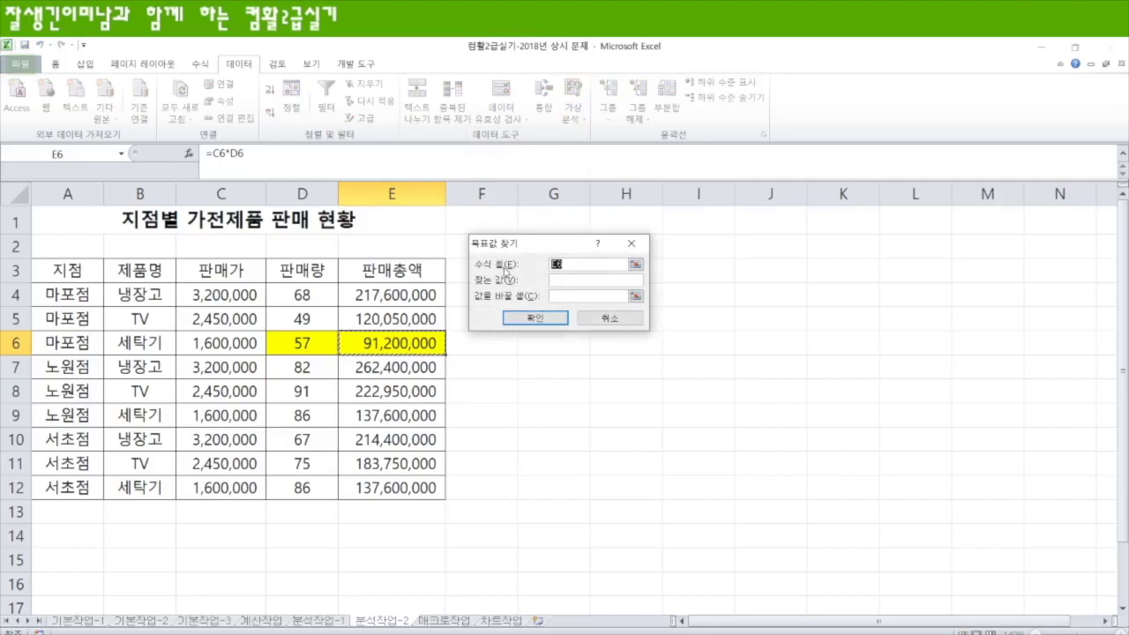
left_click(562, 281)
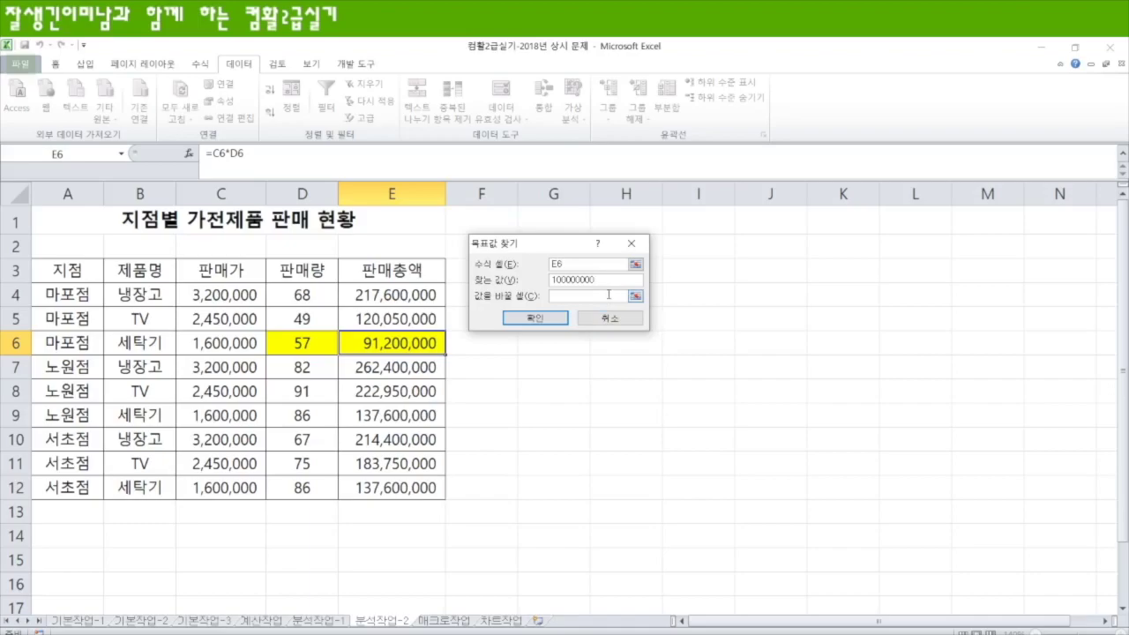
left_click(607, 297)
left_click(302, 342)
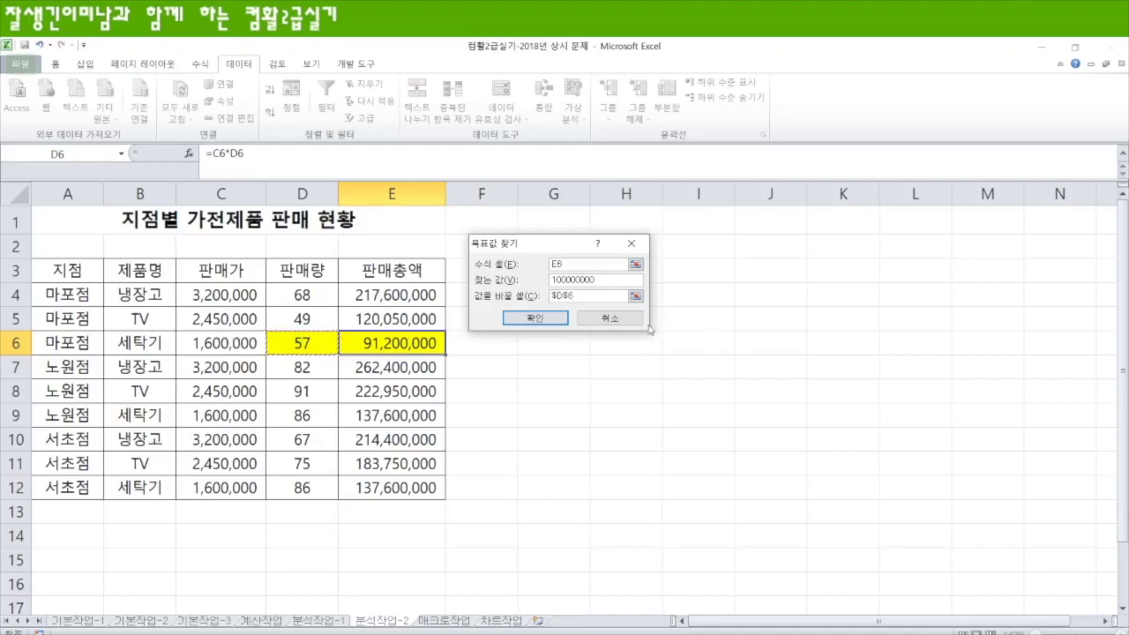
left_click(543, 319)
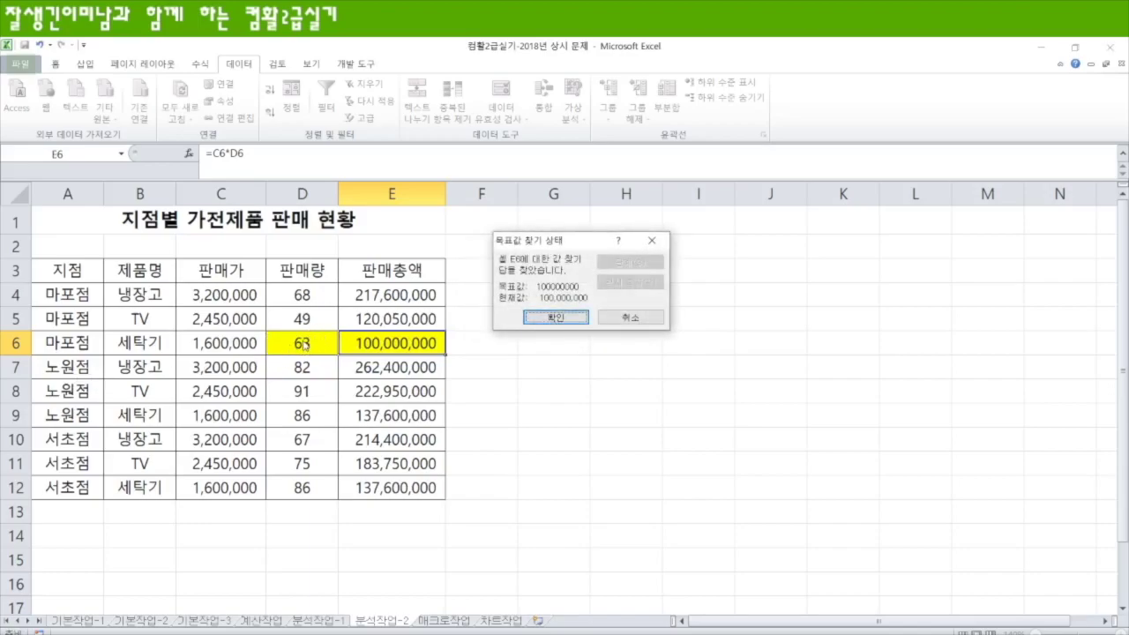
left_click(555, 317)
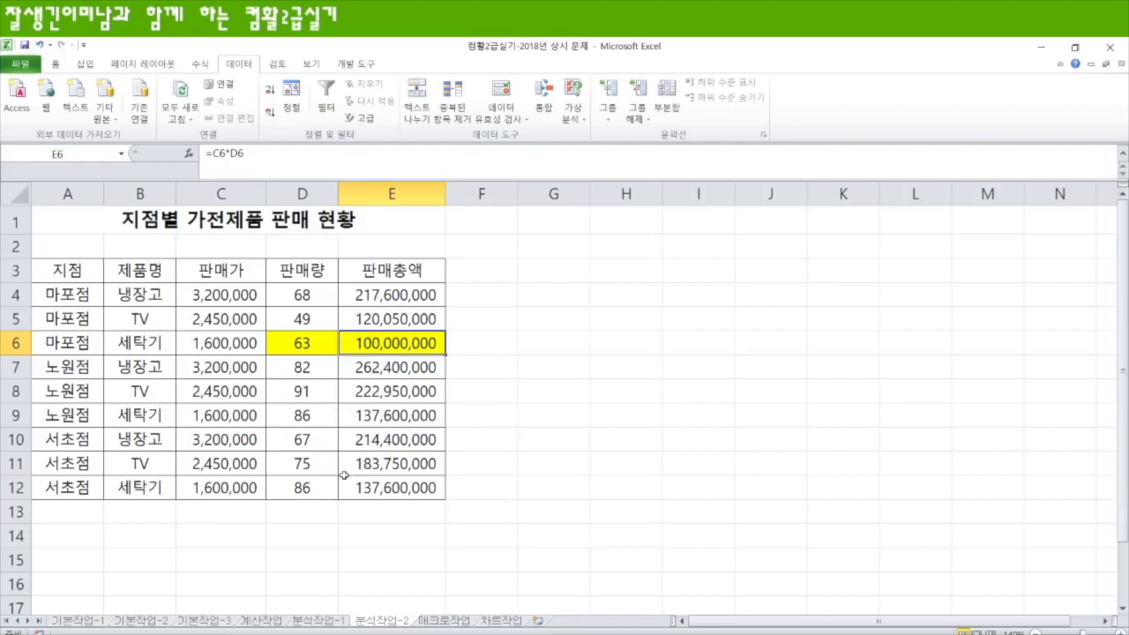
Step: Open the 매크로작업 sheet and examine the order table's header row and the 합계 row with its empty total cells
left_click(448, 621)
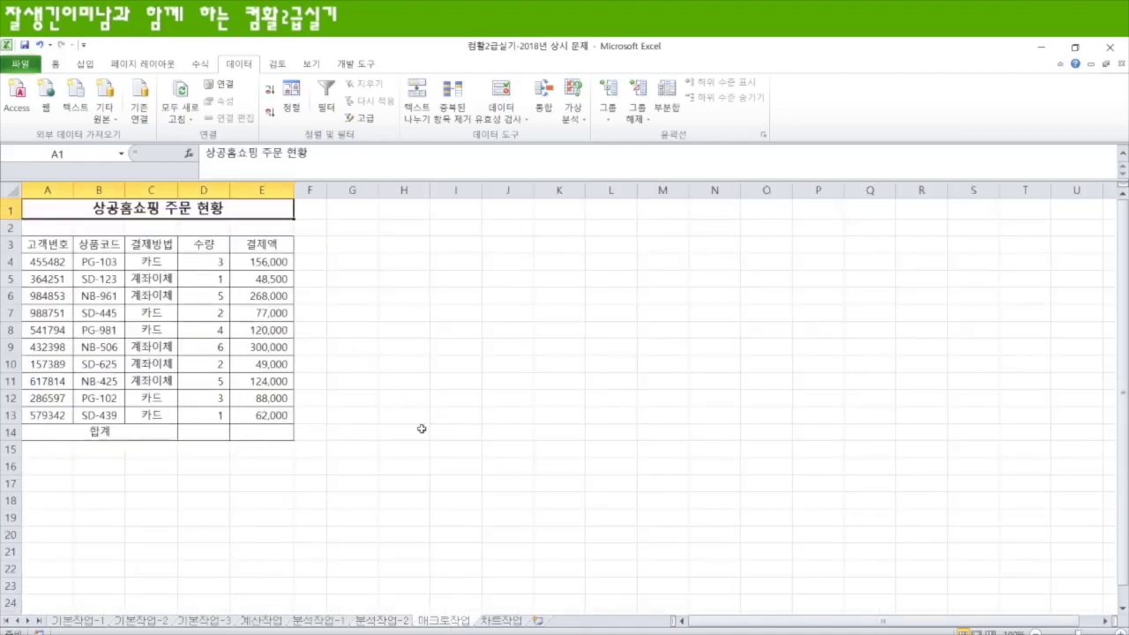
left_click(1104, 621)
left_click(1104, 621)
left_click_drag(1041, 625, 848, 624)
scroll(590, 424, "up", 3, "ctrl")
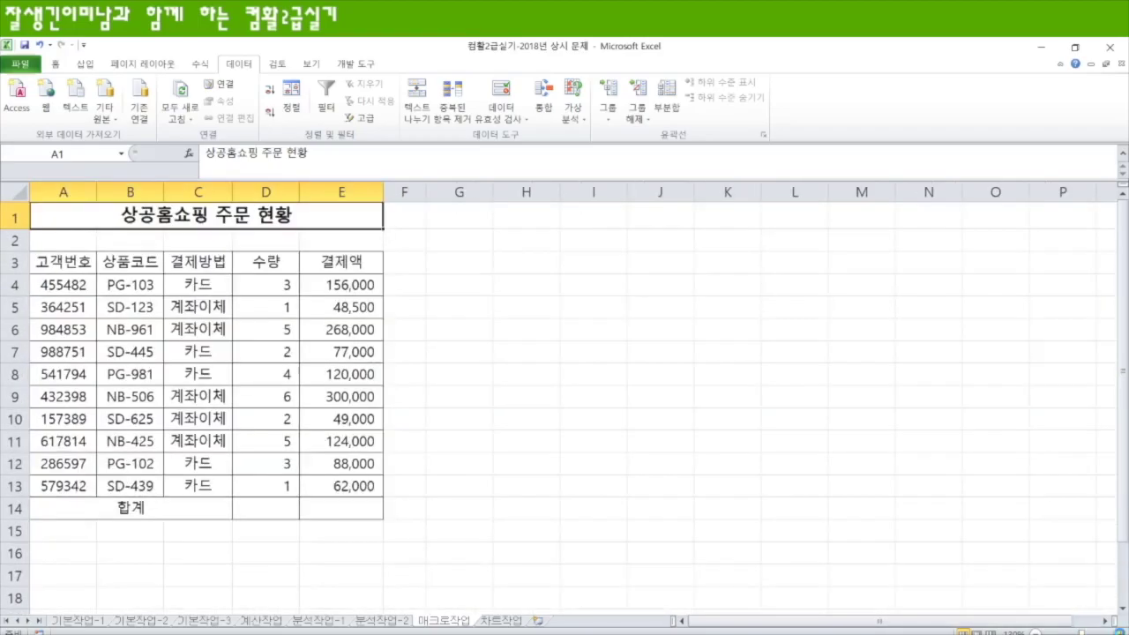
left_click(522, 387)
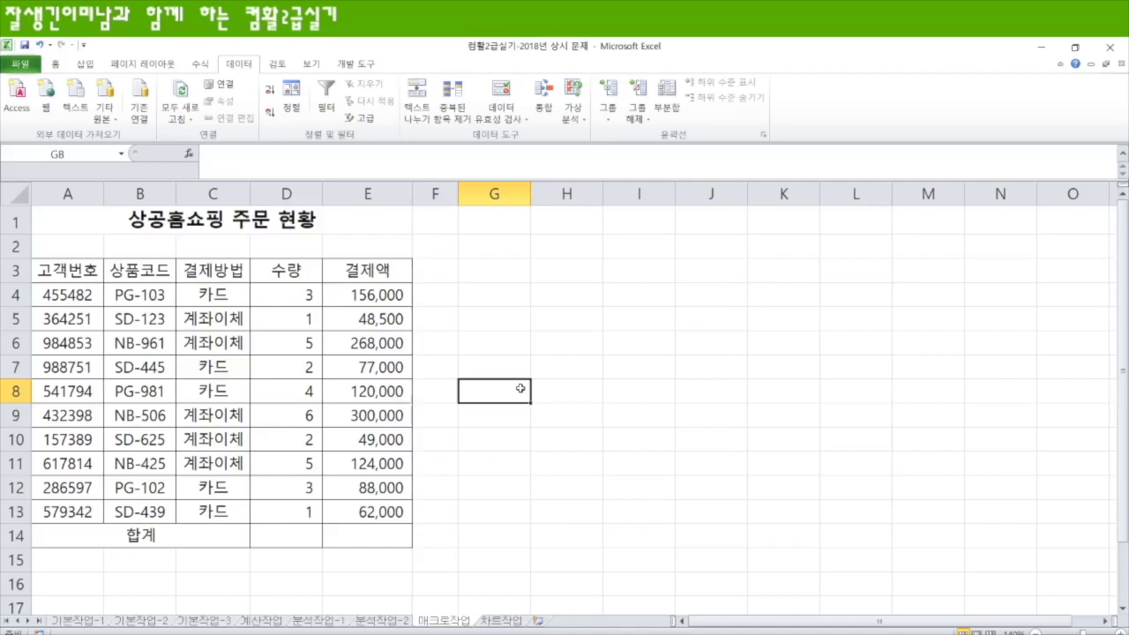
left_click(295, 541)
left_click(376, 535)
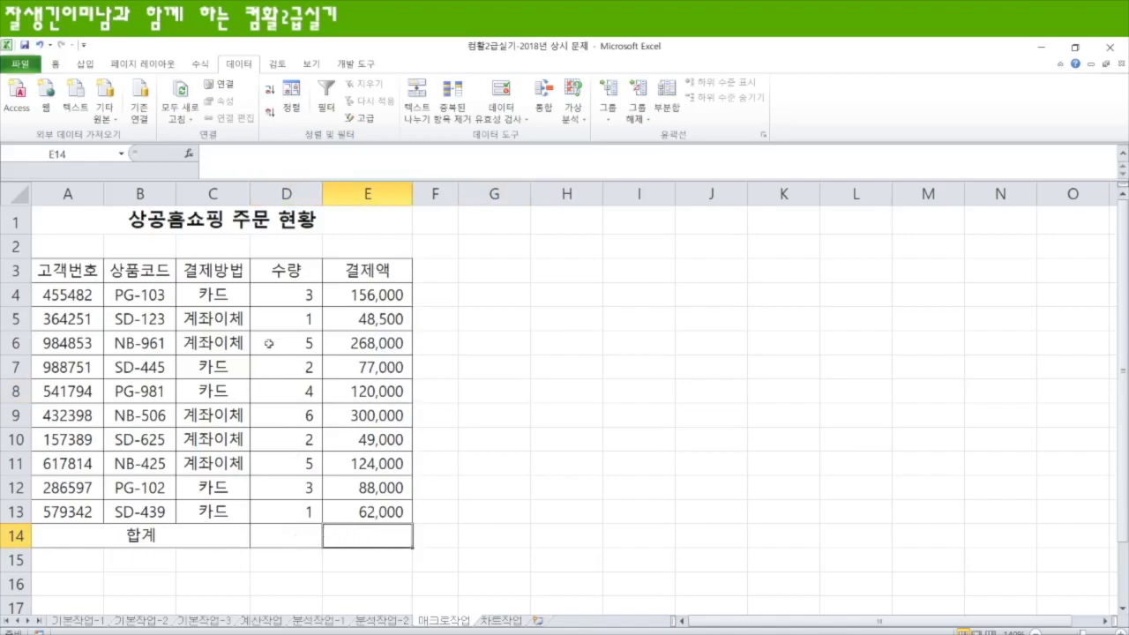
left_click(80, 270)
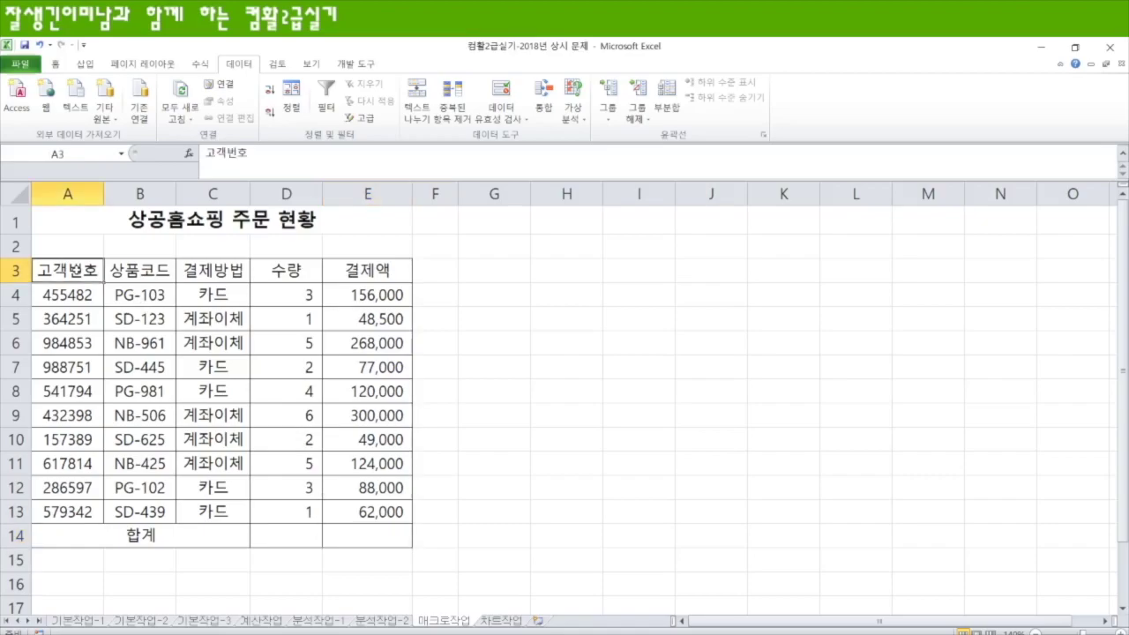
left_click_drag(82, 270, 373, 266)
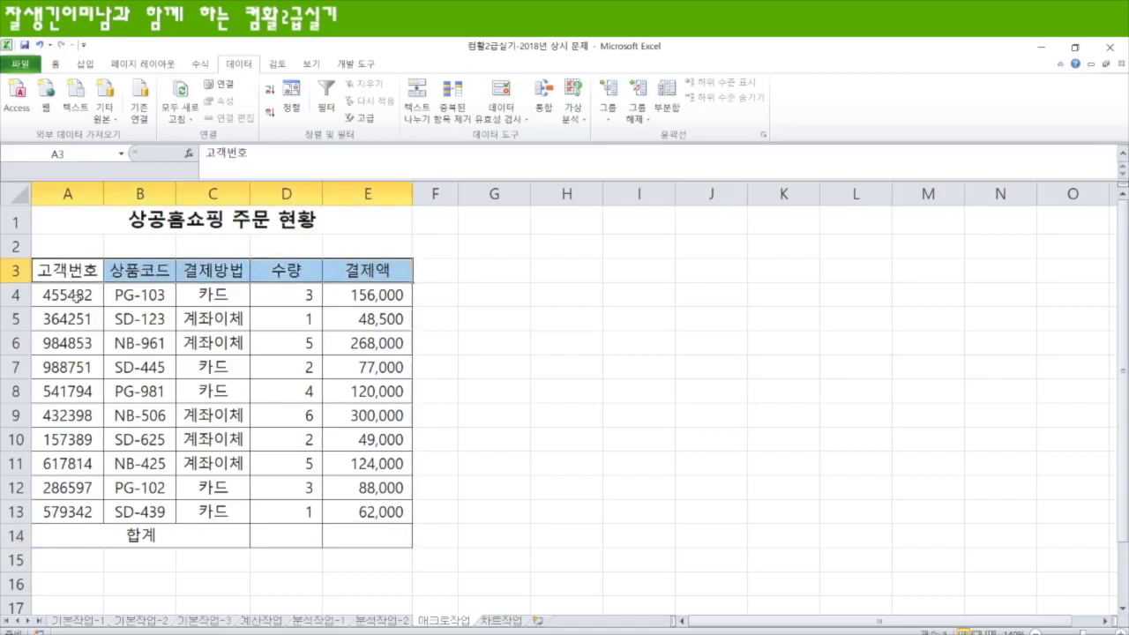
left_click(187, 536)
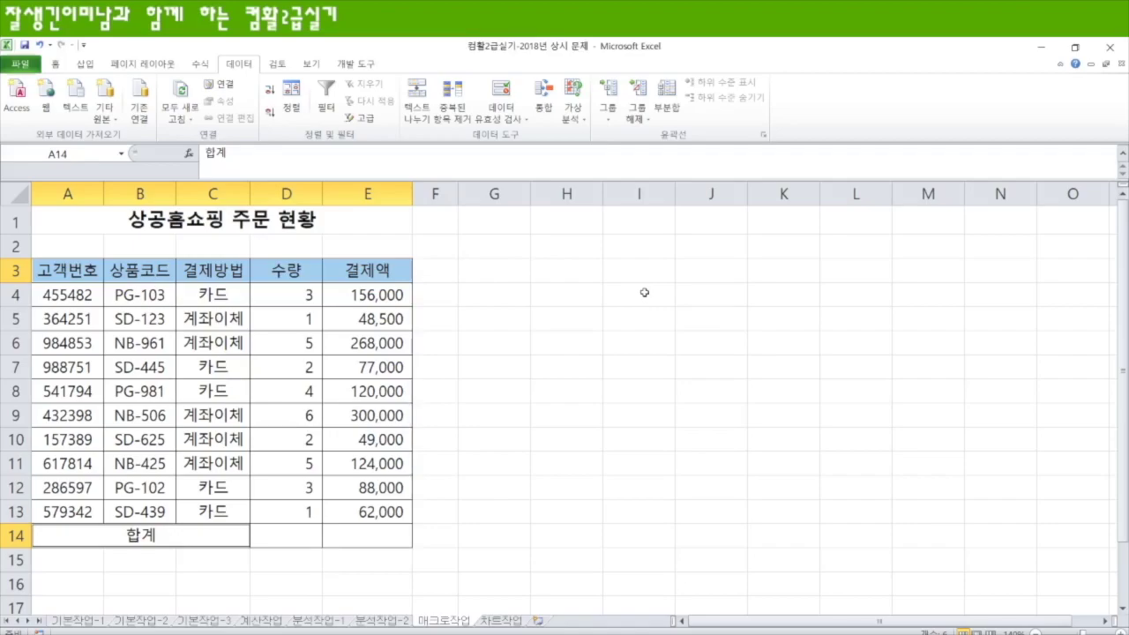
Step: Fill the range G3:H6 beside the order table with yellow
left_click_drag(482, 273, 550, 342)
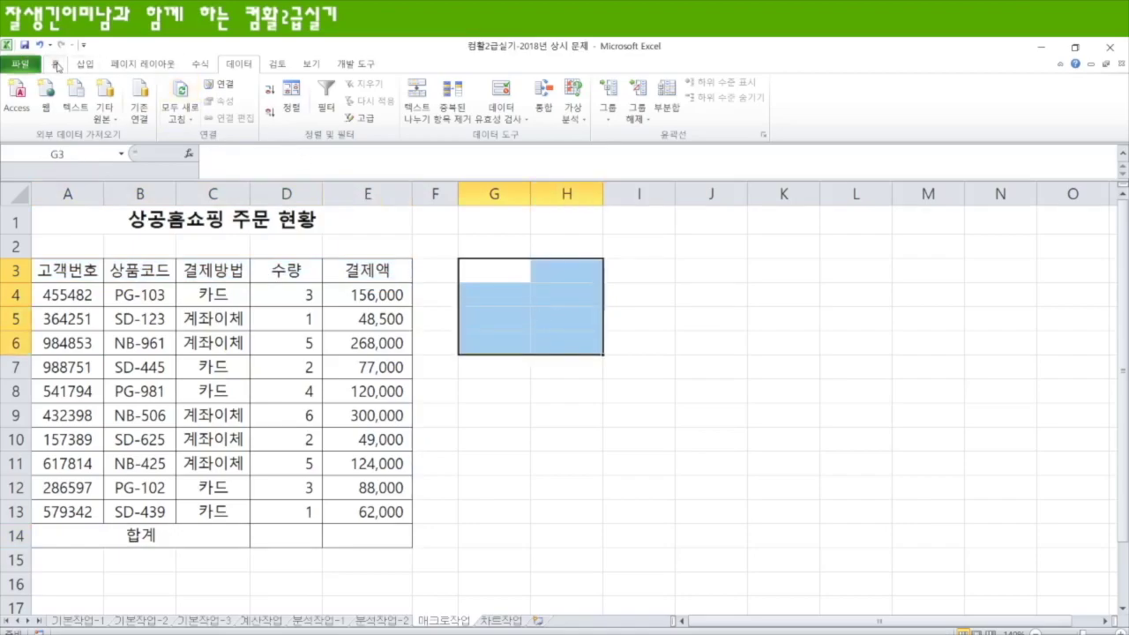
left_click(56, 67)
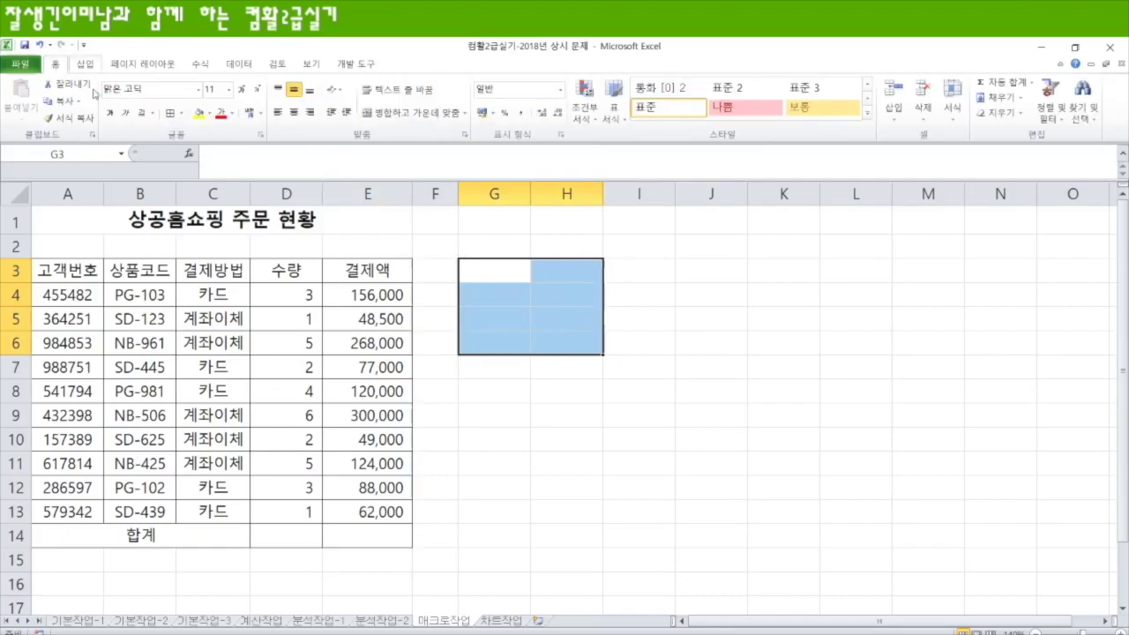
left_click(198, 113)
left_click(625, 390)
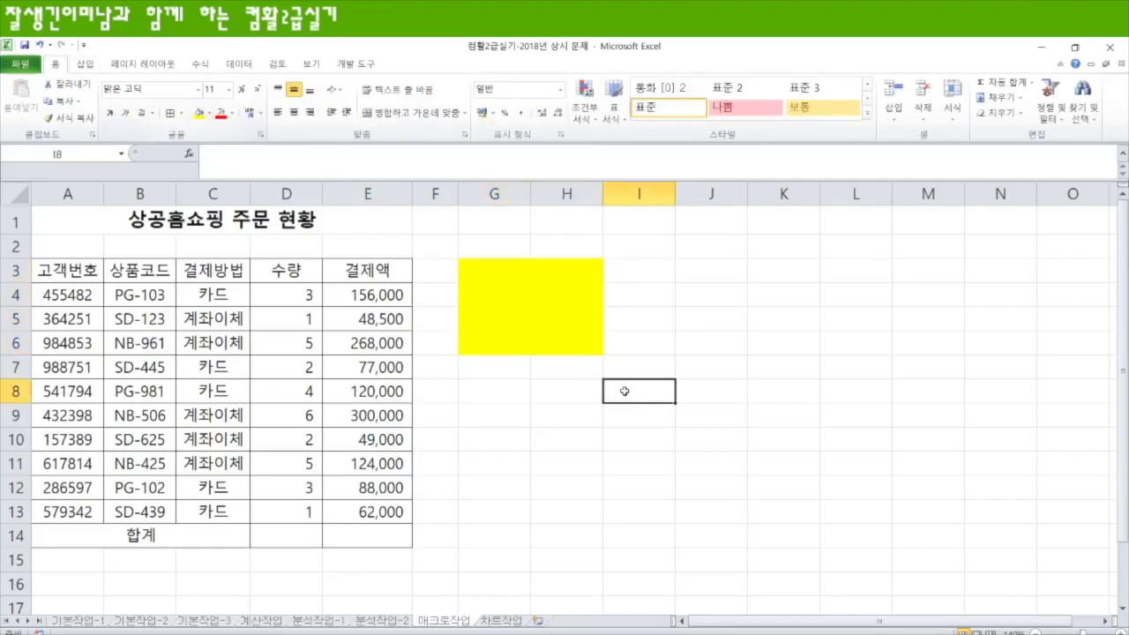
Step: Start recording a macro named 합계, stored in the current workbook, with G3 as the active cell
left_click(499, 272)
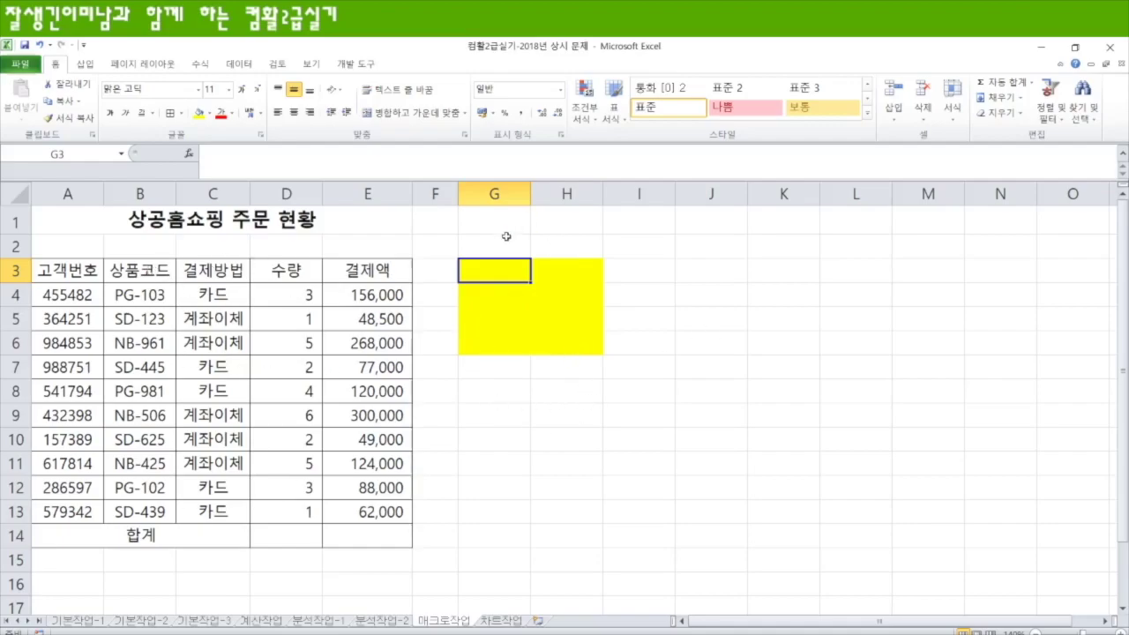
left_click(357, 66)
left_click(93, 83)
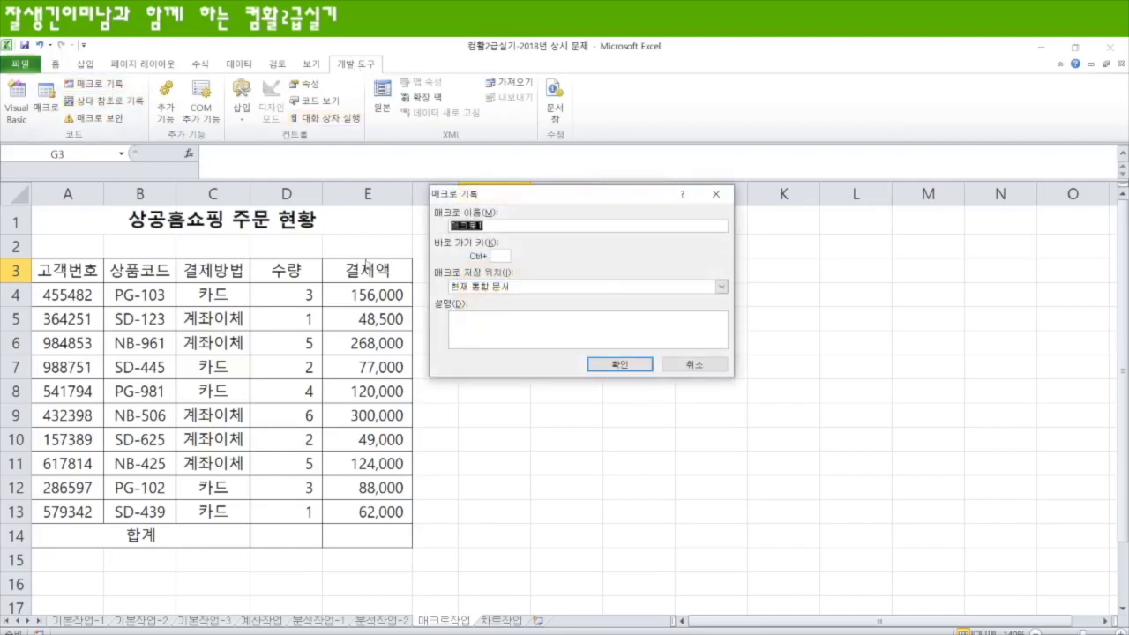
type("배")
type("합계")
key("Return")
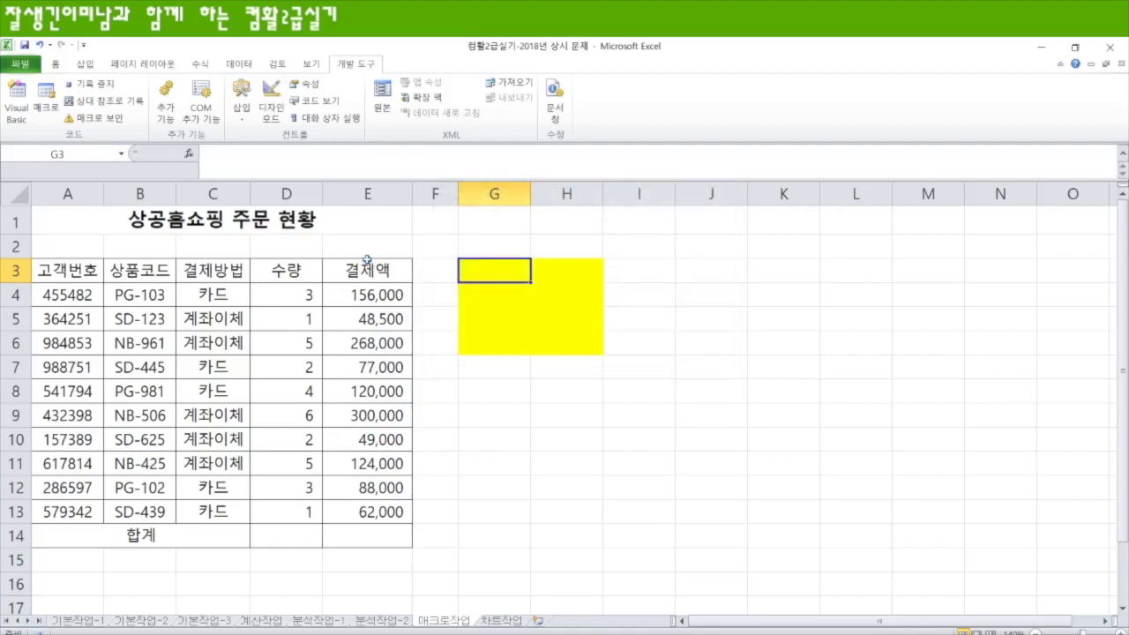
Step: Enter the 수량 total =SUM(D4:D13) in D14
left_click(281, 535)
type("=")
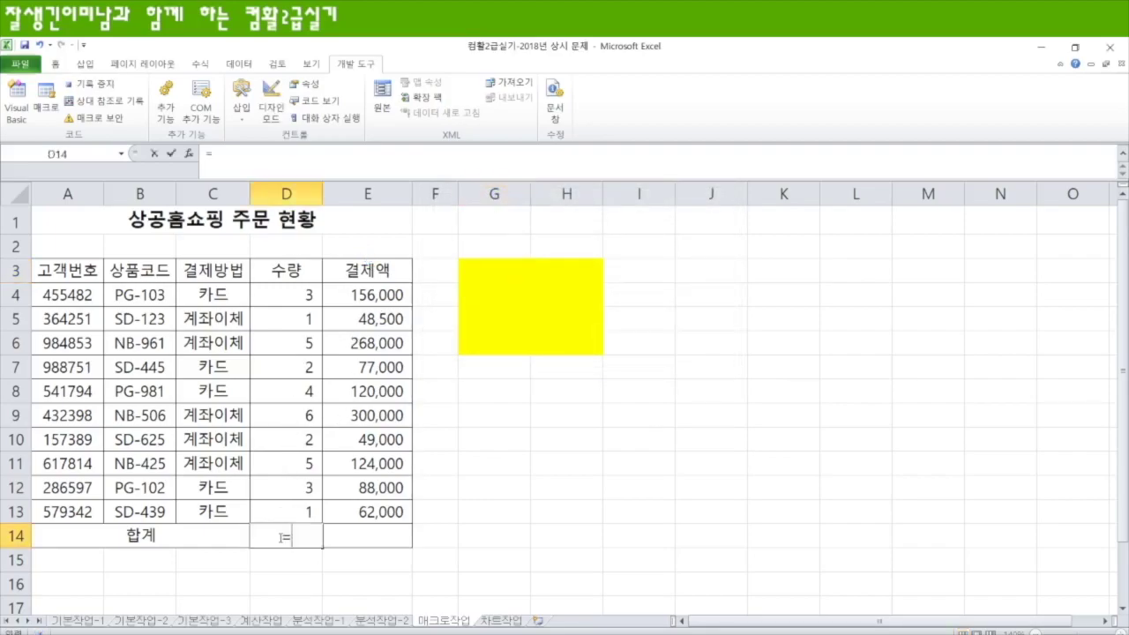
type("SUM(")
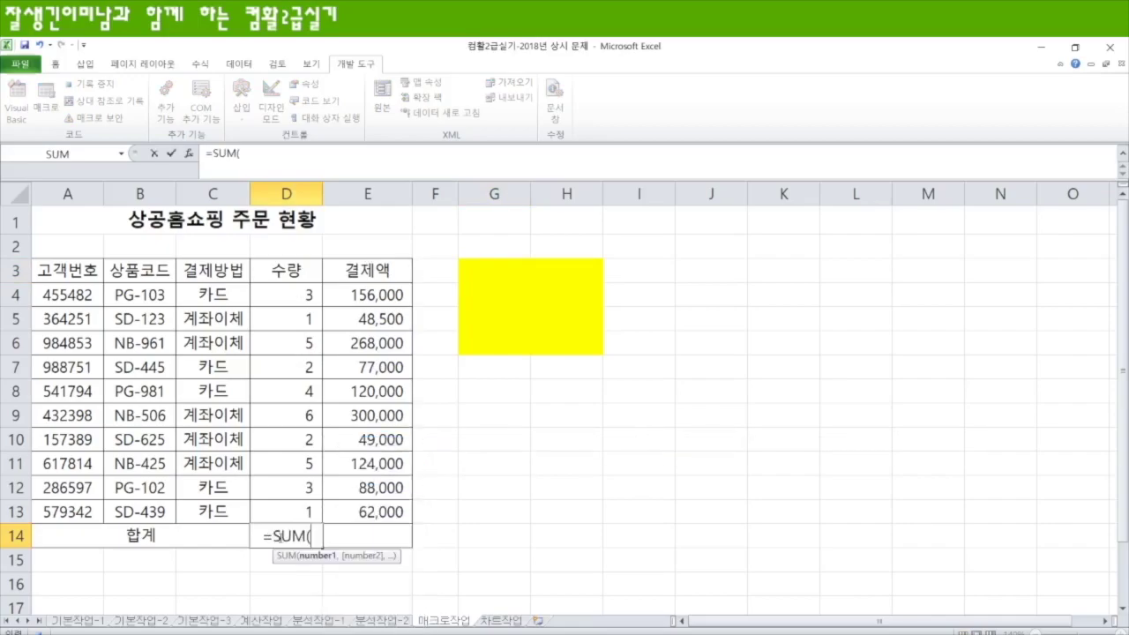
left_click_drag(298, 297, 289, 511)
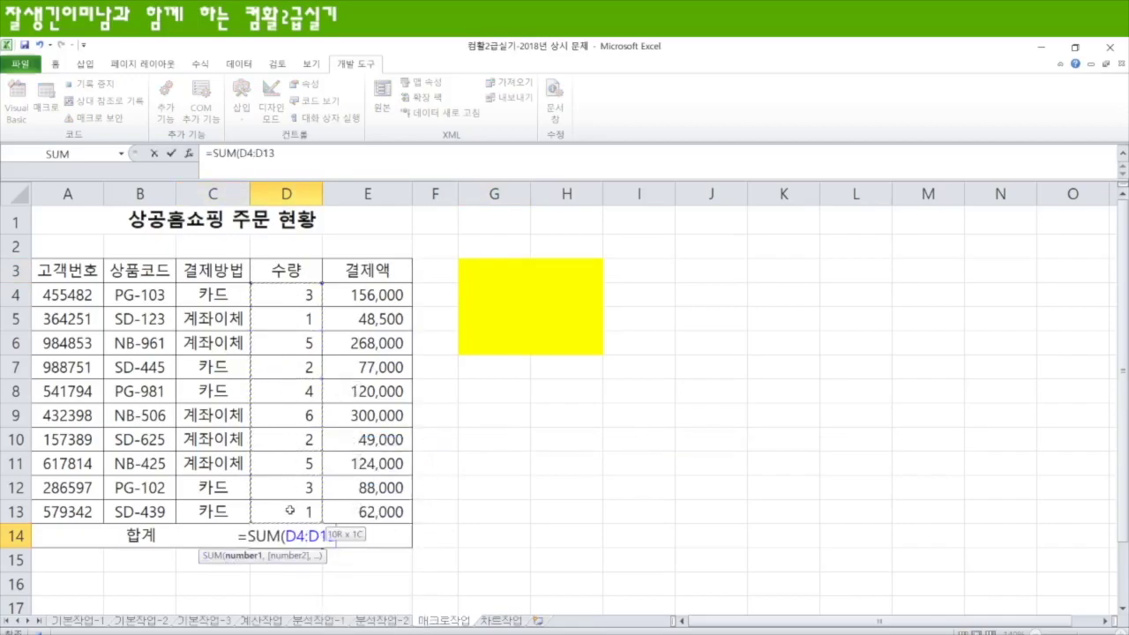
type(")")
key("Return")
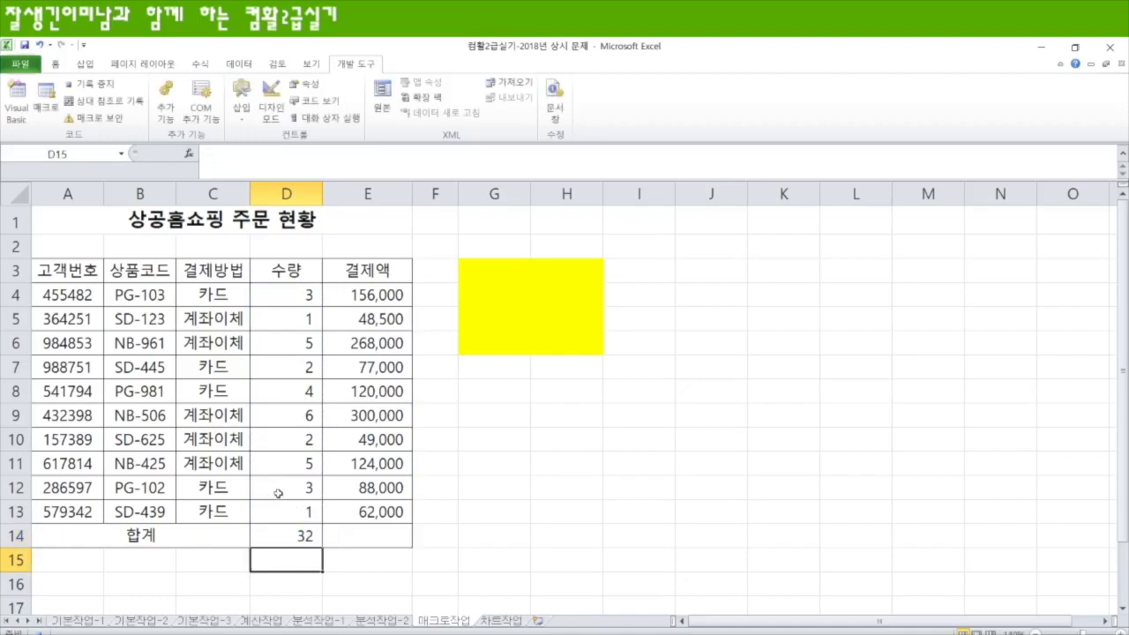
Step: Fill the D14 total formula across to E14 for 결제액, then stop recording the macro
left_click(288, 535)
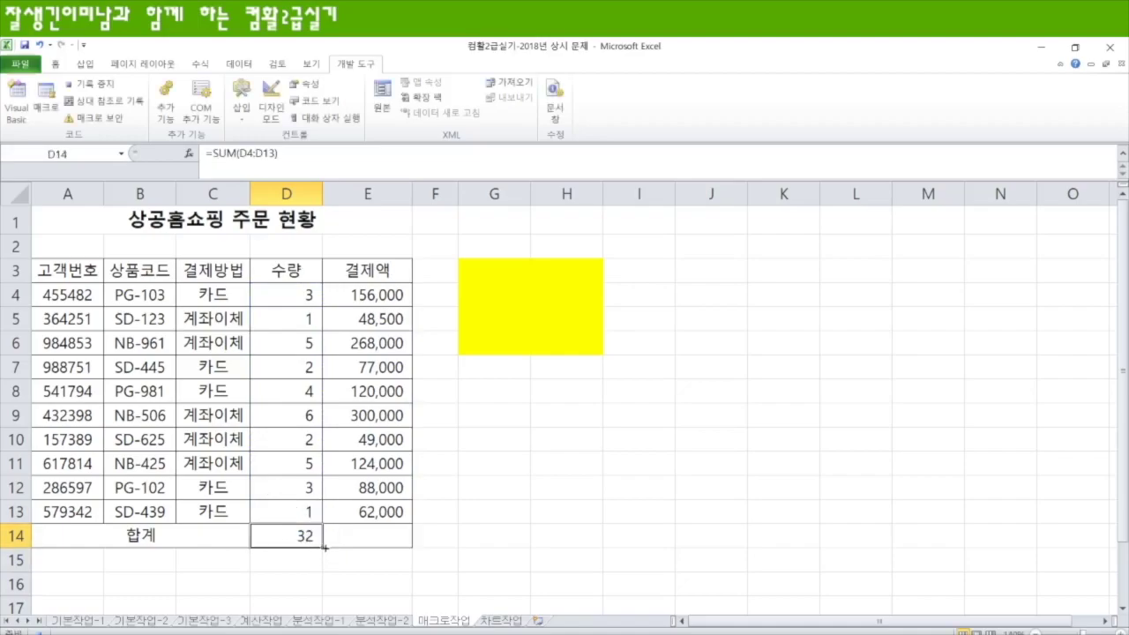
left_click_drag(322, 548, 380, 549)
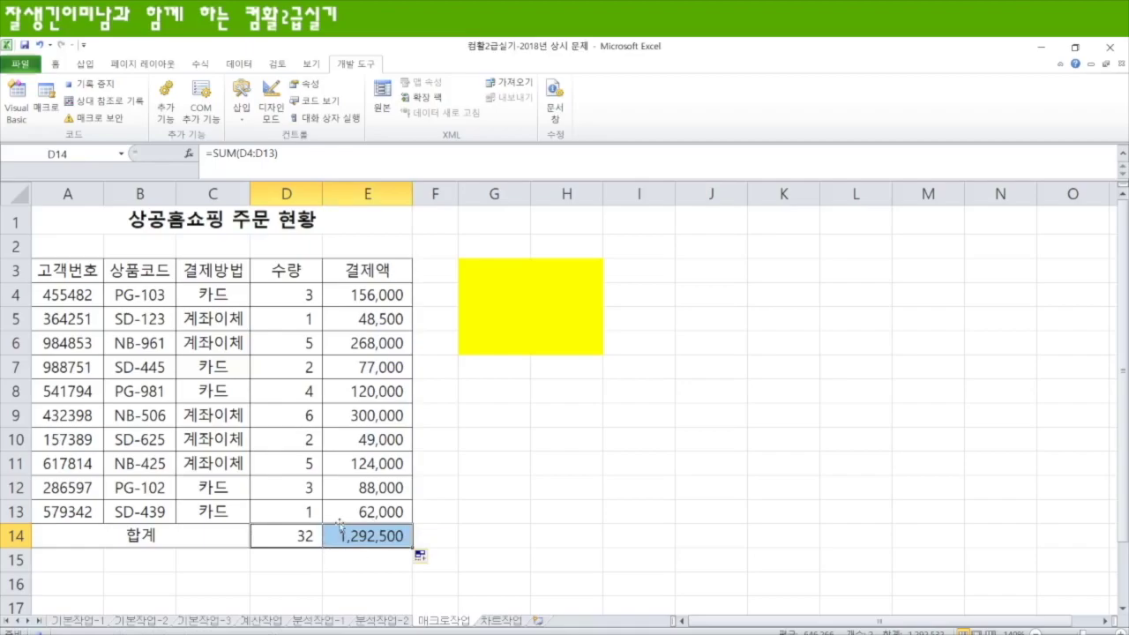
left_click(496, 271)
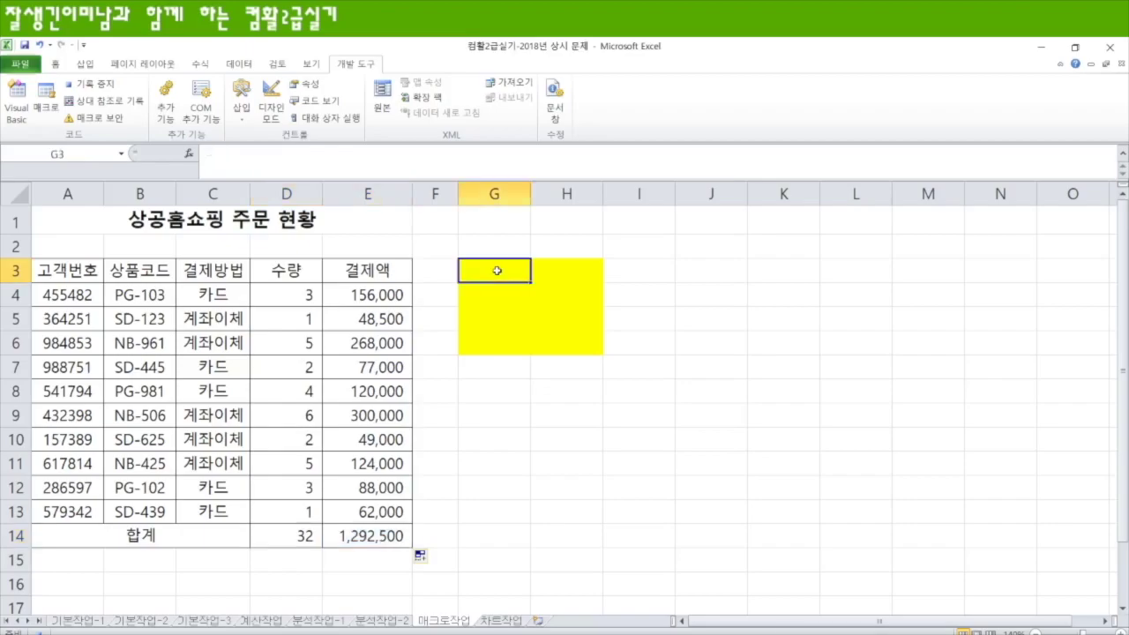
left_click(96, 85)
Step: Clear the recorded totals from D14:E14
left_click_drag(294, 531, 375, 543)
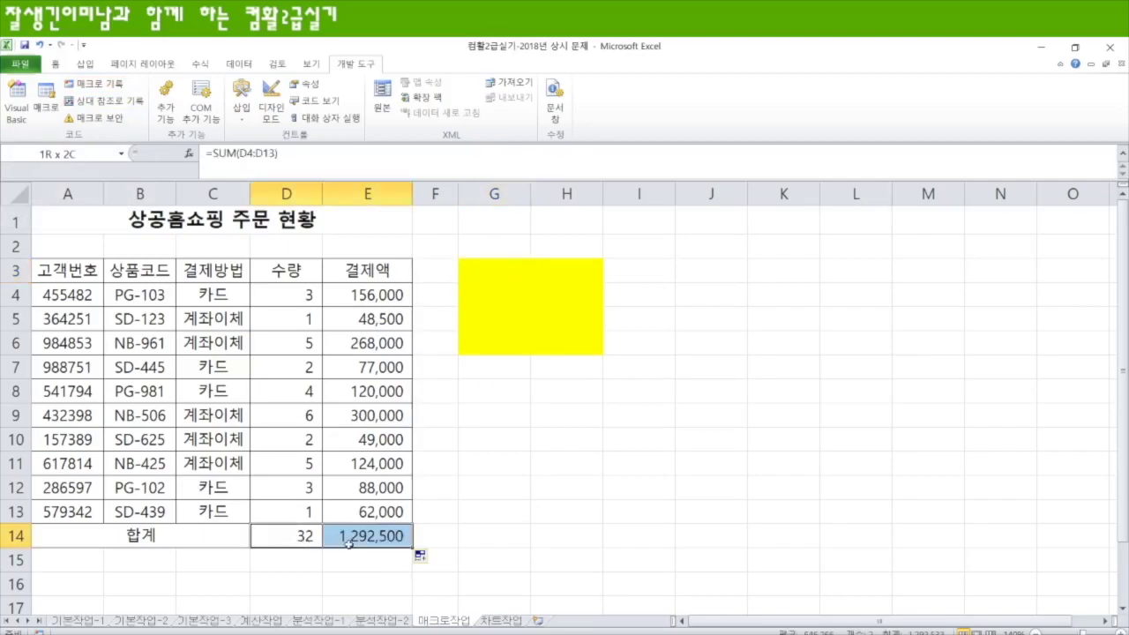
key("Delete")
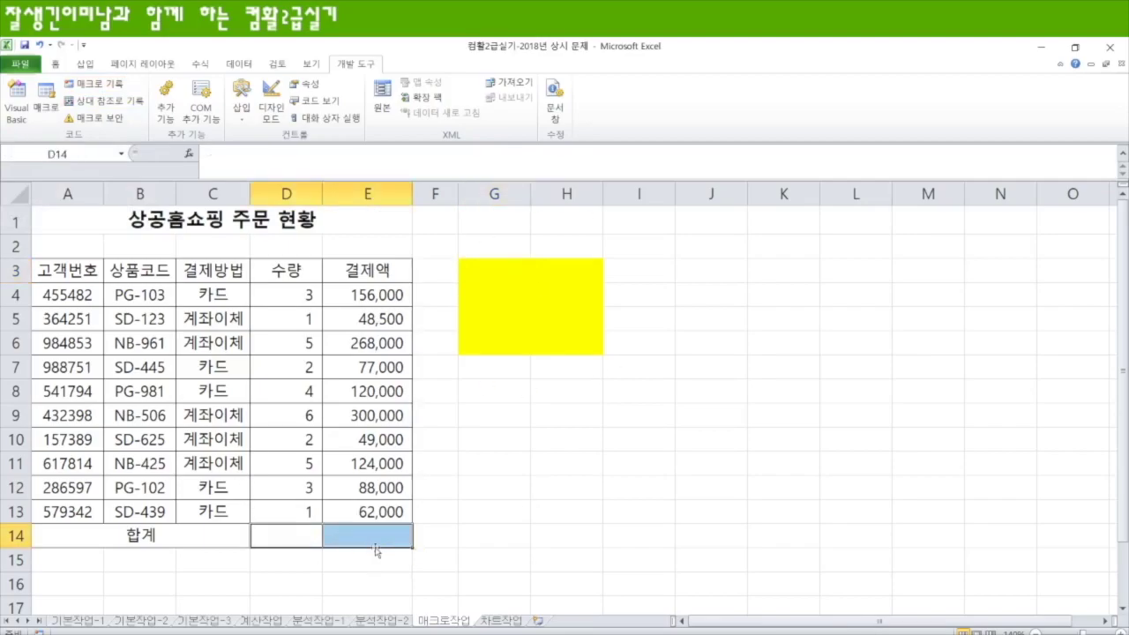
left_click(527, 431)
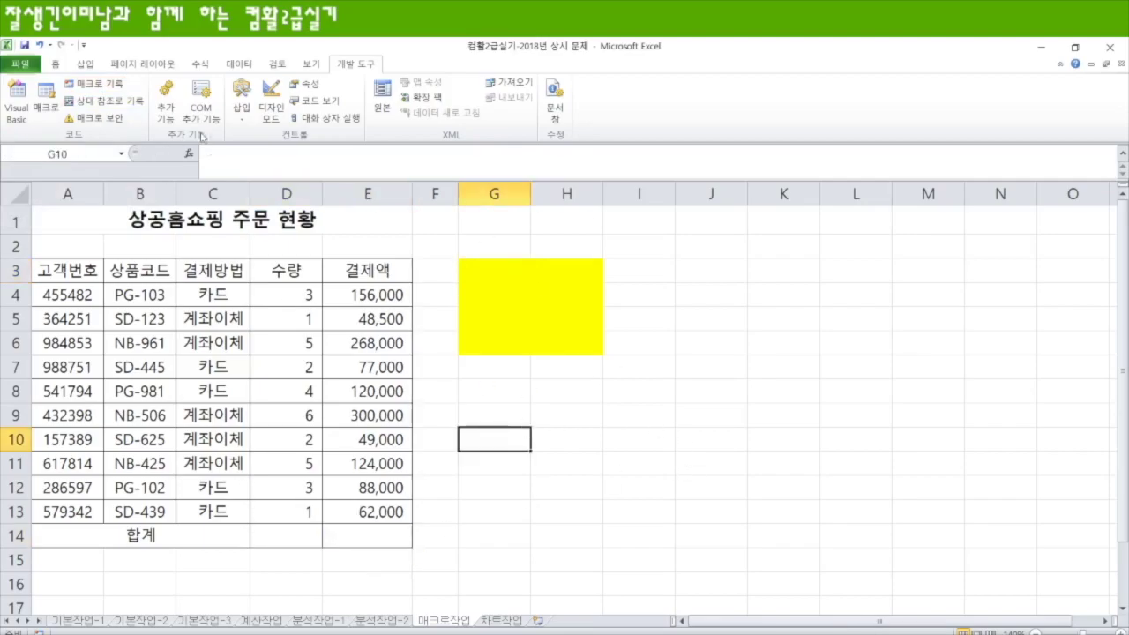
Step: Insert a form-control button covering G3:H6 and assign the 합계 macro to it
left_click(241, 101)
left_click(178, 151)
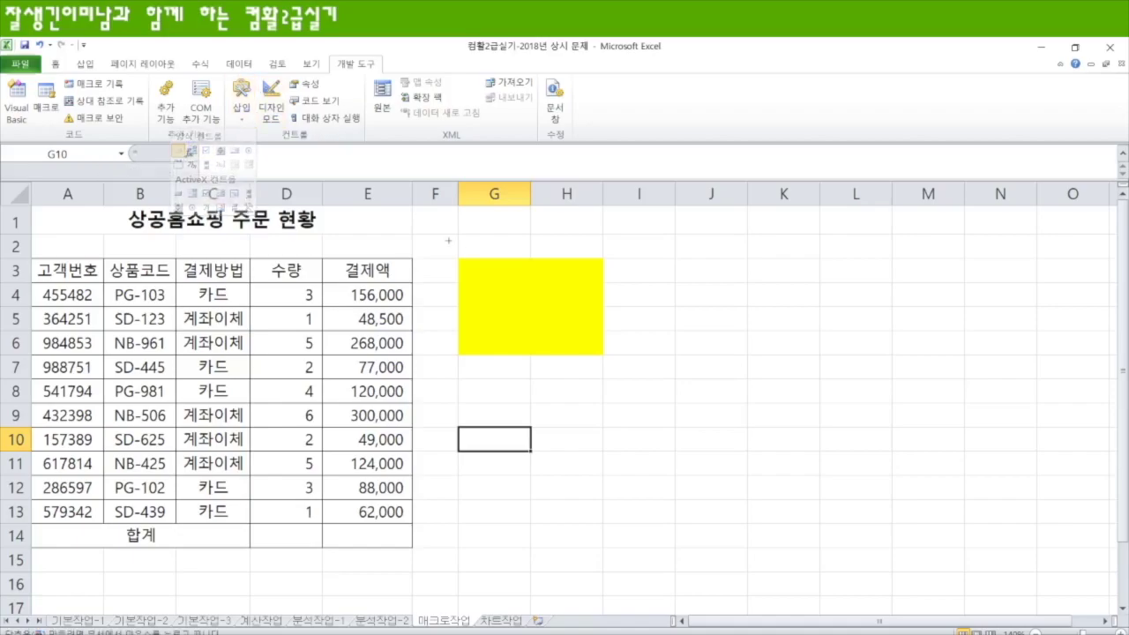
mouse_move(459, 258)
left_mouse_down()
mouse_move(592, 335)
mouse_move(605, 360)
left_mouse_up()
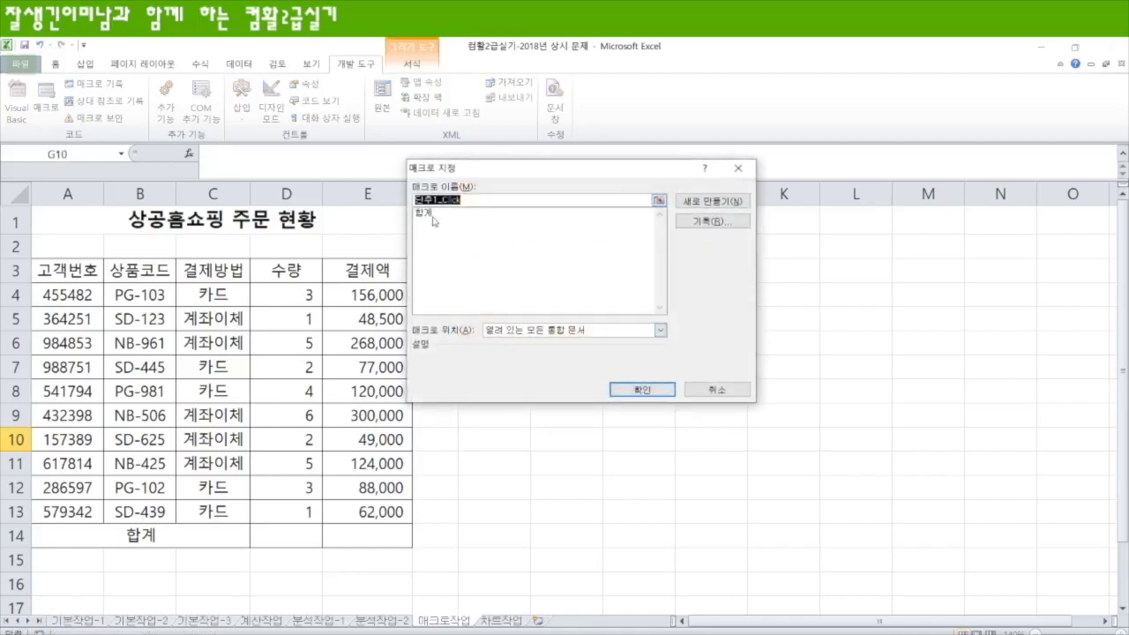
left_click_drag(543, 169, 642, 134)
left_click(522, 179)
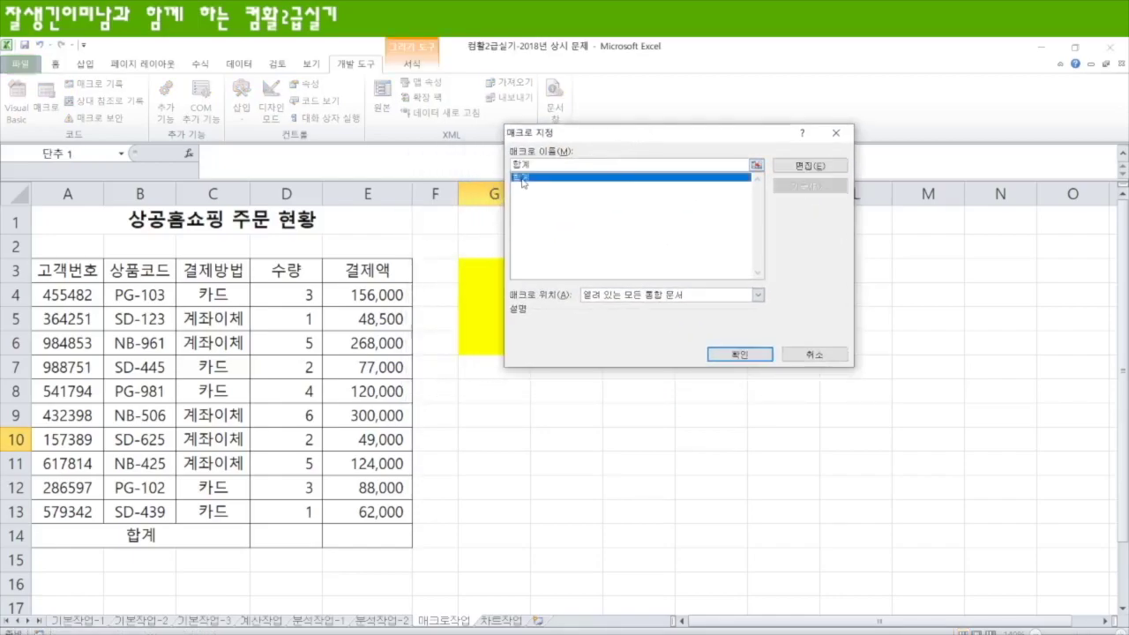
left_click(739, 354)
Step: Replace the new button's default caption with 합계
key("Delete")
key("Delete")
key("Delete")
key("Delete")
type("허ㅏㅂㄱ")
key("BackSpace")
key("BackSpace")
key("BackSpace")
key("BackSpace")
type("합계")
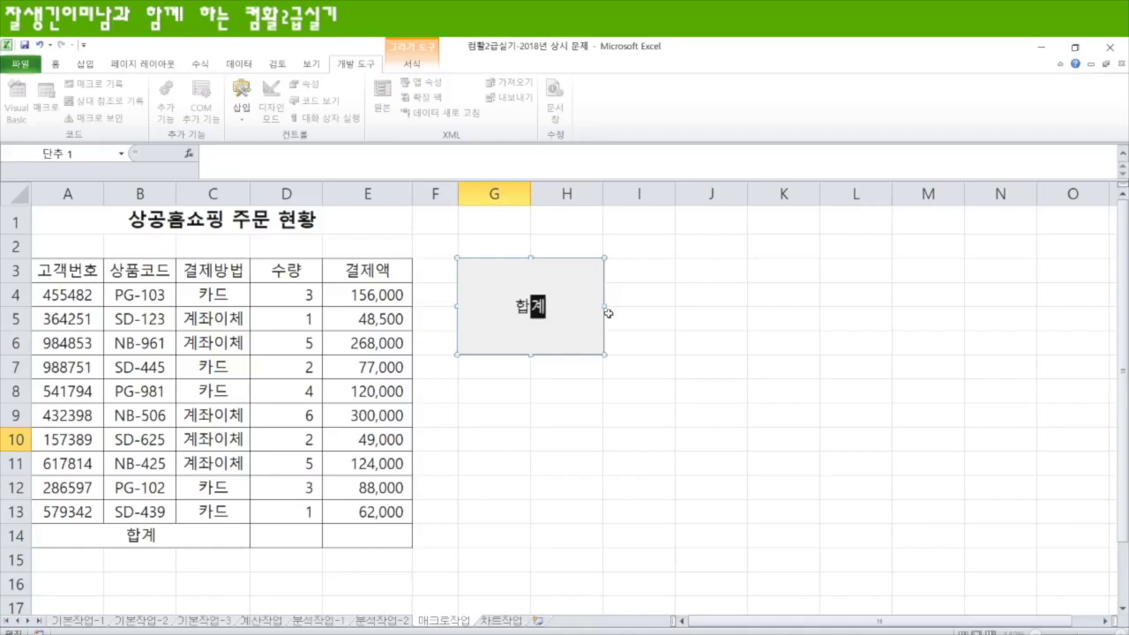
Step: Finish editing the button caption and run the 합계 macro from the button to fill in the totals
left_click(725, 432)
left_click(546, 345)
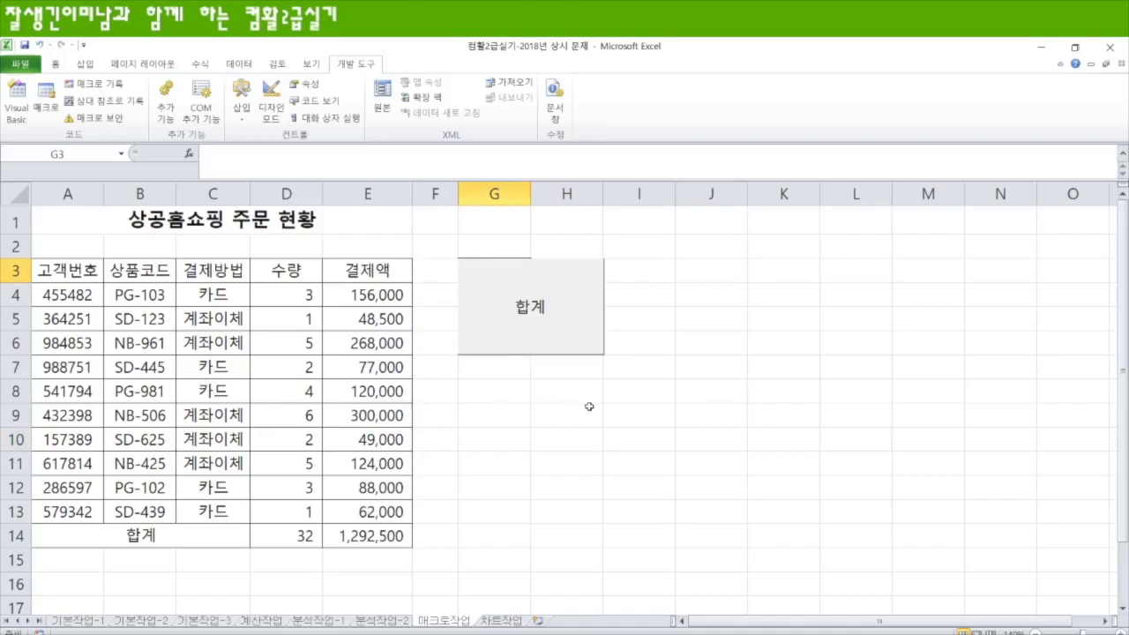
Step: Fill the range G8:H11 with yellow to mark the area for the second macro's shape
left_click(495, 392)
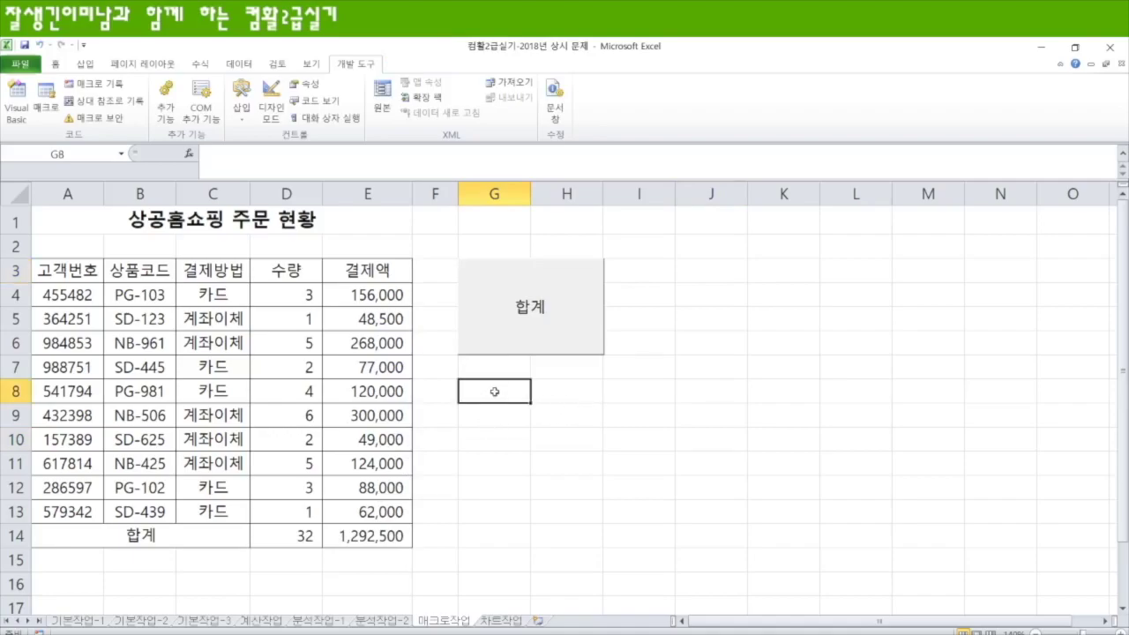
left_click_drag(495, 391, 564, 466)
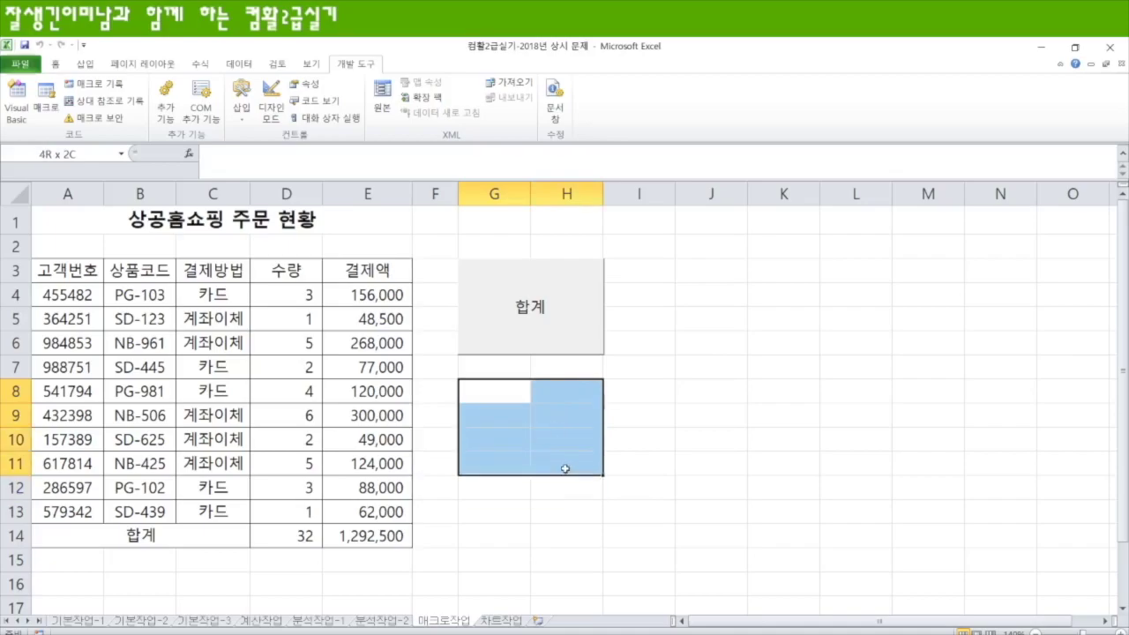
left_click(55, 64)
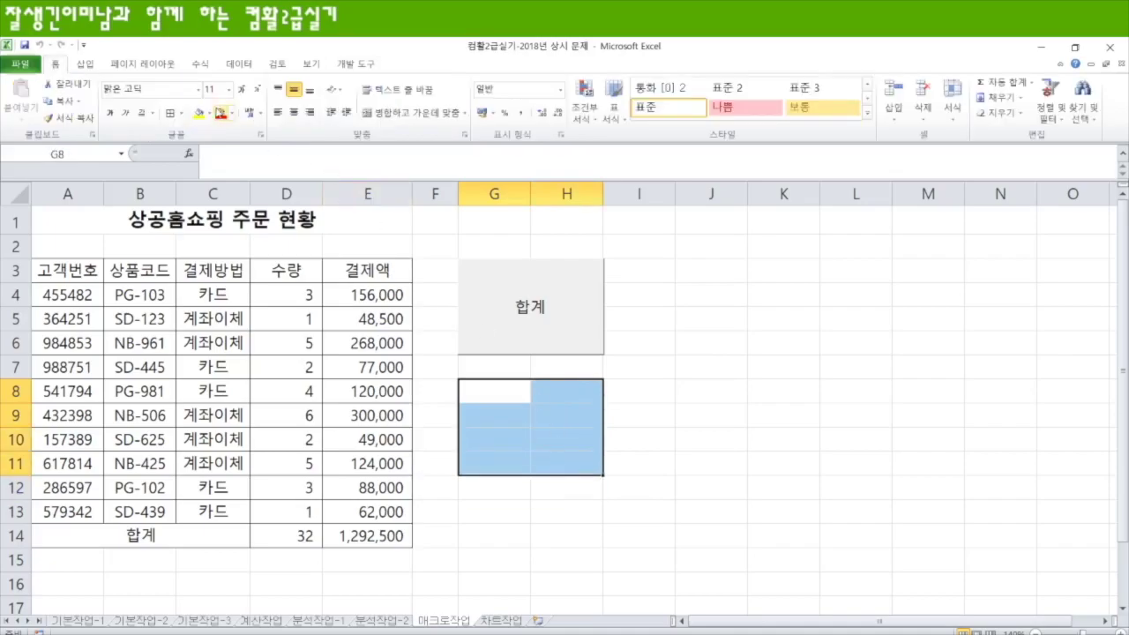
left_click(200, 113)
left_click(501, 395)
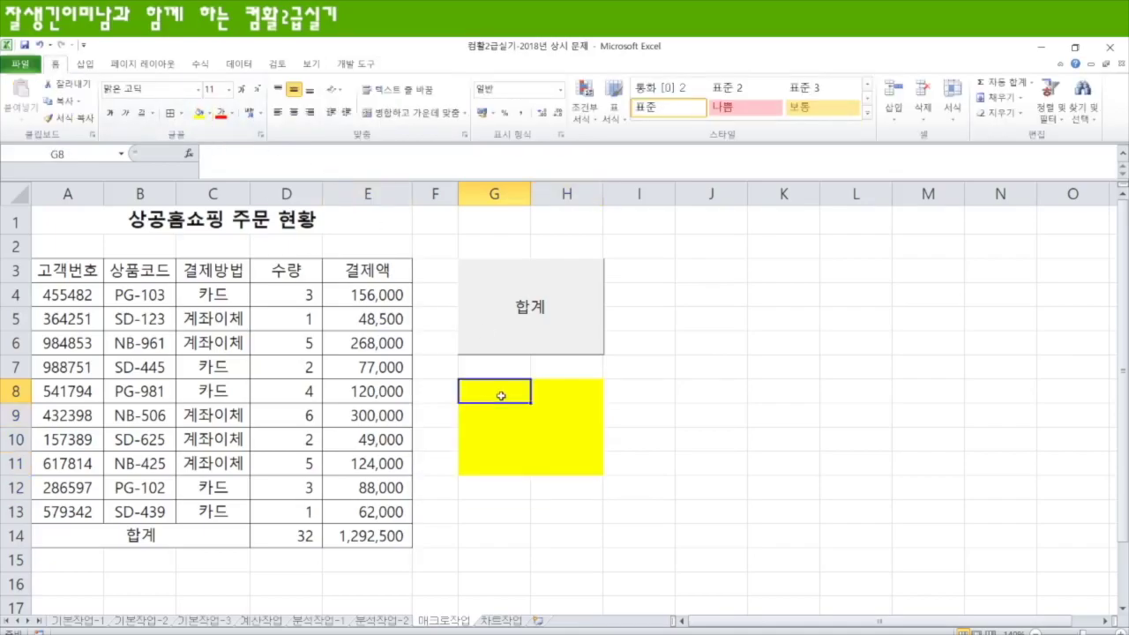
Step: Start recording a new macro named 서식, stored in the current workbook
left_click(358, 63)
left_click(98, 84)
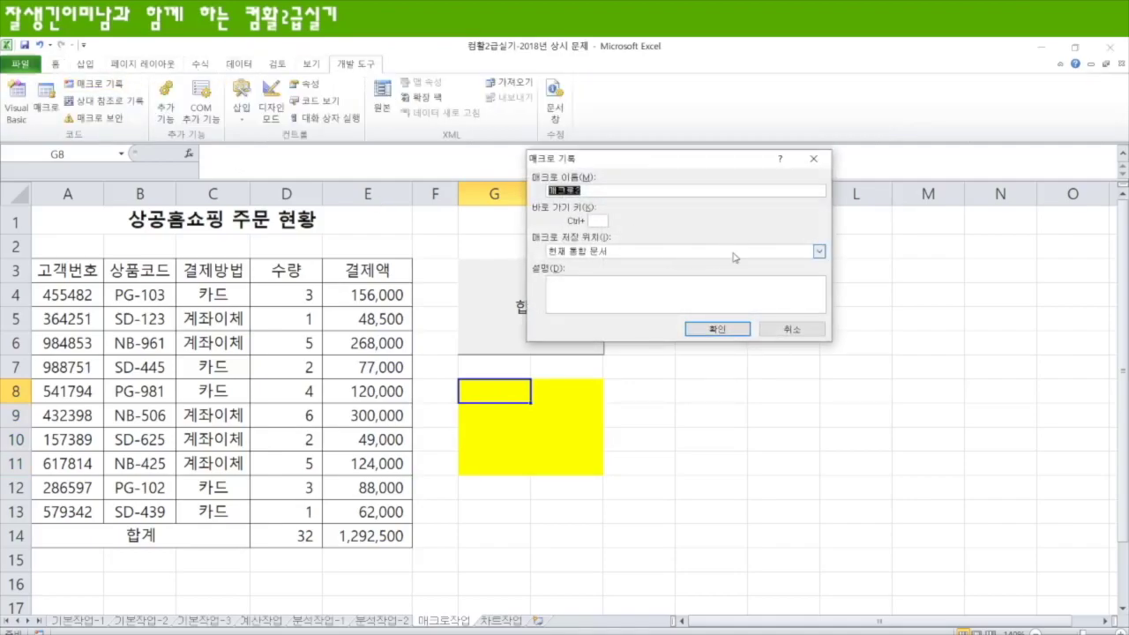
type("서식")
key("Return")
Step: Fill the header row A3:E3 and the merged 합계 cell A14 with the standard orange colour
left_click_drag(85, 269, 385, 273)
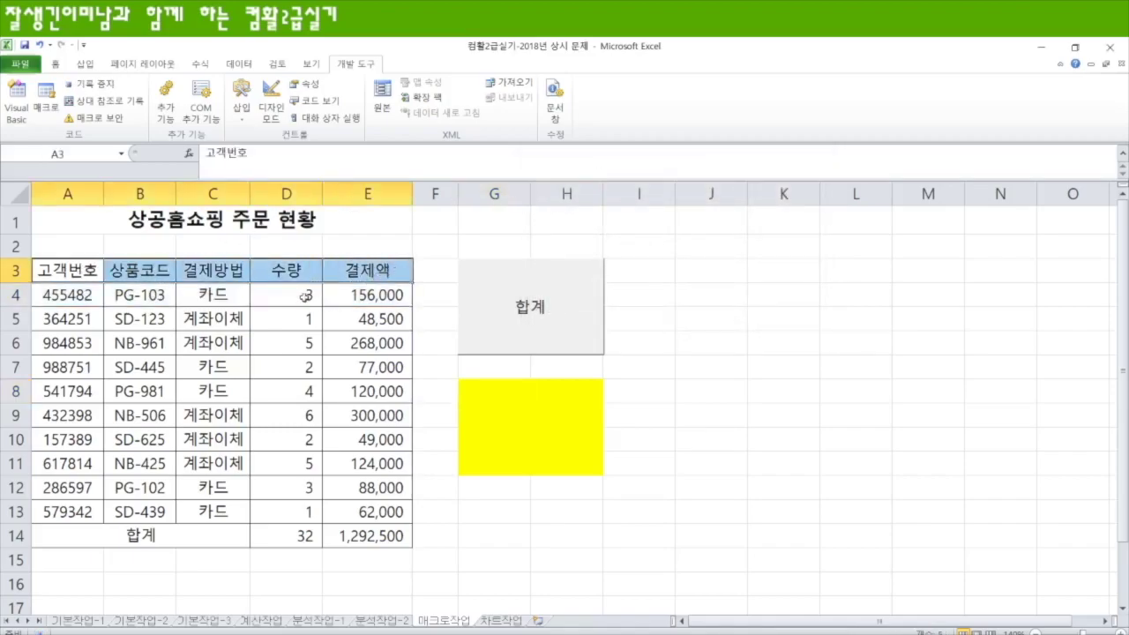
left_click(178, 539)
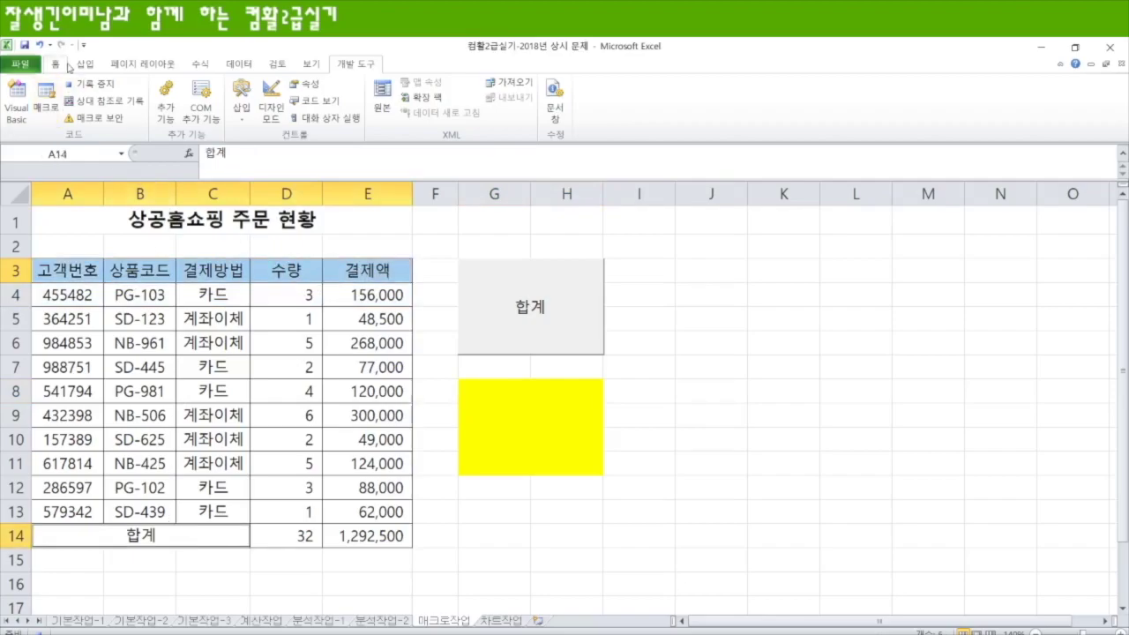
left_click(63, 67)
left_click(210, 114)
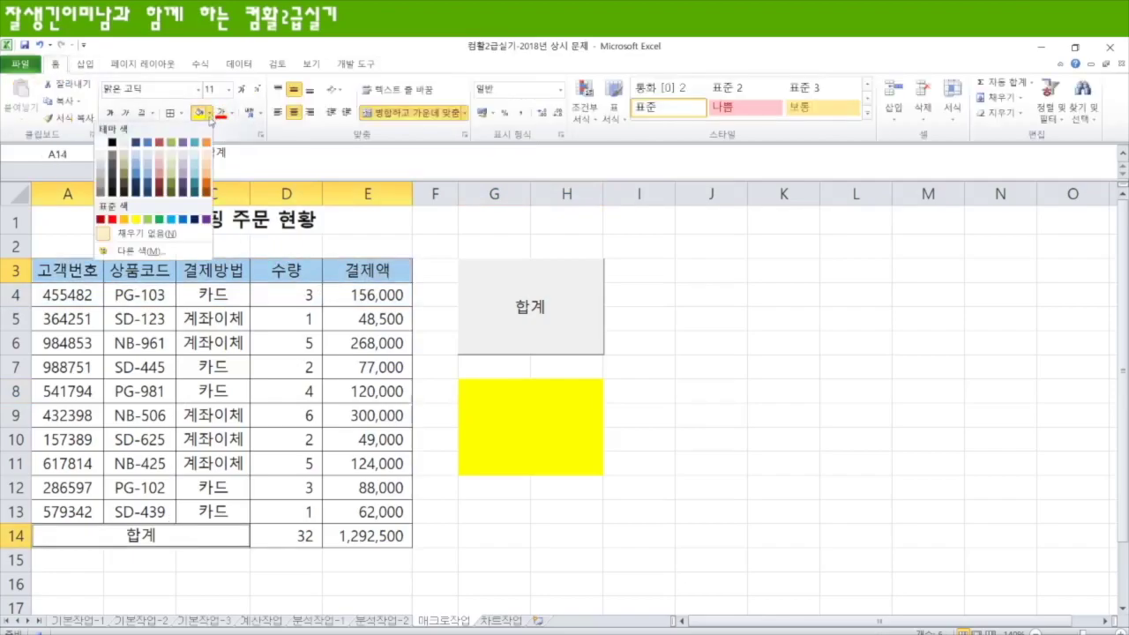
left_click(124, 219)
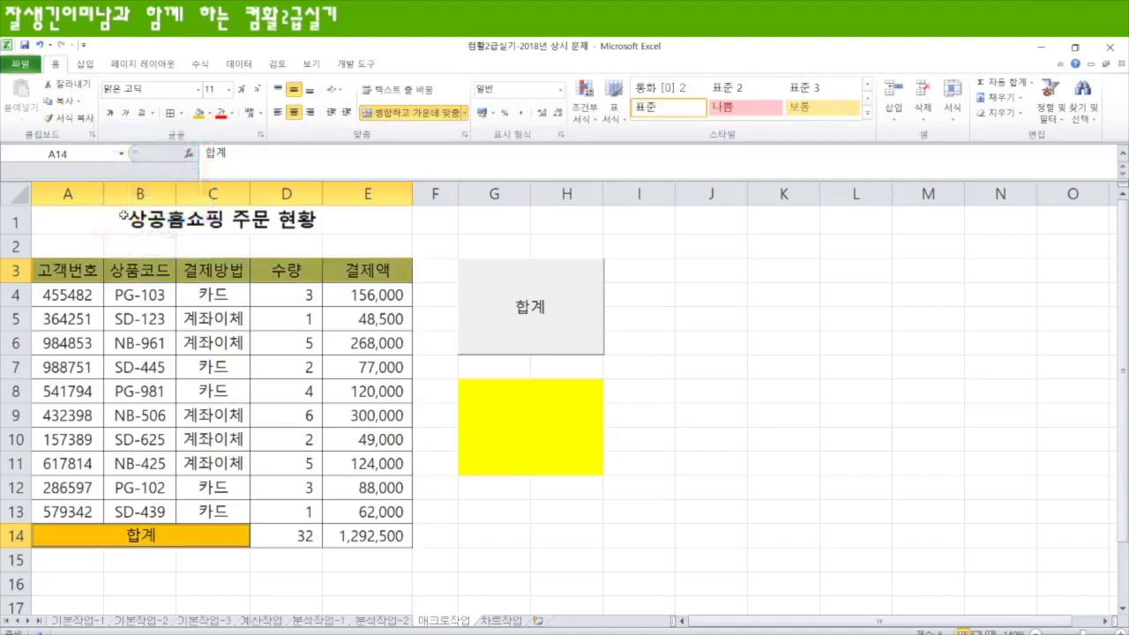
Step: Select G8 as the macro's last recorded cell and stop recording
left_click(490, 394)
left_click(355, 63)
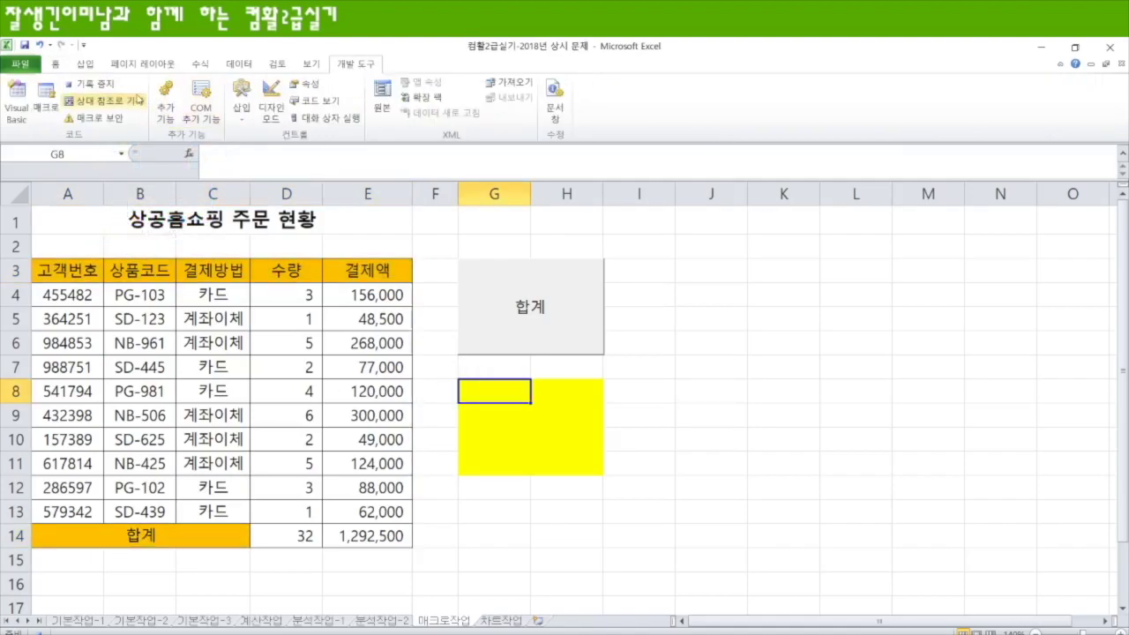
left_click(93, 84)
left_click(704, 412)
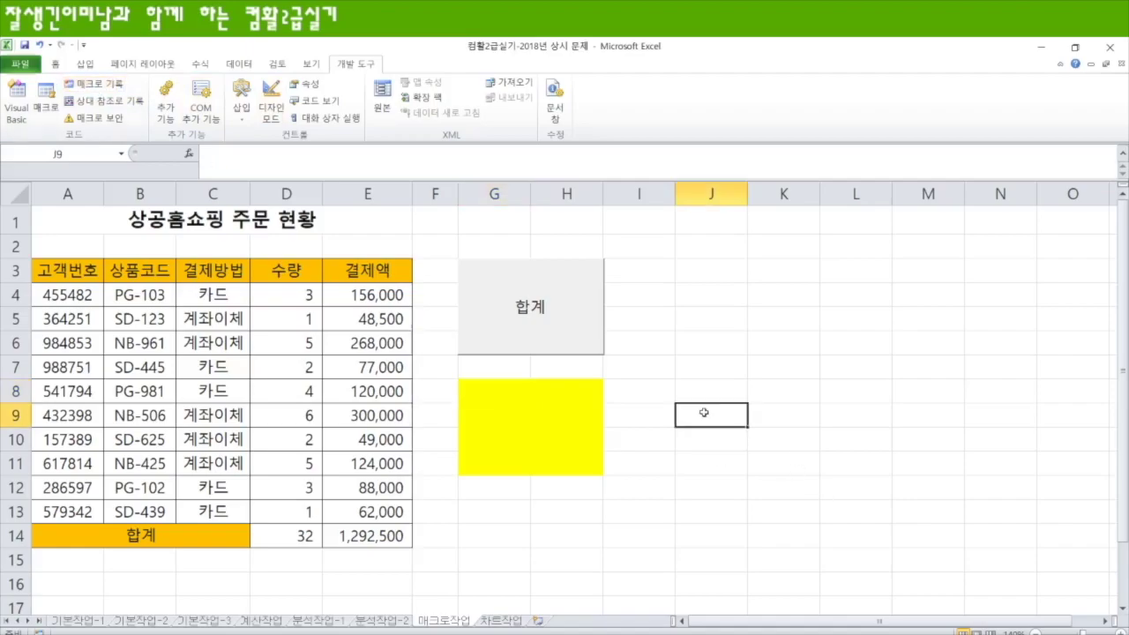
Step: Recolour the header row A3:E3 and the merged 합계 cell A14 with a light aqua theme fill
left_click_drag(78, 277, 375, 277)
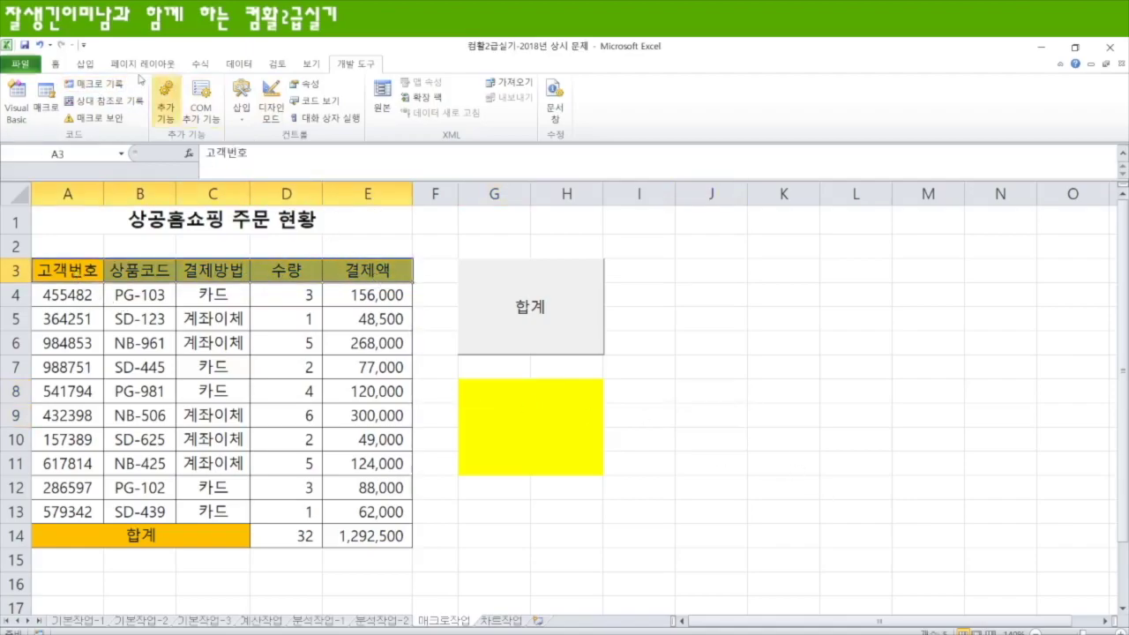
left_click(55, 63)
left_click(210, 113)
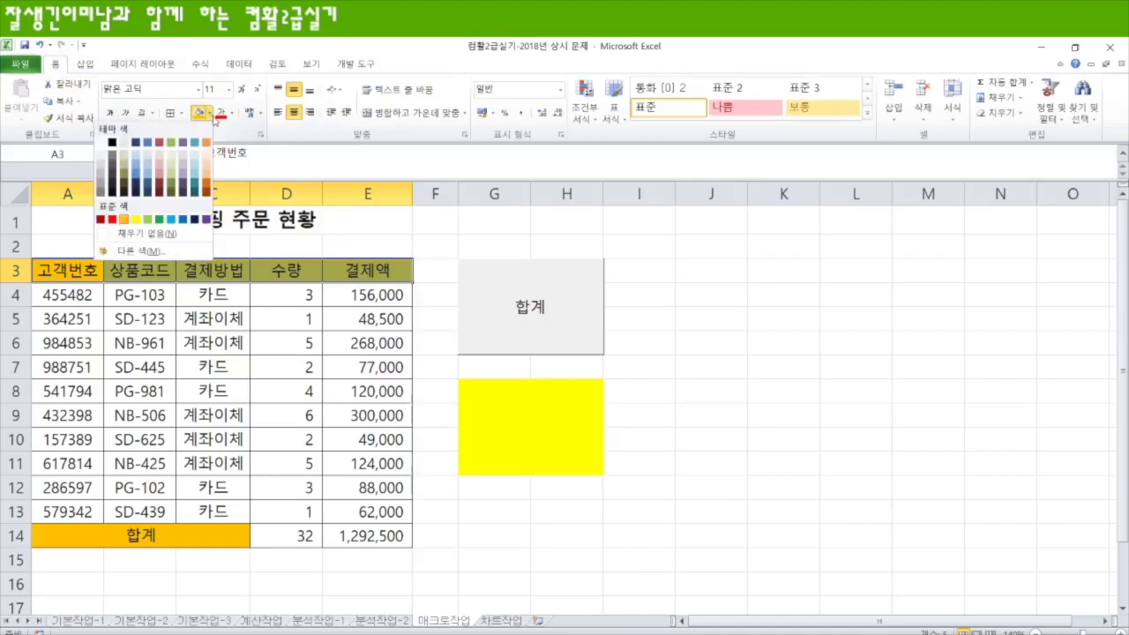
left_click(195, 152)
left_click(169, 543)
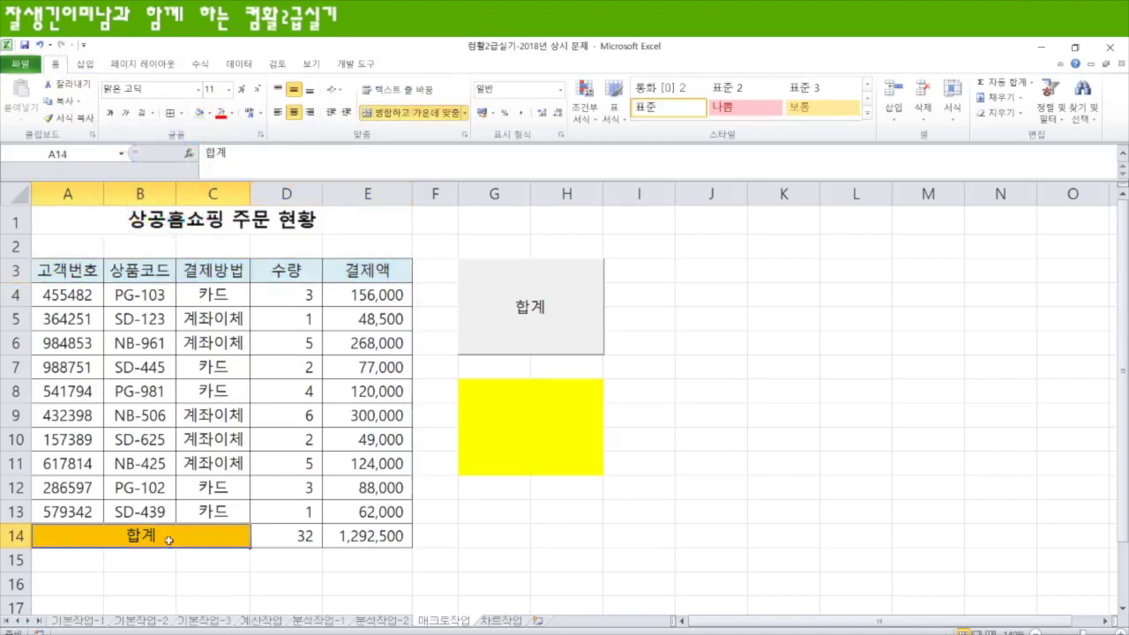
left_click(200, 113)
left_click(816, 389)
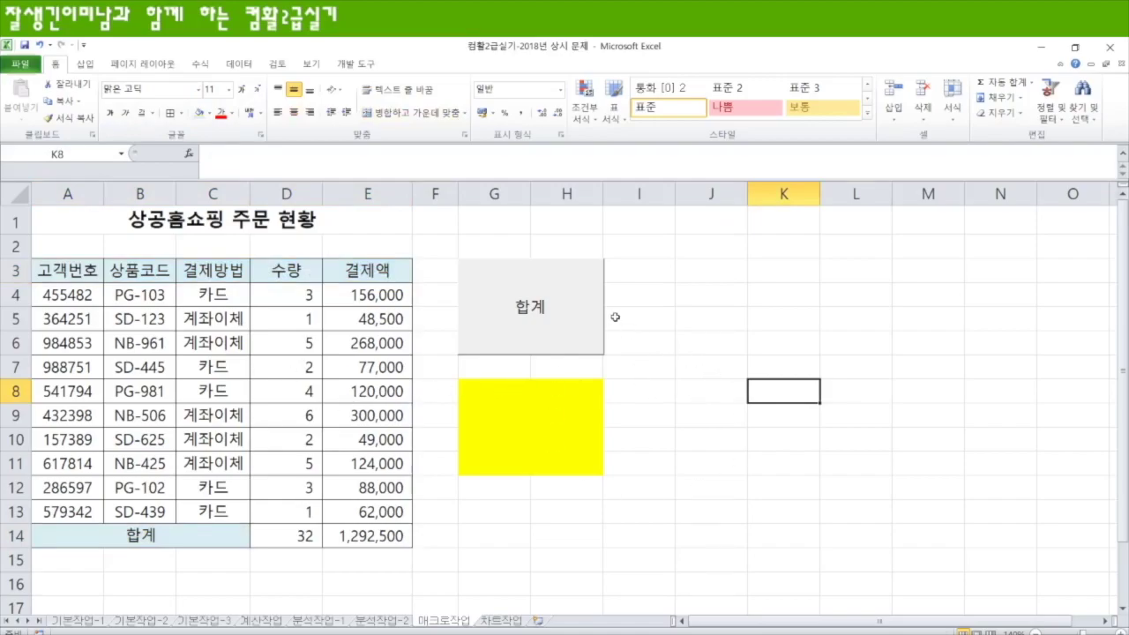
Step: Draw a smiley face shape over G8:H11, about 2.42 cm high and 3.7 cm wide
left_click(85, 63)
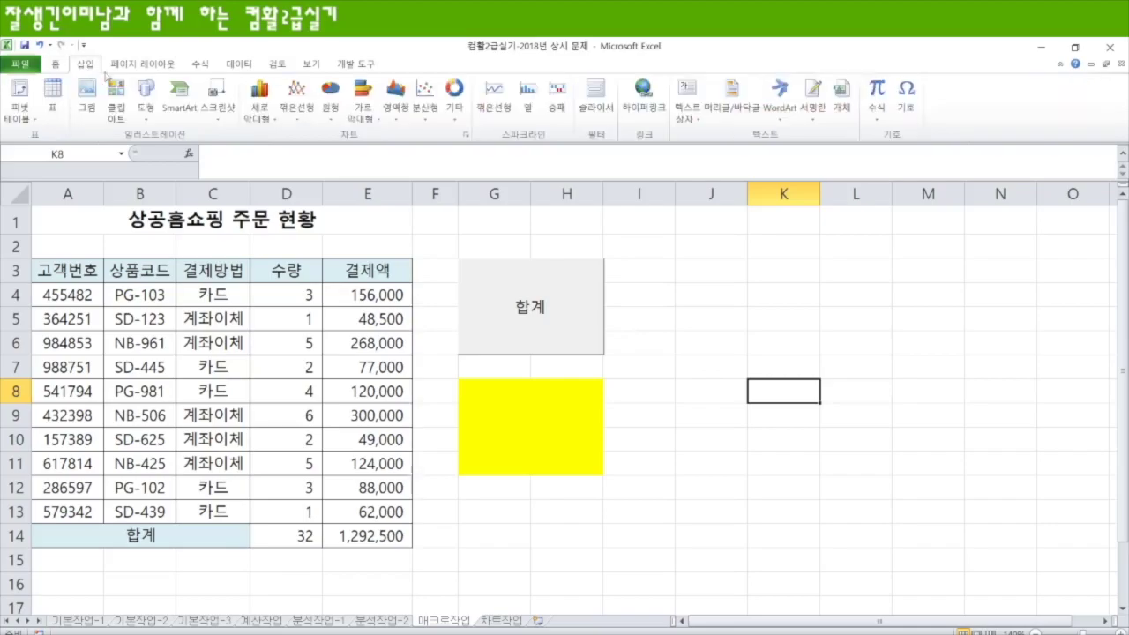
left_click(145, 107)
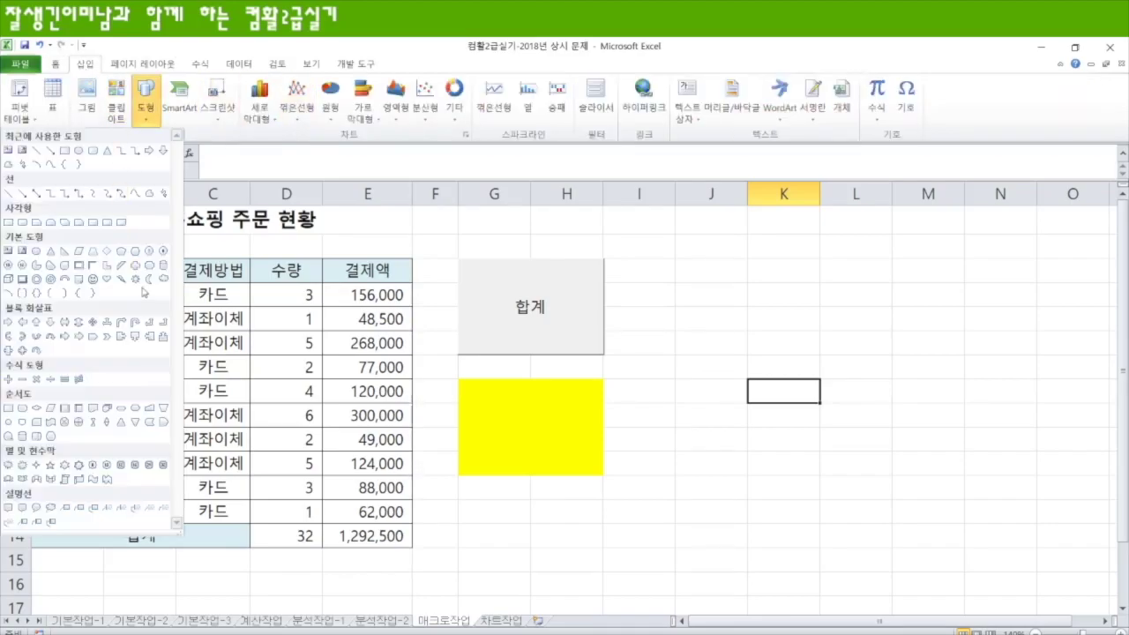
left_click(93, 281)
left_click_drag(458, 380, 602, 474)
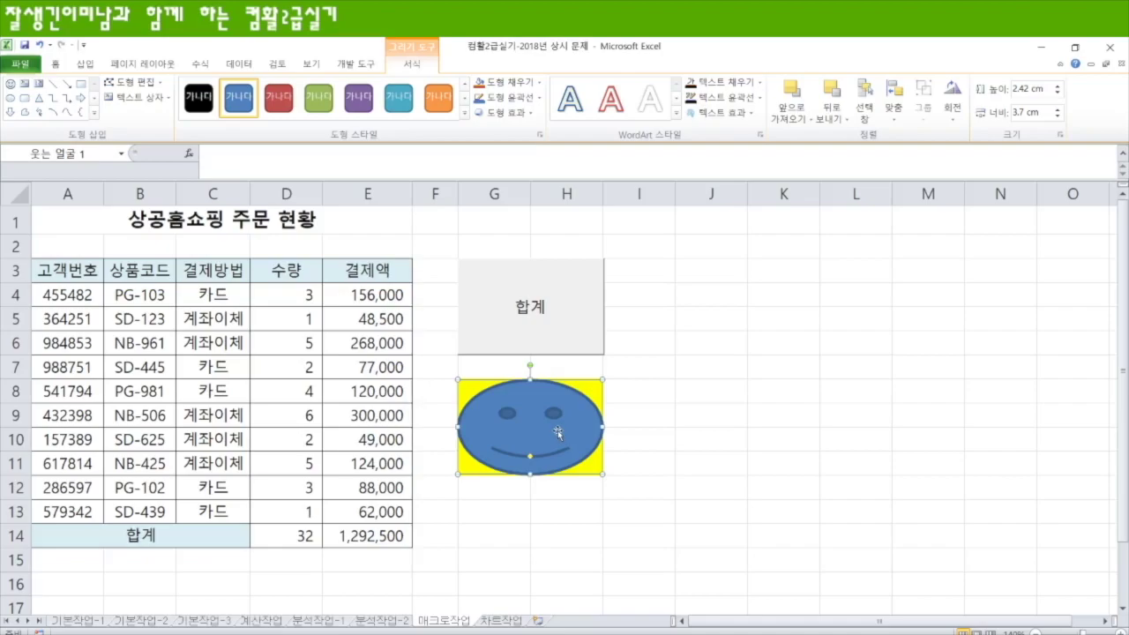
Step: Assign the 서식 macro to the smiley face shape
right_click(557, 431)
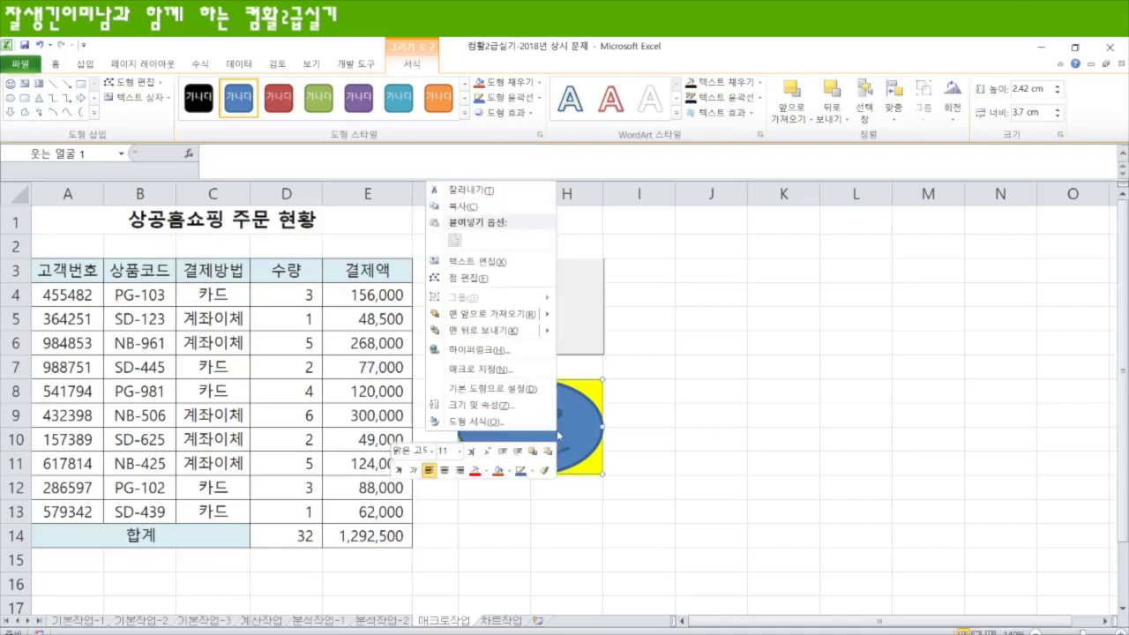
left_click(488, 370)
left_click(328, 291)
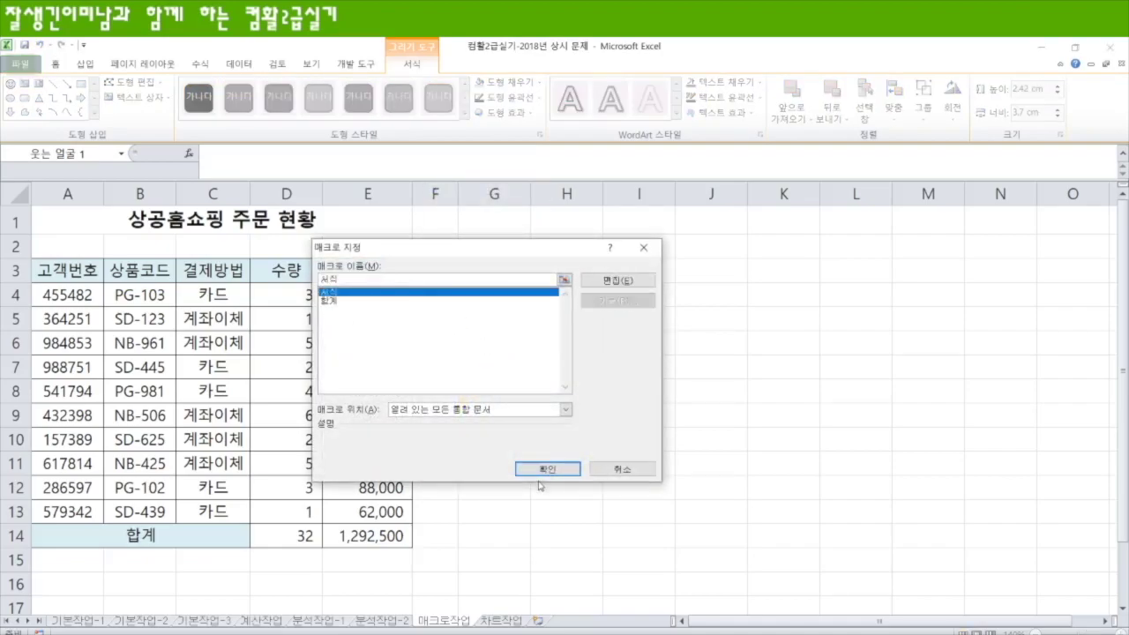
left_click(547, 468)
Step: Deselect the smiley face shape and run its 서식 macro to apply the orange fills
left_click(711, 487)
left_click(879, 374)
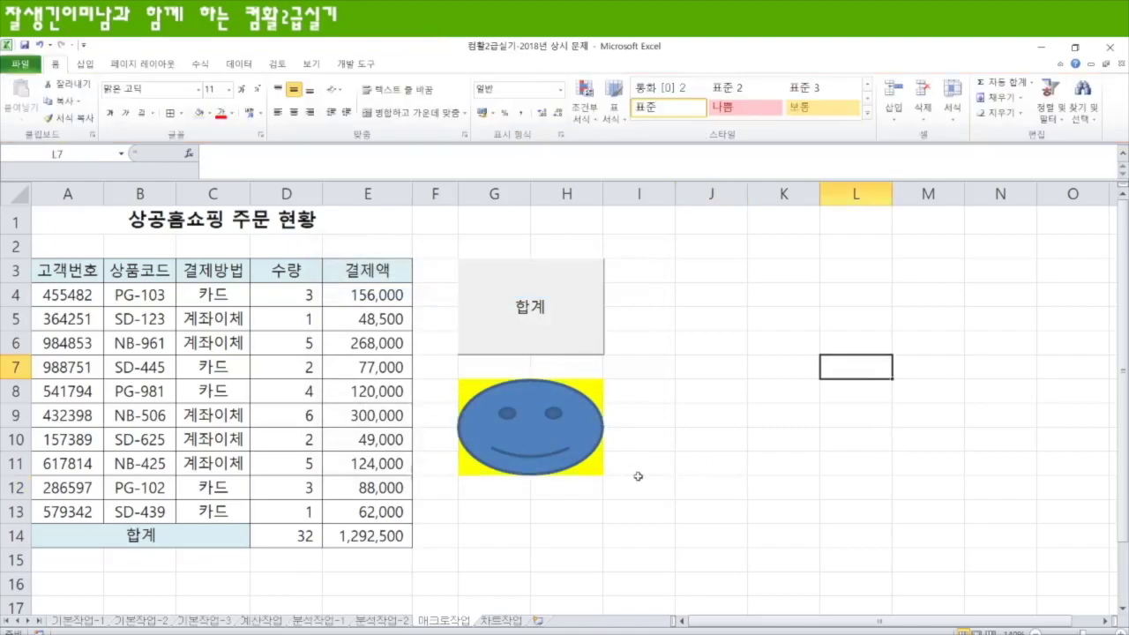
left_click(579, 431)
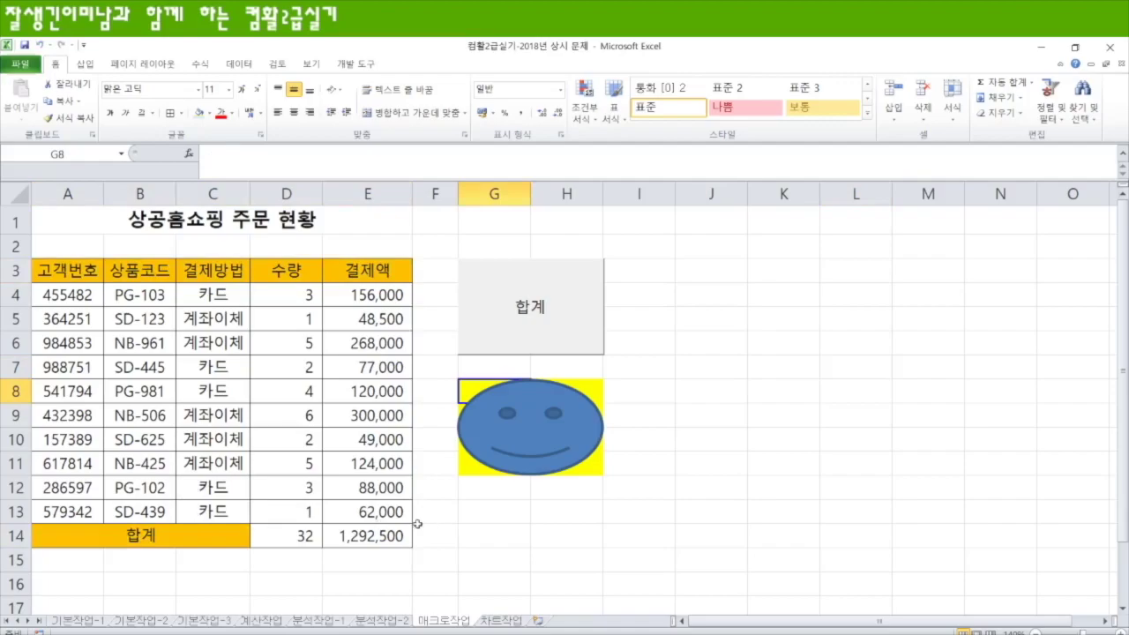
left_click(712, 371)
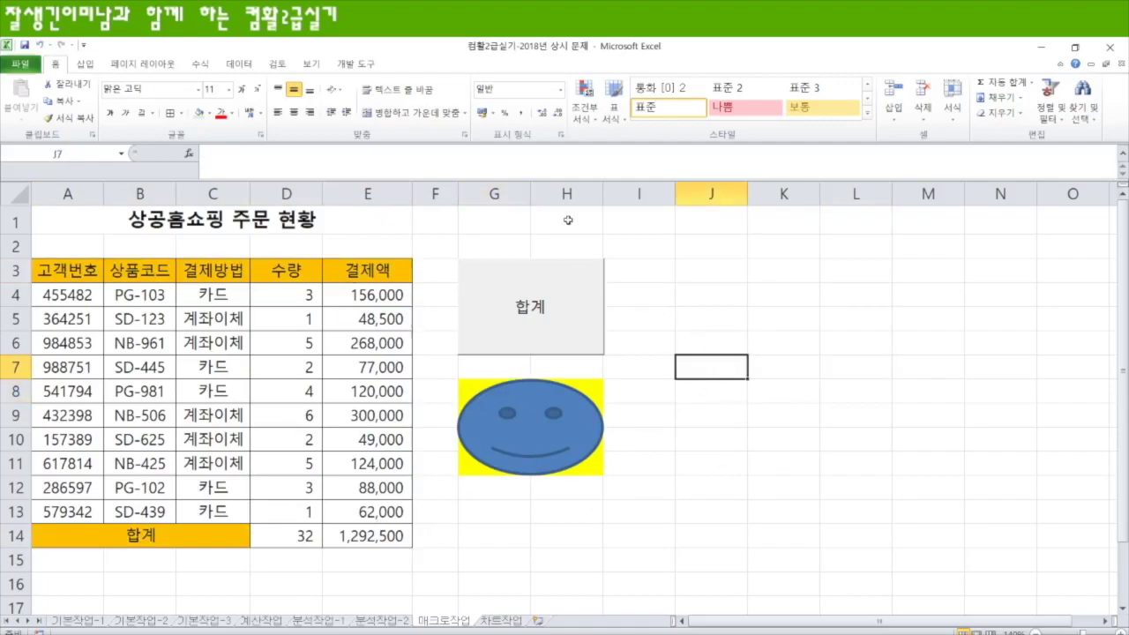
Step: On the 차트작업 sheet, extend the line chart's data range to include the 유아 column
left_click(503, 623)
left_click(355, 458)
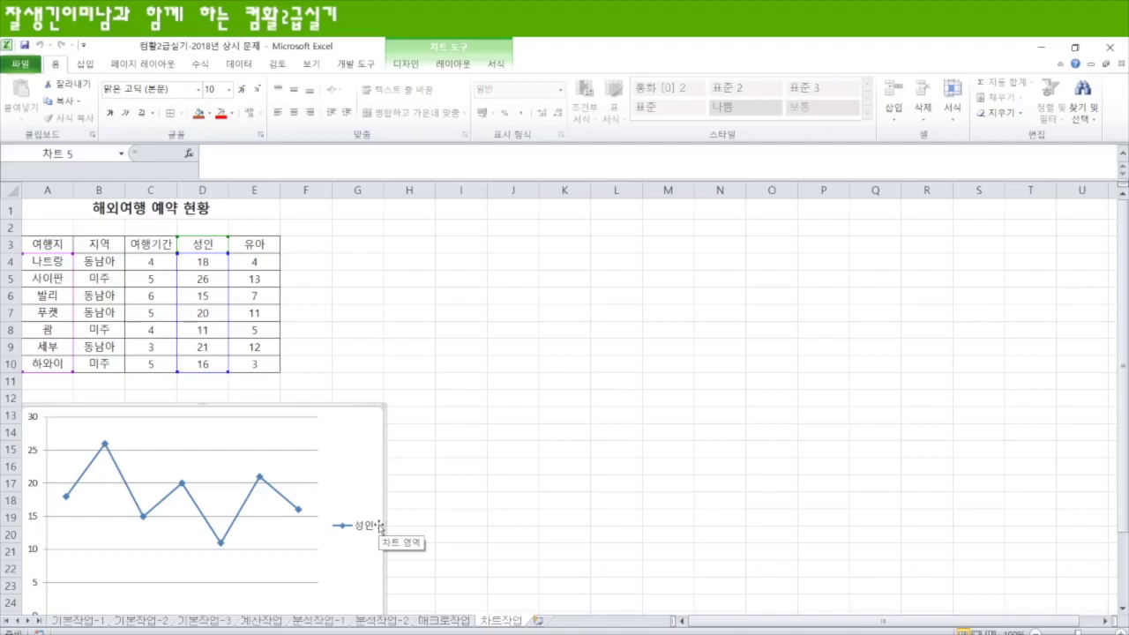
scroll(367, 565, "down", 1)
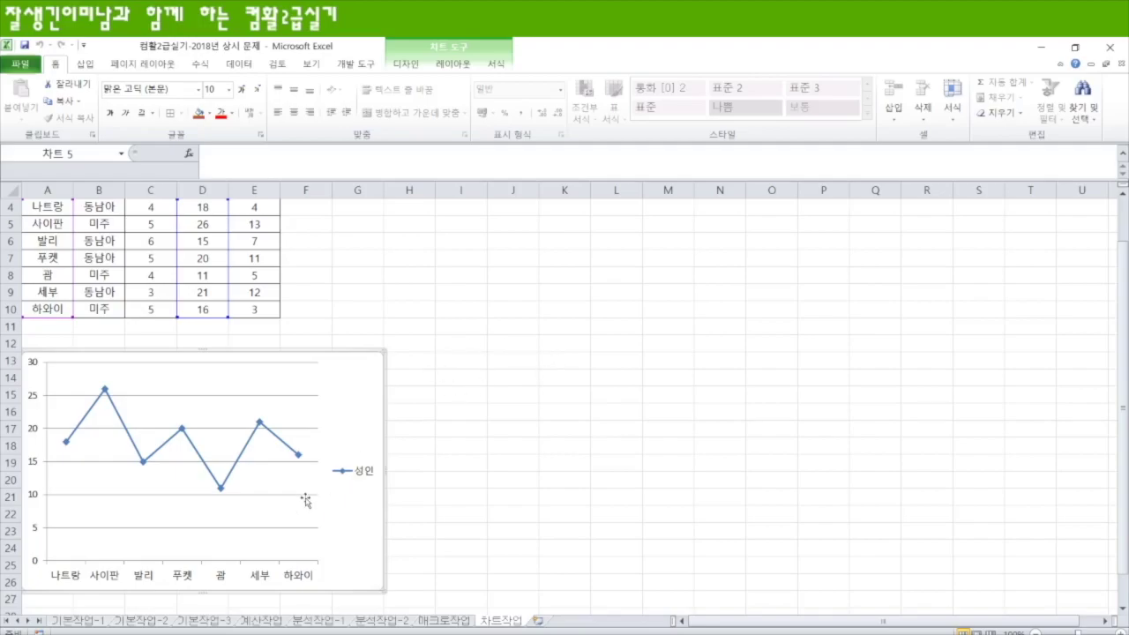
scroll(306, 501, "up", 1)
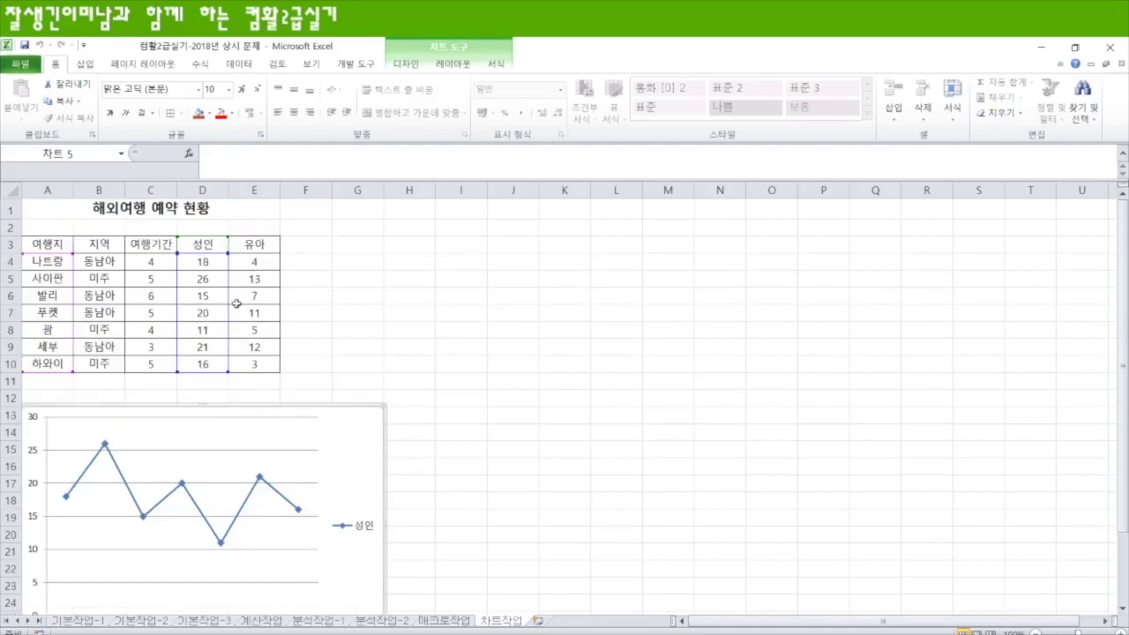
left_click_drag(229, 373, 282, 375)
scroll(433, 518, "down", 1)
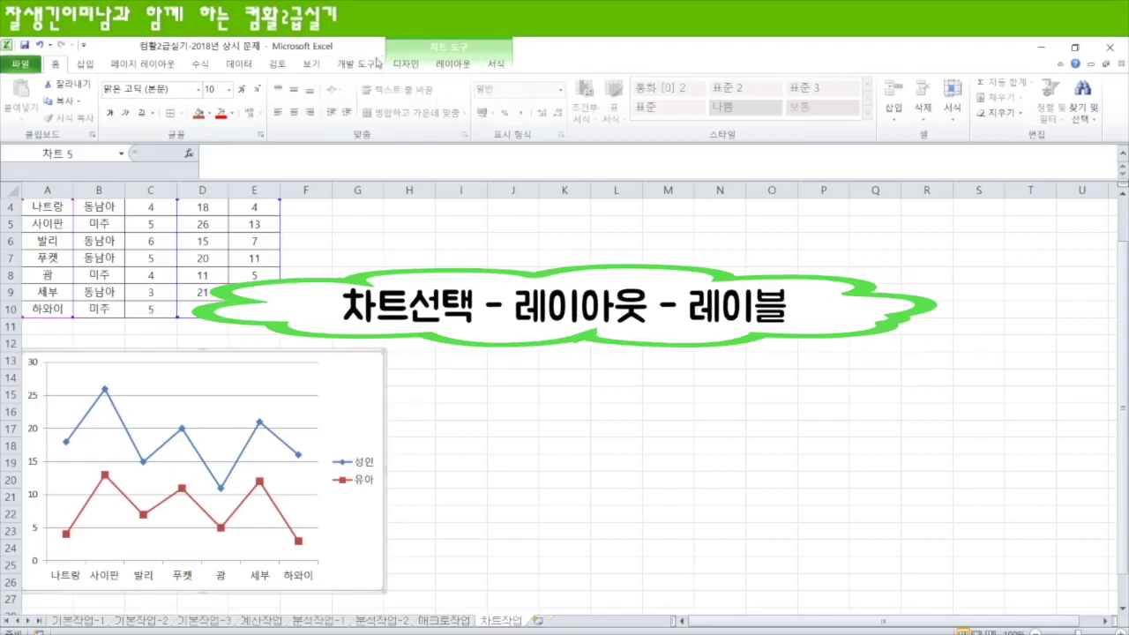
Step: Add a title above the chart reading 성인/유아 예약 인원수
left_click(454, 67)
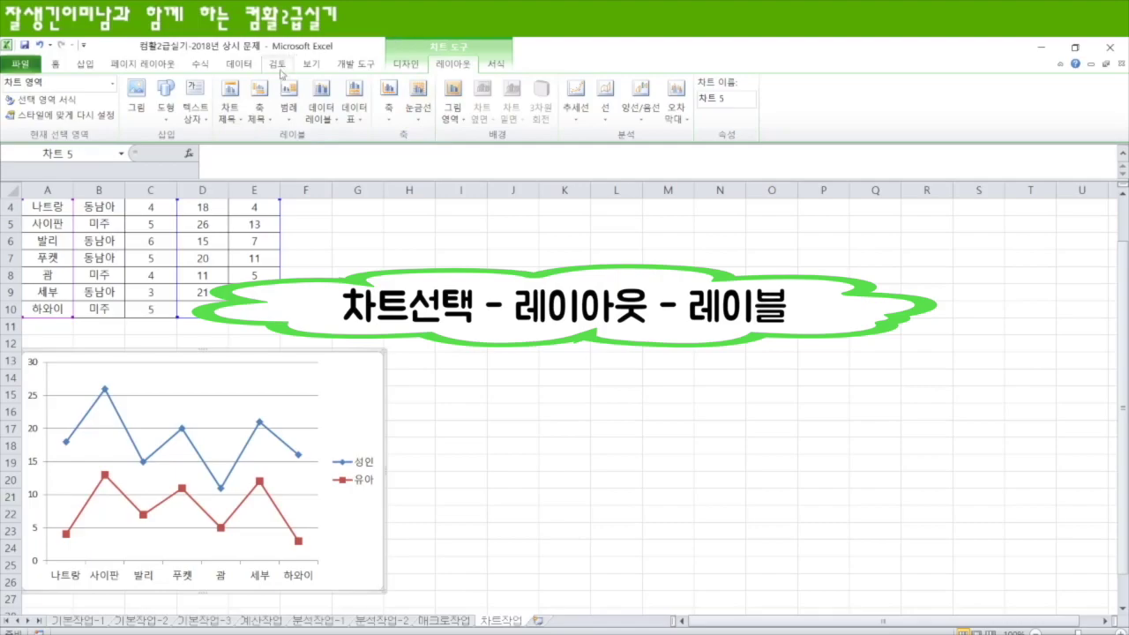
left_click(233, 115)
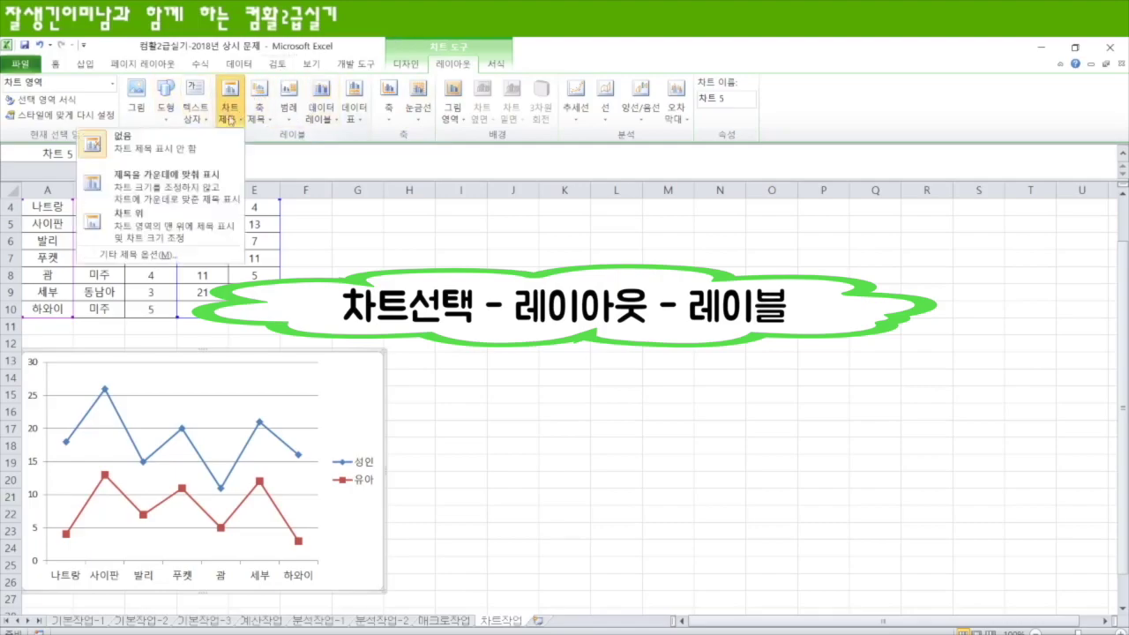
left_click(173, 226)
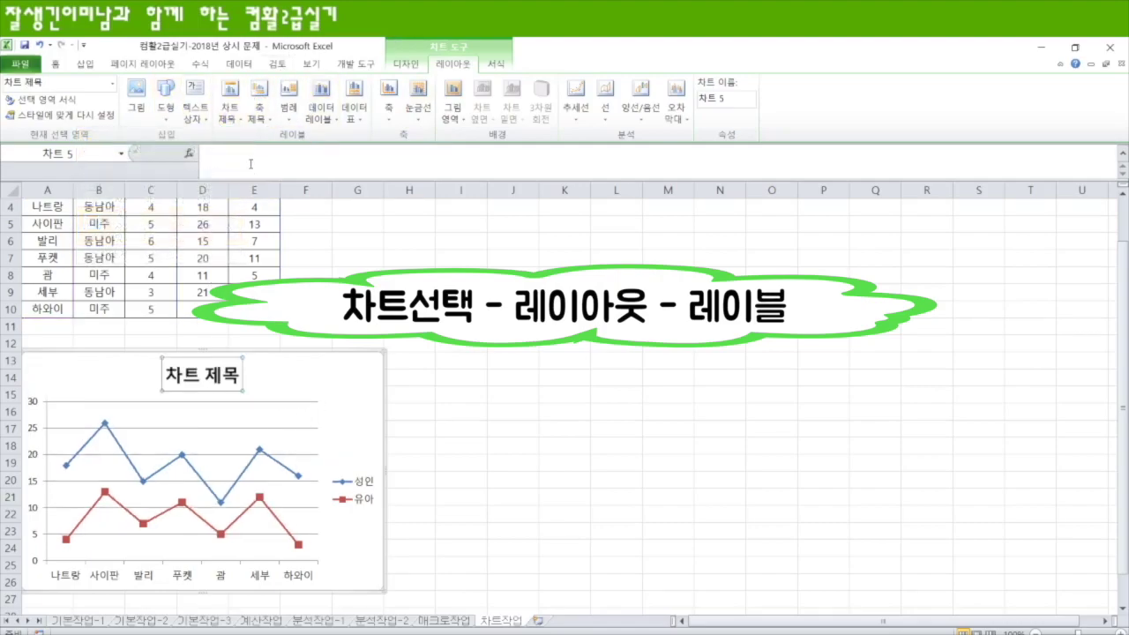
left_click(240, 162)
type("성인/유아 예약 이누ㅇ")
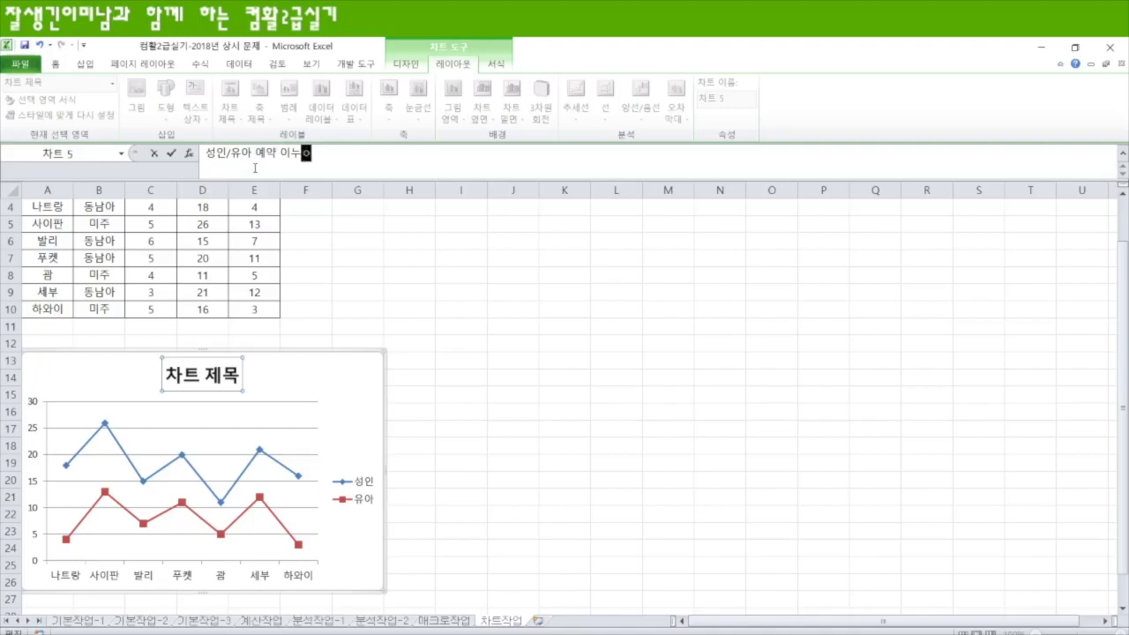
key("BackSpace")
key("BackSpace")
type("인원수")
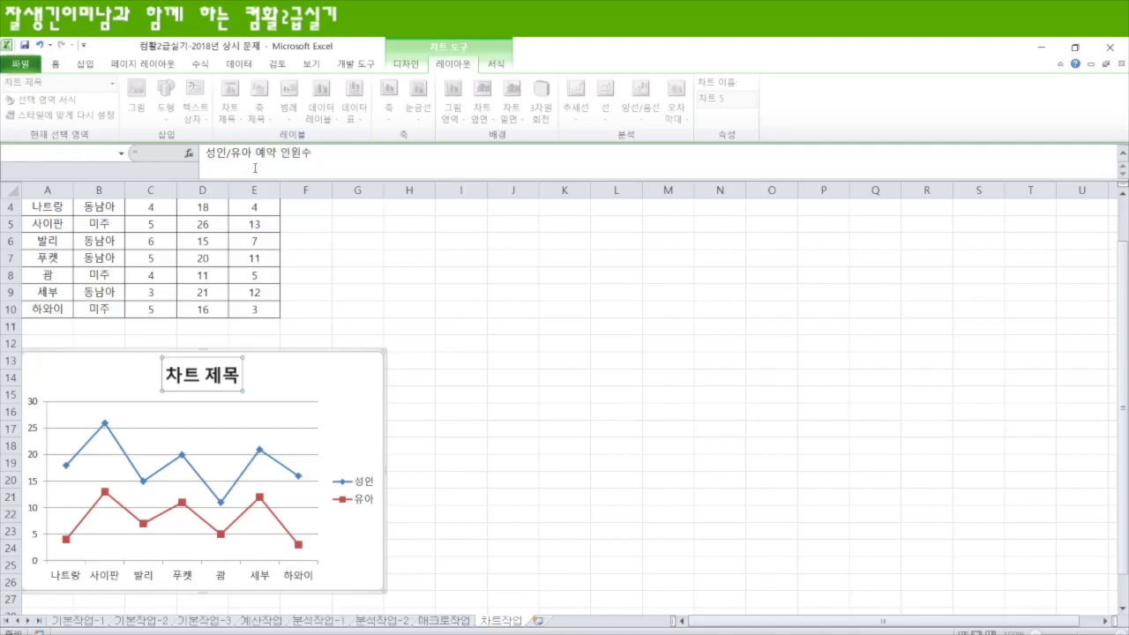
key("Return")
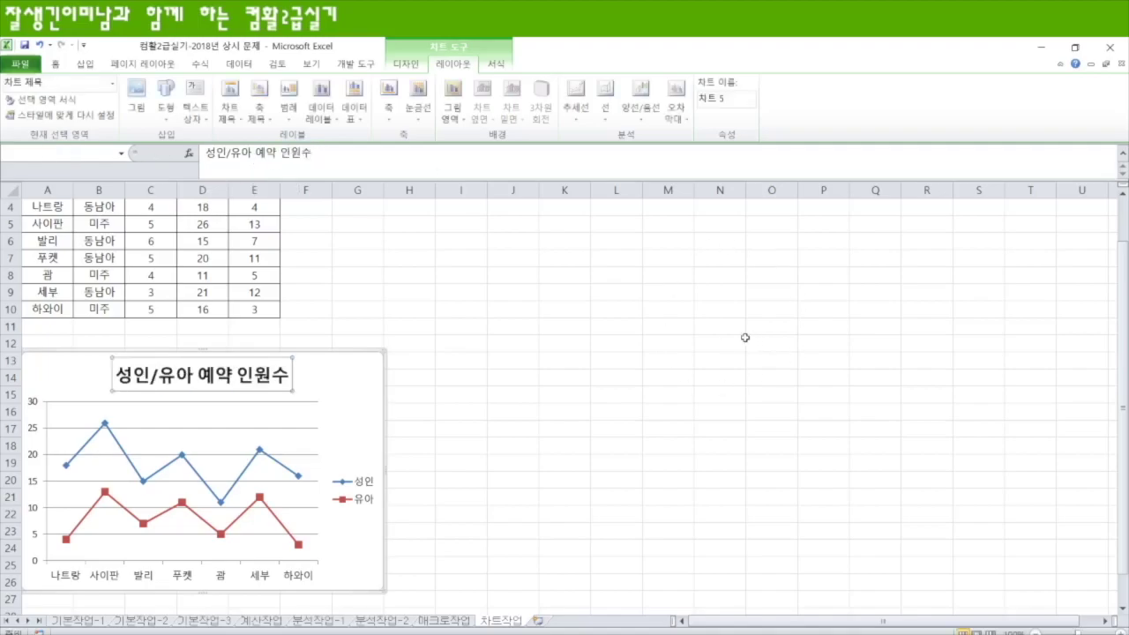
Step: Add a horizontal axis title reading 여행지 below the chart's category axis
left_click(259, 113)
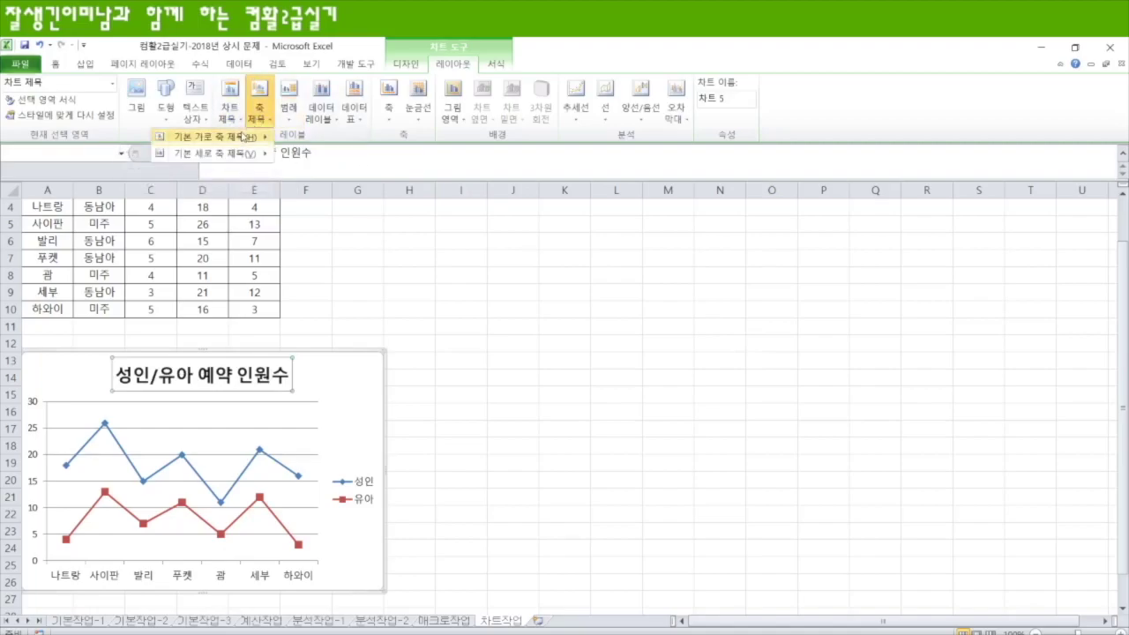
mouse_move(240, 138)
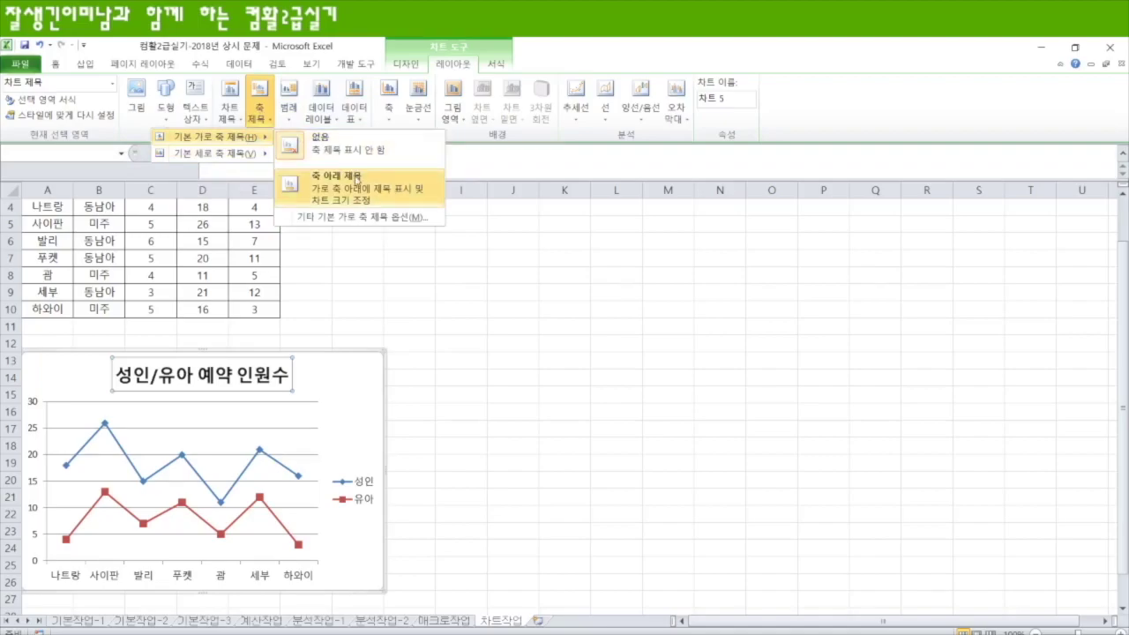
left_click(356, 187)
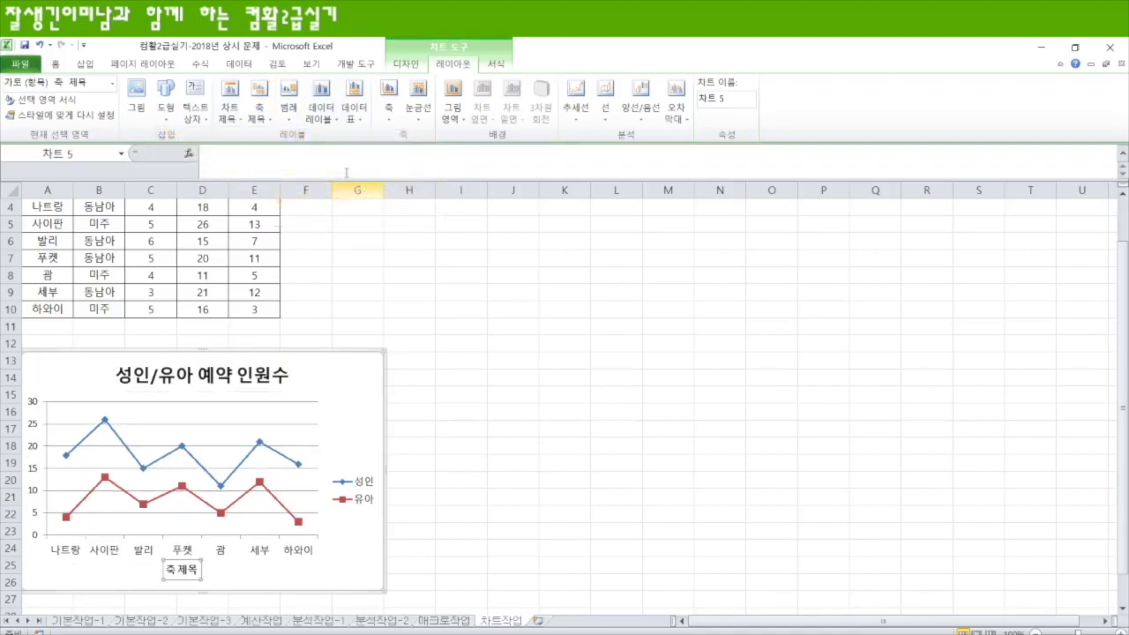
left_click(299, 165)
type("여행지")
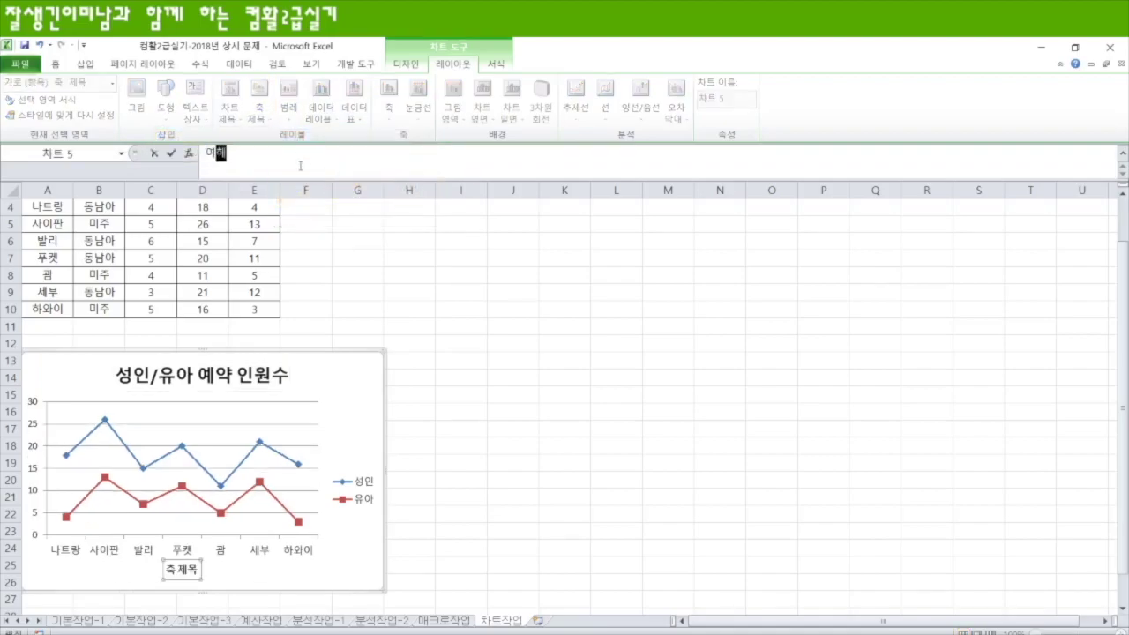
key("Return")
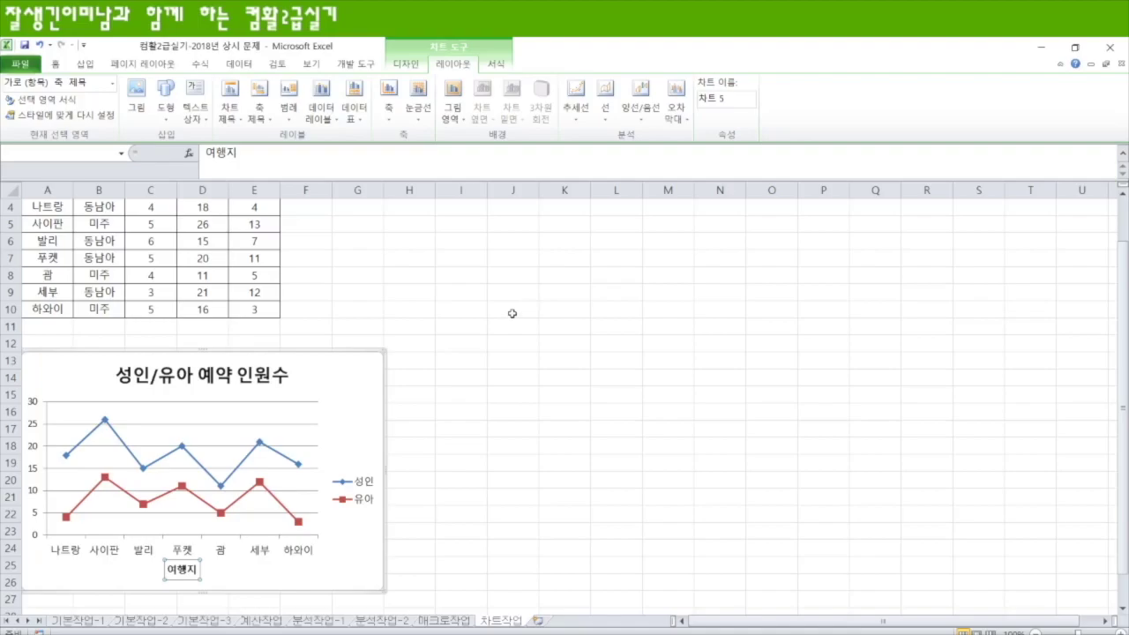
Step: Set the chart's vertical axis to a fixed major unit of 10
scroll(512, 313, "down", 1)
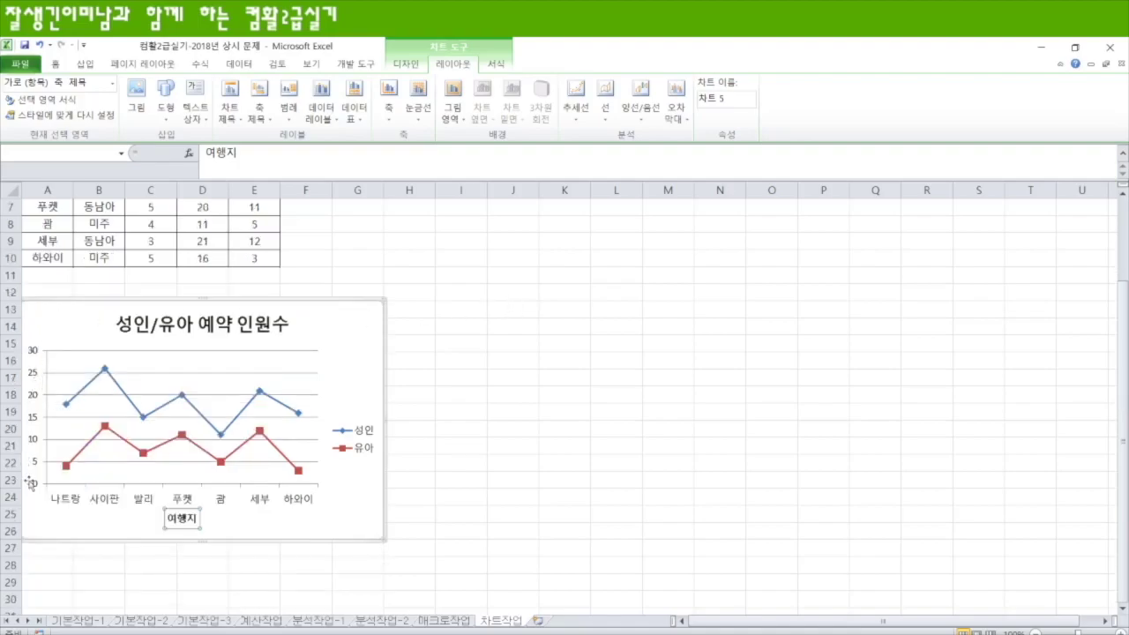
left_click(37, 356)
double_click(37, 356)
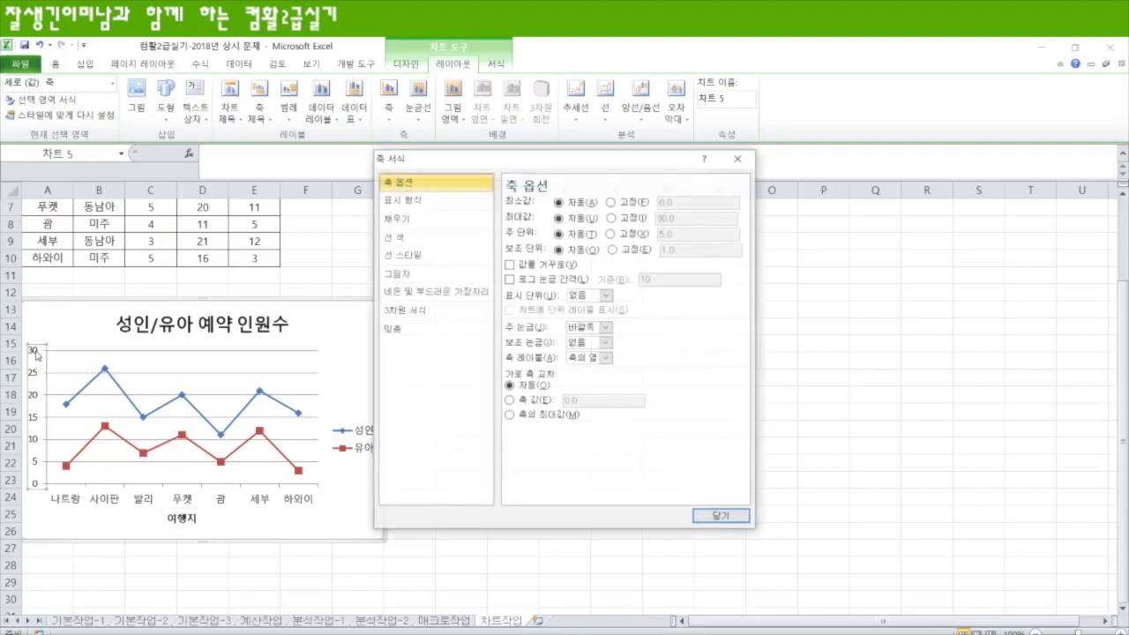
left_click(611, 234)
type("10")
key("Return")
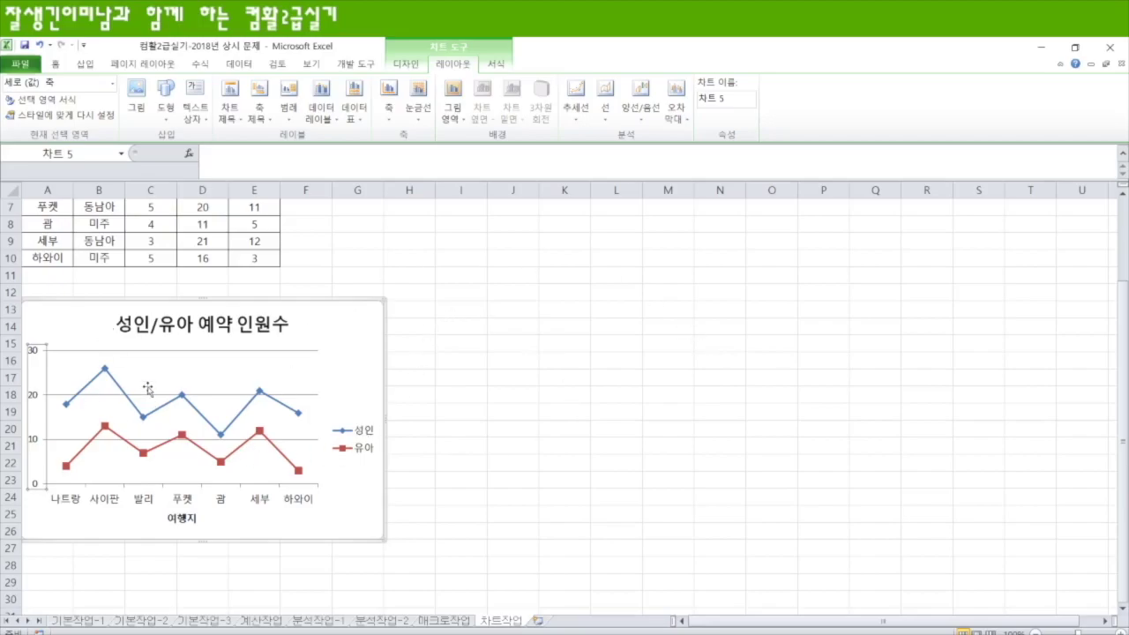
Step: Add data labels above all points of the 유아 series
mouse_move(104, 430)
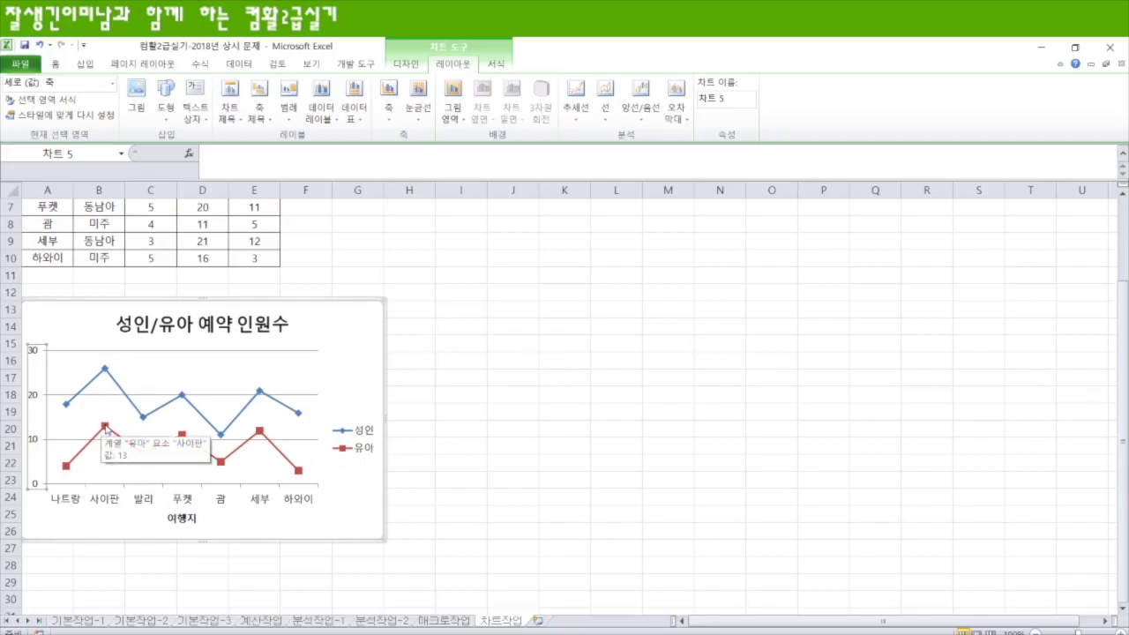
left_click(105, 429)
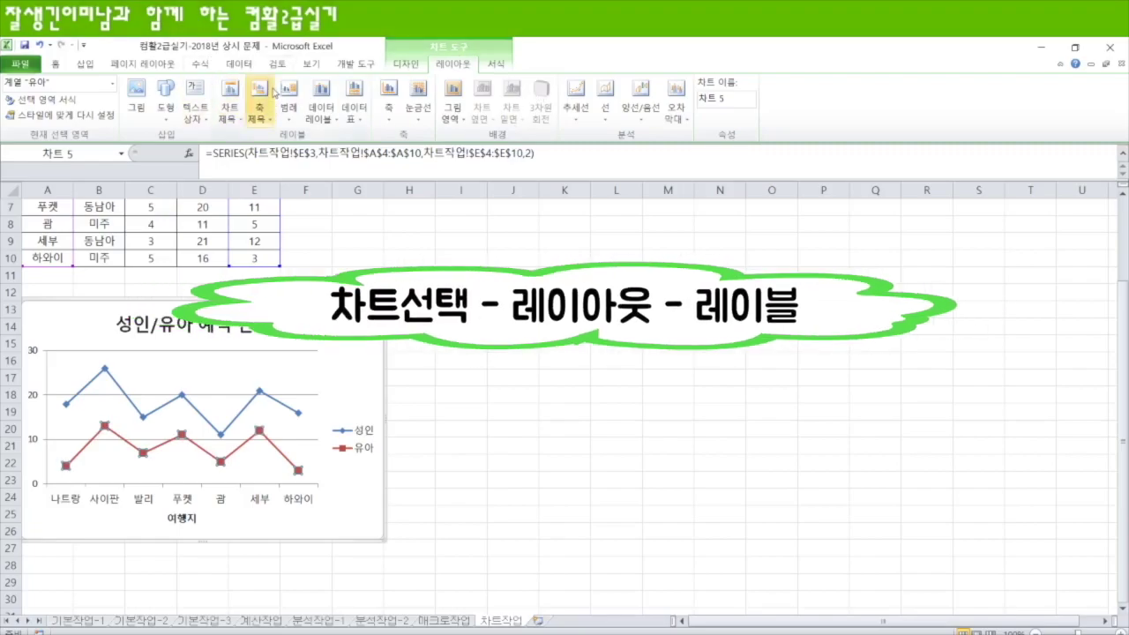
left_click(325, 121)
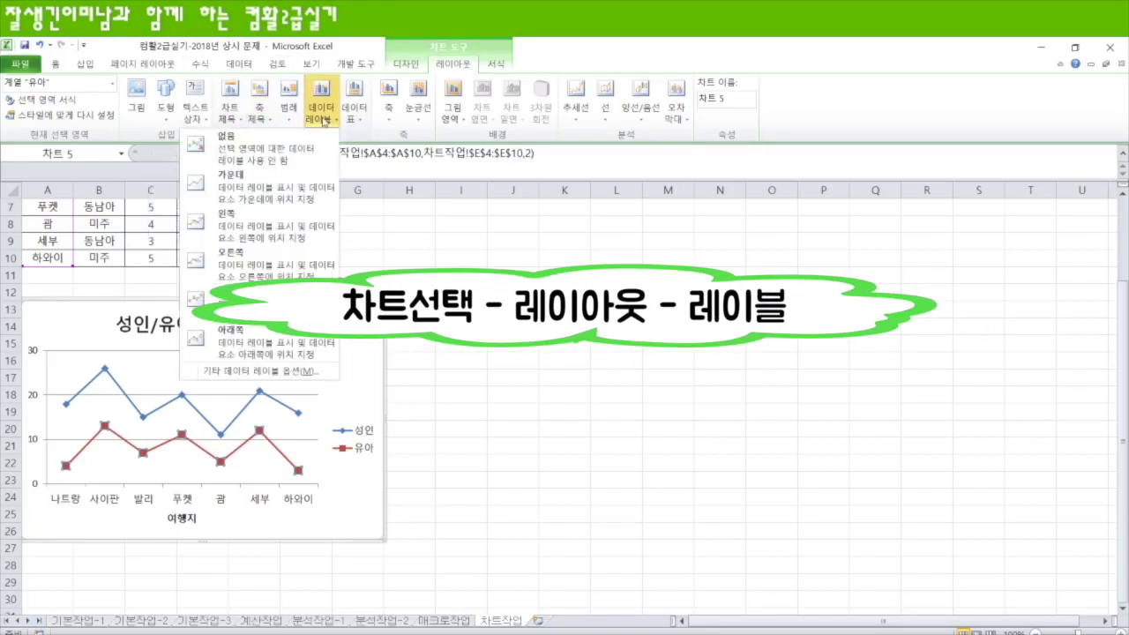
left_click(198, 300)
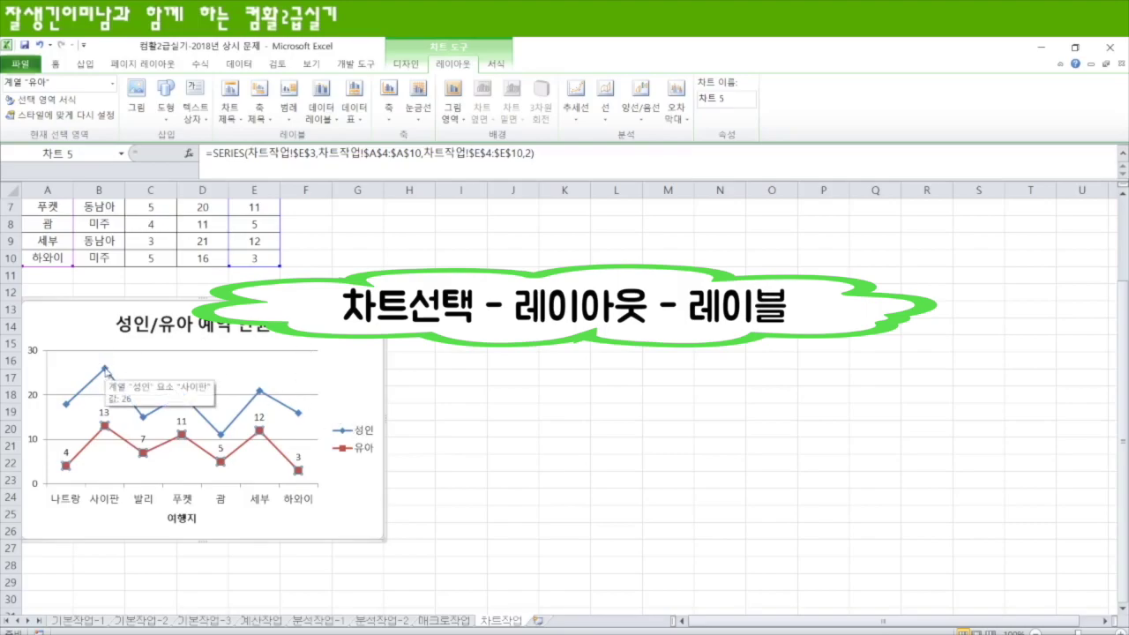
Step: Show a data label above only the 사이판 point of the 성인 series
left_click(105, 371)
left_click(105, 371)
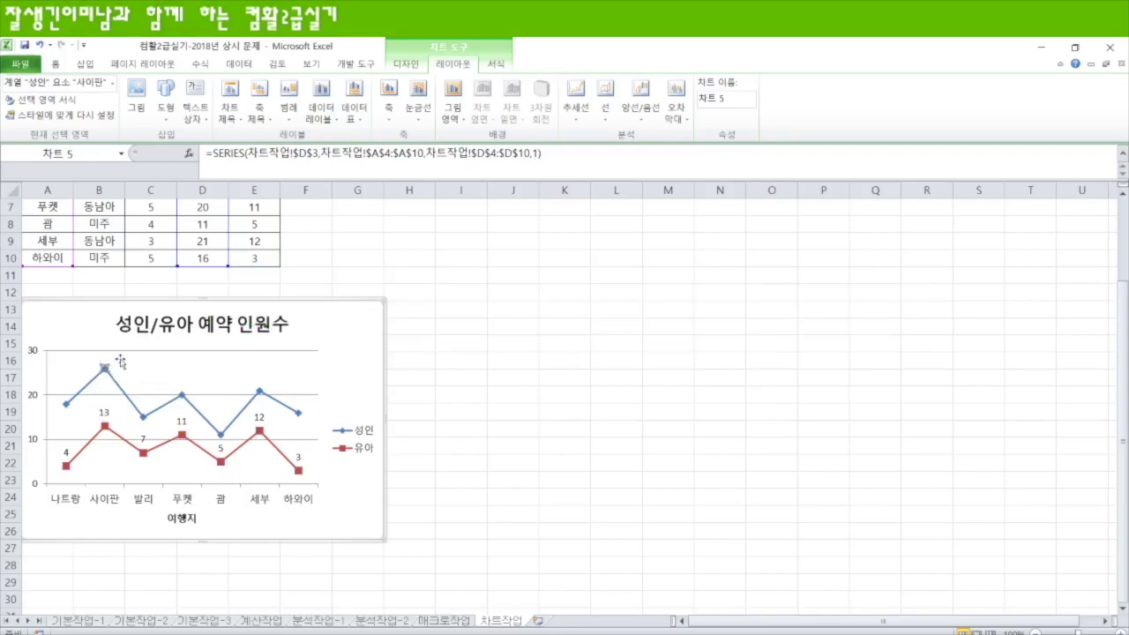
left_click(321, 98)
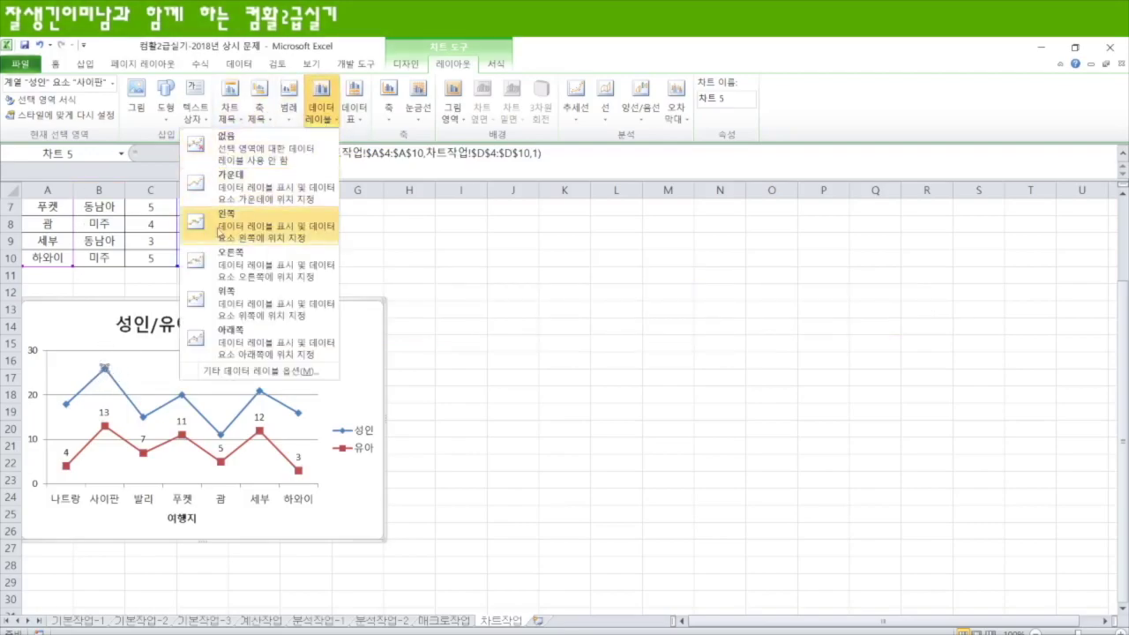
left_click(249, 302)
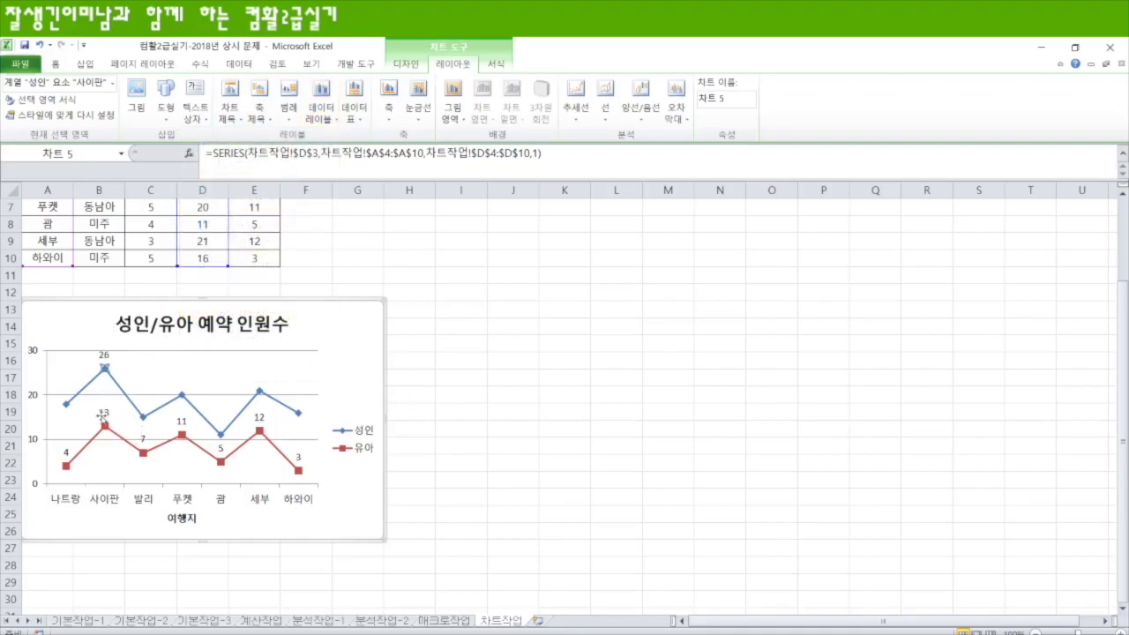
Step: Delete the 유아 series' data labels and add a label above only its 사이판 point
left_click(103, 413)
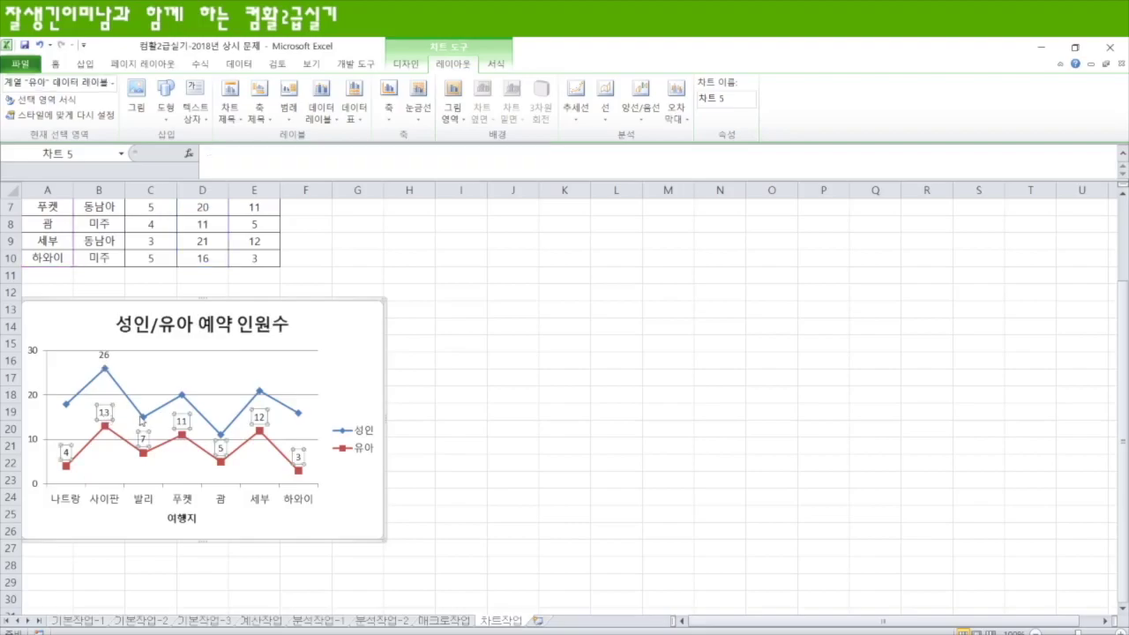
key("Delete")
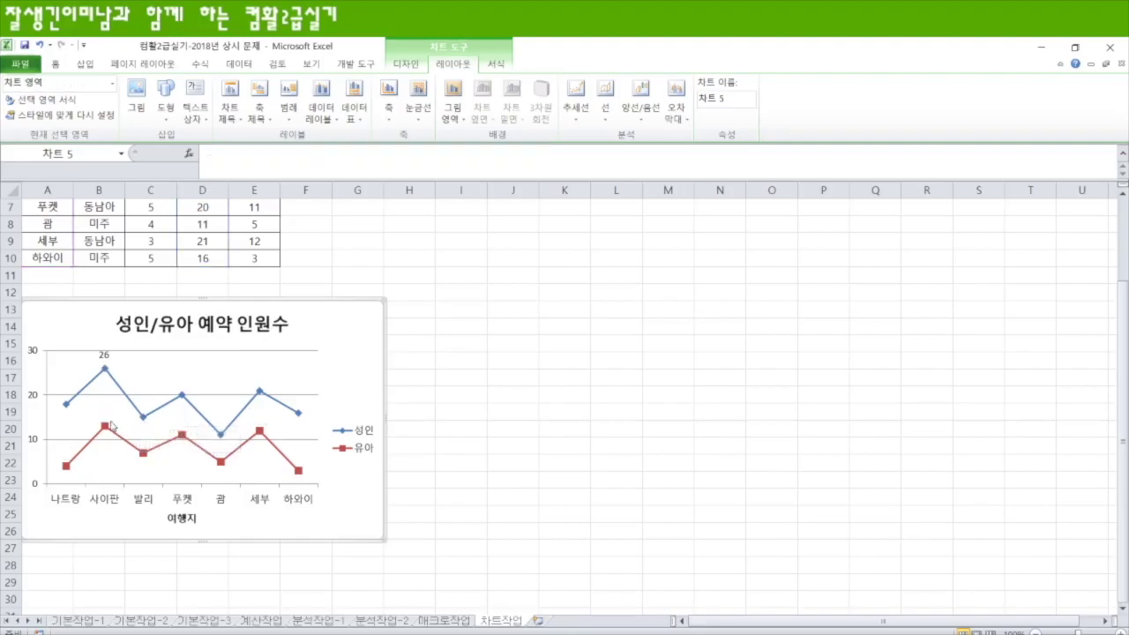
left_click(105, 427)
left_click(105, 427)
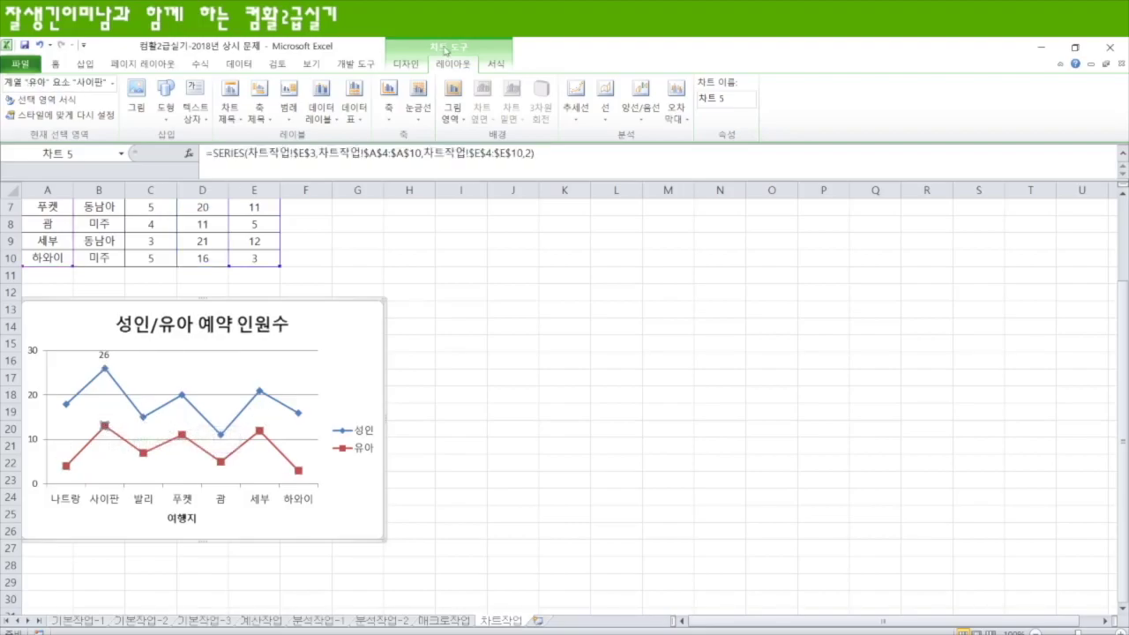
left_click(321, 113)
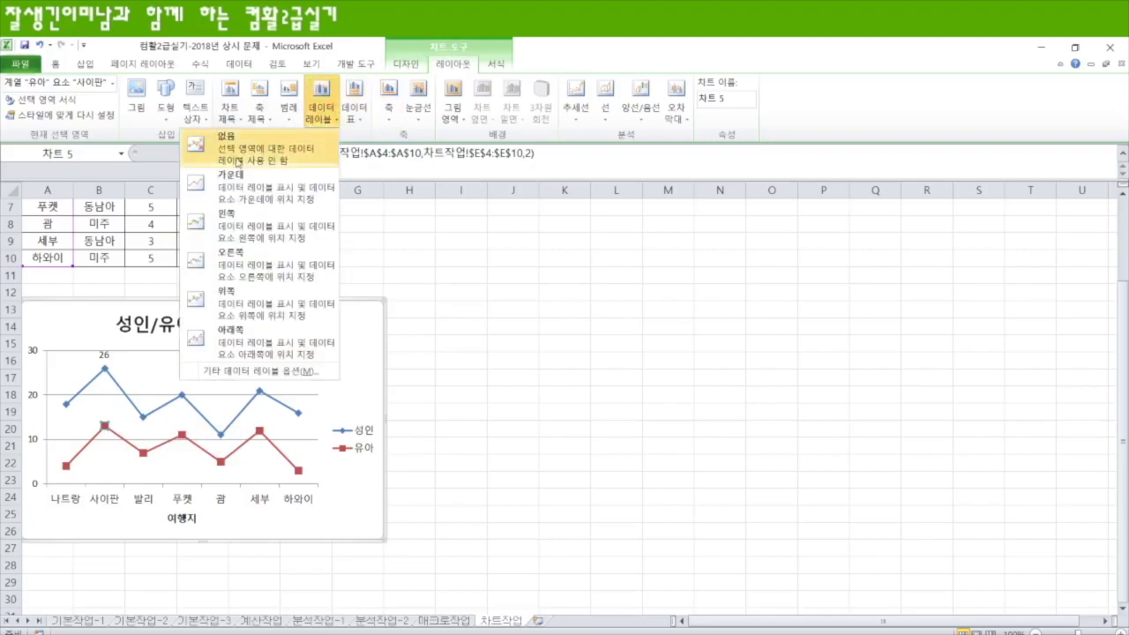
left_click(255, 305)
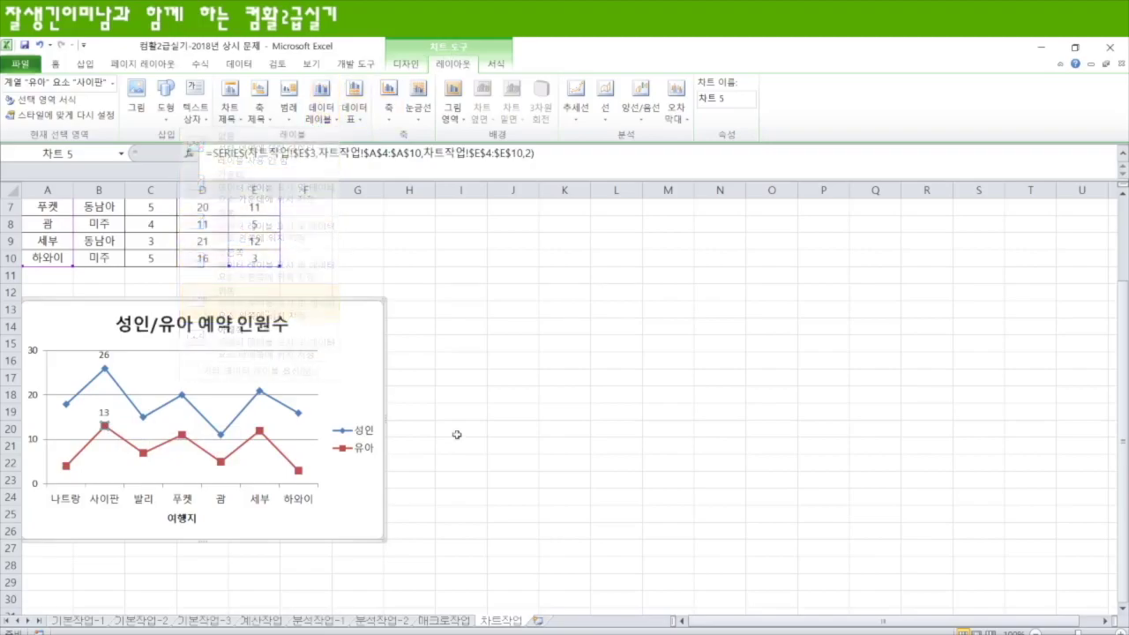
left_click(537, 416)
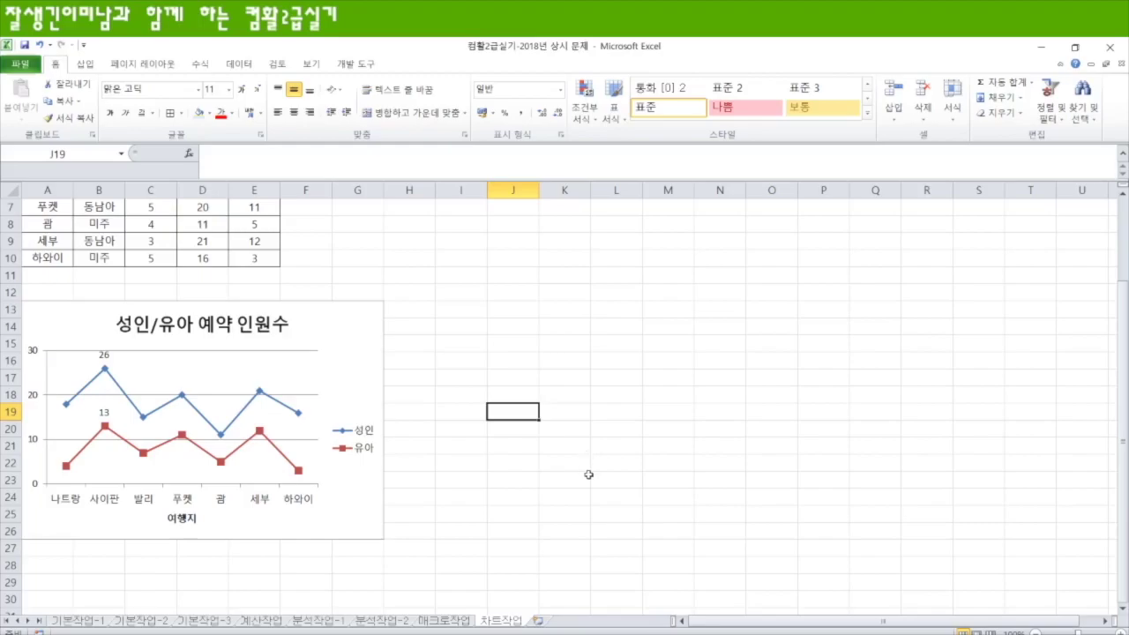
Step: Give the chart area's border rounded corners and deselect the chart
left_click(367, 322)
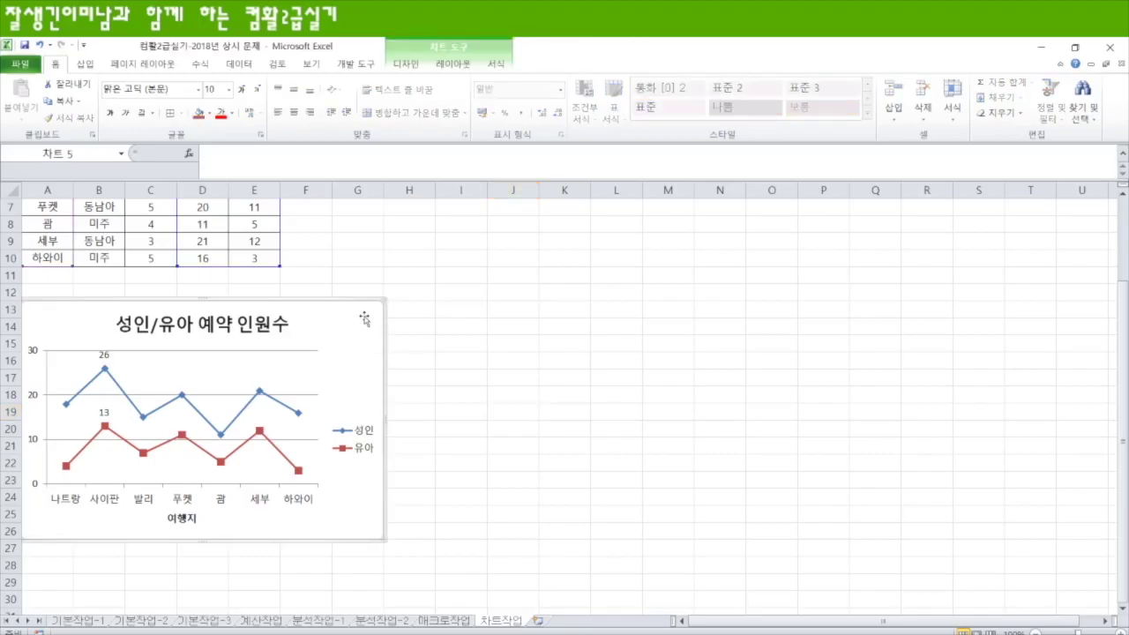
right_click(364, 320)
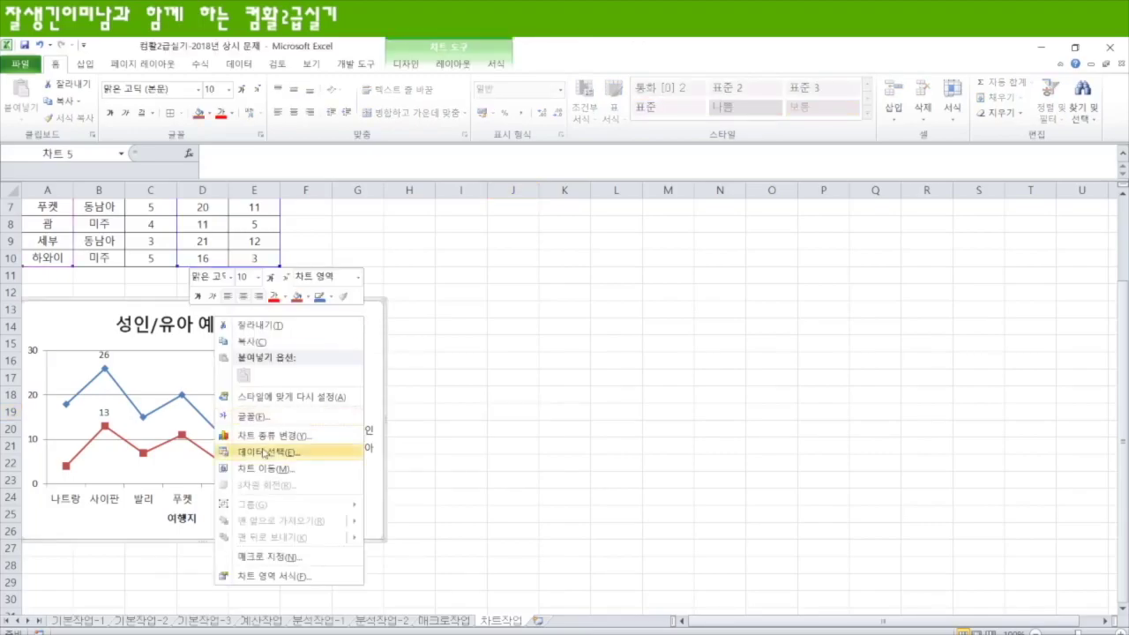
left_click(287, 579)
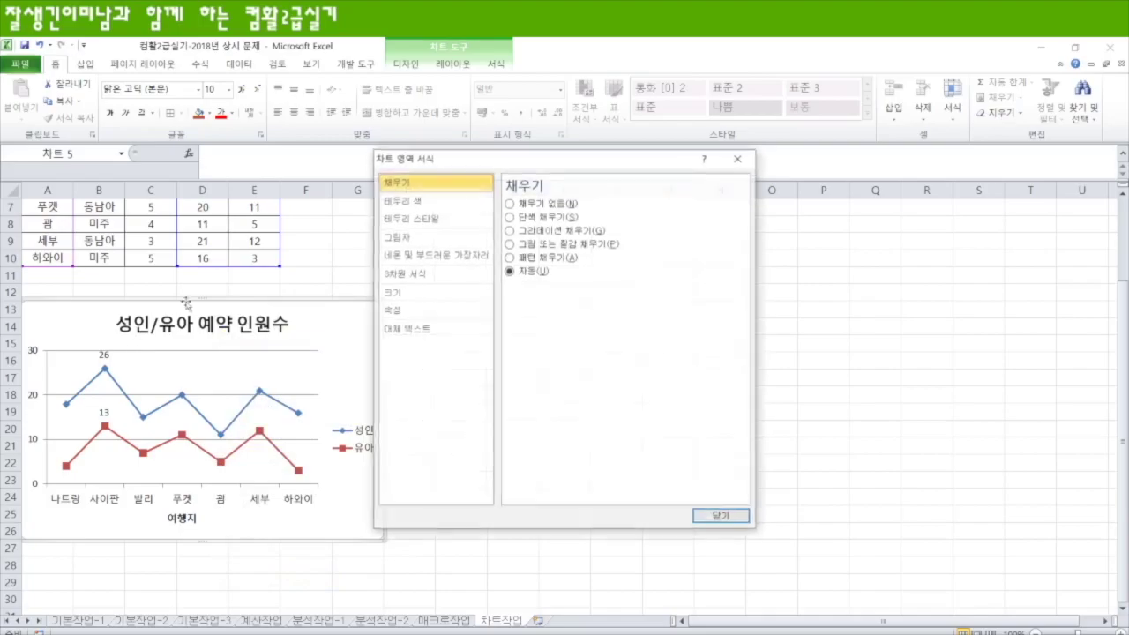
left_click(424, 220)
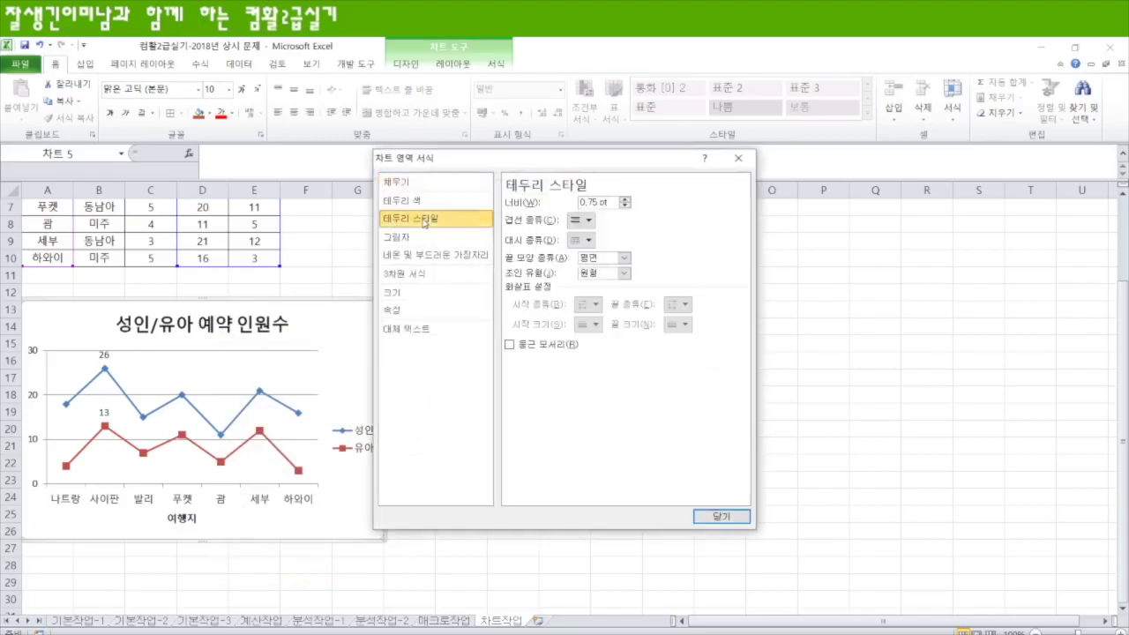
left_click(510, 344)
left_click(722, 517)
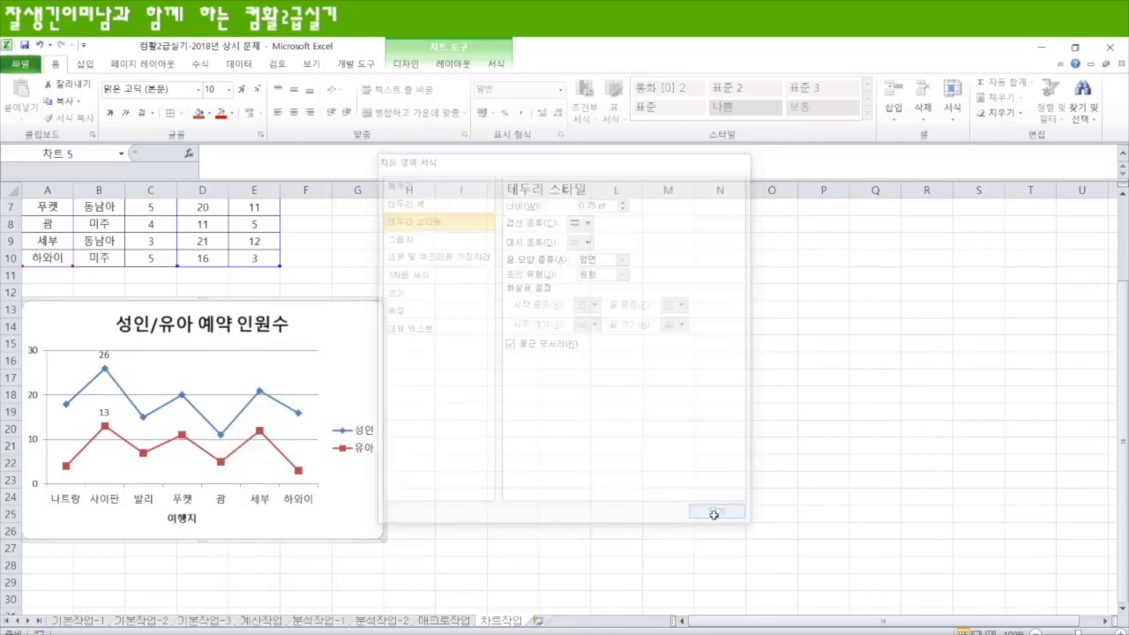
left_click(483, 494)
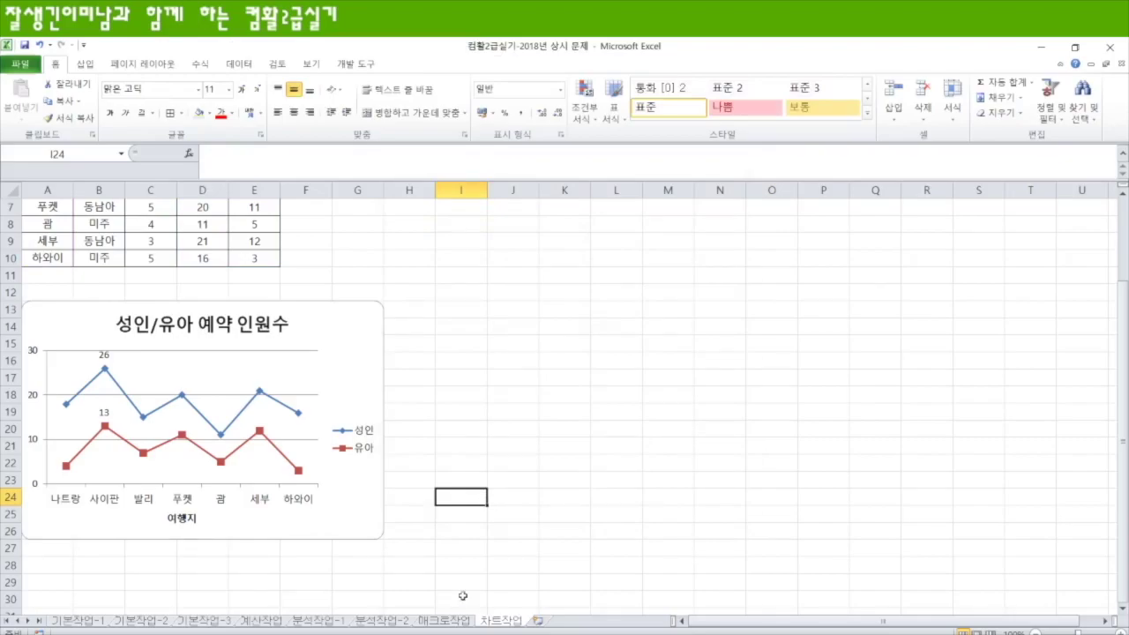
Step: Review the finished formulas and tables 표1 to 표5 on the 계산작업 sheet
left_click(449, 623)
left_click(396, 622)
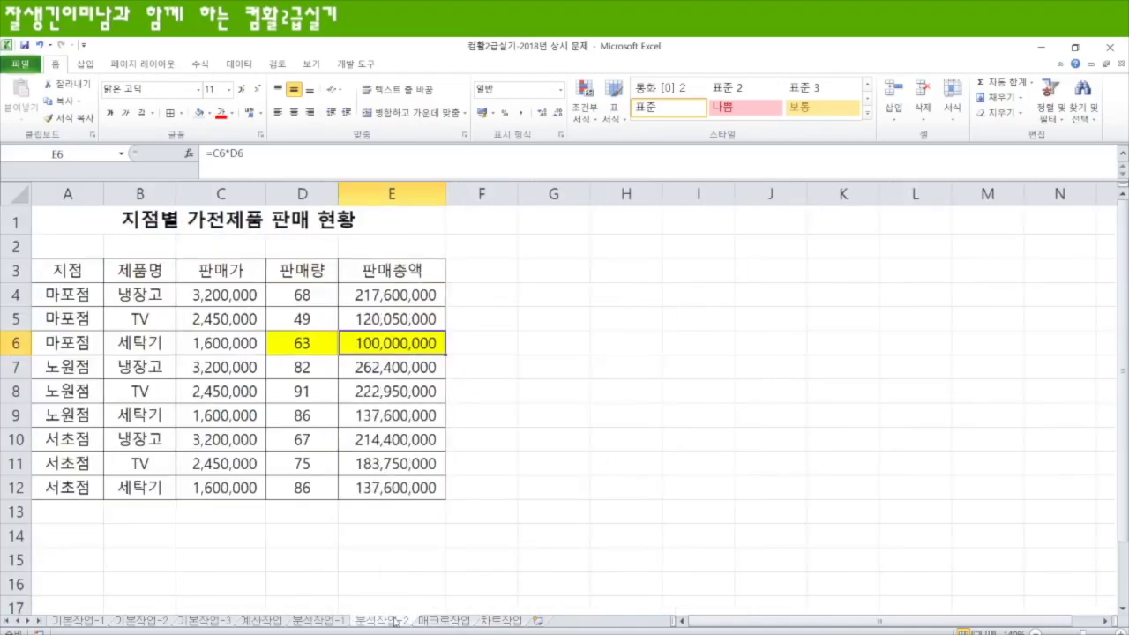
left_click(269, 622)
scroll(730, 414, "up", 7)
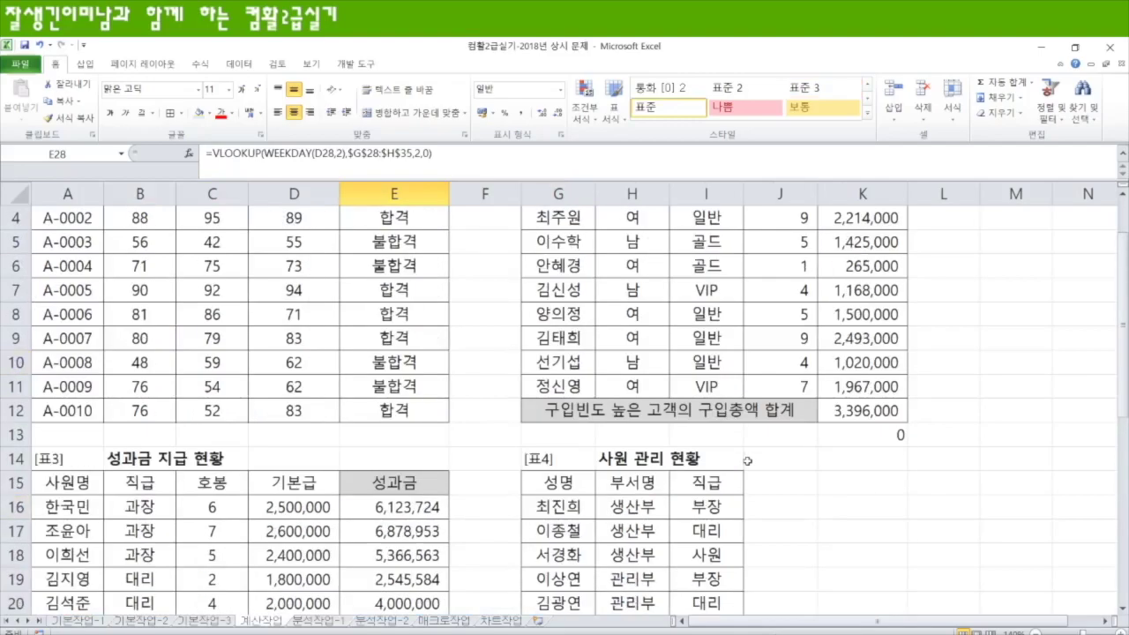
scroll(746, 457, "down", 1)
scroll(746, 458, "up", 1)
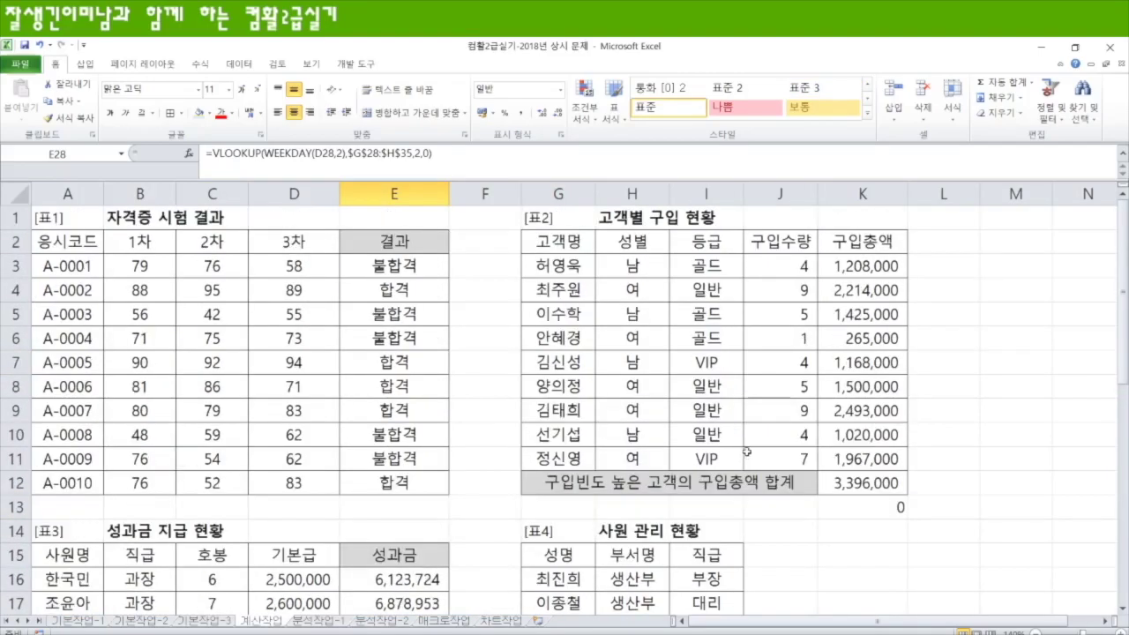
scroll(746, 452, "down", 7)
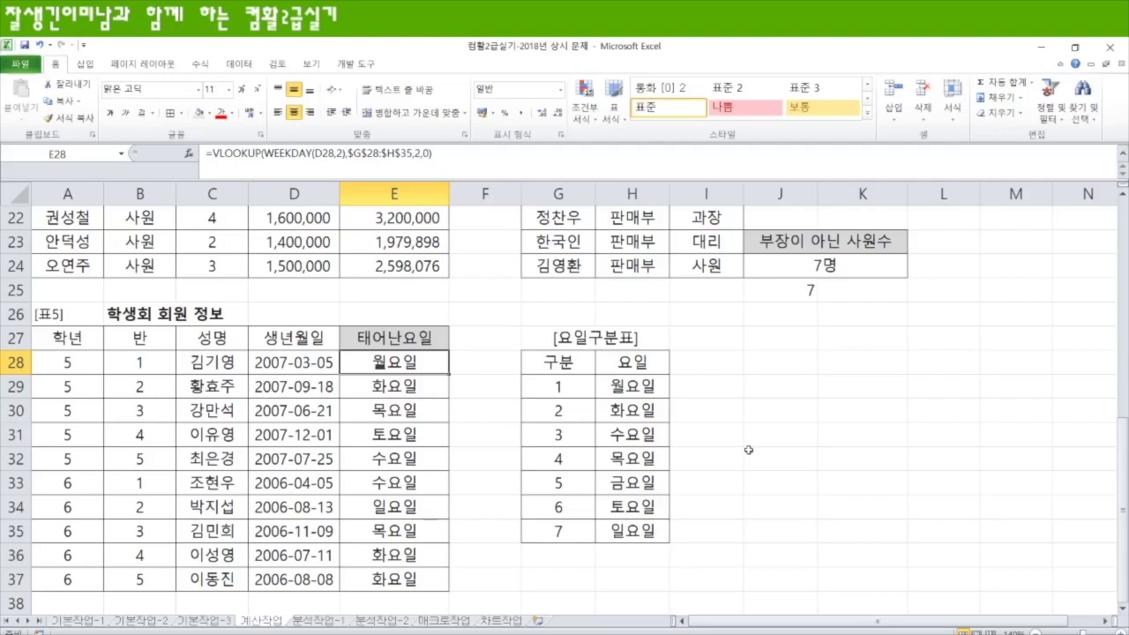
scroll(749, 449, "up", 7)
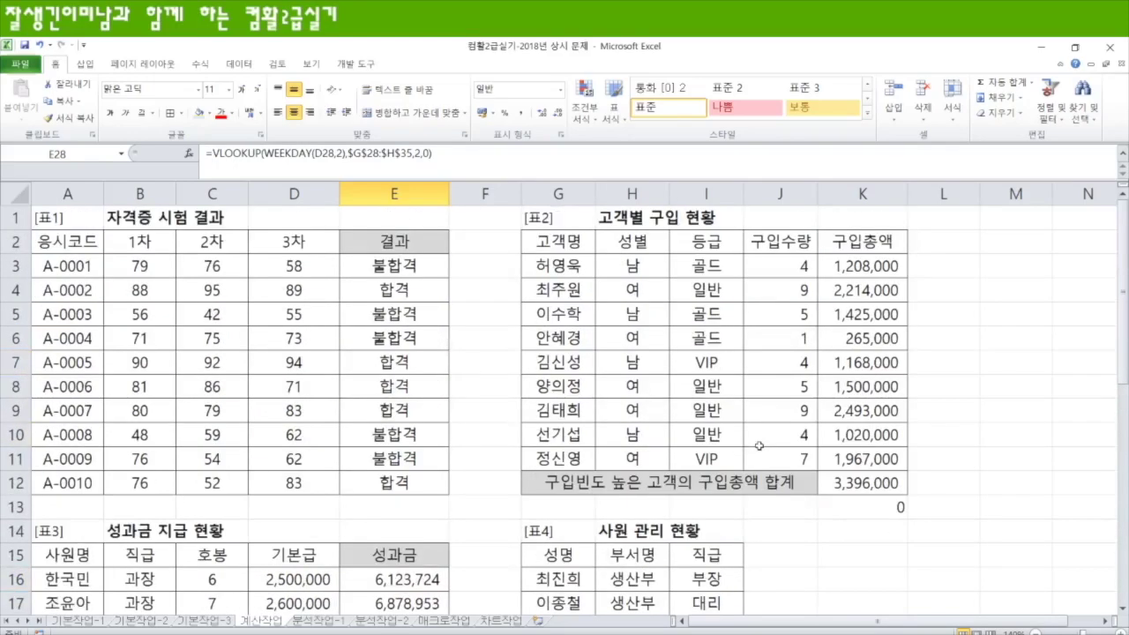